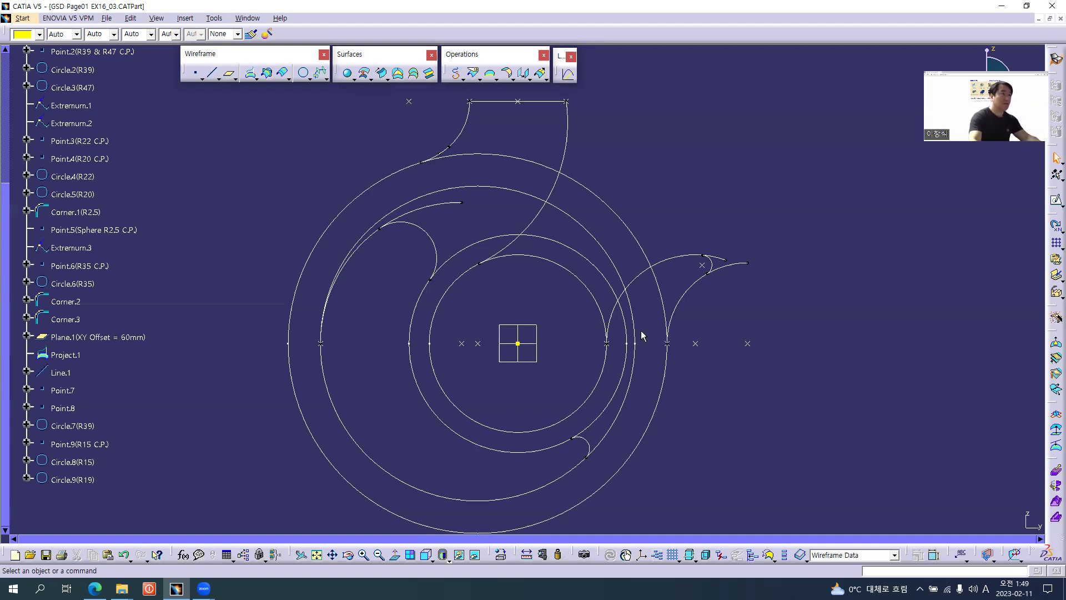
Step: Split the R15 arc with the R19 arc near the neck, keeping the part that runs up to the top line
middle_click_drag(438, 178, 469, 188)
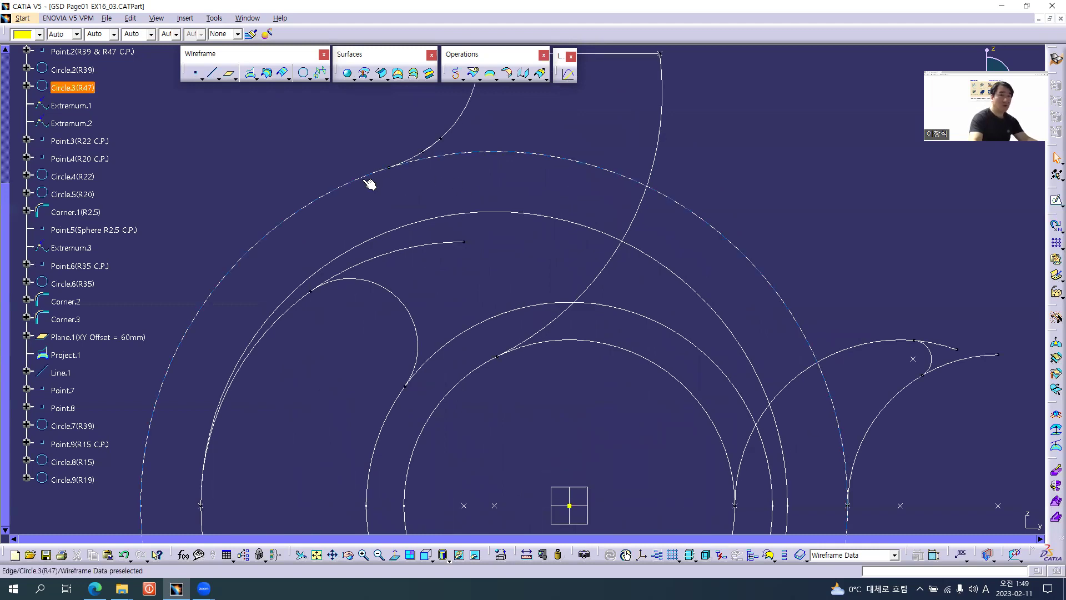
middle_click_drag(469, 196, 586, 247)
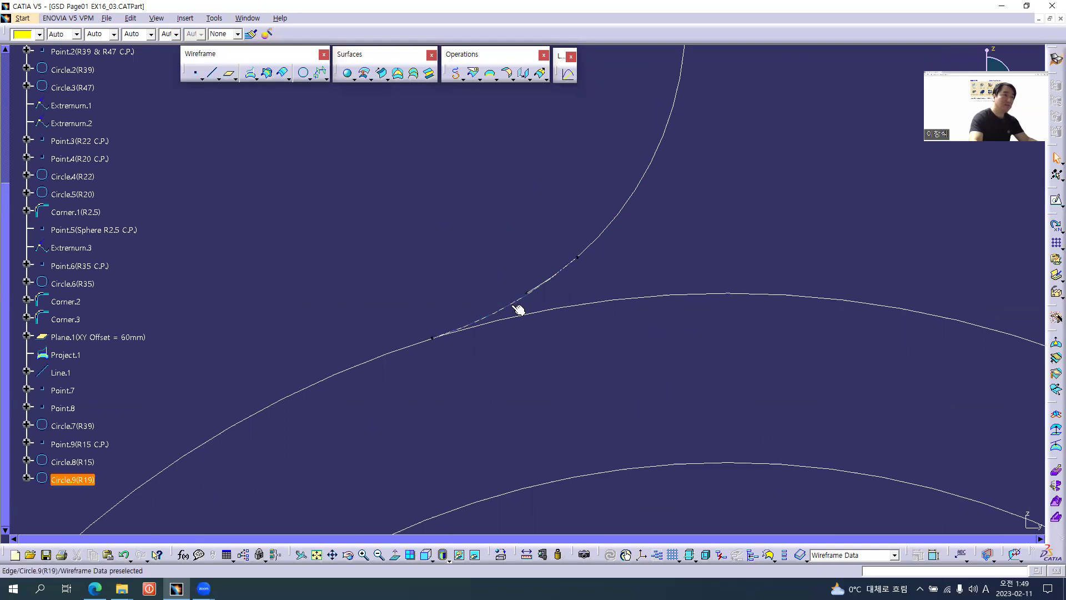
left_click(473, 73)
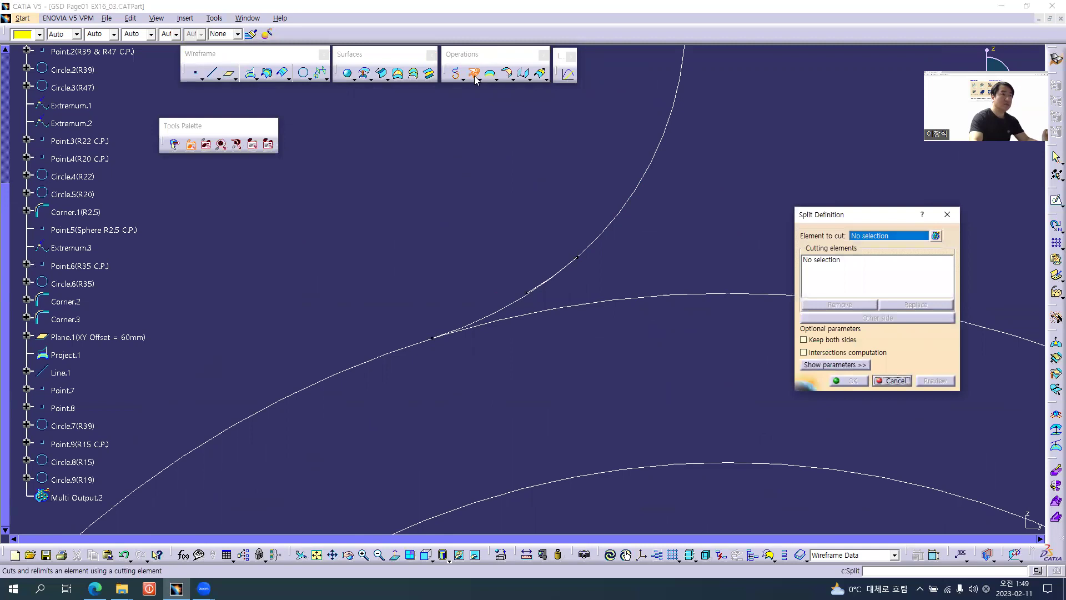
left_click(651, 153)
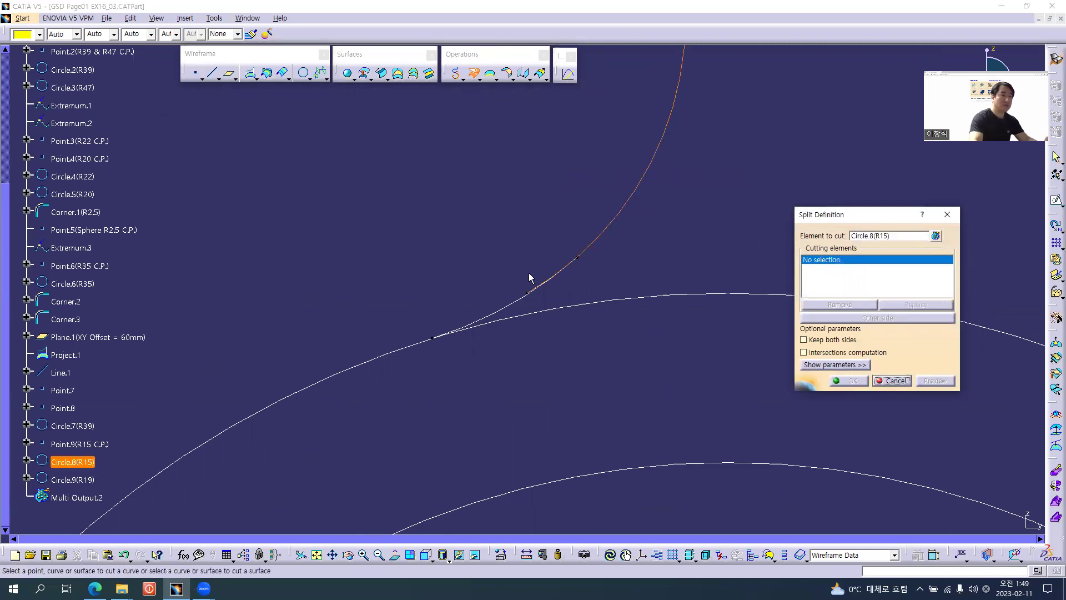
left_click(507, 312)
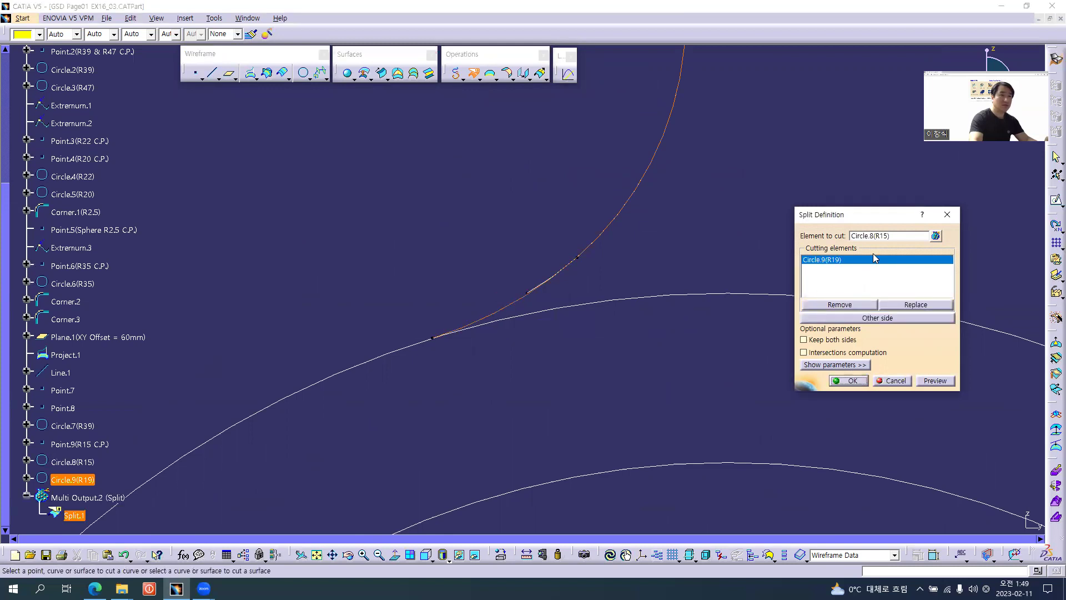
left_click(848, 381)
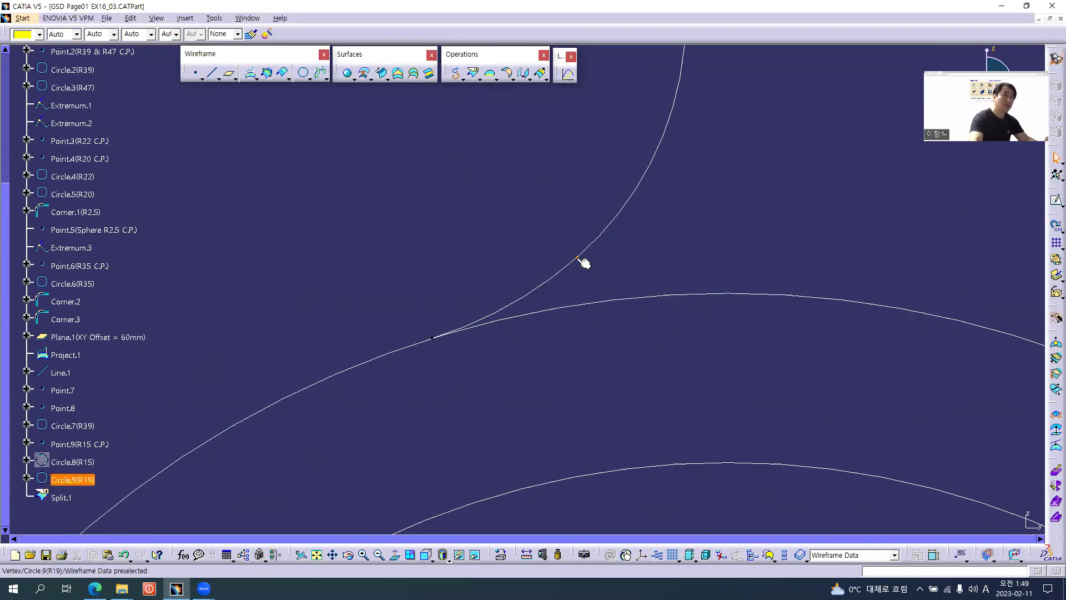
Step: Create the intersection point between the outer R47 circle and the R19 arc
middle_click_drag(582, 263, 602, 340)
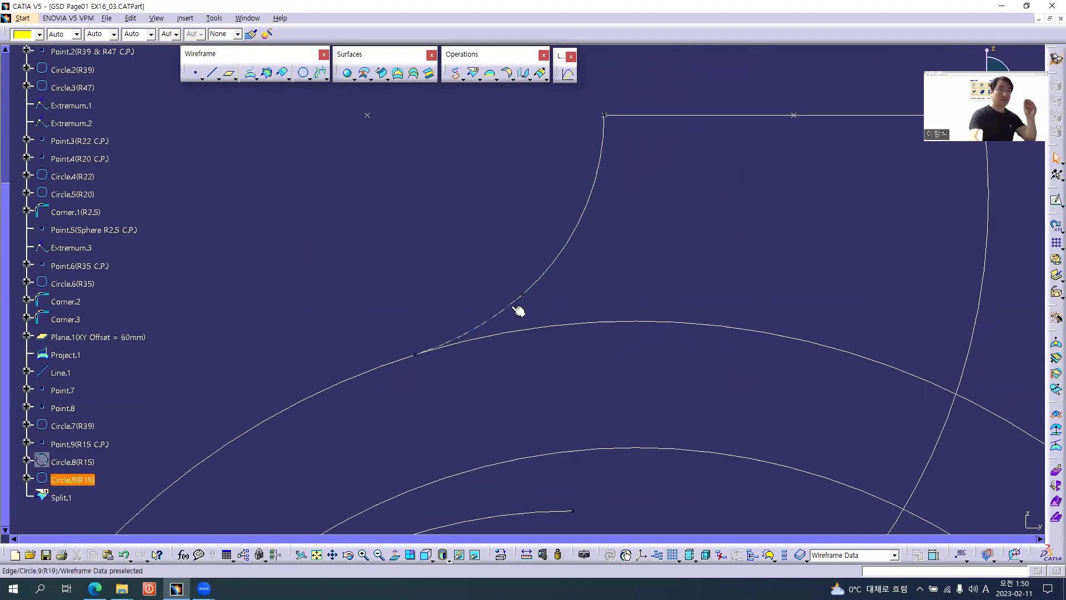
middle_click_drag(495, 404, 529, 274)
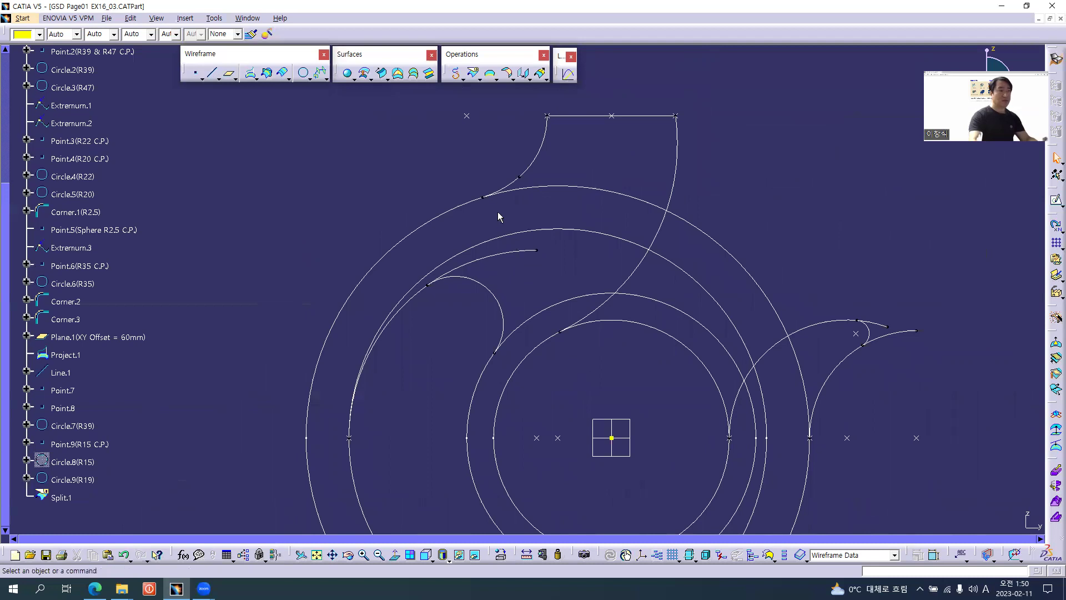
left_click(472, 78)
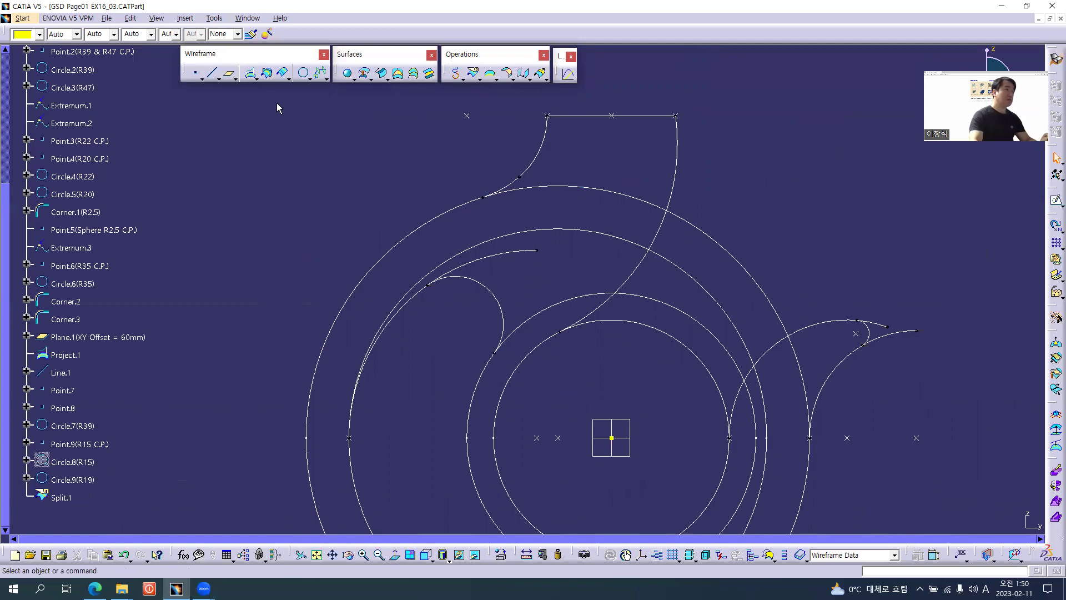
left_click(269, 75)
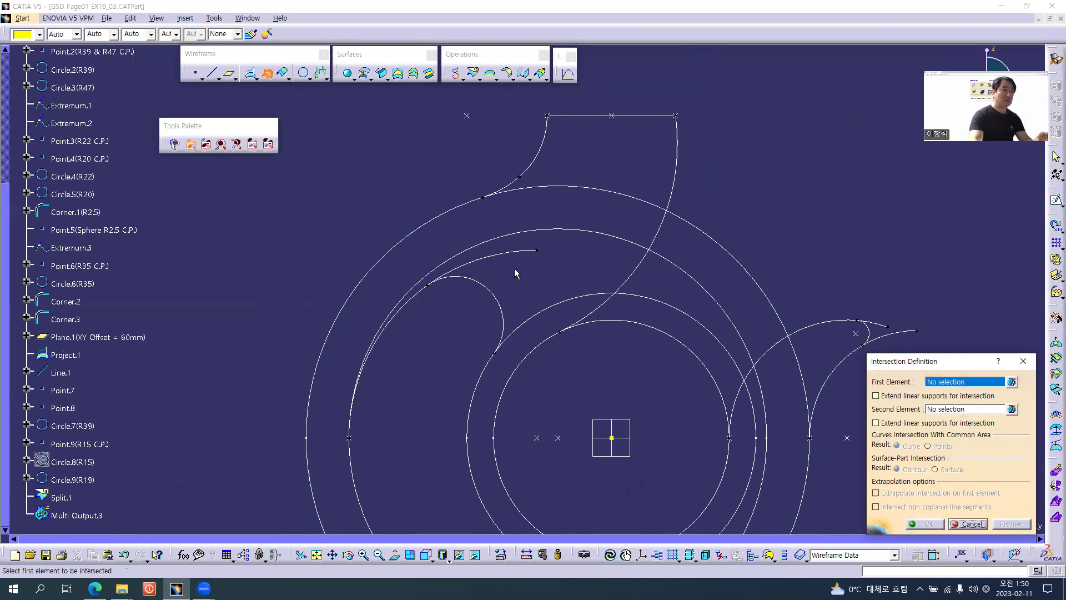
left_click(449, 216)
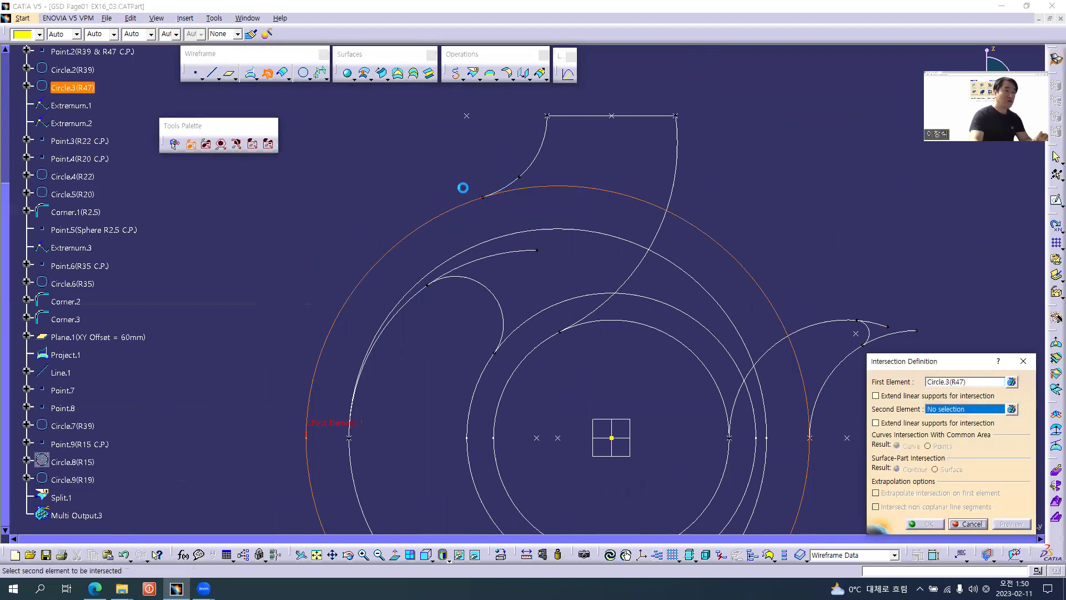
left_click(503, 190)
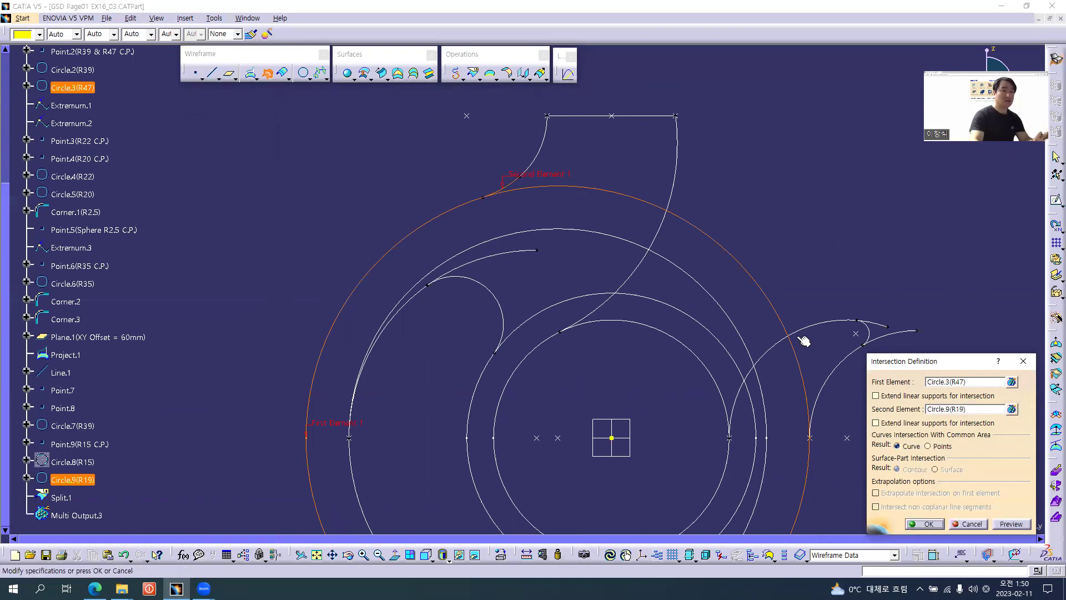
left_click_drag(883, 363, 787, 166)
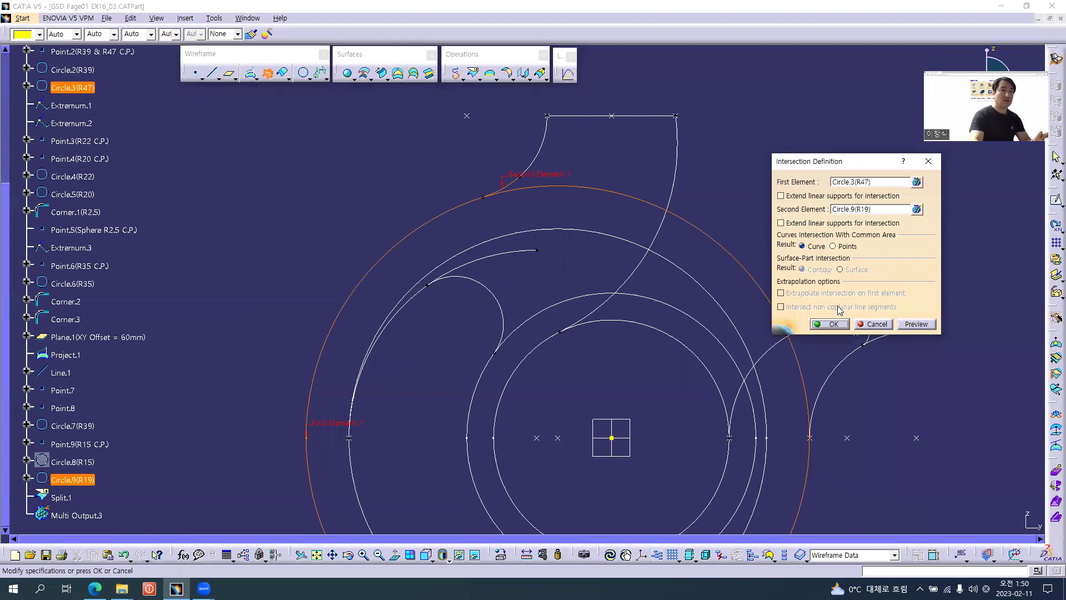
left_click(829, 325)
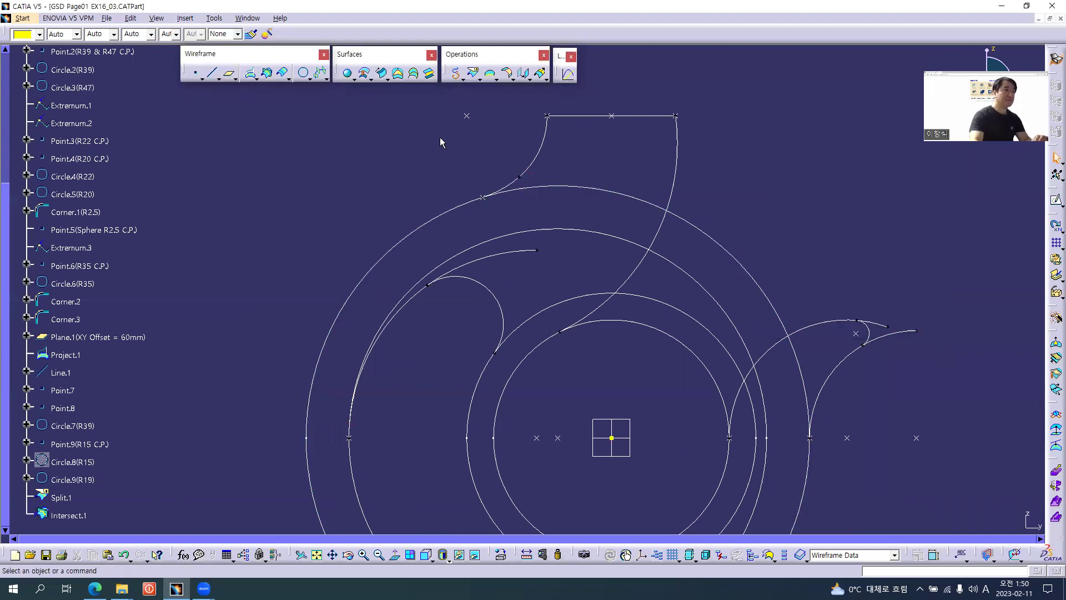
Step: Set up a split of the R47 circle, cutting it at its R19 arc intersection point and at Extremum.2
left_click(475, 73)
middle_click_drag(493, 277, 399, 217)
left_click(356, 149)
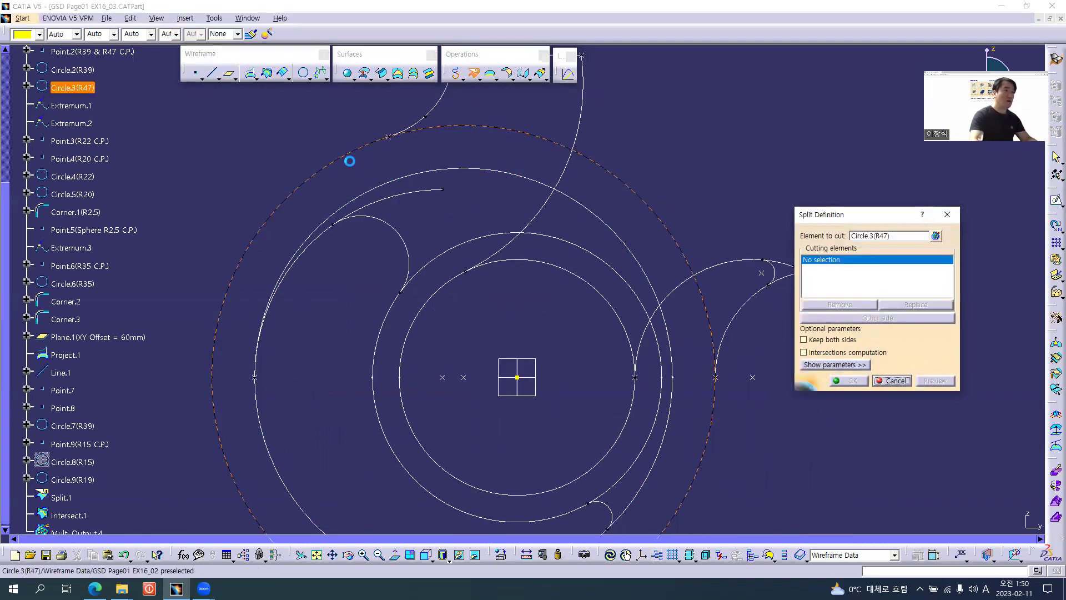
left_click(392, 138)
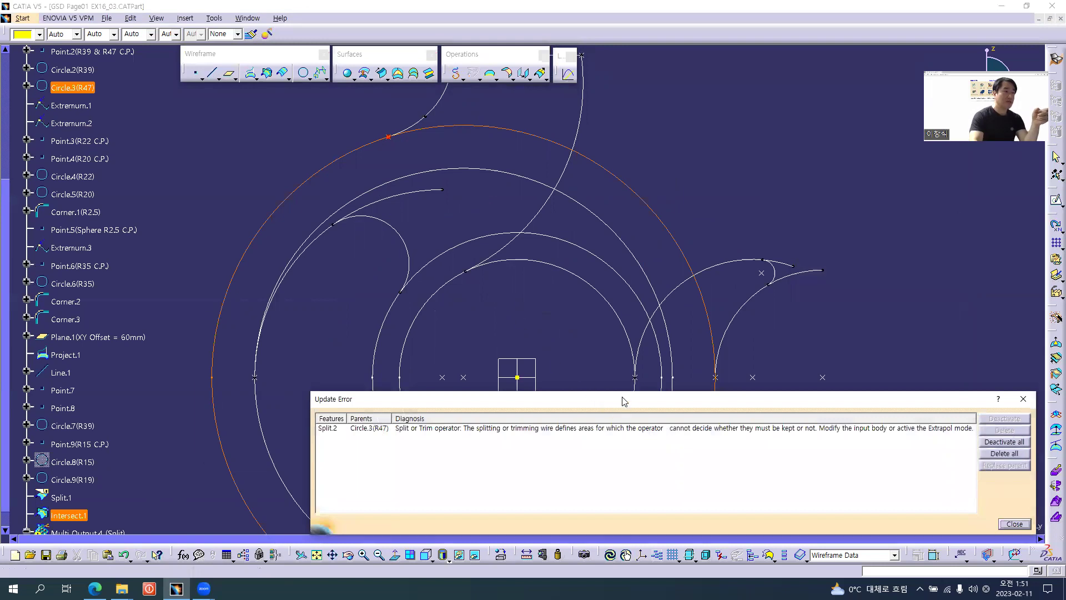
left_click_drag(623, 398, 514, 322)
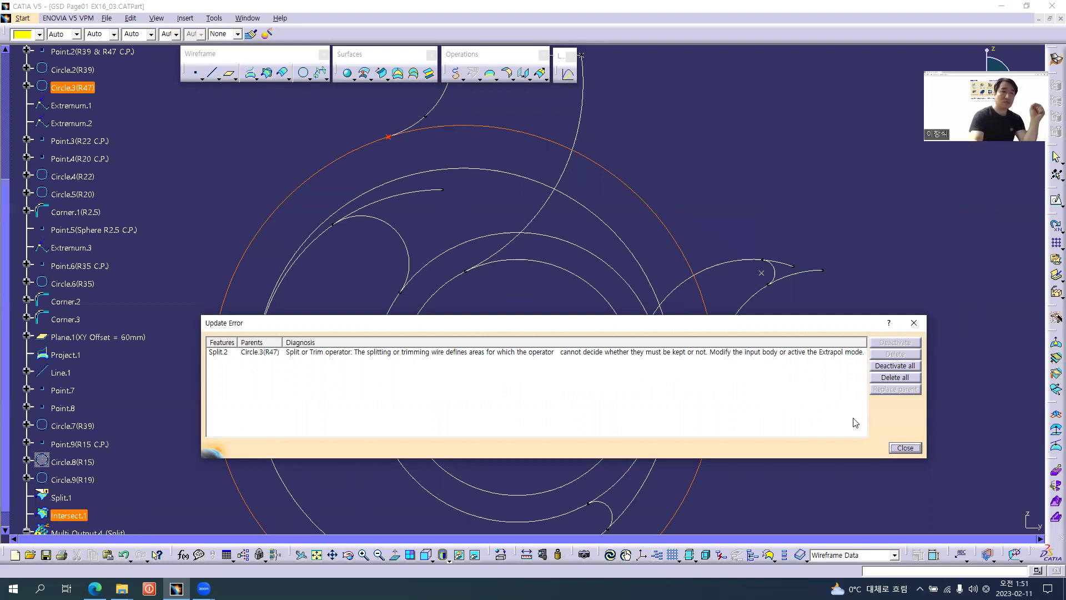
left_click(903, 449)
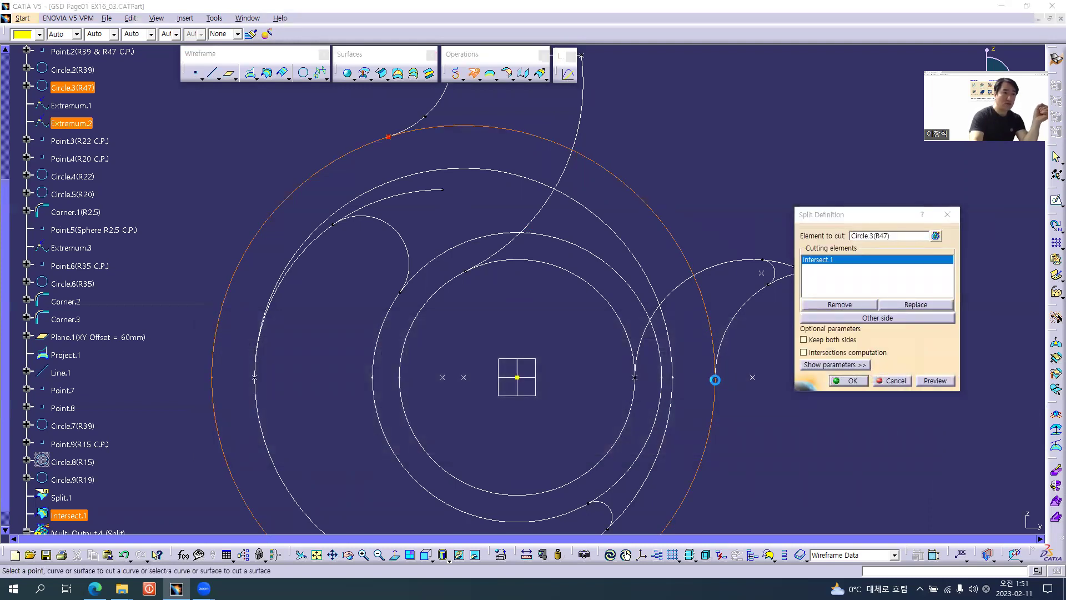
left_click(717, 379)
left_click(947, 398)
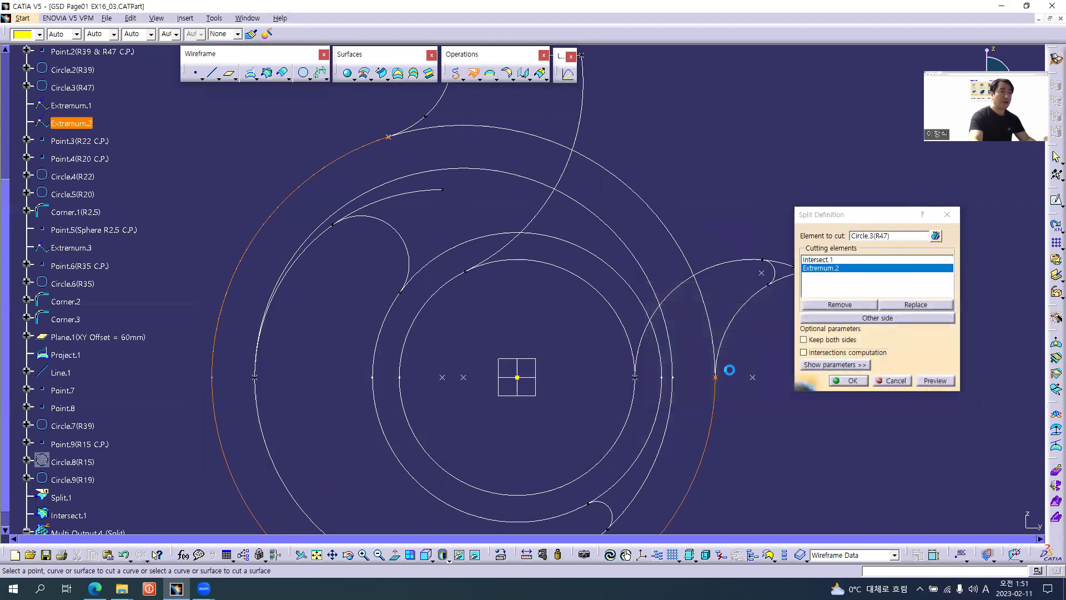
Step: Compare both sides of the R47 circle split and complete it, keeping the long arc around the left and underside
middle_click_drag(665, 365, 587, 369)
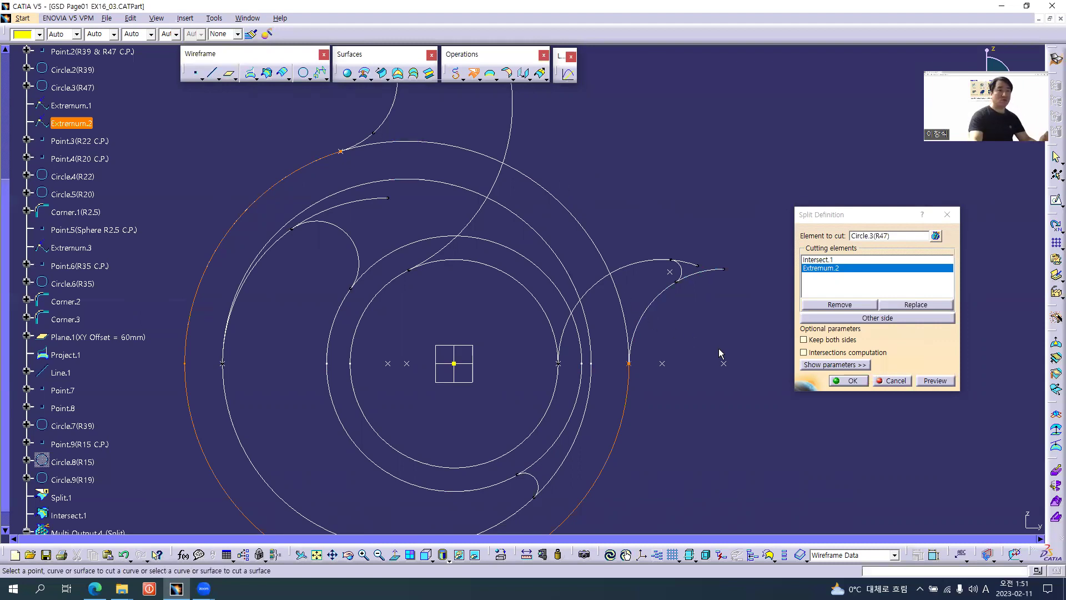
left_click(876, 318)
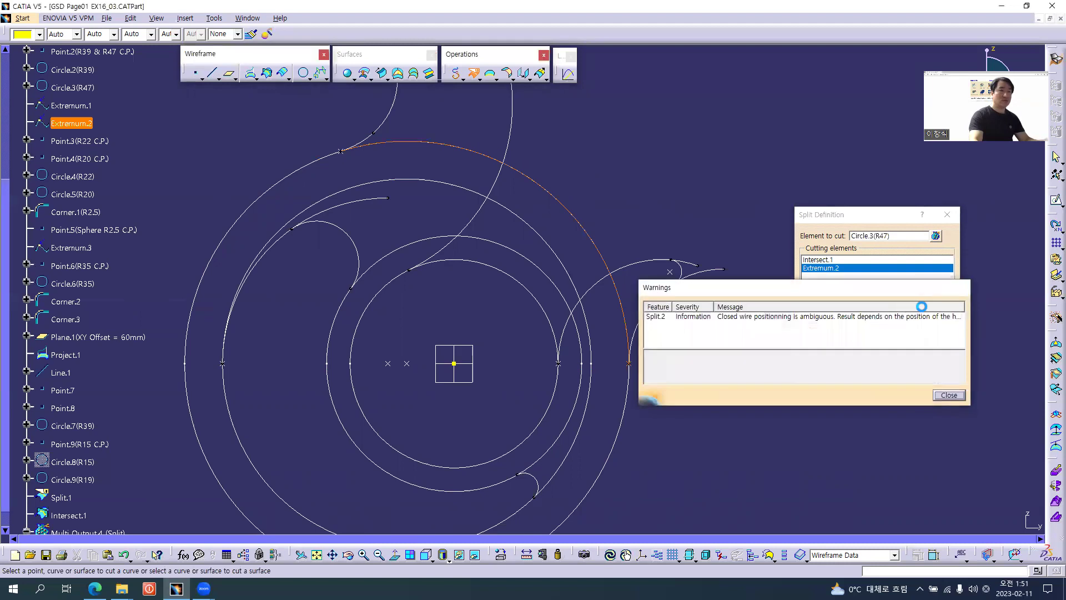
left_click(957, 288)
left_click(876, 318)
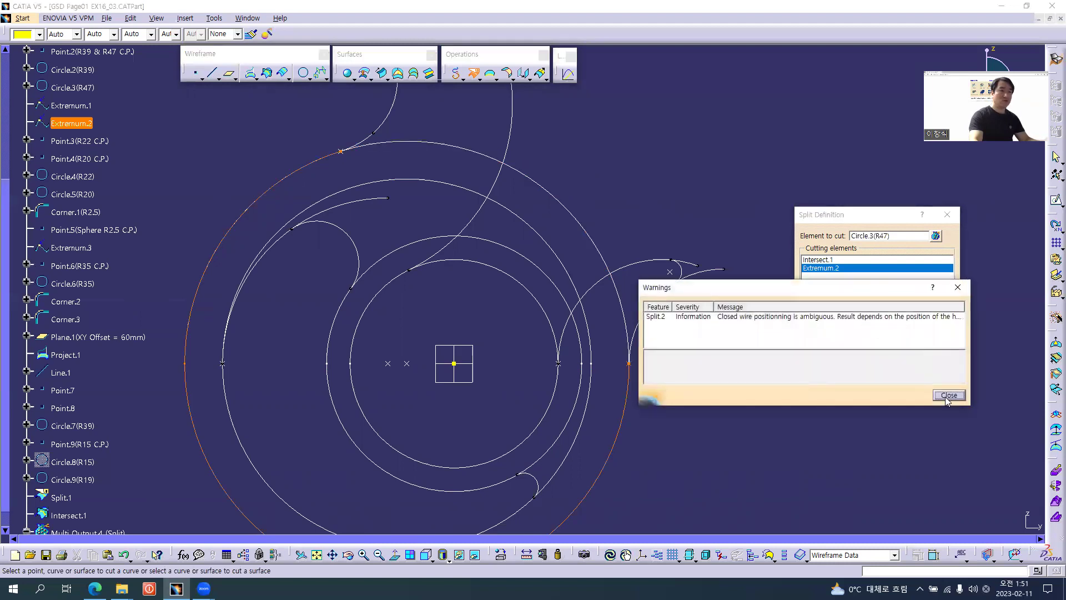
left_click(948, 394)
left_click(863, 386)
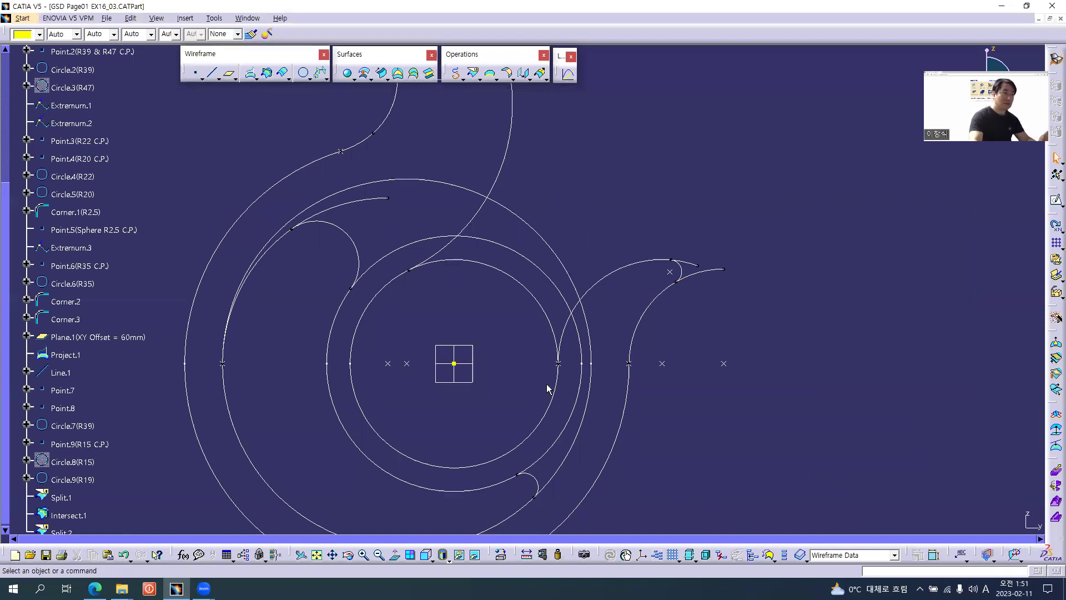
Step: Create the intersection point between the inner D44 circle and the R39 arc descending from the top line
middle_click_drag(452, 300, 514, 290)
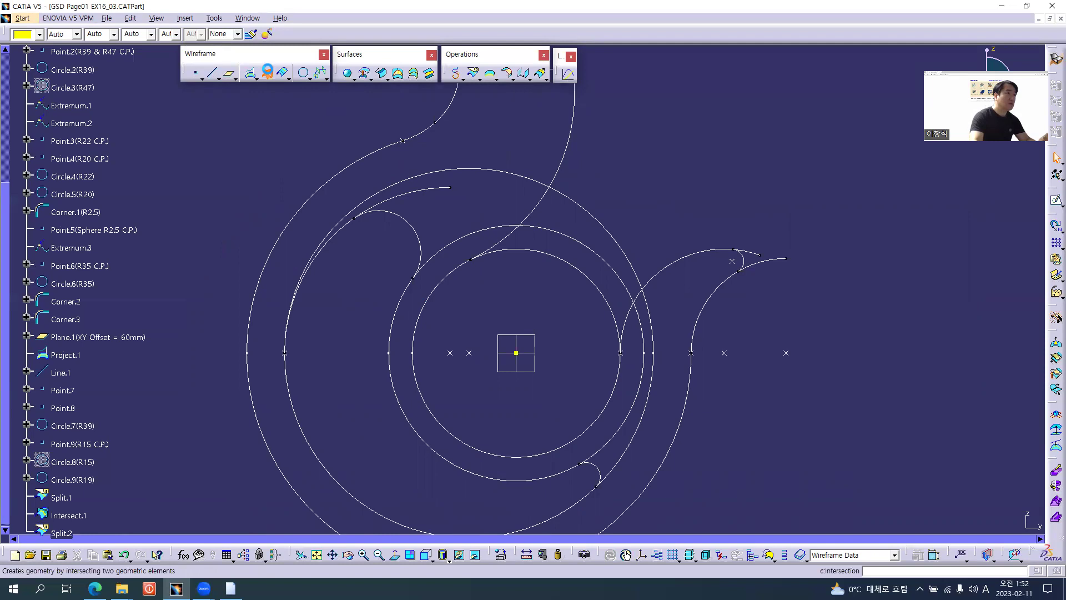
left_click(267, 72)
left_click(458, 264)
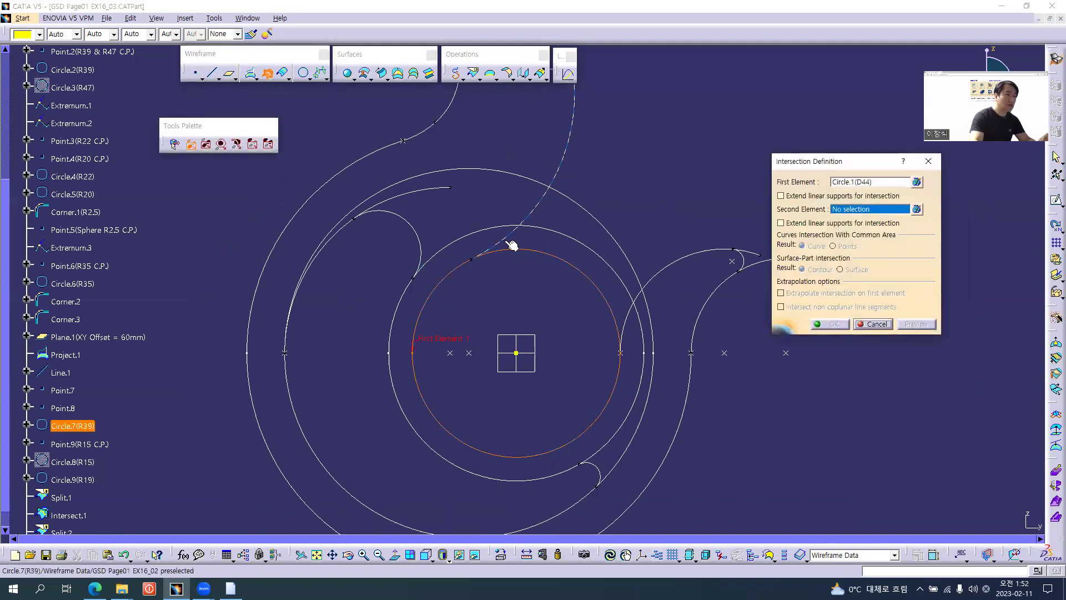
left_click(515, 239)
left_click(834, 325)
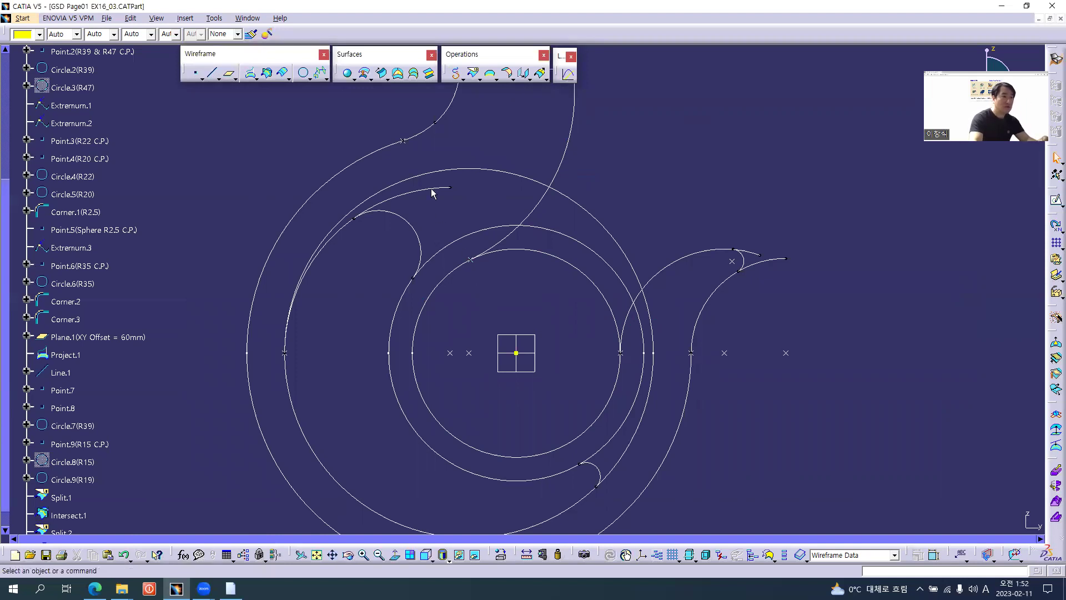
Step: Split the D44 circle at its R39 arc intersection point and at Extremum.1, keeping the long arc around the left and underside
left_click(473, 73)
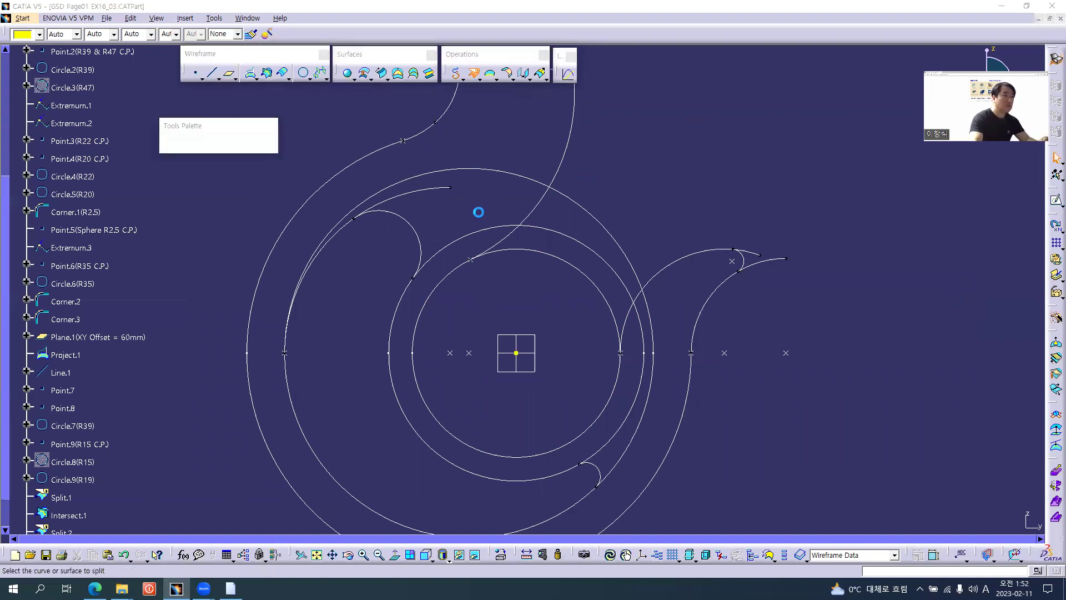
left_click(446, 286)
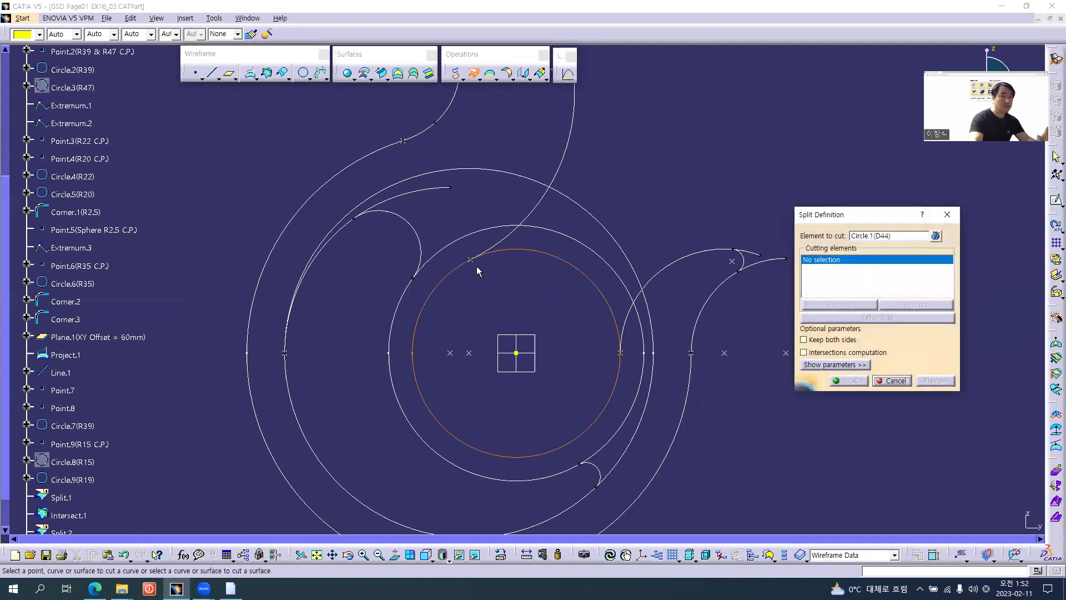
left_click(470, 259)
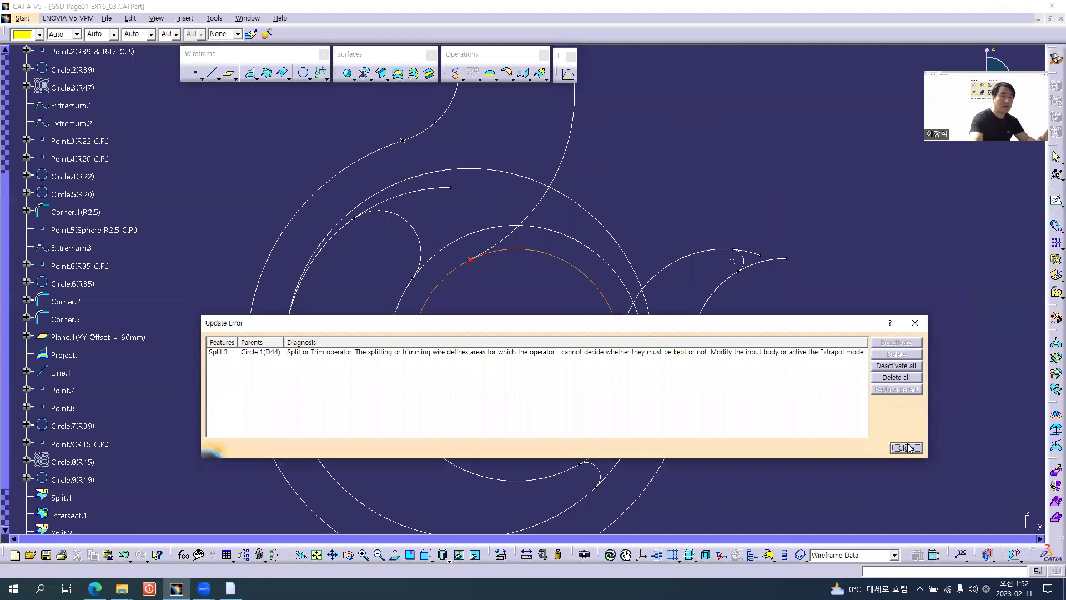
left_click(906, 447)
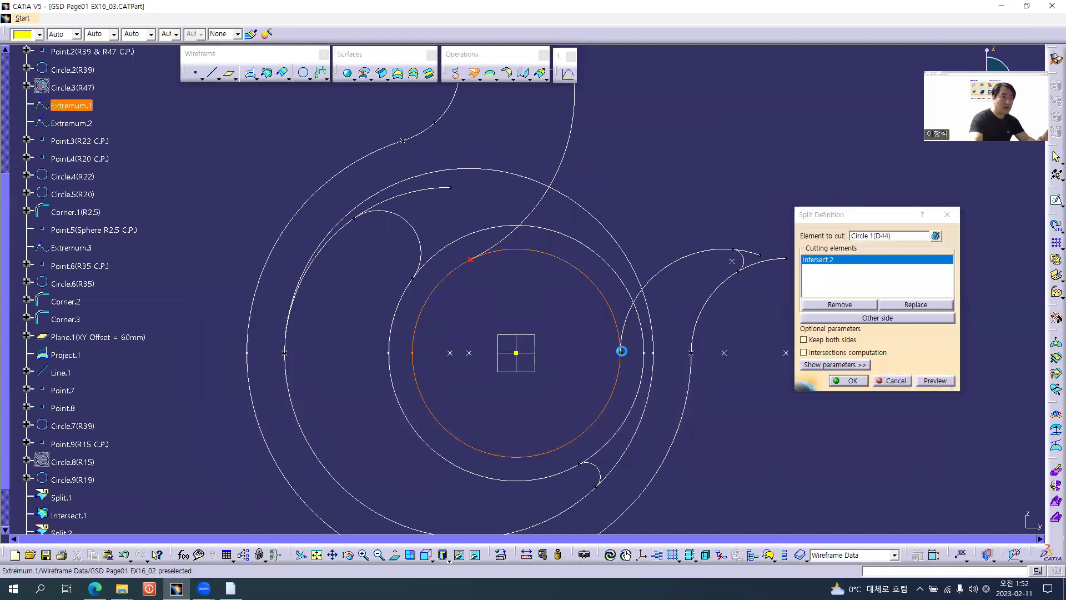
left_click(622, 351)
left_click(949, 395)
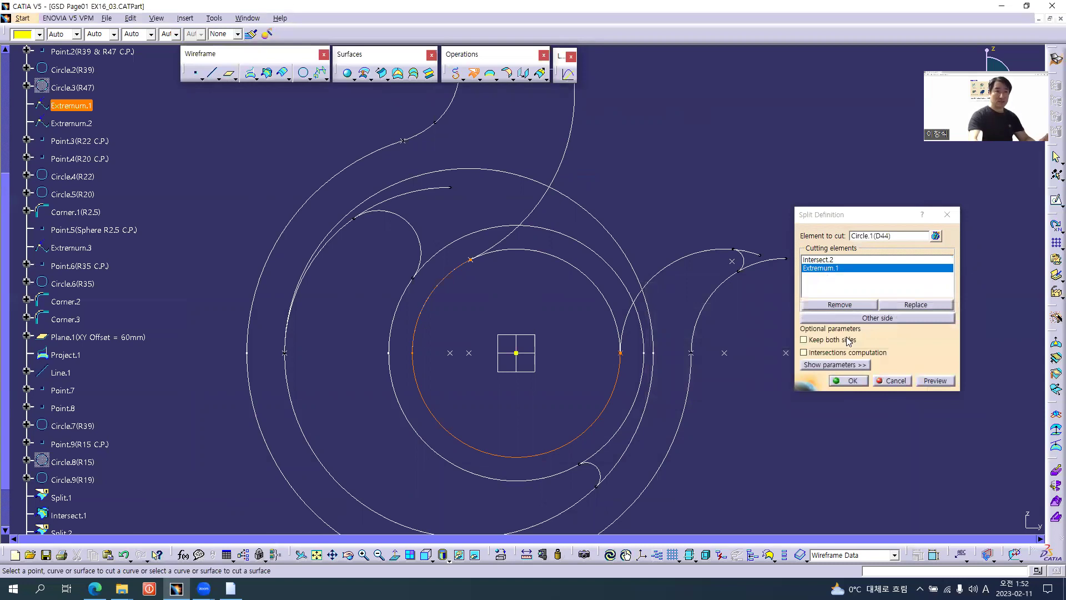
left_click(852, 381)
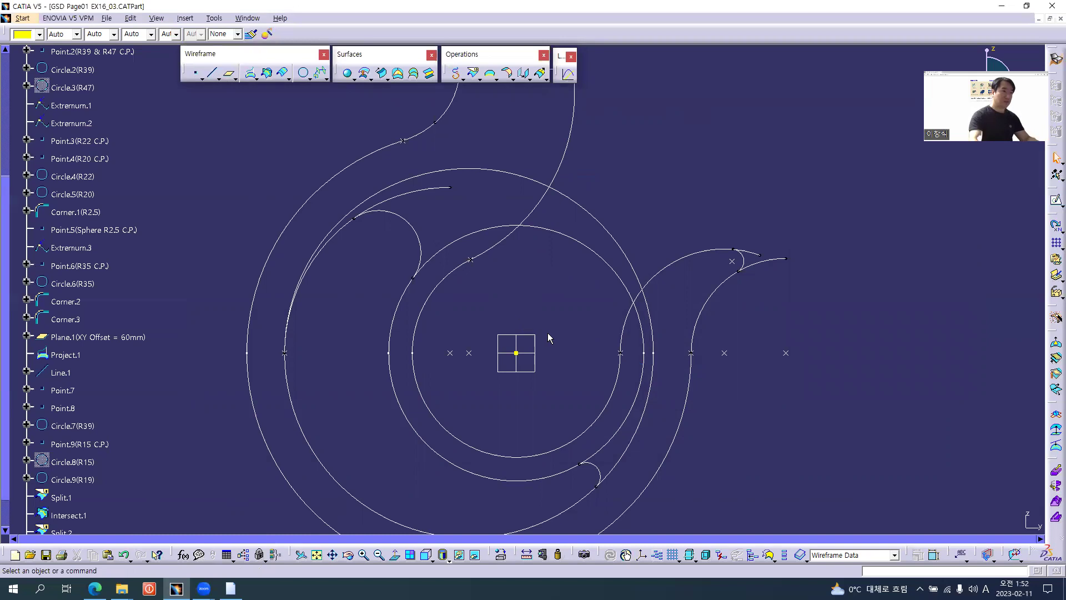
middle_click_drag(542, 304, 600, 304)
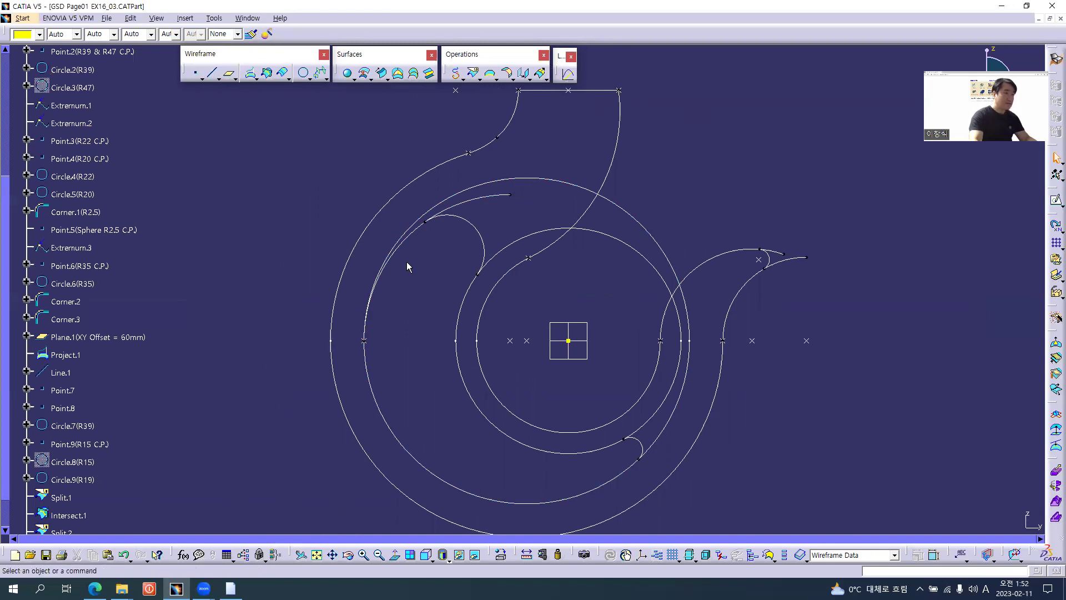
left_click(377, 391)
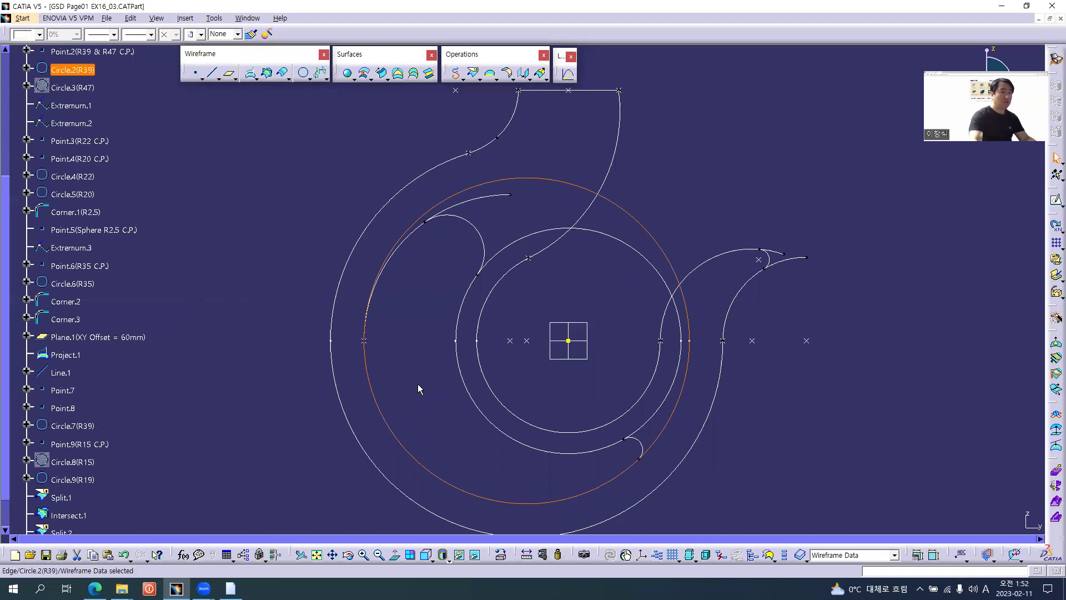
left_click(454, 251)
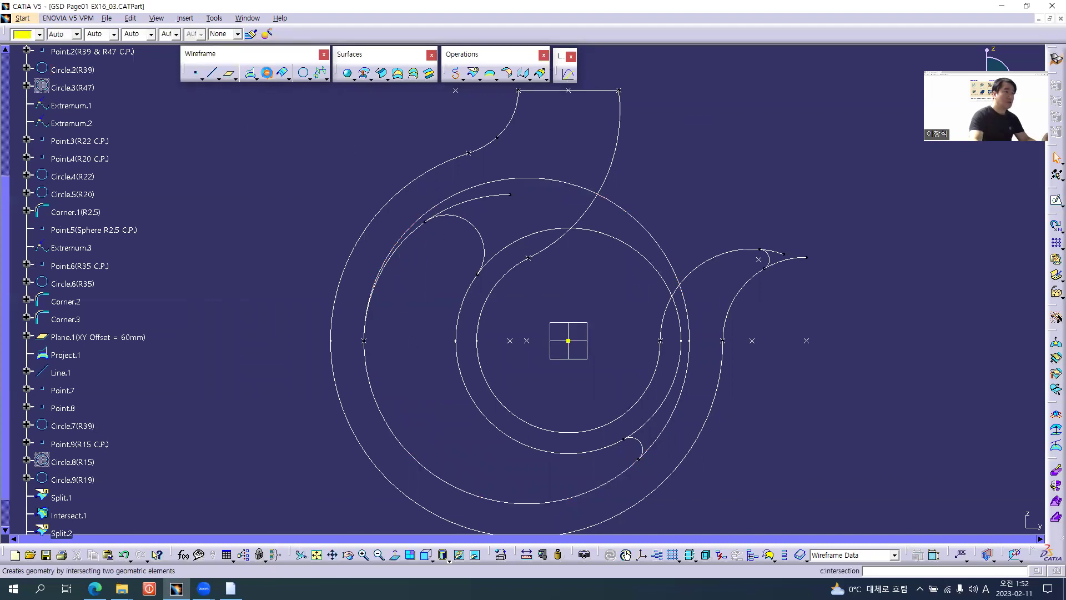
Step: Try to intersect the R39 circle with the R35 arc, and delete the resulting intersection feature
left_click(267, 73)
left_click(380, 405)
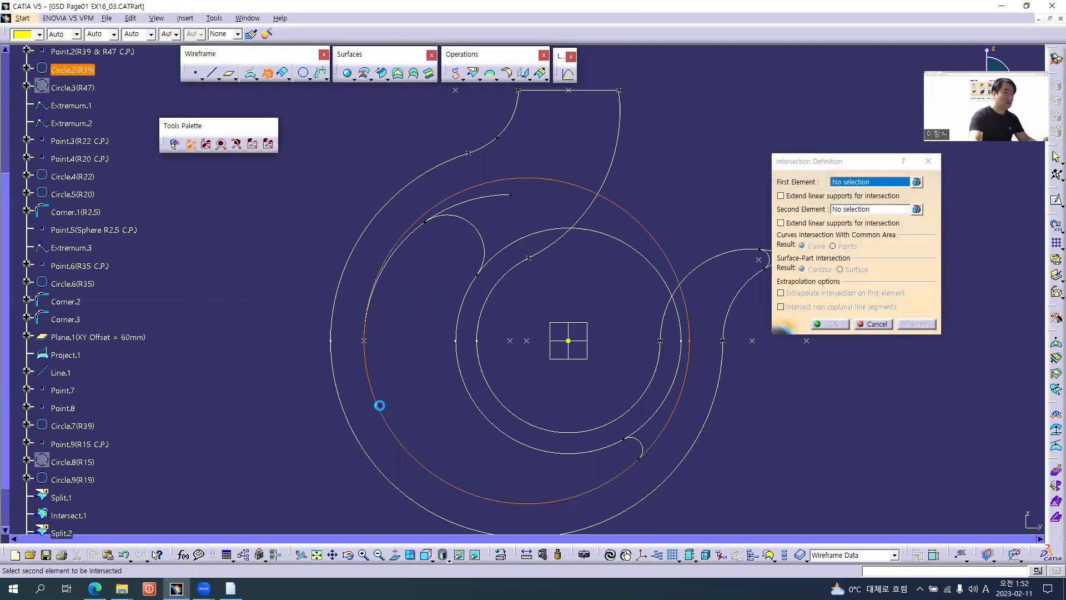
left_click(403, 251)
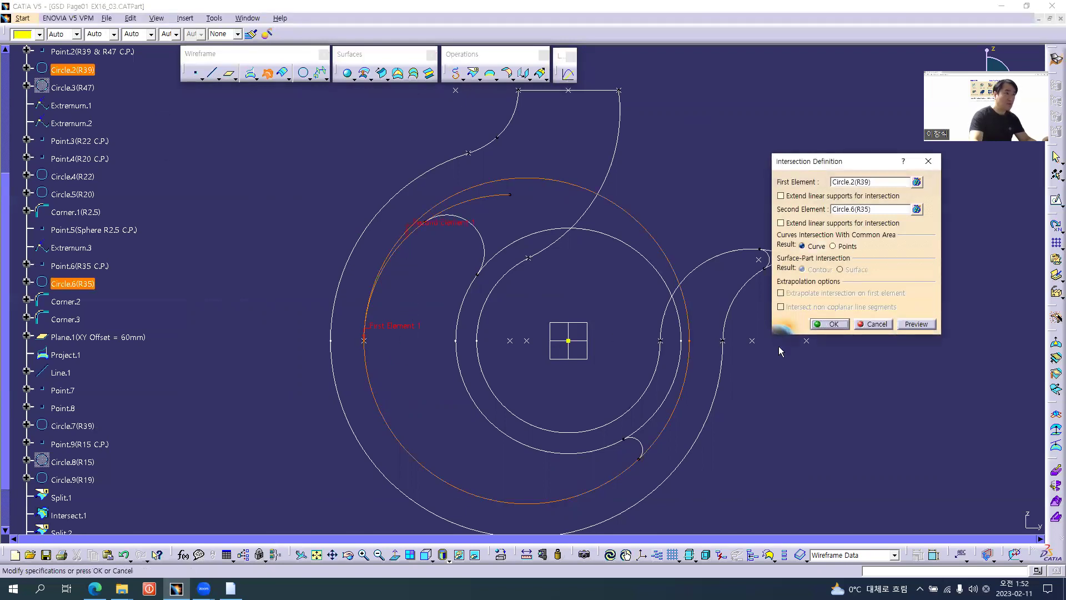
left_click(835, 326)
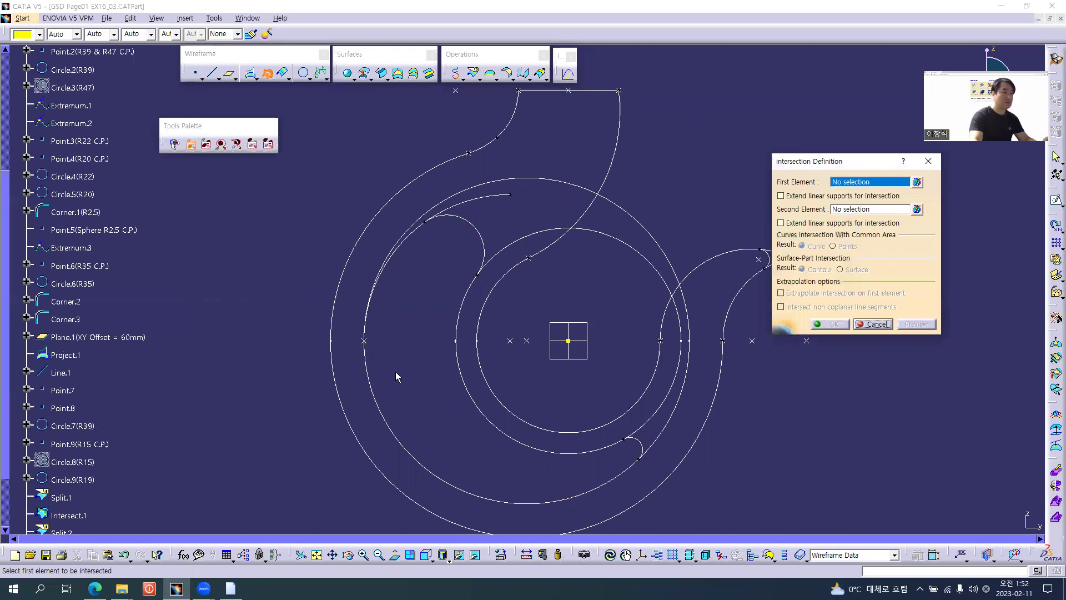
left_click(876, 325)
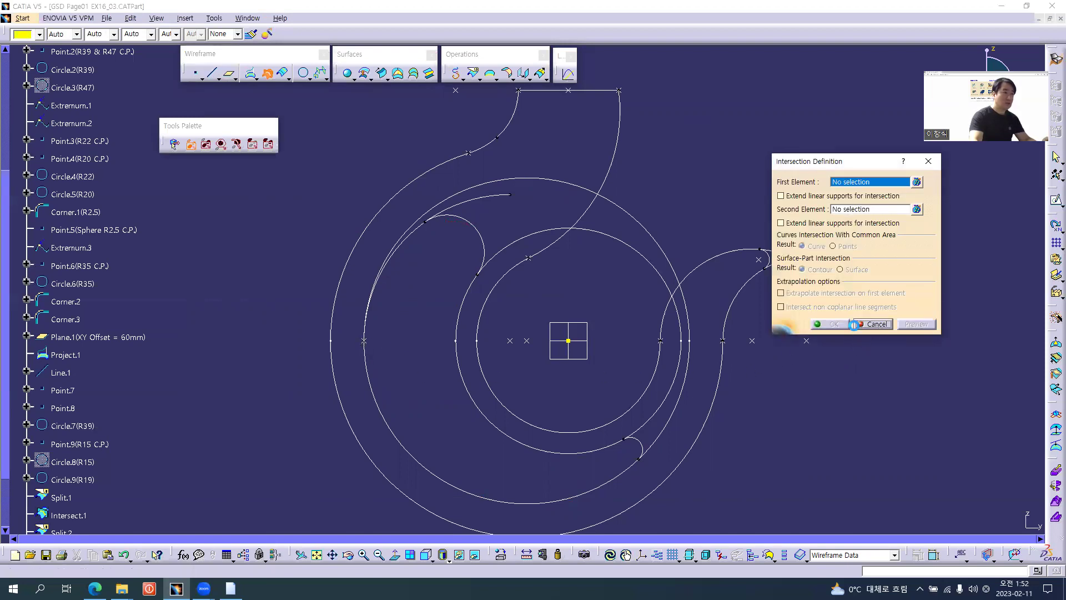
scroll(77, 389, "down", 4)
left_click(72, 388)
right_click(67, 386)
key("d")
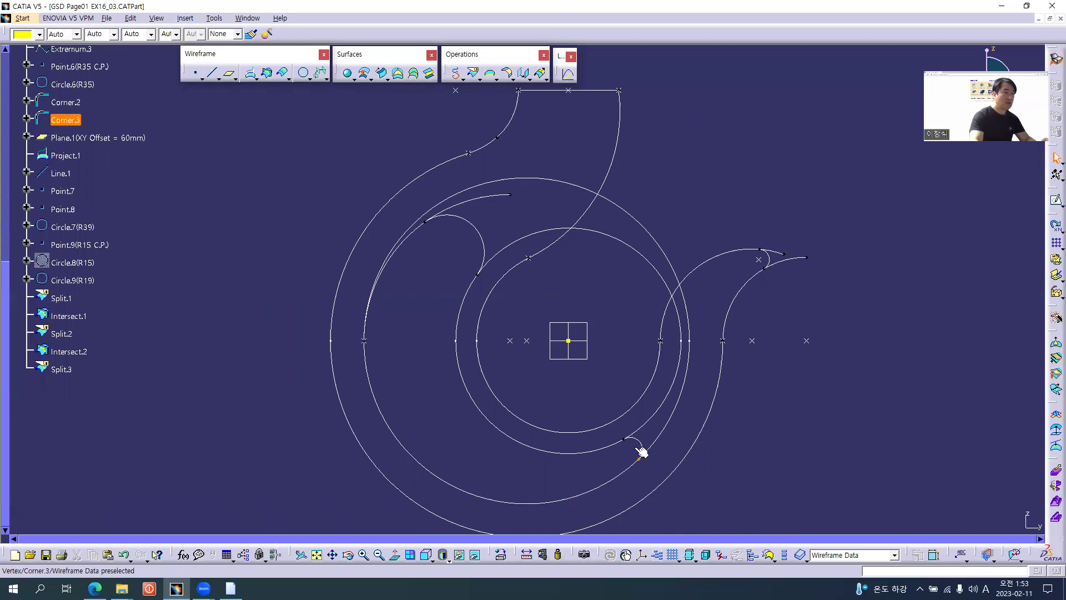
Step: Create the intersection point between the R39 circle and the small Corner.3 arc at the lower end of the slot
left_click(267, 72)
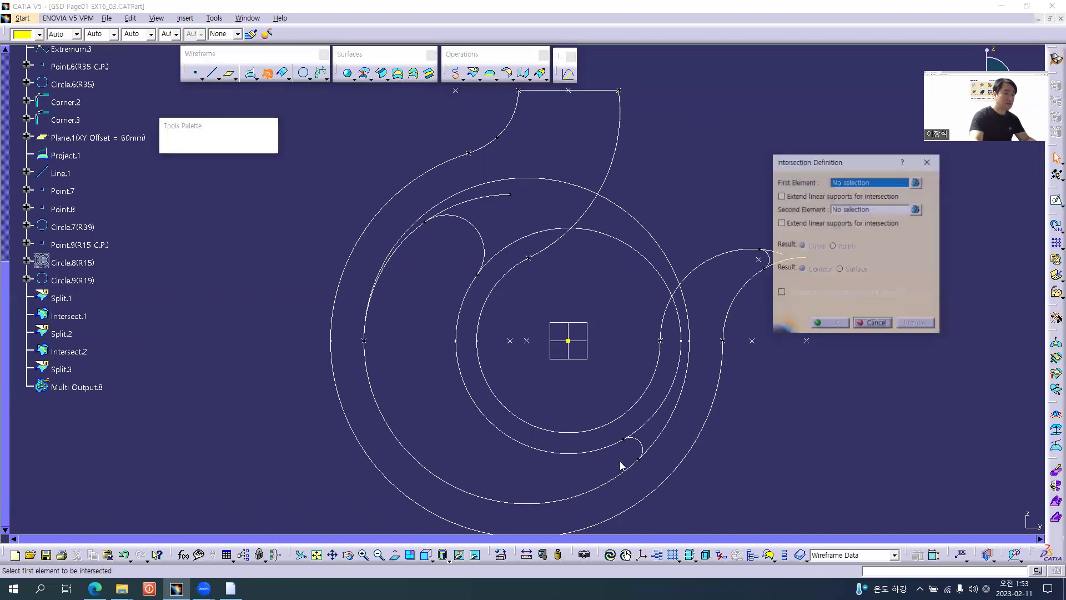
left_click(634, 442)
left_click(643, 446)
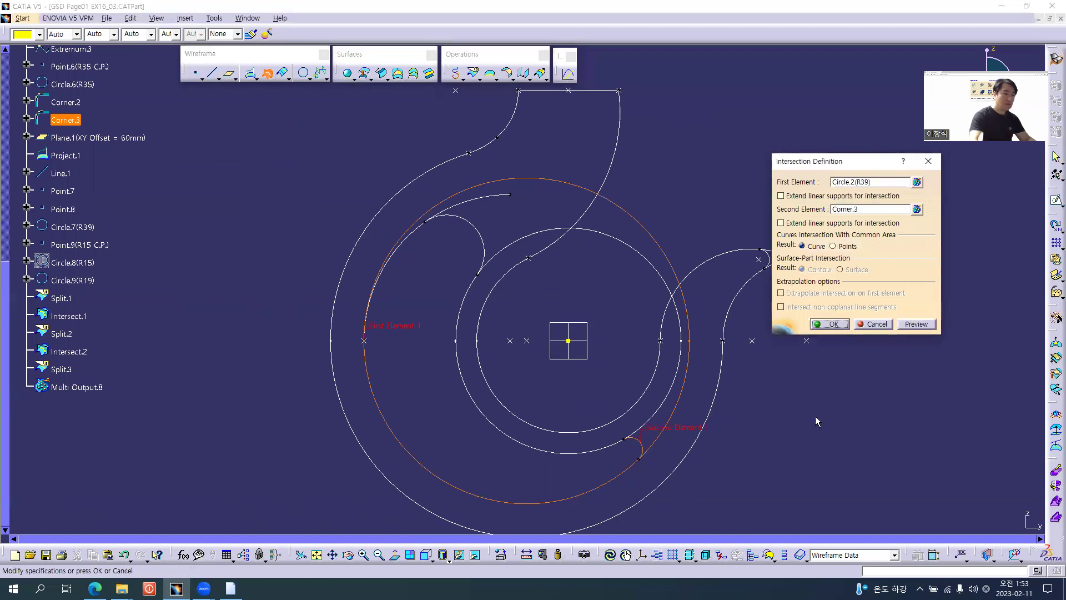
left_click(831, 324)
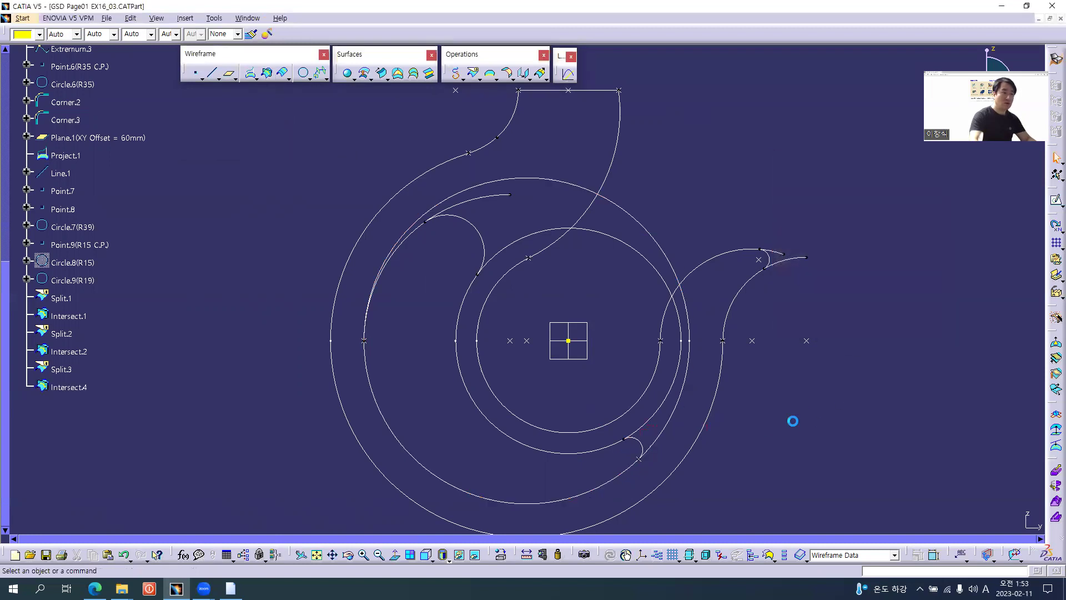
Step: Create the intersection point between the 5 mm offset circle Parallel.1 and the Corner.2 arc at the slot's upper end
left_click(458, 380)
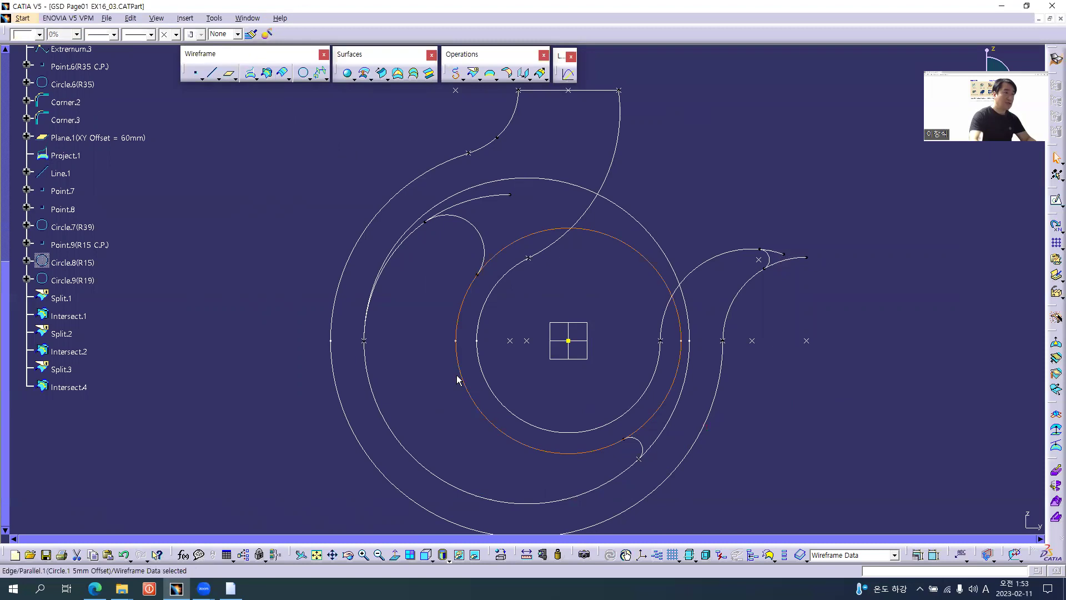
left_click(268, 73)
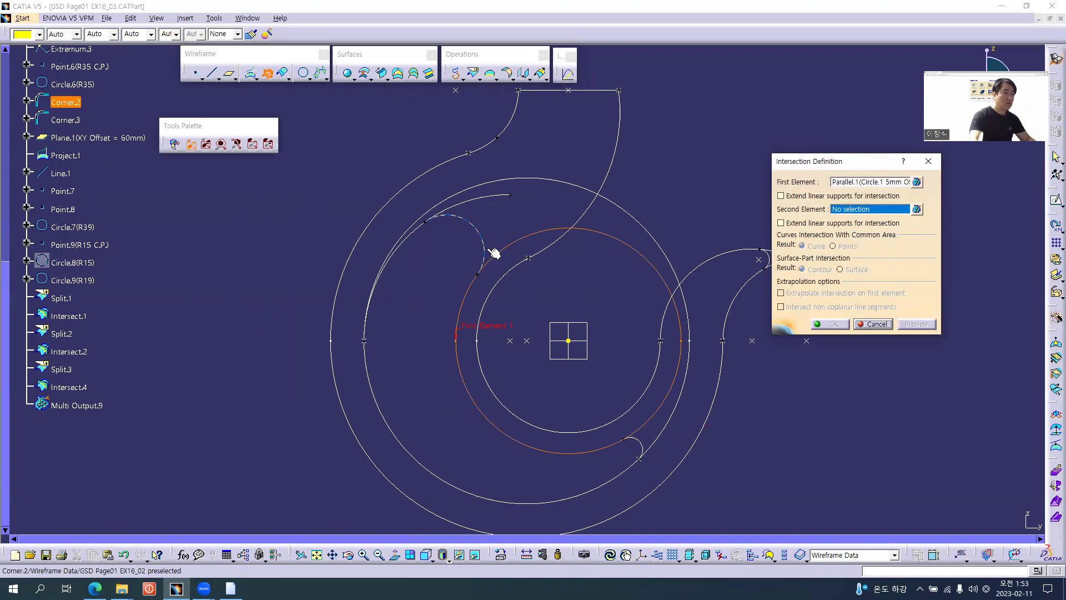
left_click(494, 254)
left_click(829, 327)
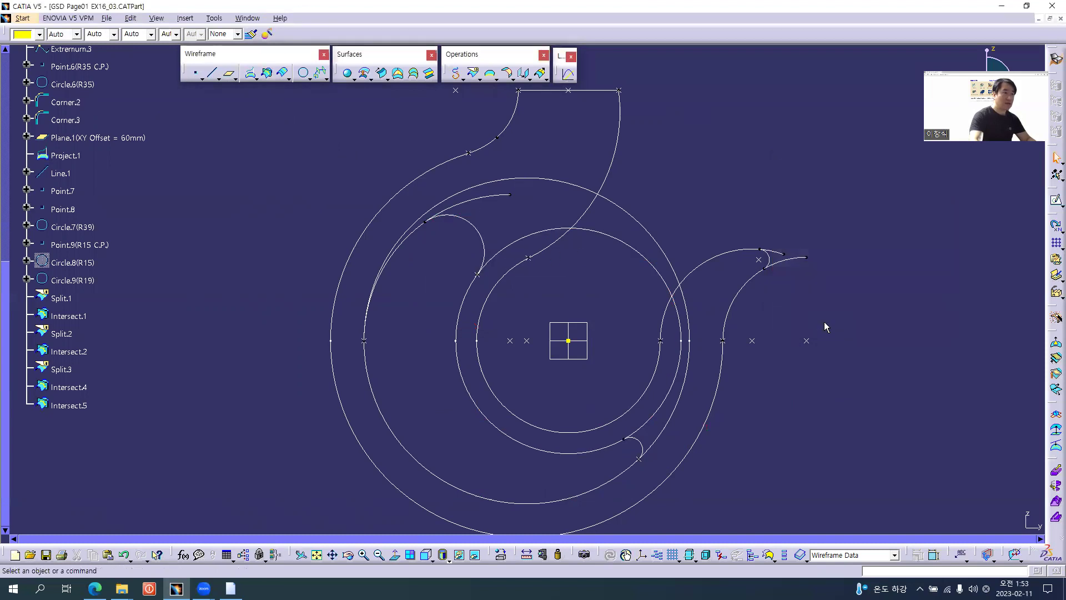
Step: Create the intersection point between the 5 mm offset circle Parallel.1 and the Corner.3 arc at the slot's lower end
left_click(268, 73)
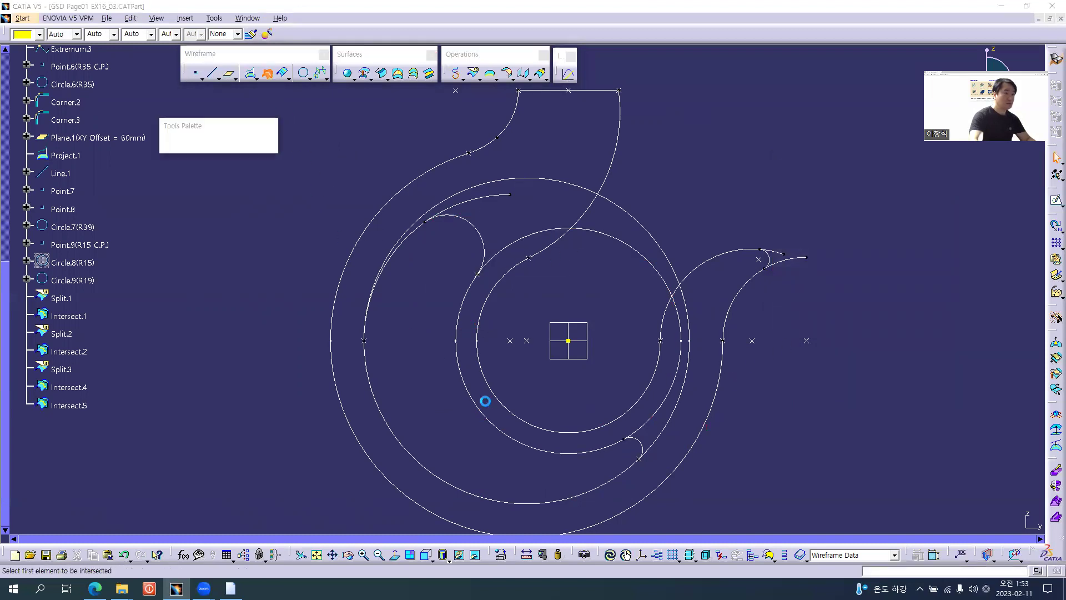
left_click(622, 451)
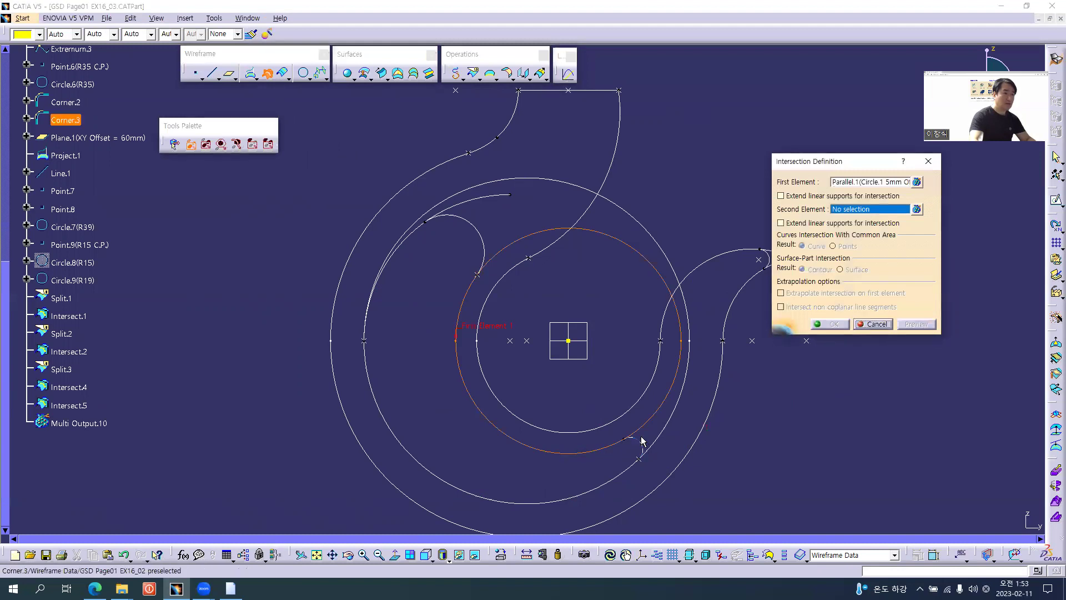
left_click(630, 443)
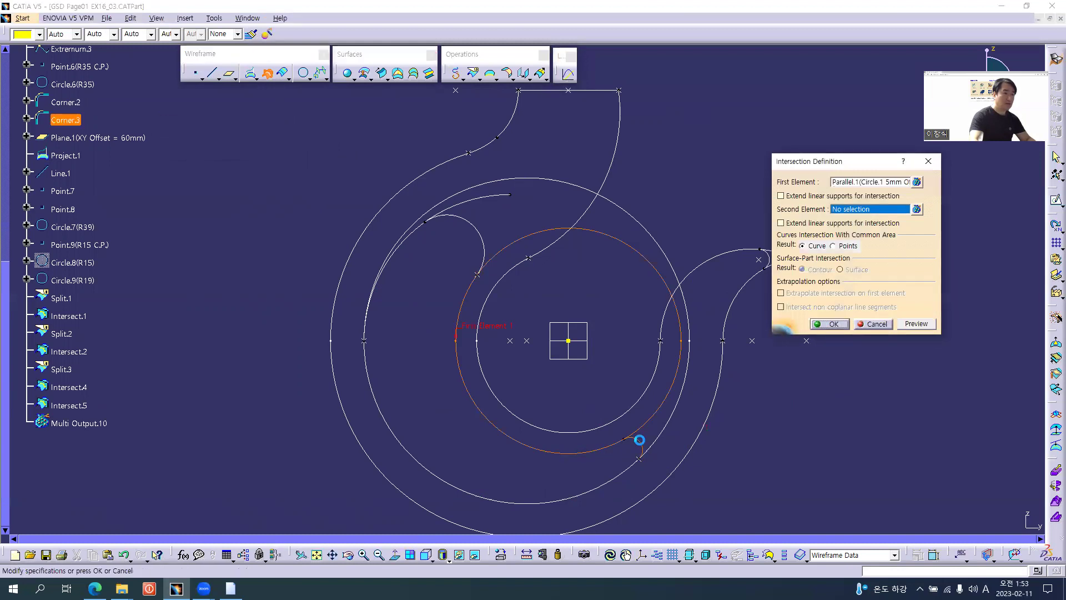
left_click(845, 325)
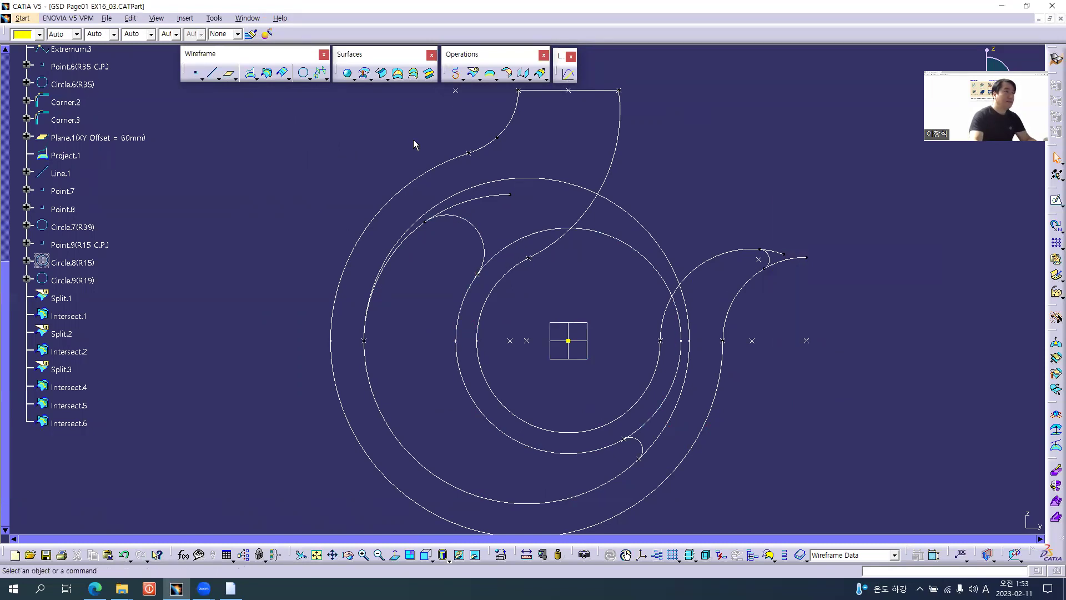
Step: Split the R39 circle at Extremum.3 and at its Corner.3 intersection point, keeping the arc along the lower left and underside
left_click(474, 74)
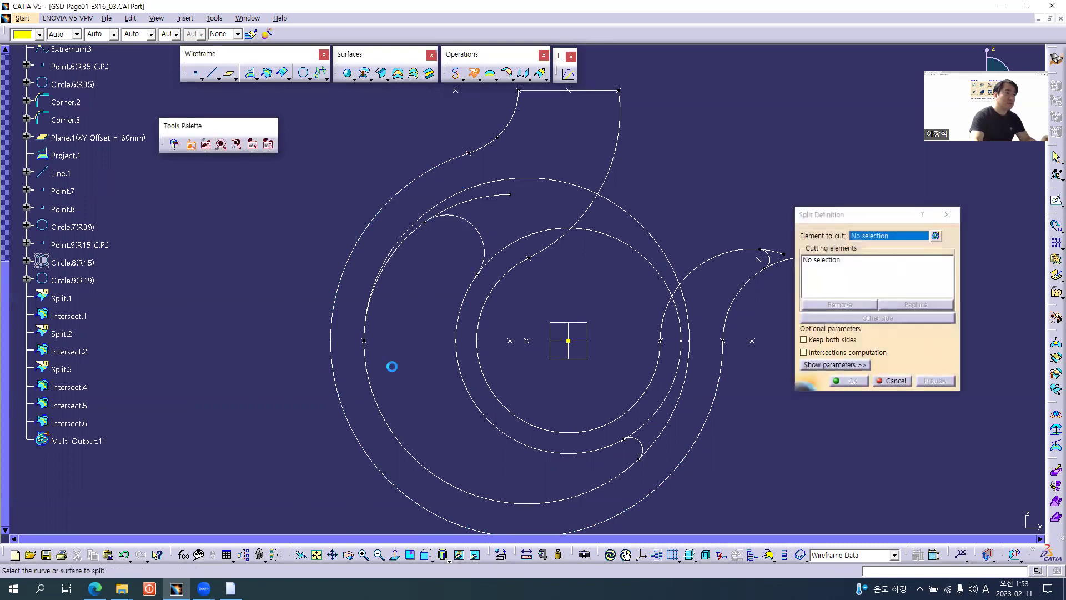
left_click(380, 406)
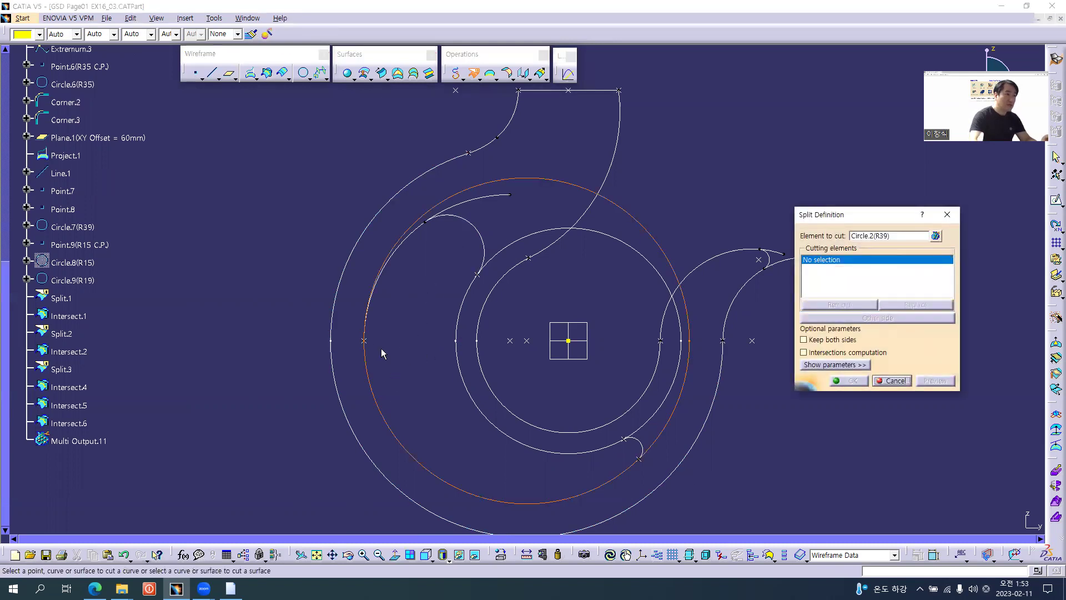
left_click(365, 342)
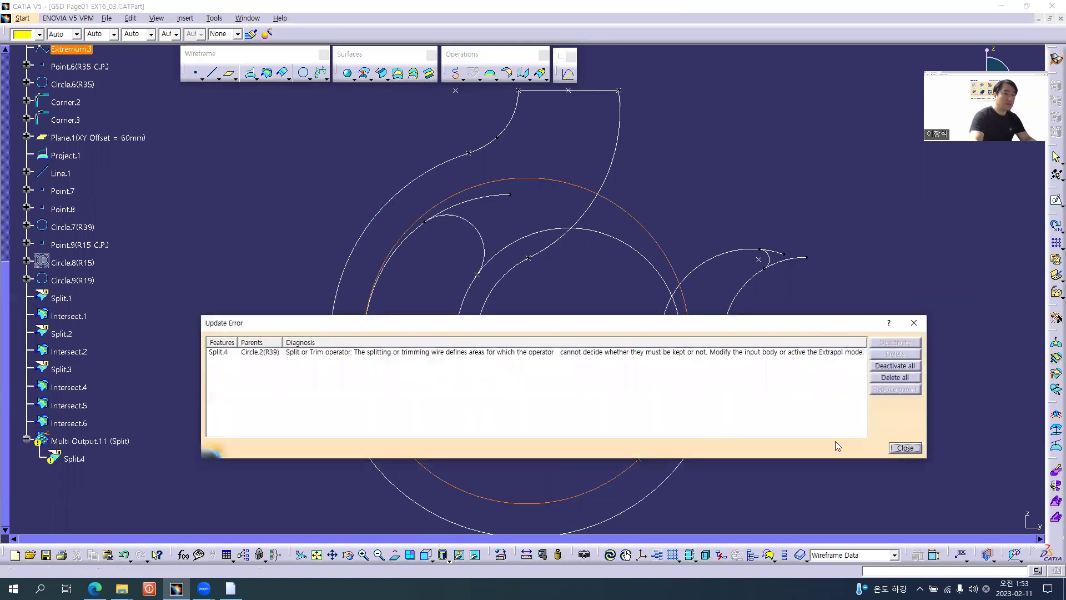
left_click(897, 449)
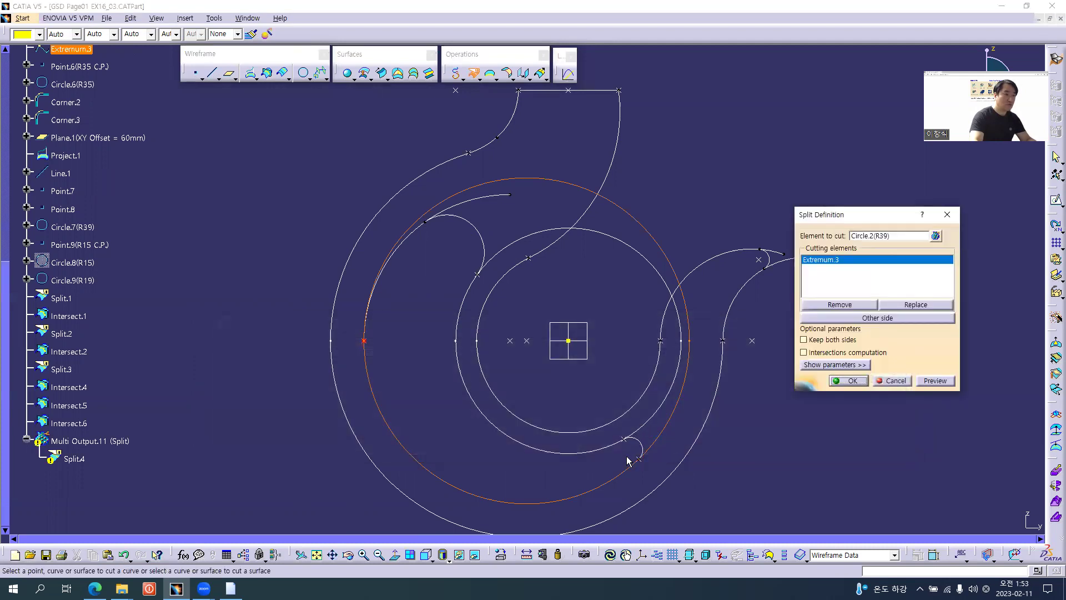
left_click(639, 454)
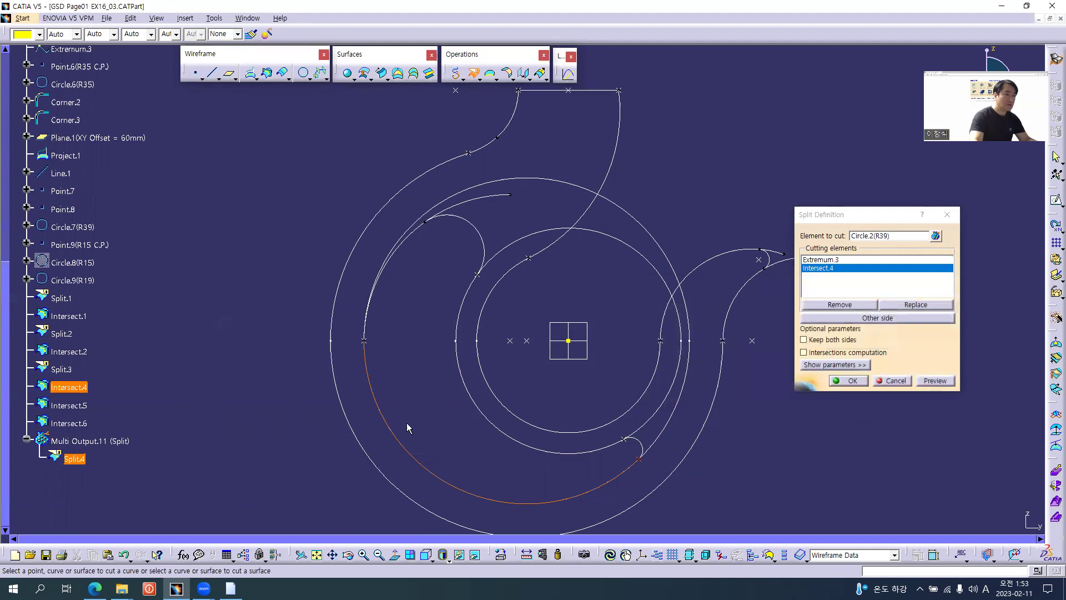
left_click(860, 383)
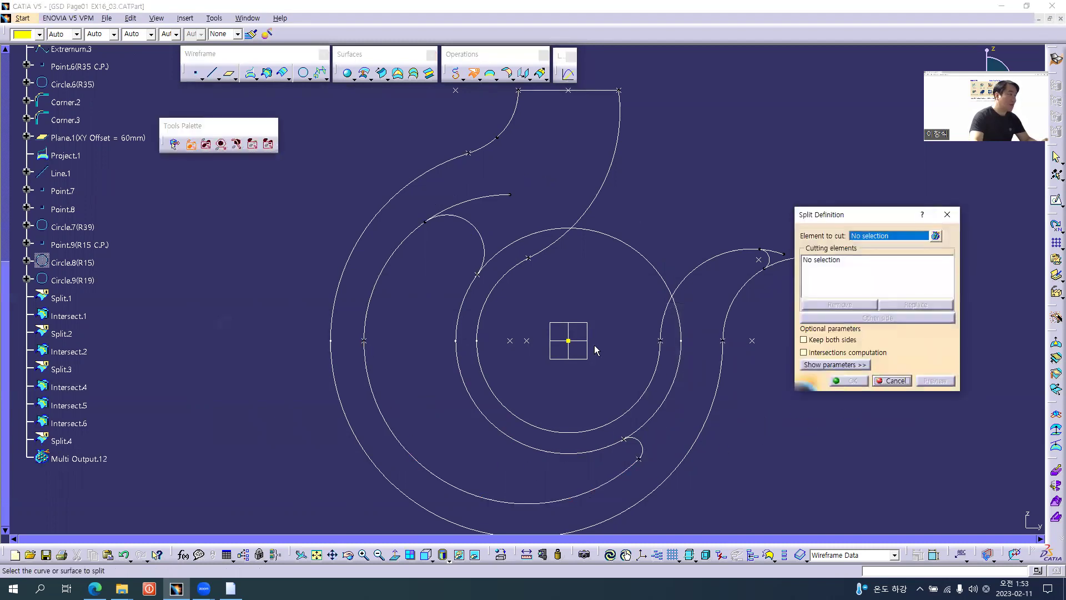
Step: Split the R35 arc with Corner.2, keeping the portion that runs from Extremum.3 up to the corner
left_click(412, 245)
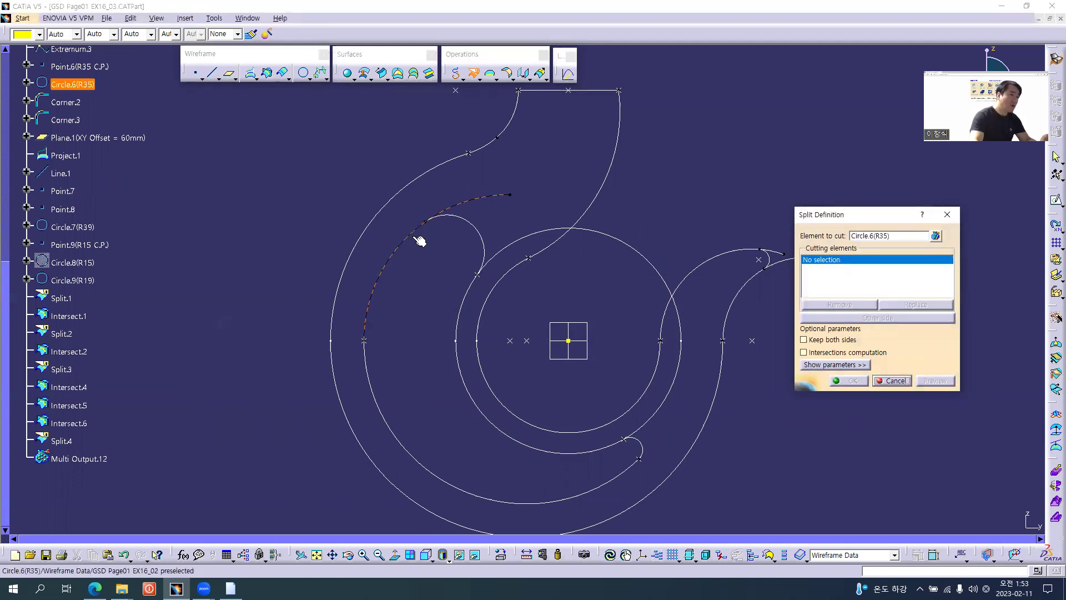
left_click(467, 221)
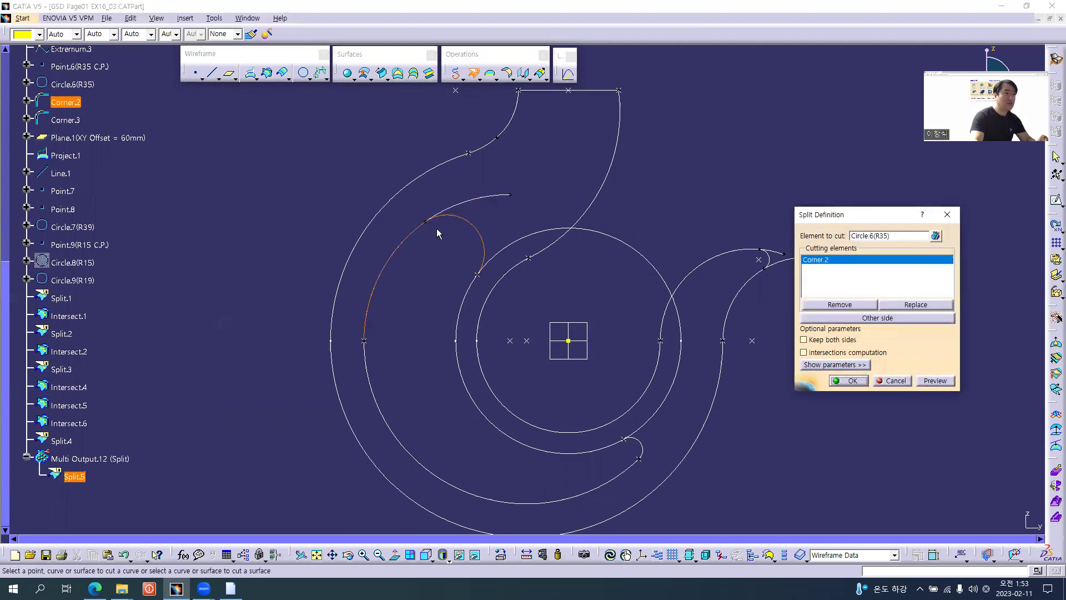
left_click(852, 382)
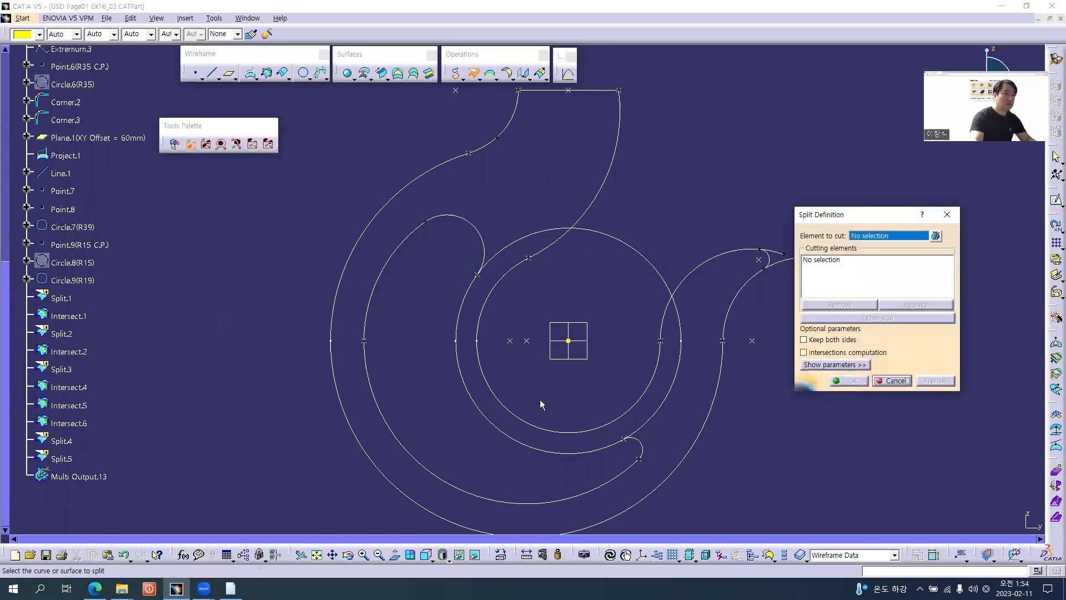
Step: Split the 5 mm offset circle at its Corner.2 and Corner.3 intersection points, keeping the arc along the left and underside
left_click(488, 415)
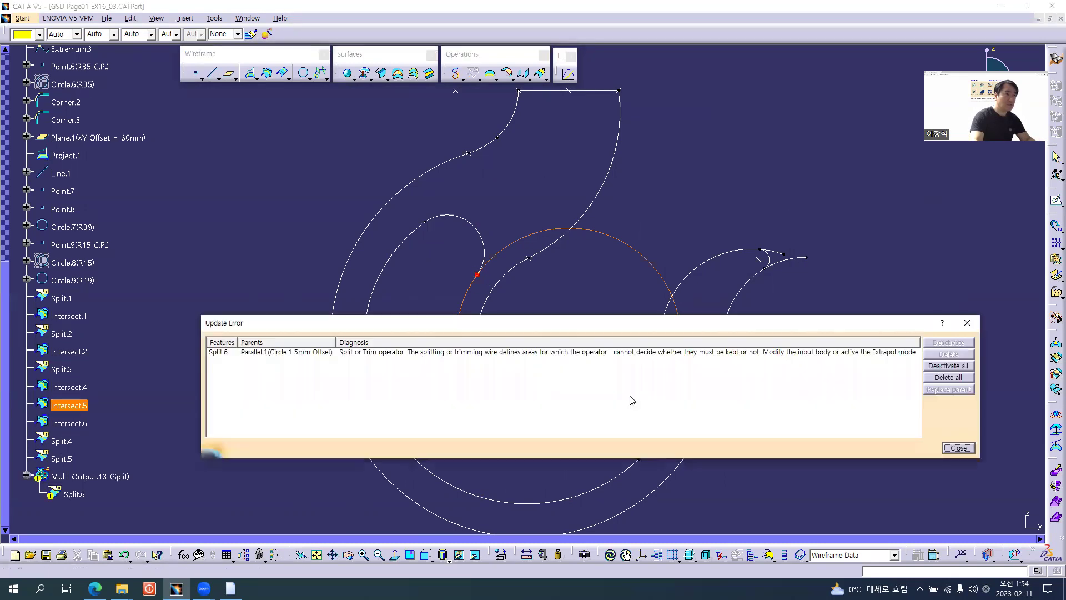
left_click(958, 448)
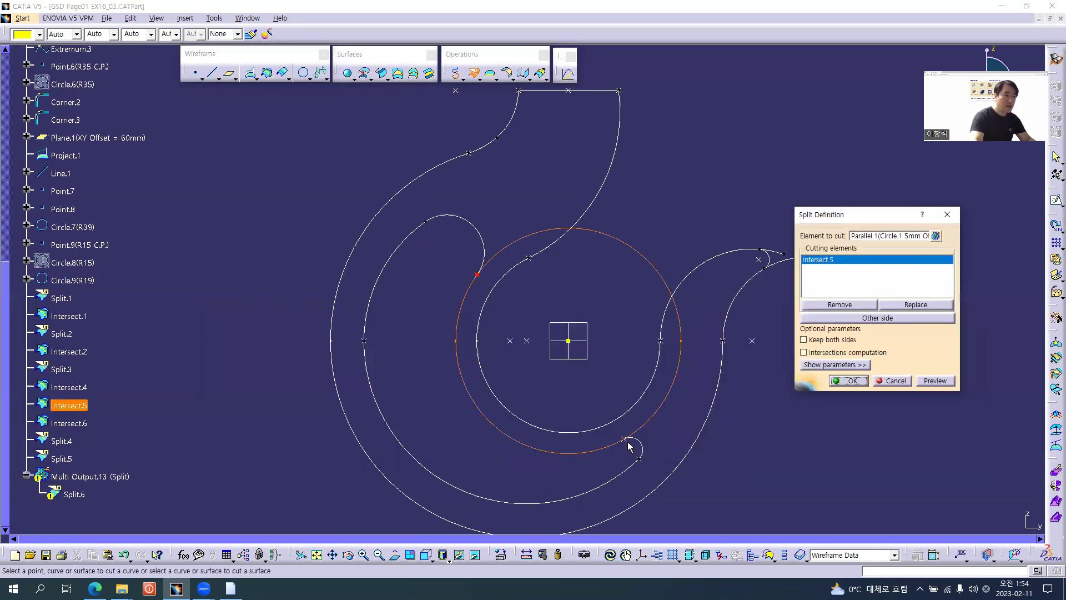
left_click(624, 439)
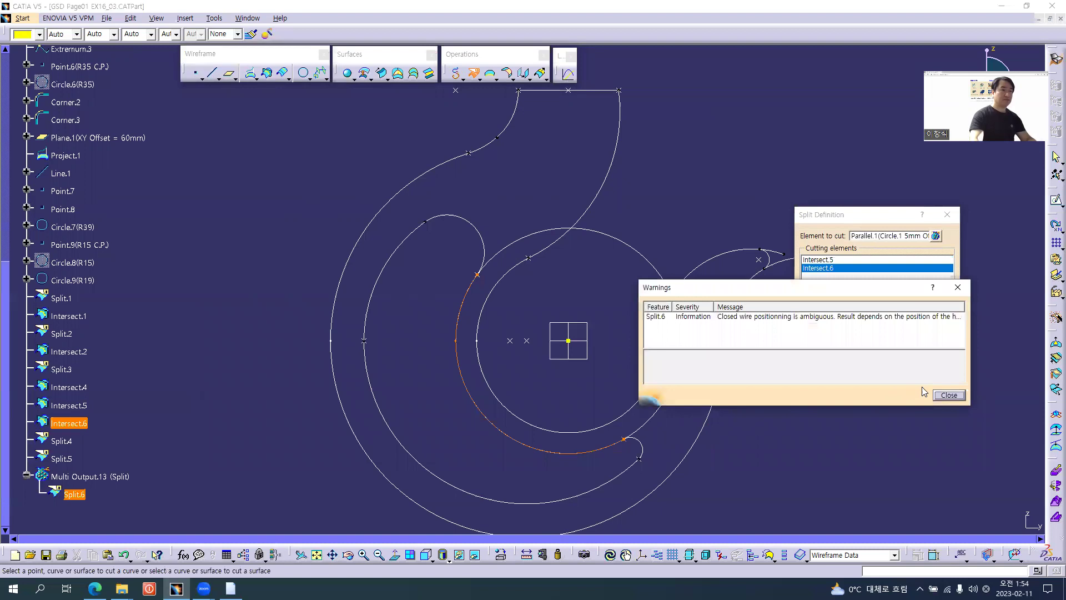
left_click(950, 396)
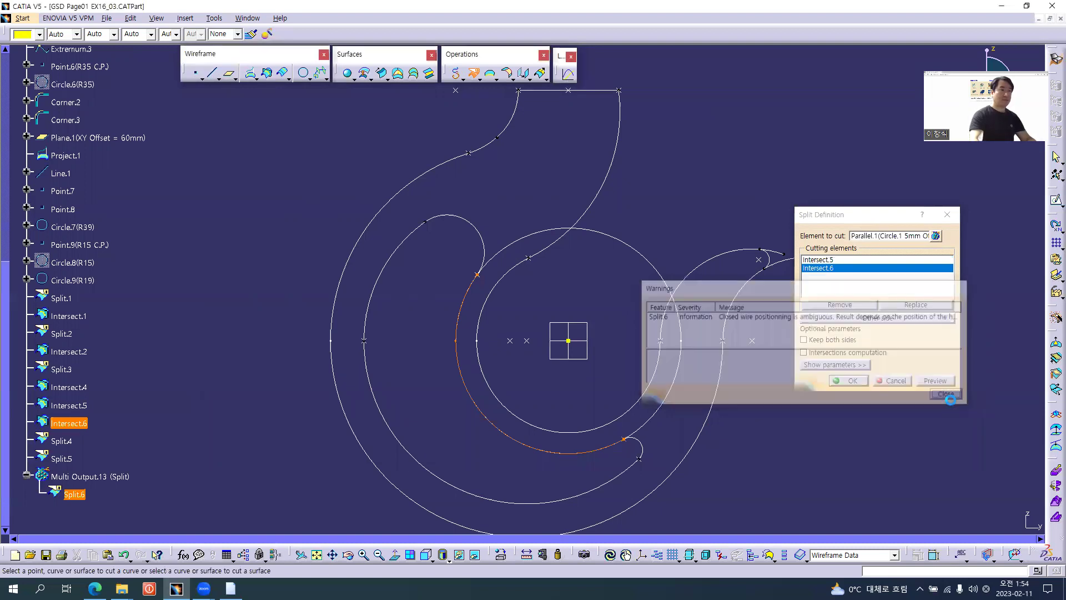
left_click(852, 381)
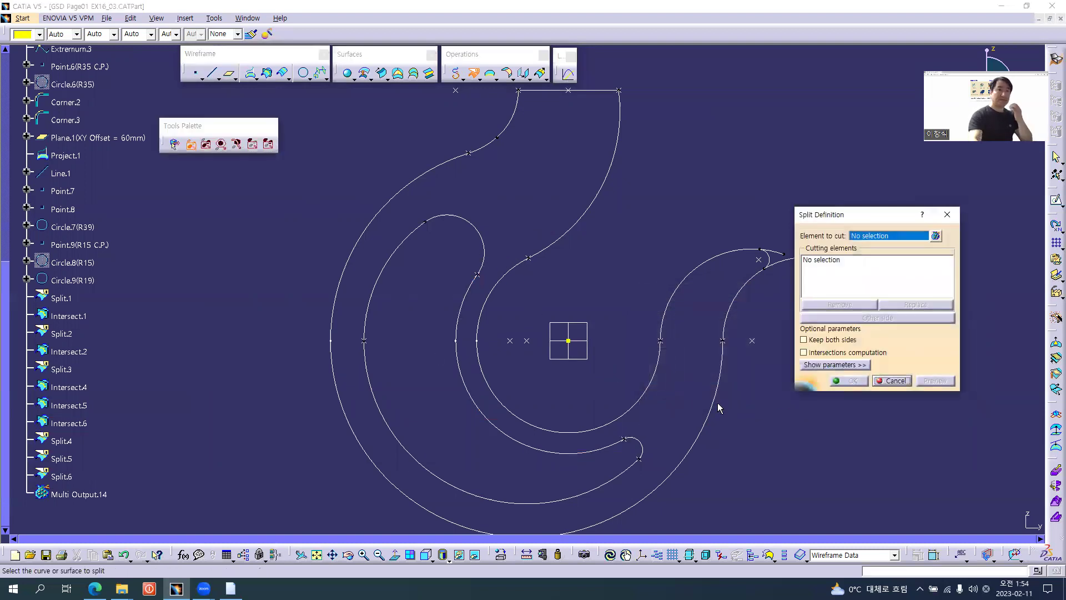
Step: Split the R22 arc of the hook tip with the R2.5 corner, removing the end that extends past the corner
middle_click_drag(706, 323, 586, 299)
left_click(587, 364)
middle_click_drag(658, 366, 477, 252)
left_click(444, 347)
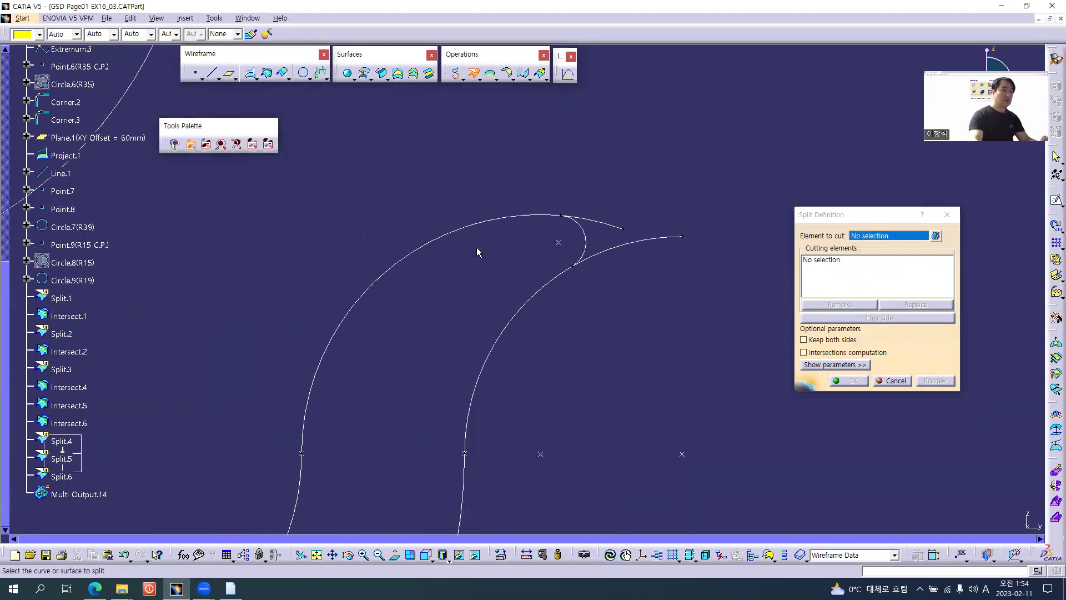
left_click(519, 218)
left_click(583, 226)
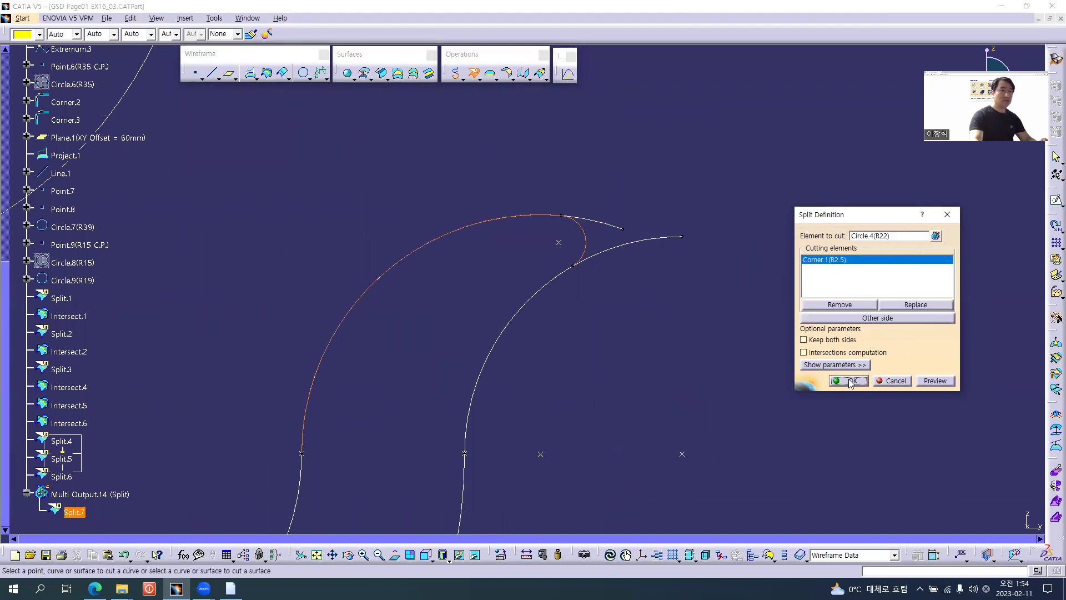
left_click(852, 382)
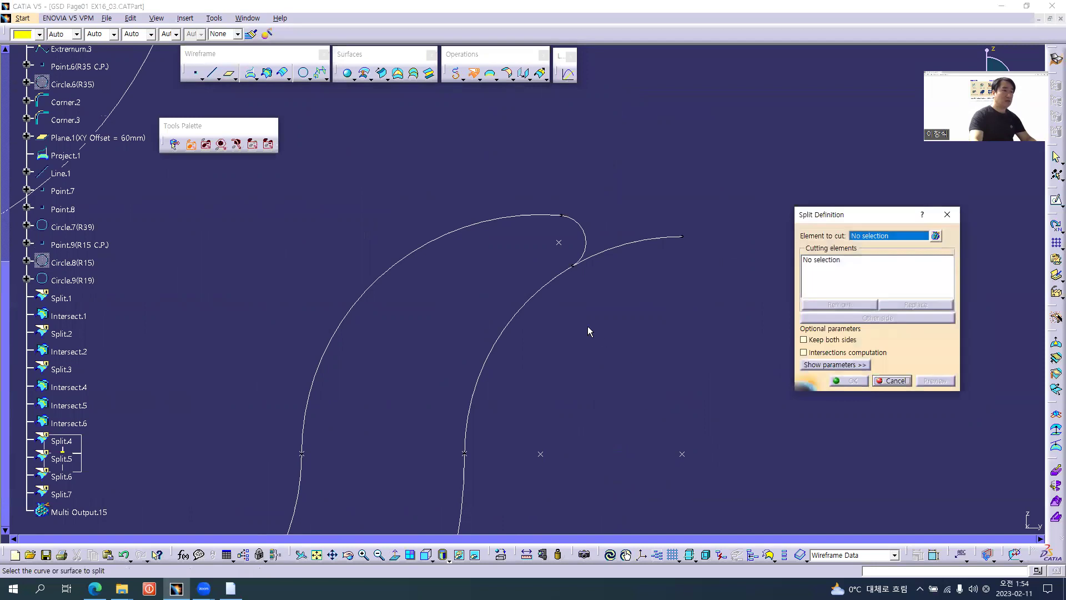
Step: Split the R20 arc of the hook tip with the R2.5 corner, removing the end that extends past the corner
left_click(542, 296)
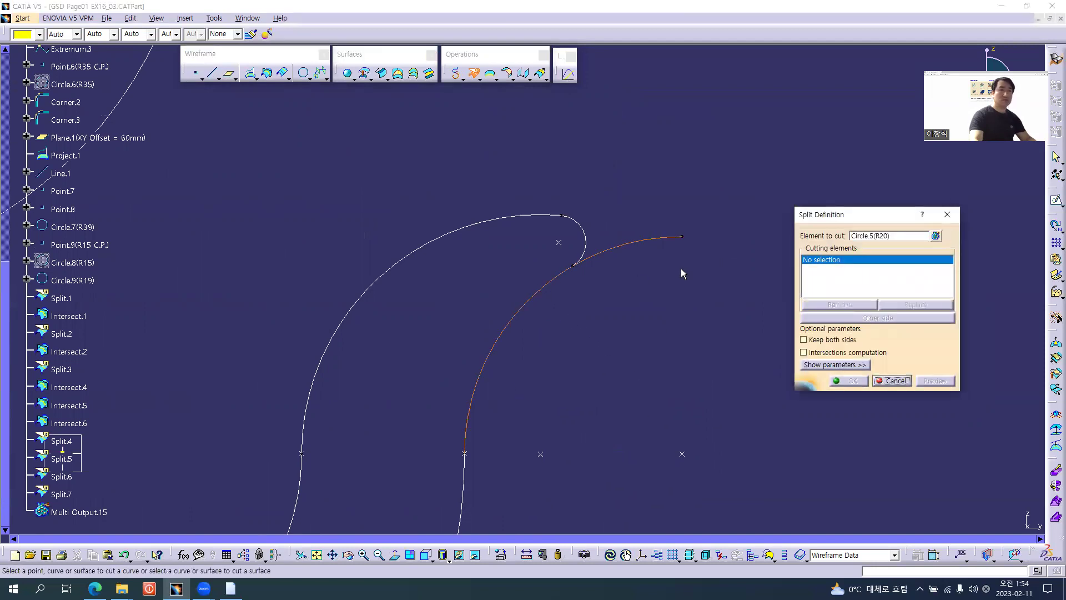
left_click(587, 244)
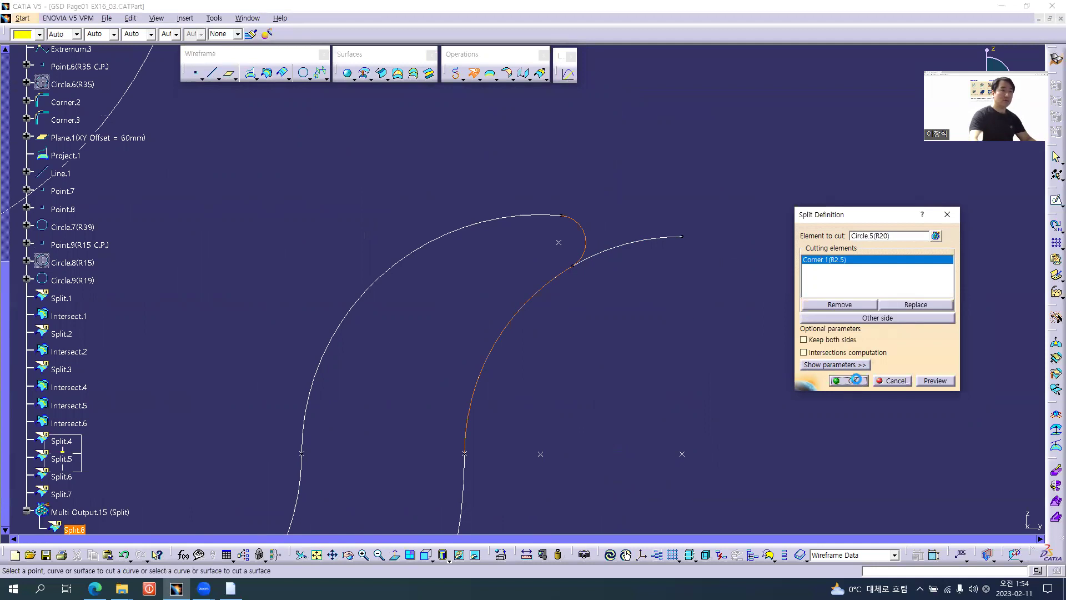
left_click(850, 380)
middle_click_drag(421, 343, 769, 319)
left_click(792, 249)
middle_click_drag(576, 236, 600, 305)
left_click(599, 292)
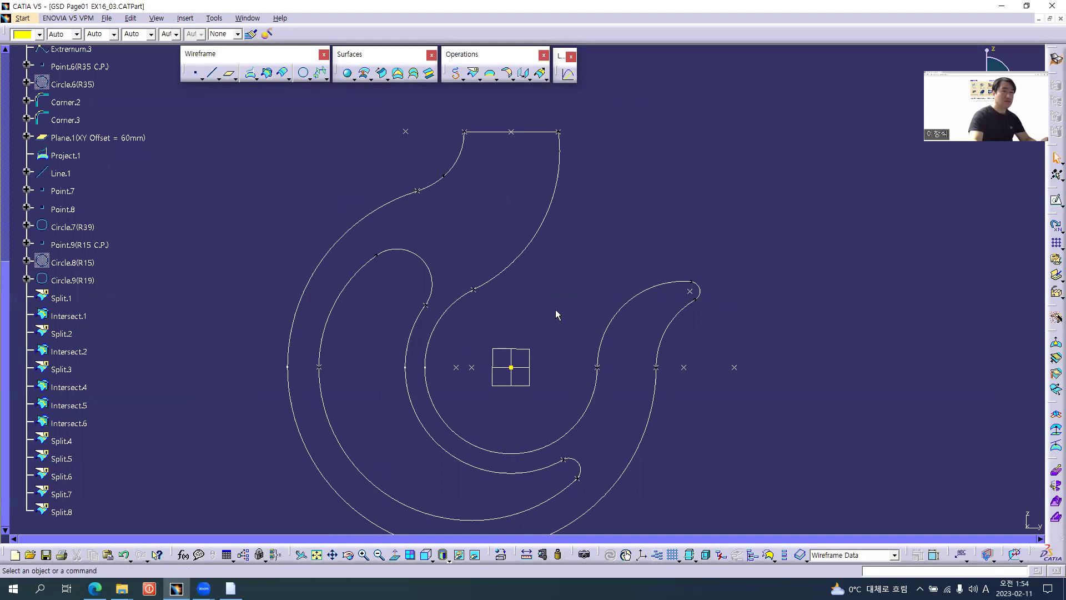
Step: Hide the R2.5 corner at the hook tip and locate the sphere centre point there in the tree
middle_click_drag(593, 297, 776, 279)
left_click(594, 302)
left_click(809, 261)
right_click(816, 264)
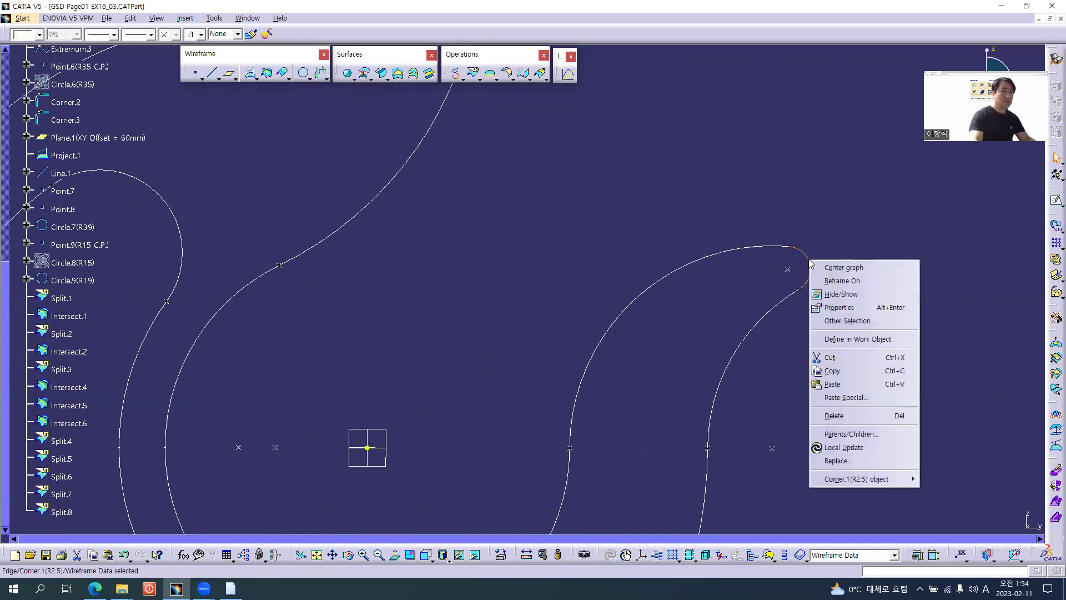
left_click(843, 295)
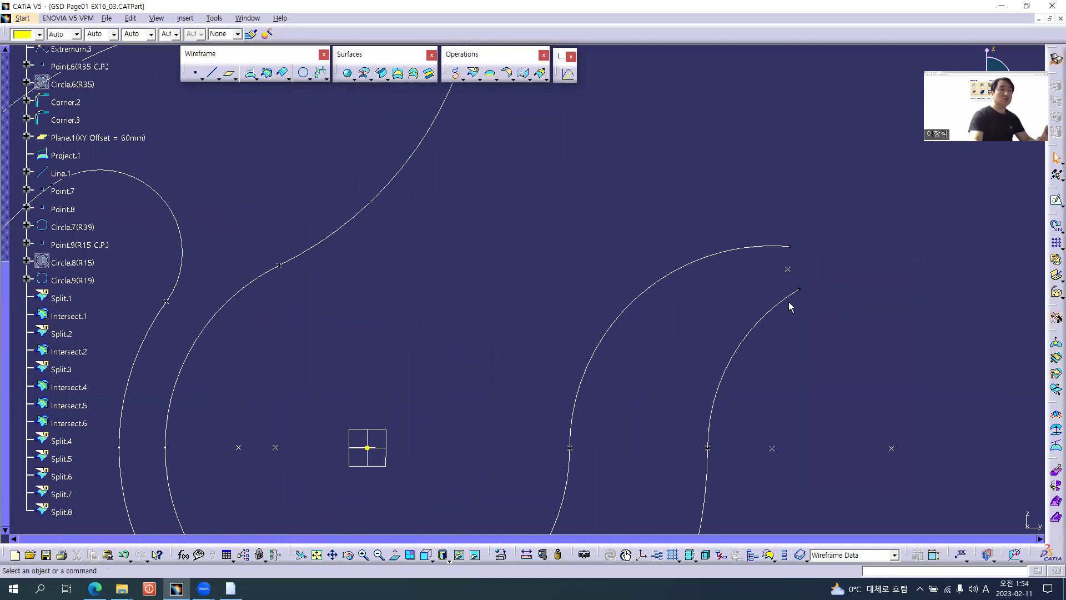
middle_click_drag(822, 361, 822, 362)
middle_click_drag(625, 392, 625, 318)
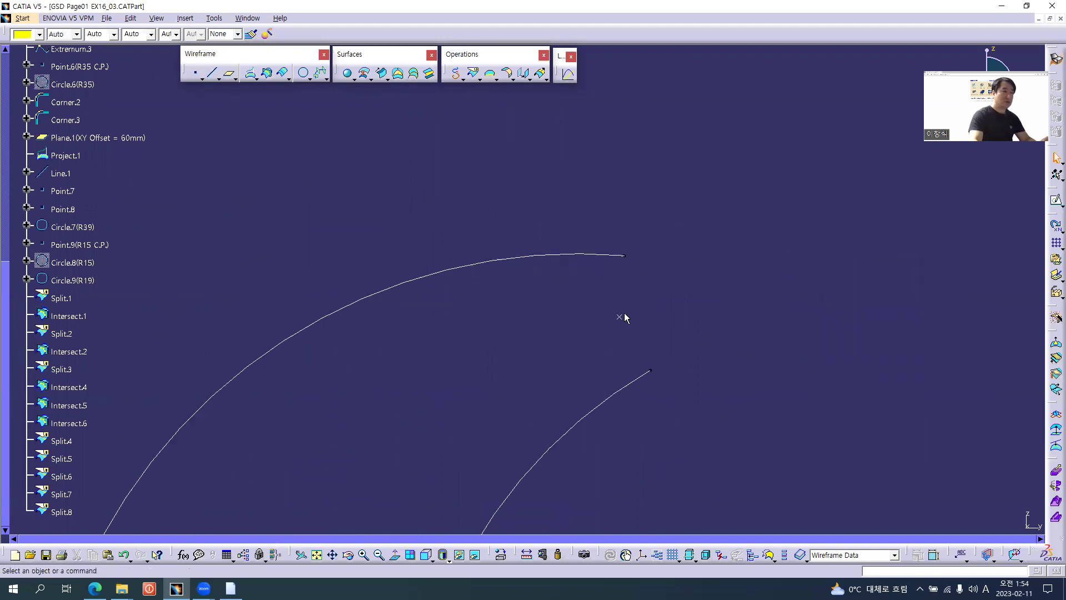
left_click(619, 317)
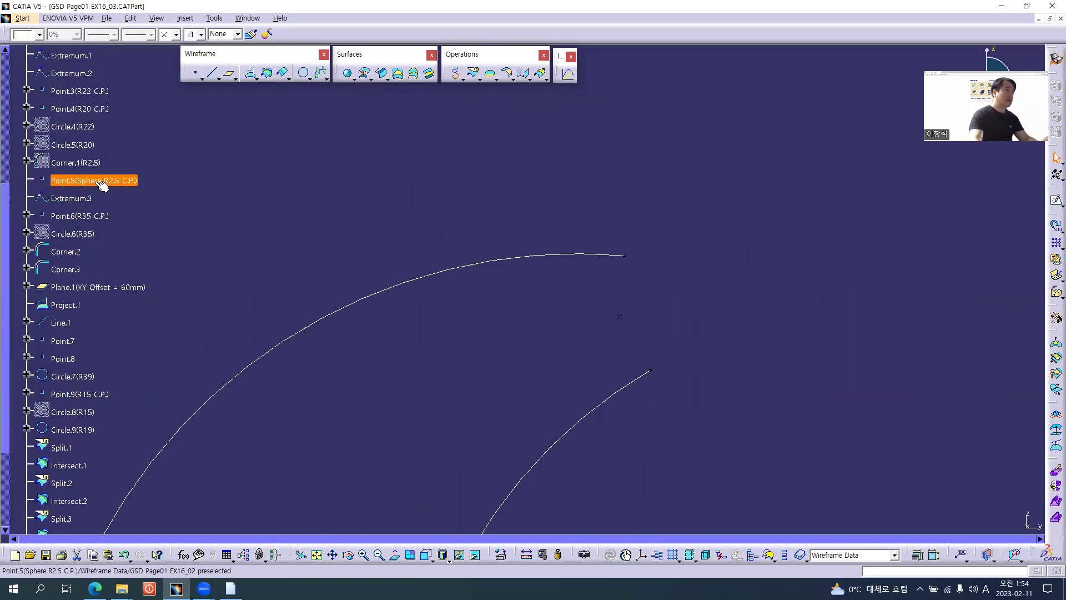
left_click(459, 398)
middle_click_drag(397, 335, 496, 349)
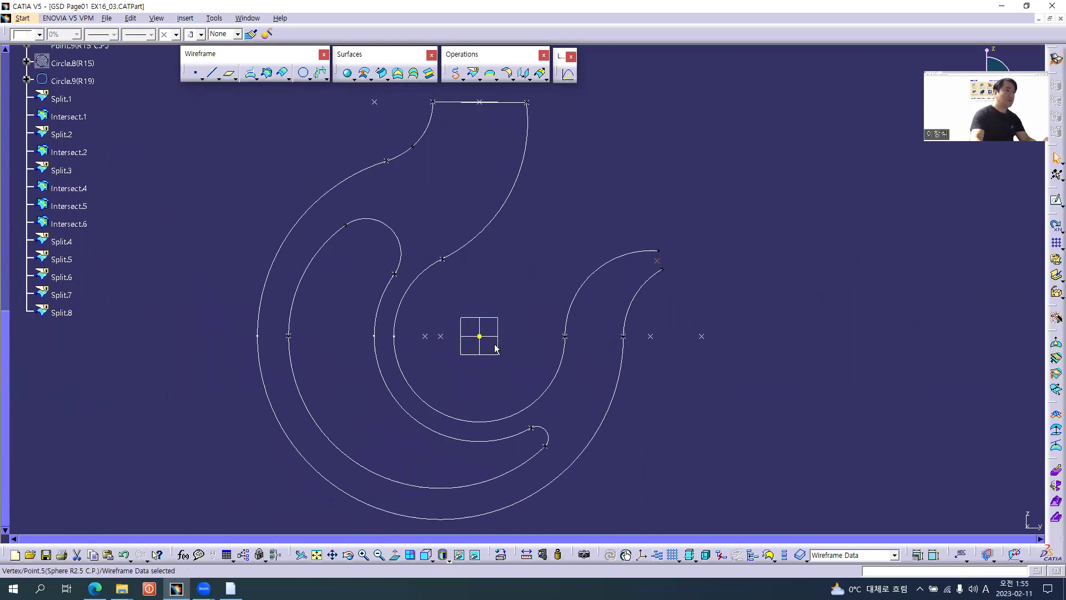
Step: Group the wireframe features from Circle.1(D44) through Split.8 into a new geometrical set named Guide & Forming Curve Body
scroll(179, 291, "up", 6)
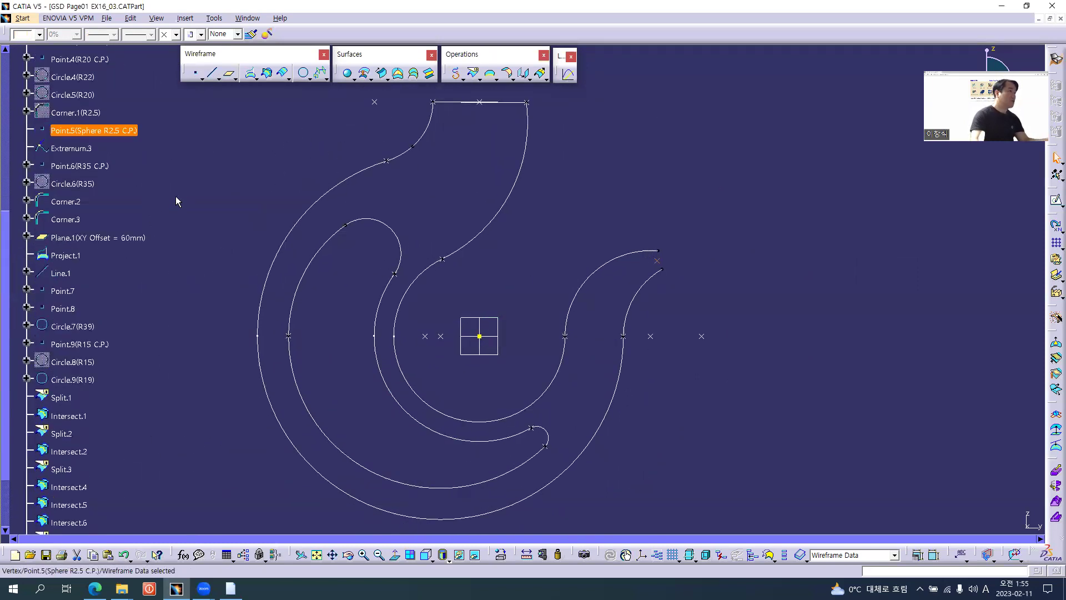
scroll(176, 197, "up", 3)
scroll(176, 197, "up", 1)
double_click(73, 116)
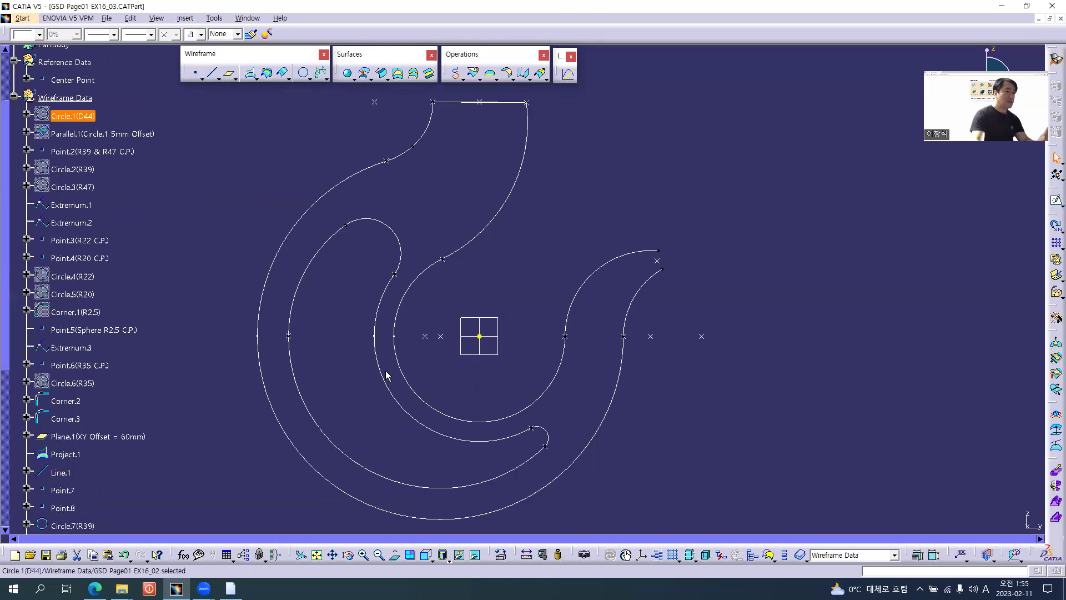
scroll(386, 376, "down", 7)
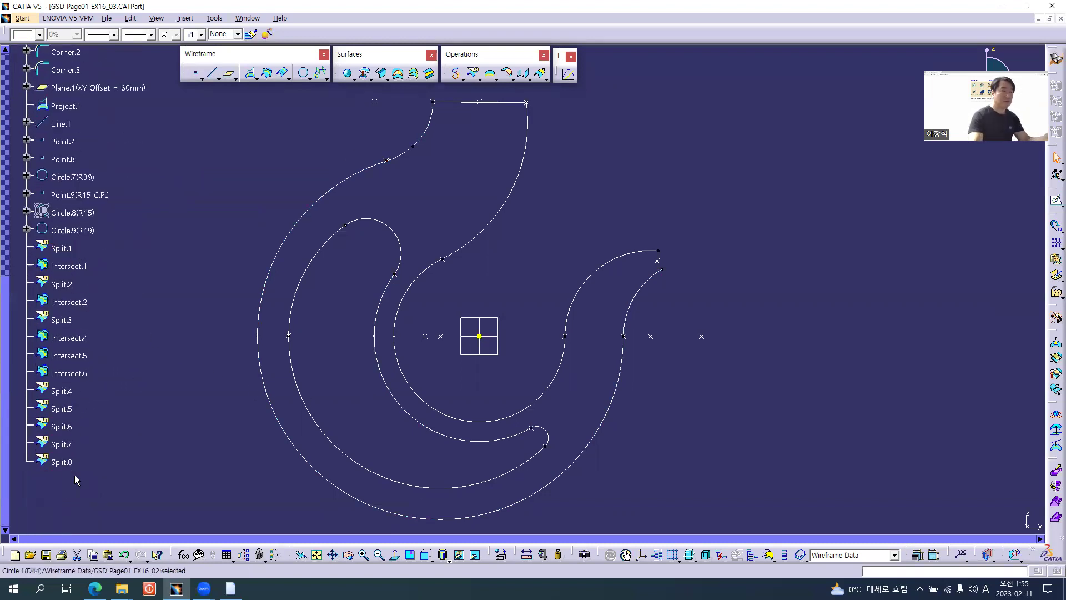
scroll(121, 402, "up", 7)
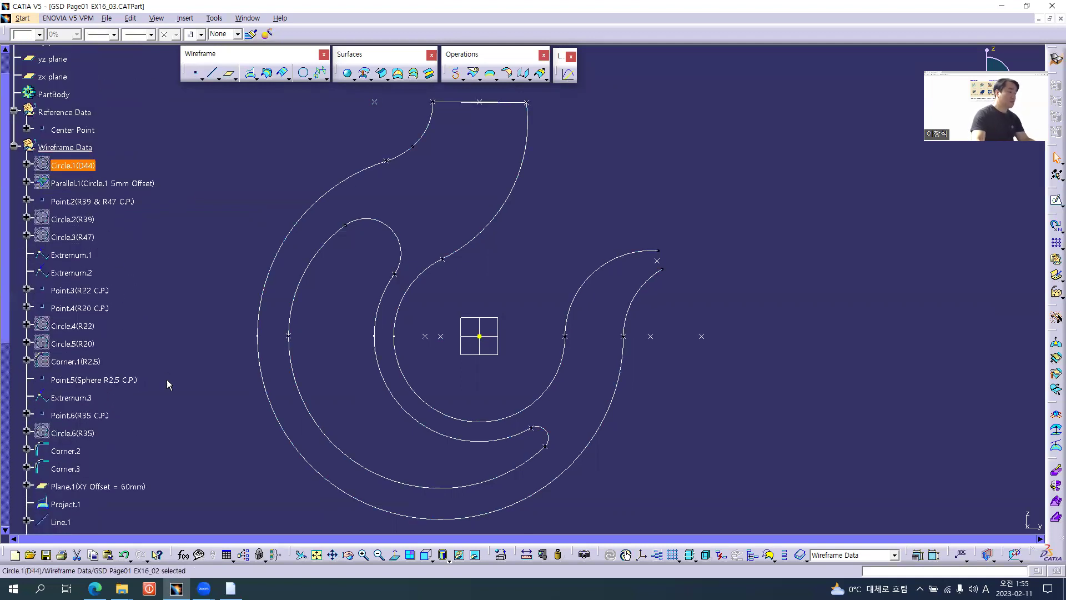
scroll(172, 388, "down", 7)
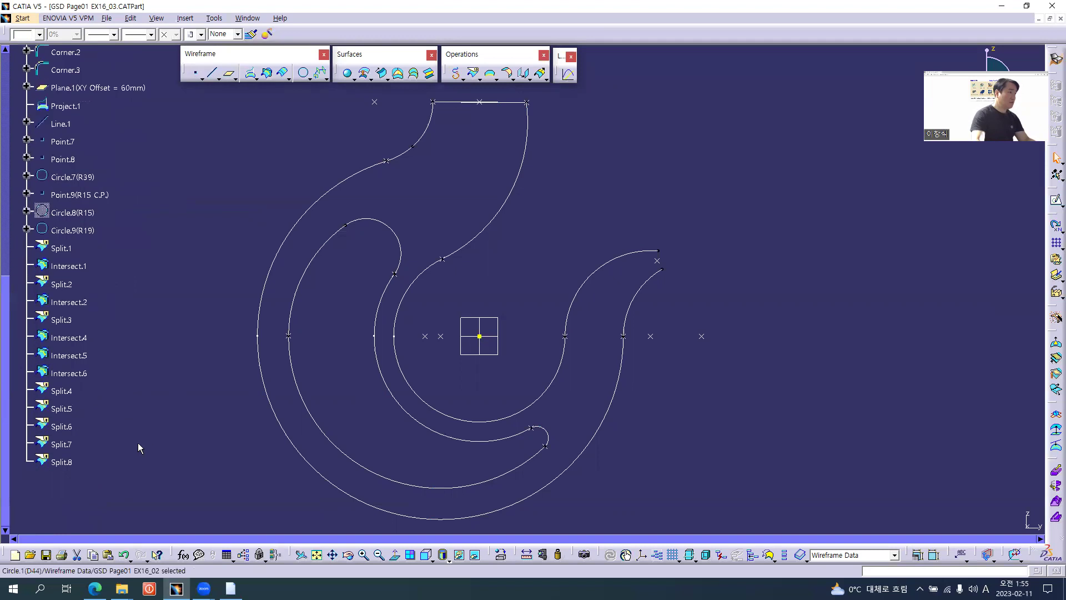
left_click(72, 467, "shift")
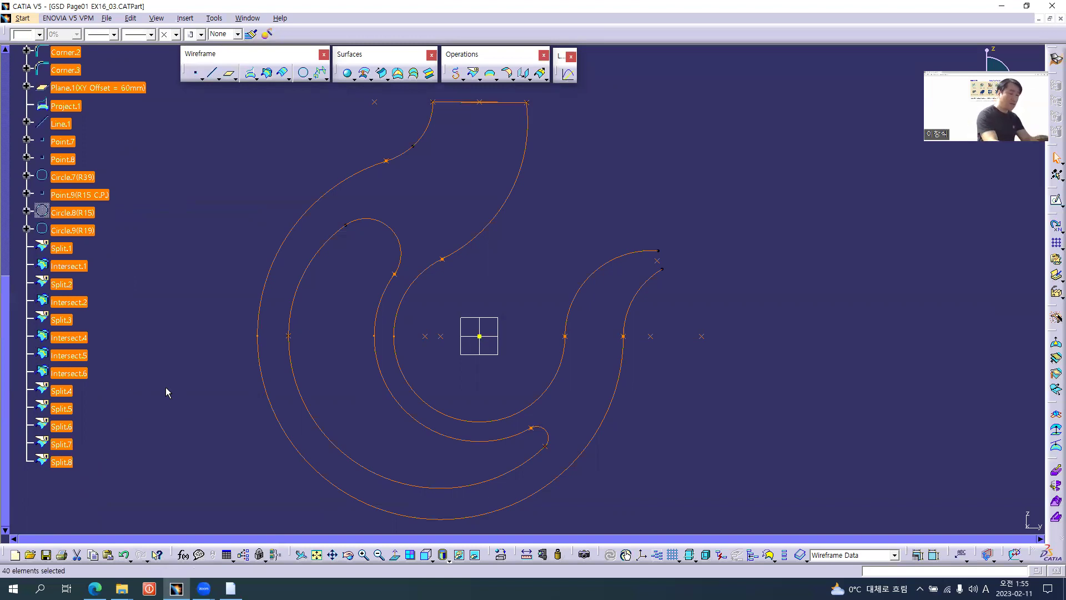
key("alt+i")
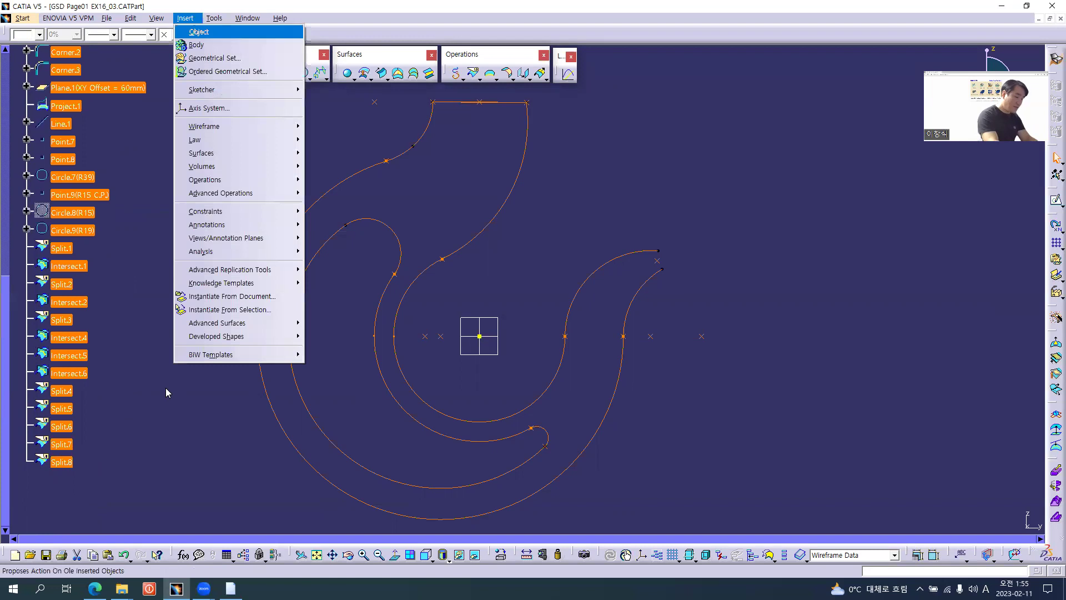
key("g")
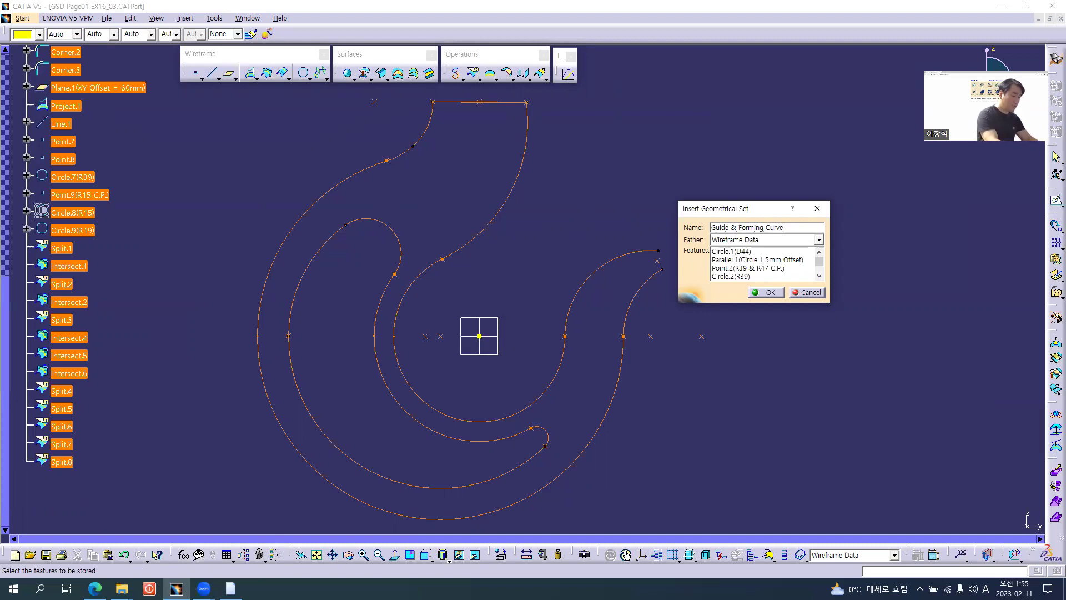
key("Return")
scroll(134, 358, "up", 2)
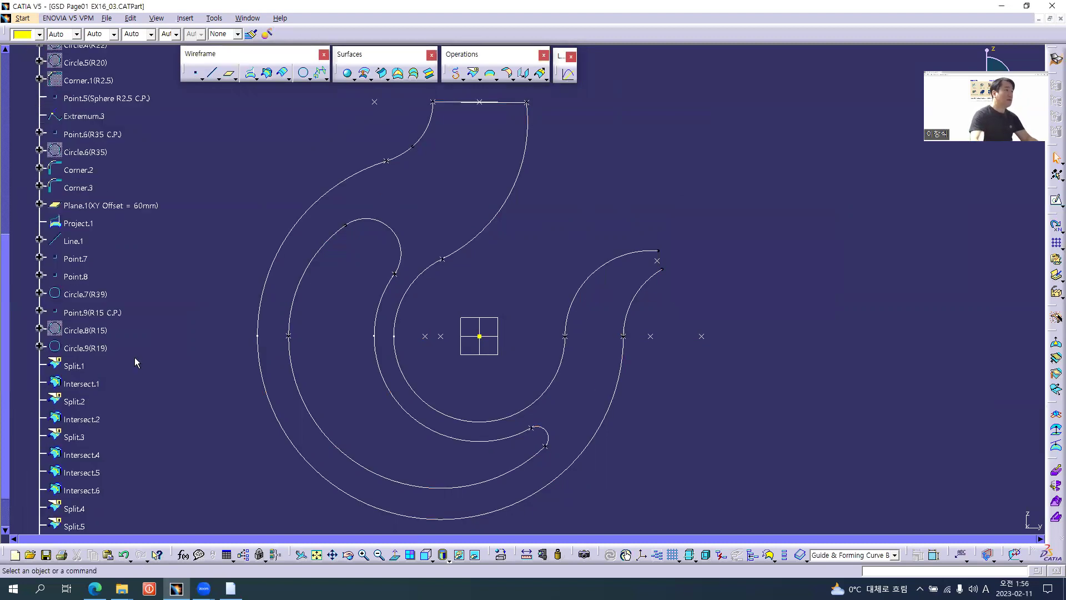
scroll(135, 358, "up", 5)
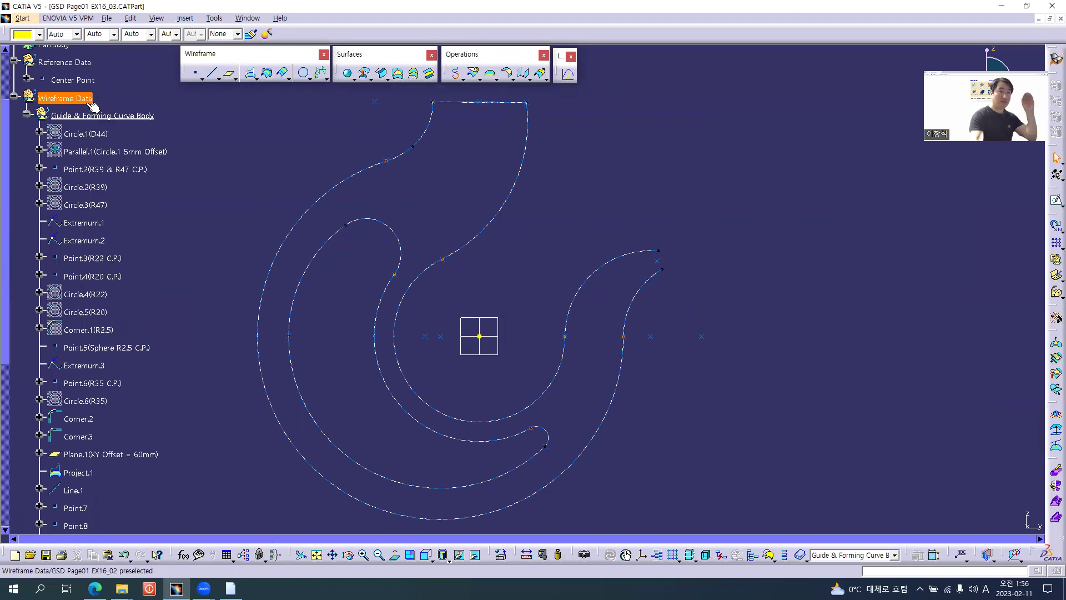
scroll(87, 118, "up", 2, "ctrl")
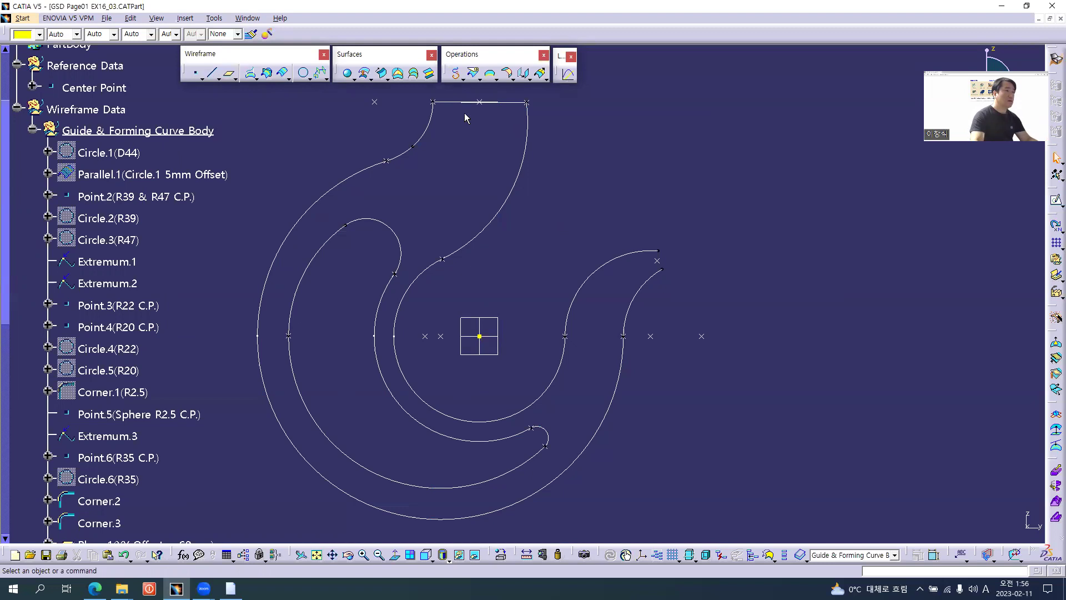
Step: Start a Join and hide the straight line across the top of the hook
left_click(463, 80)
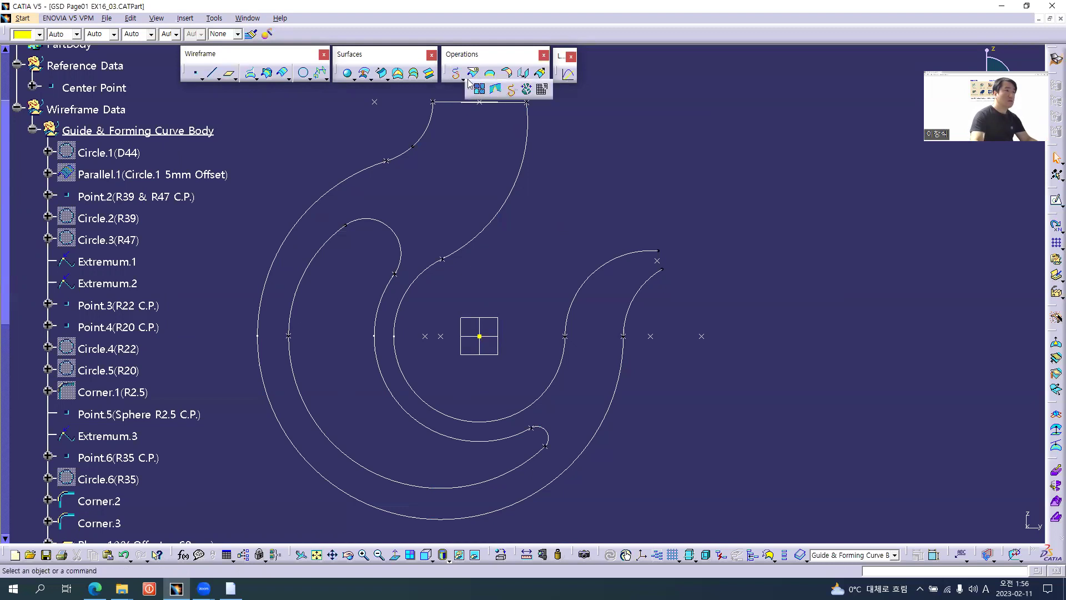
left_click(480, 91)
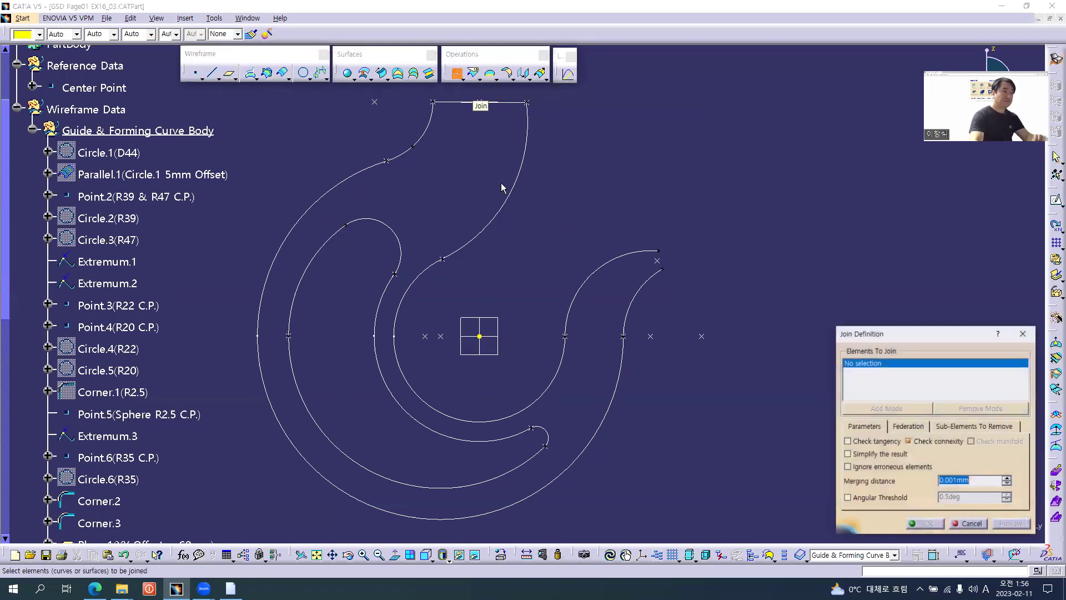
middle_click_drag(466, 224, 467, 294)
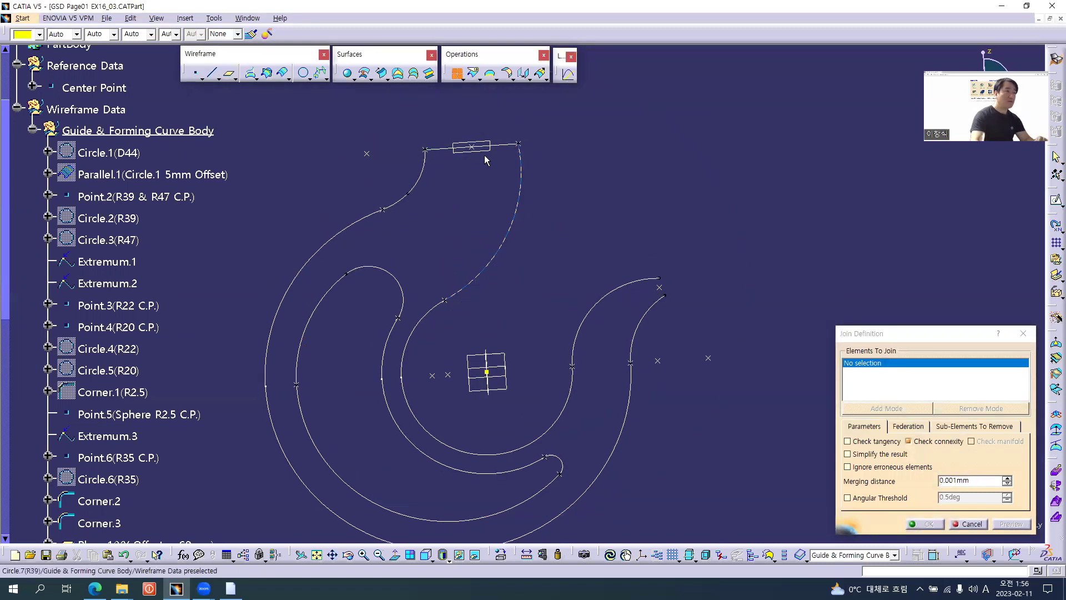
right_click(444, 150)
left_click(474, 184)
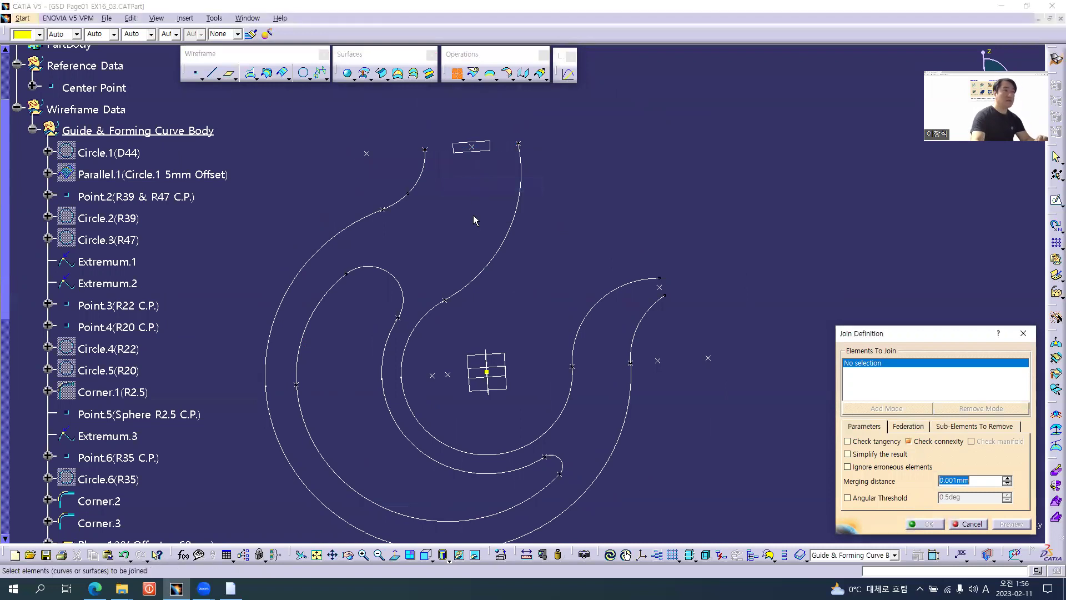
Step: Join the hook's outer contour from the top arc Split.1 around to the tip, collecting the connected curves by angular propagation
middle_click_drag(475, 331, 484, 362)
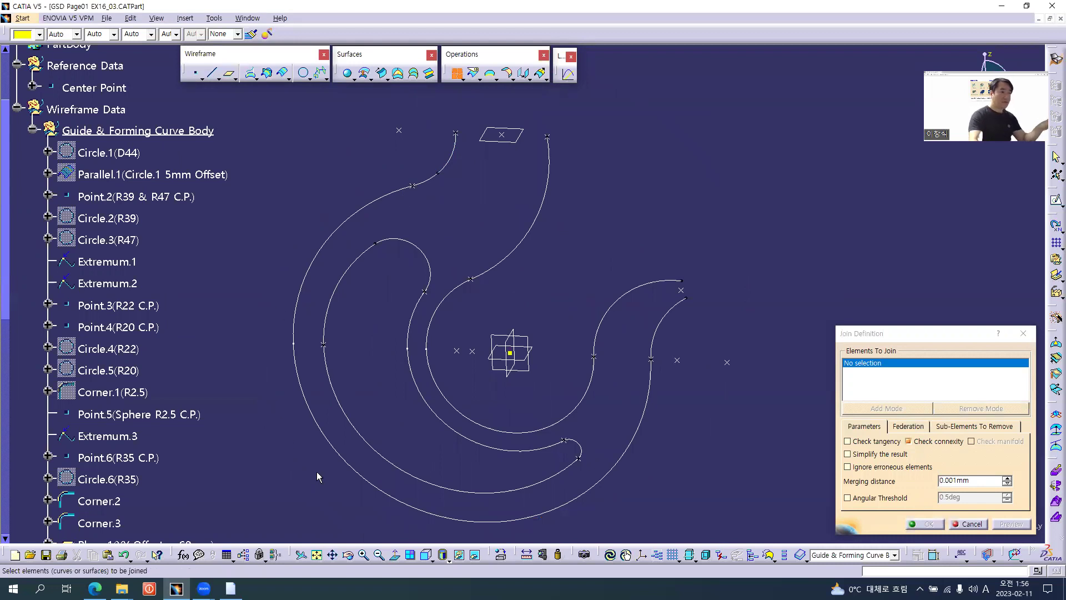
middle_click_drag(521, 358, 497, 245)
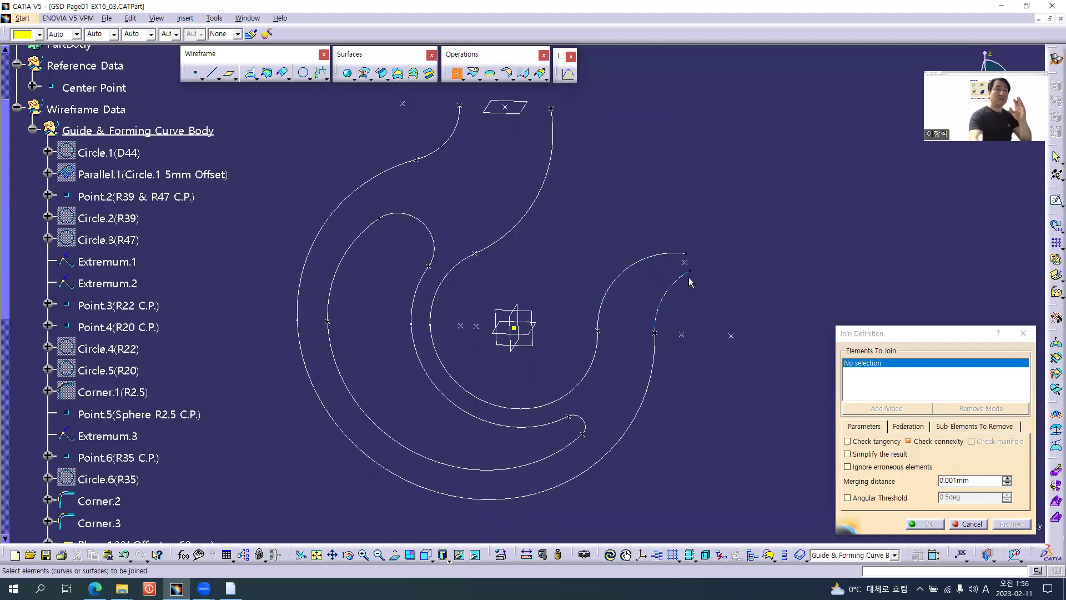
left_click(452, 136)
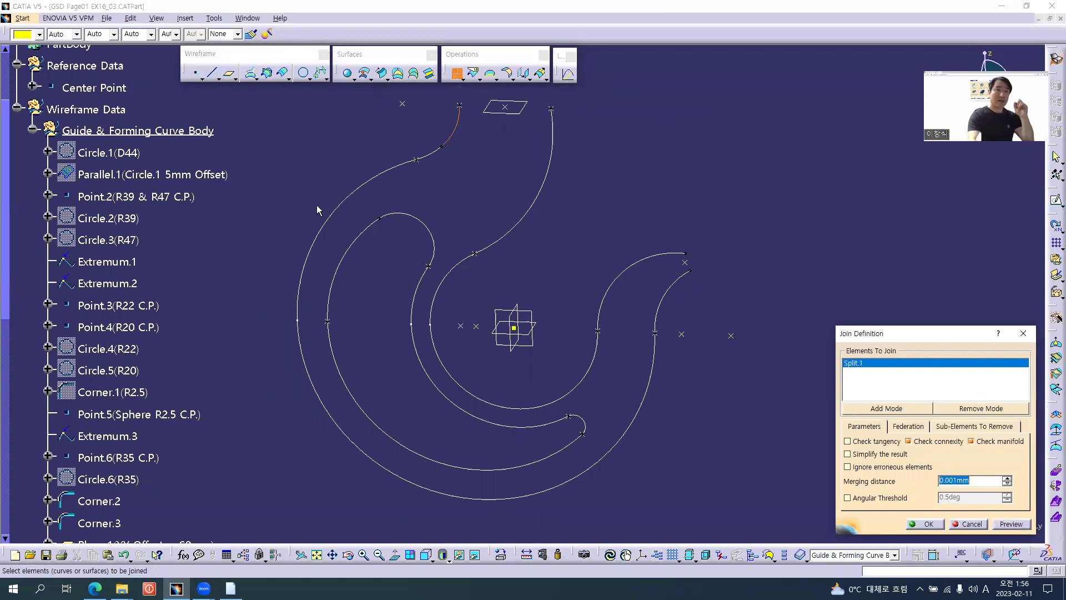
left_click_drag(847, 333, 752, 198)
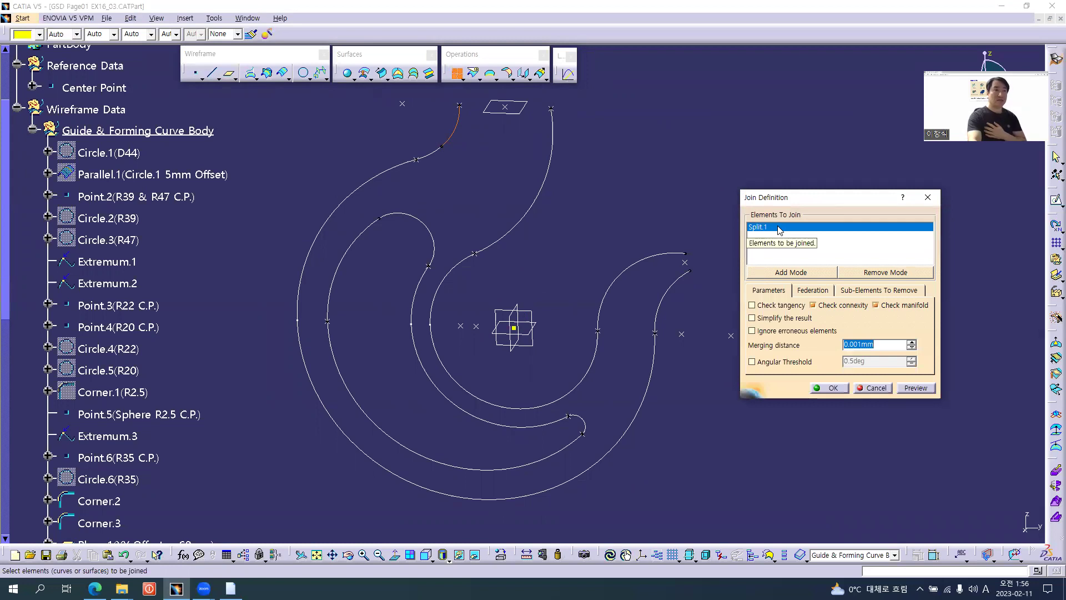
right_click(779, 230)
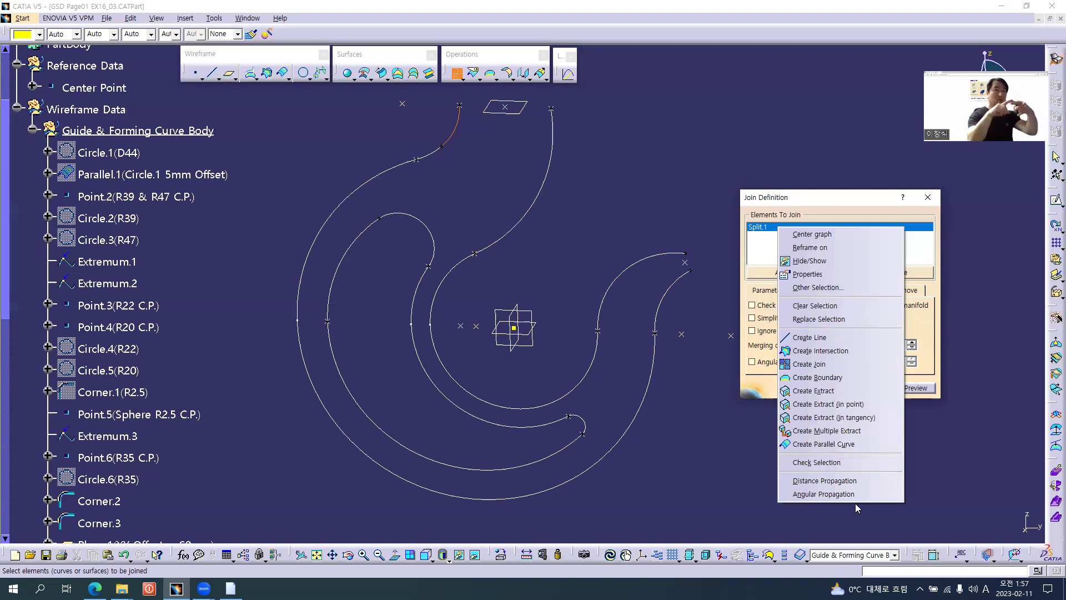
left_click(823, 493)
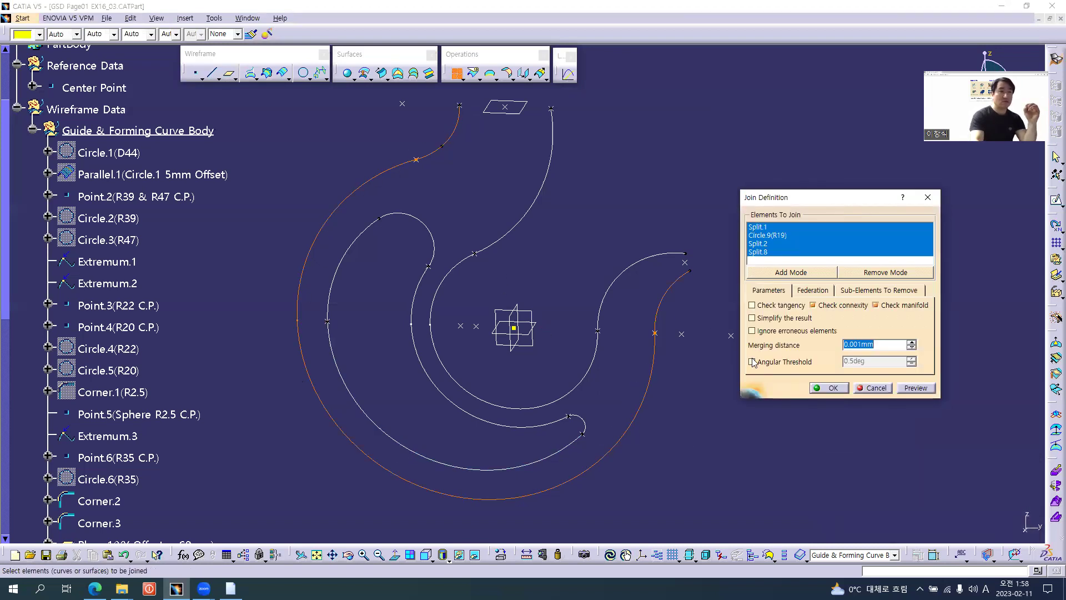
left_click(832, 389)
Step: Rename the joined outer contour as Outer Guide Curve
scroll(178, 463, "down", 4)
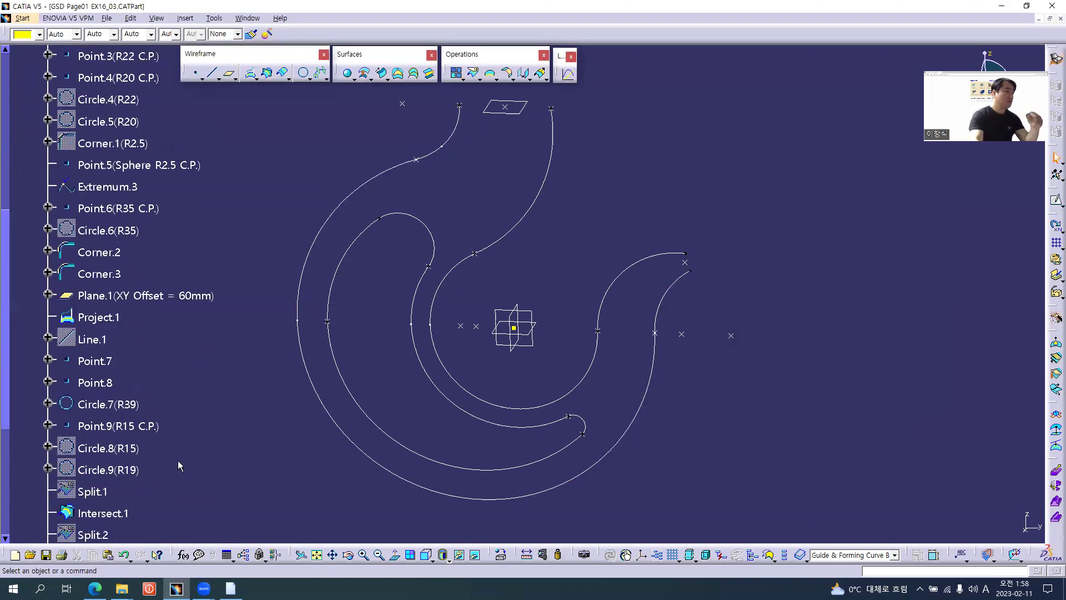
scroll(177, 461, "down", 5)
left_click(80, 427)
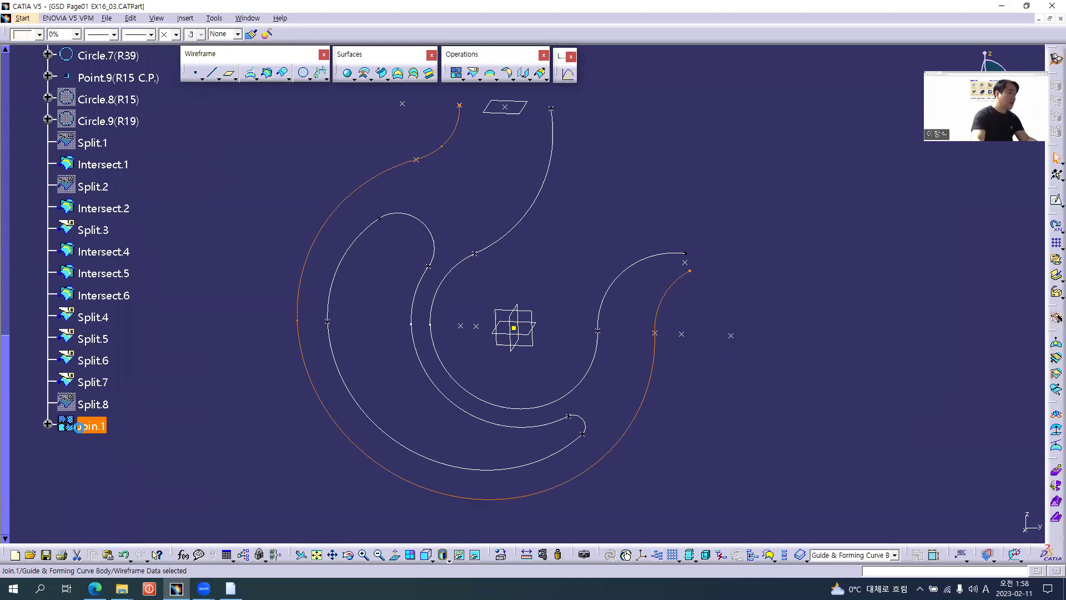
key("alt+Return")
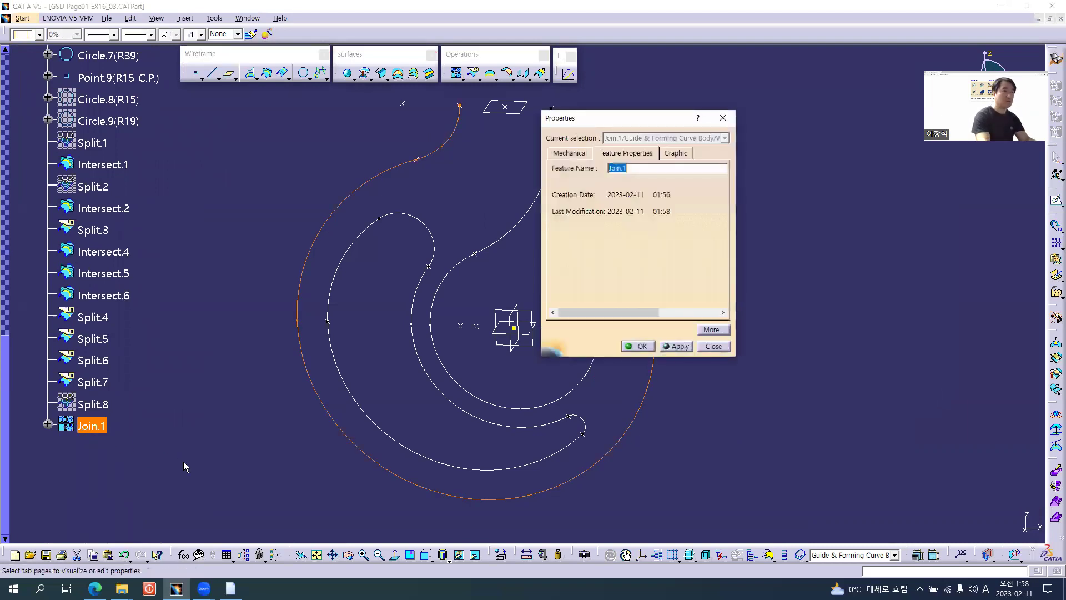
type("Outer ")
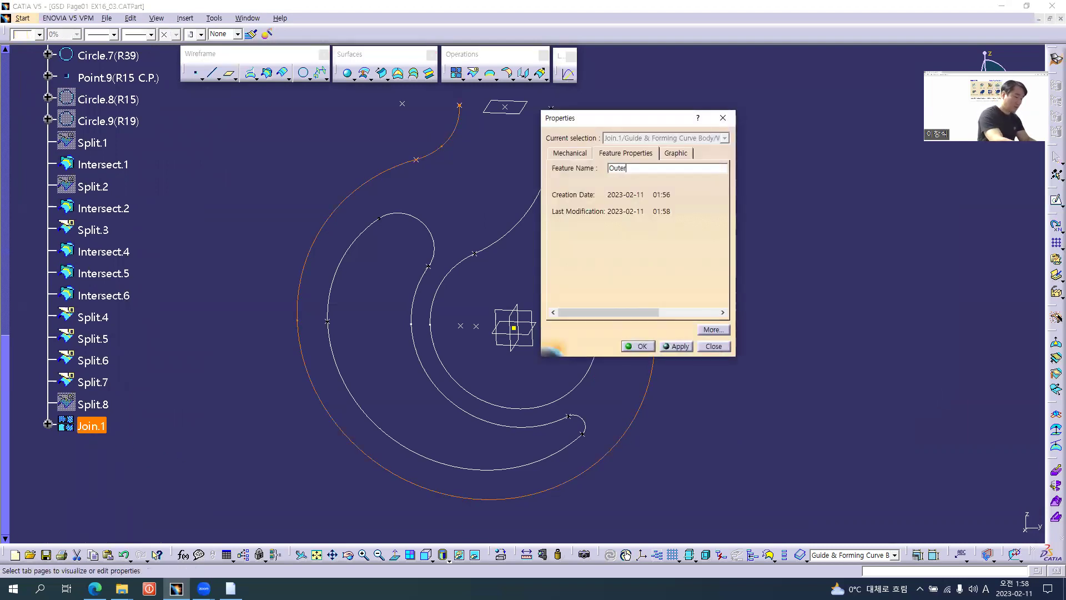
type("Guide")
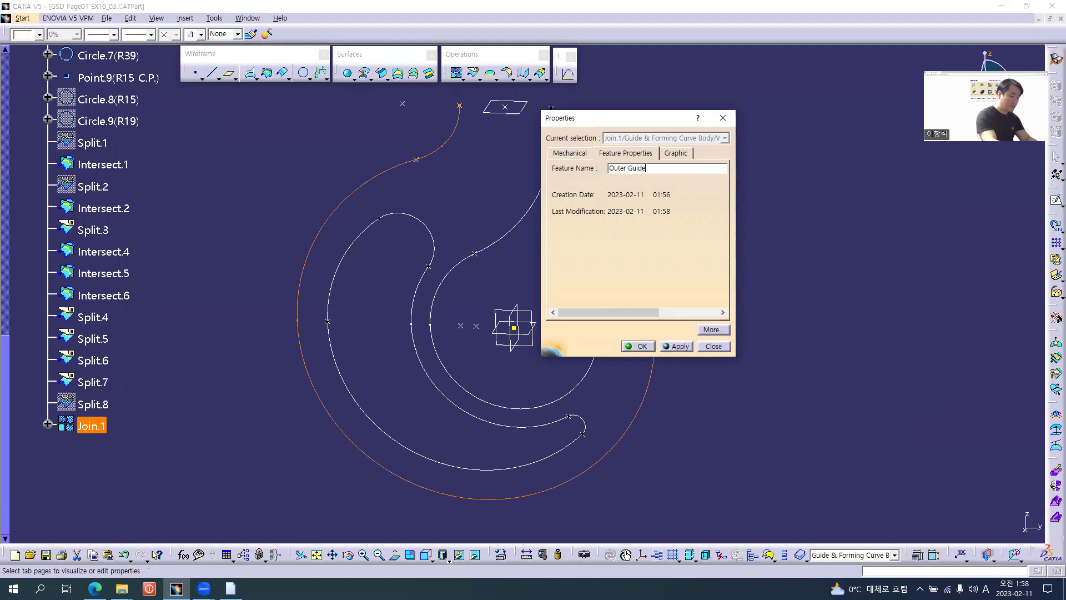
type(" Curve")
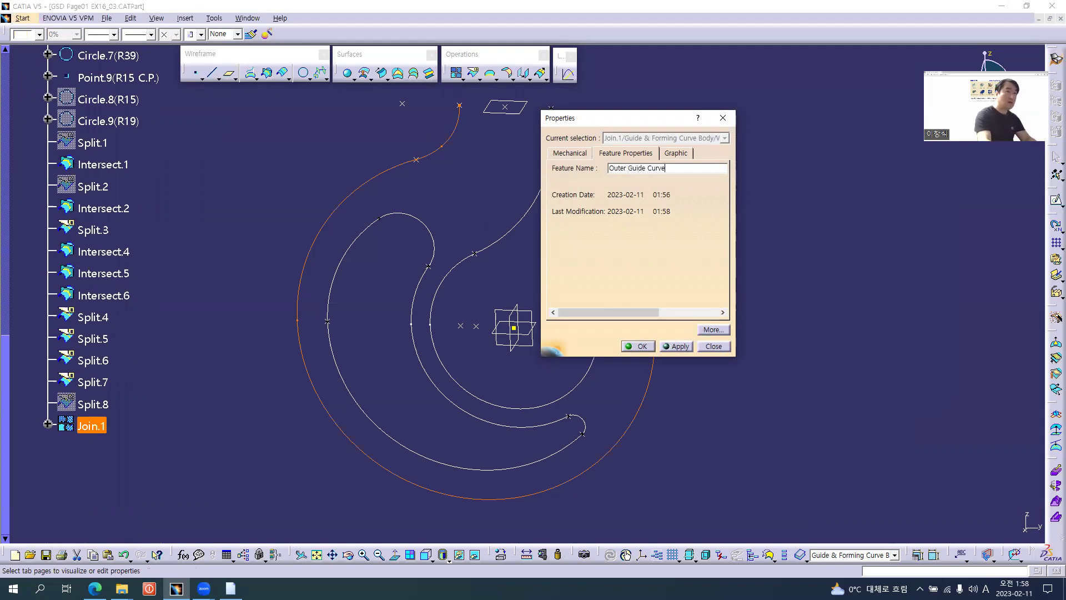
key("Return")
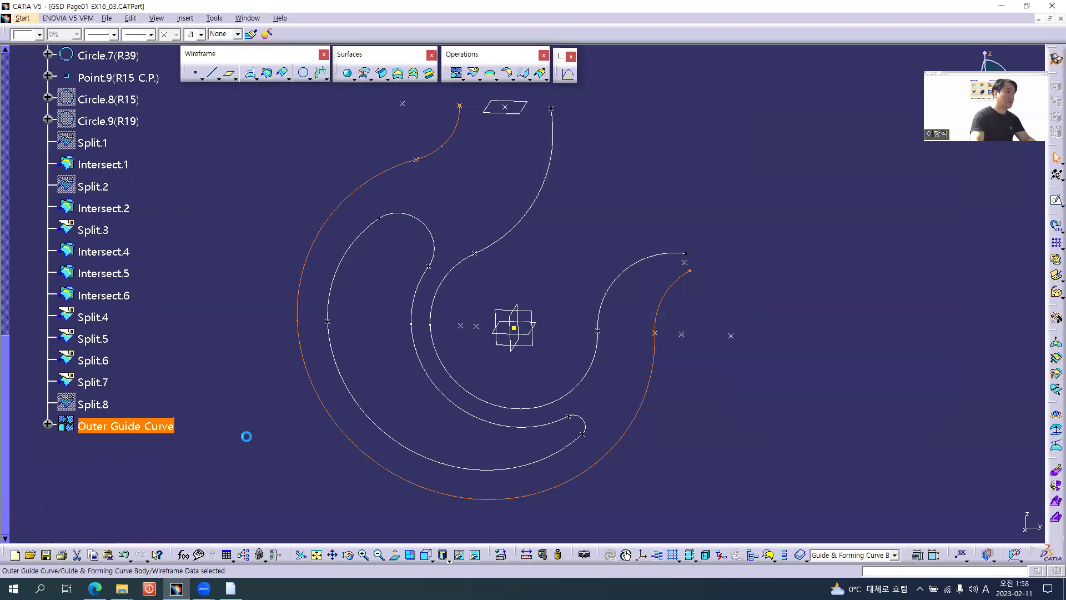
left_click(248, 435)
Step: Join the hook's inner contour from Circle.7(R39) around to the tip, collecting the connected curves by angular propagation
left_click(456, 72)
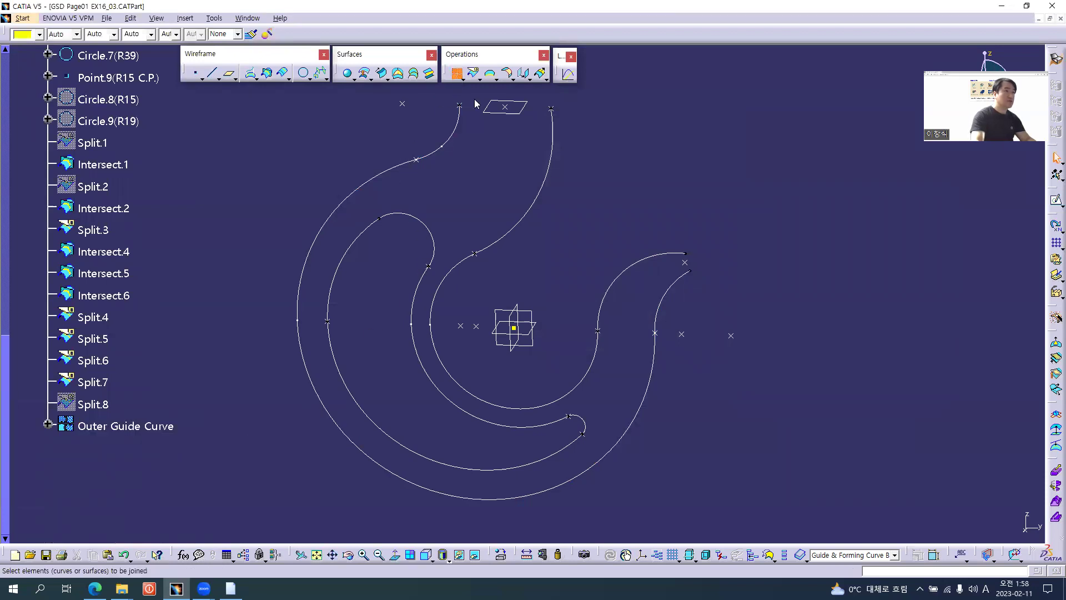
left_click(549, 161)
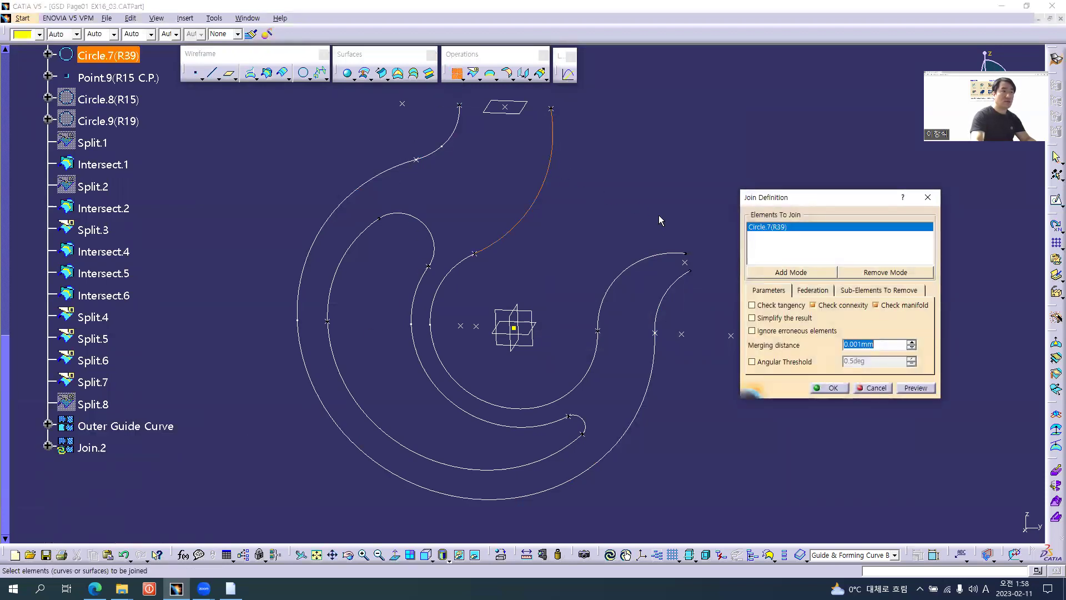
right_click(800, 228)
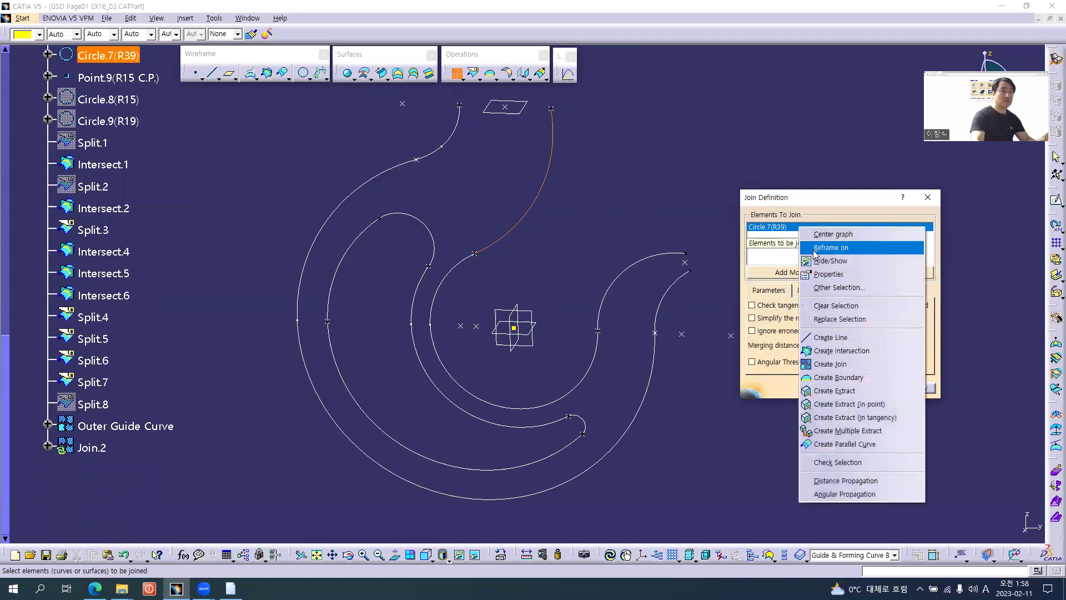
left_click(850, 493)
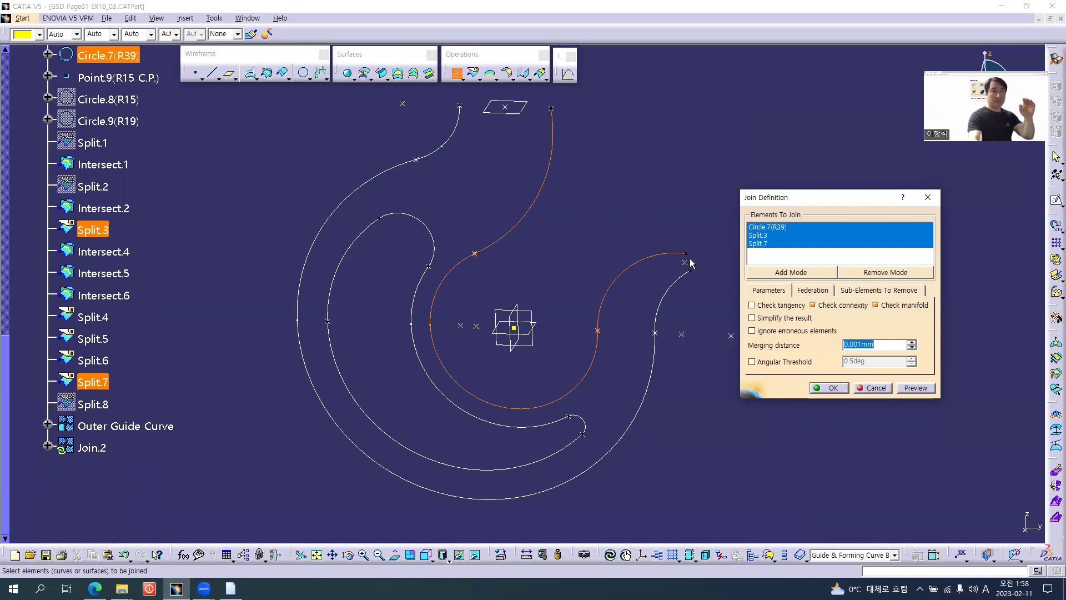
left_click(829, 387)
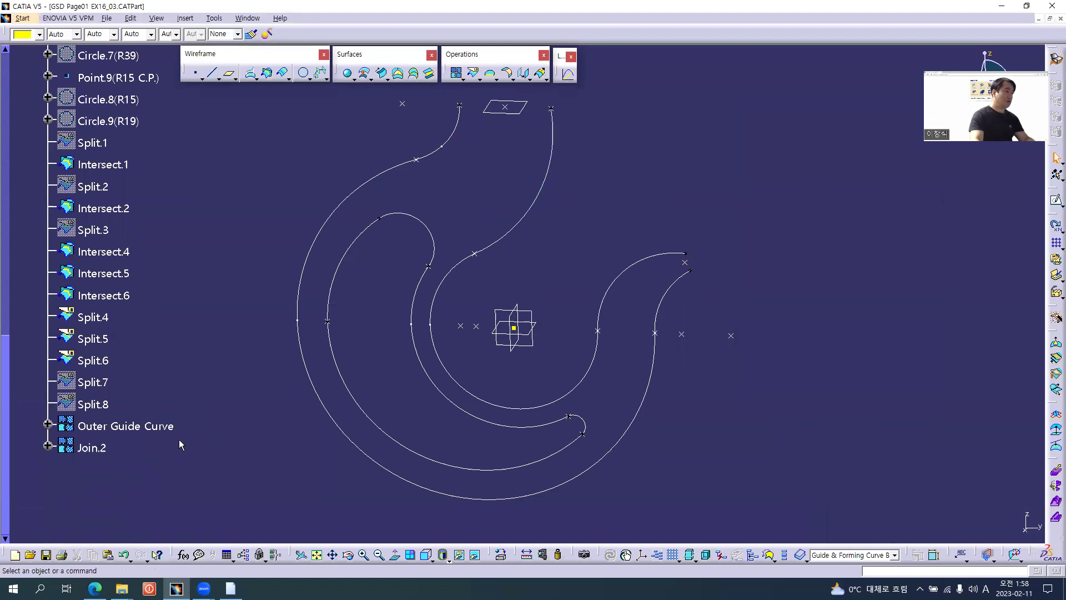
Step: Rename the joined inner contour as Inner Guide Curve
left_click(96, 449)
key("alt+Return")
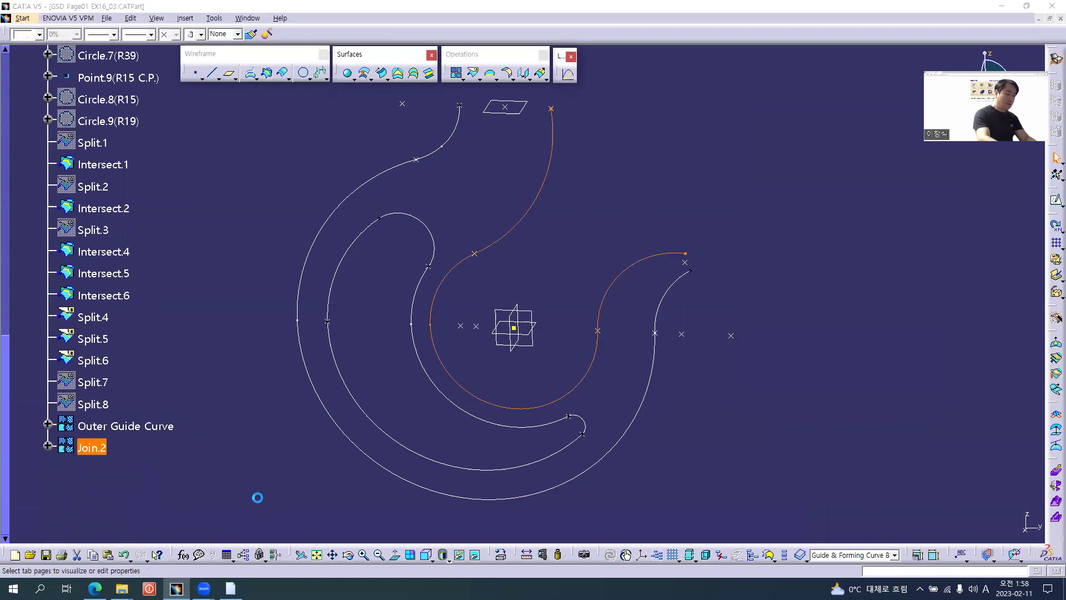
type("Outer Guide Curve")
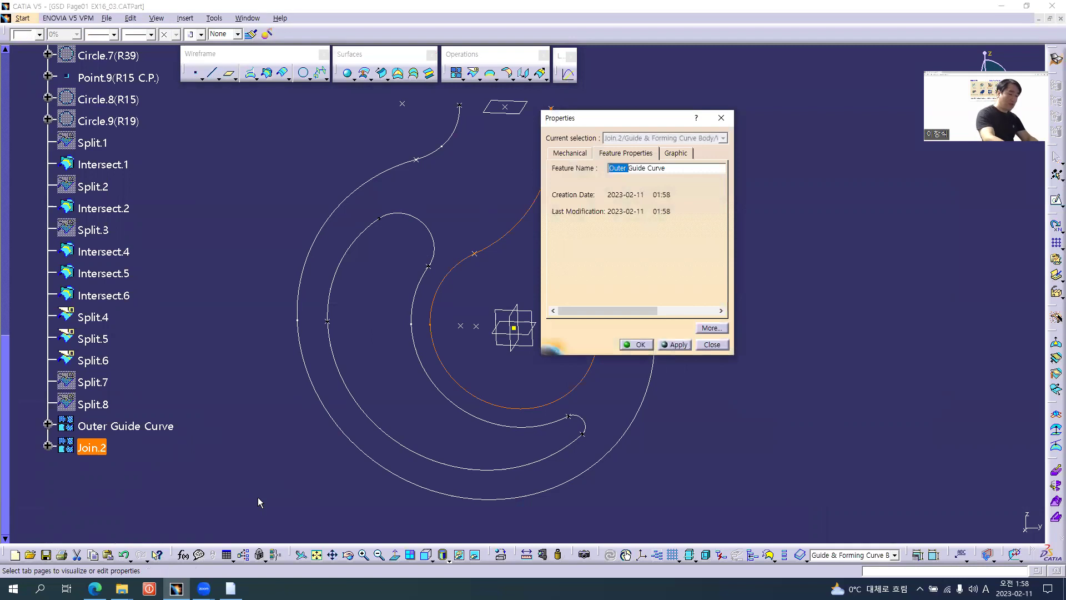
type("Inner")
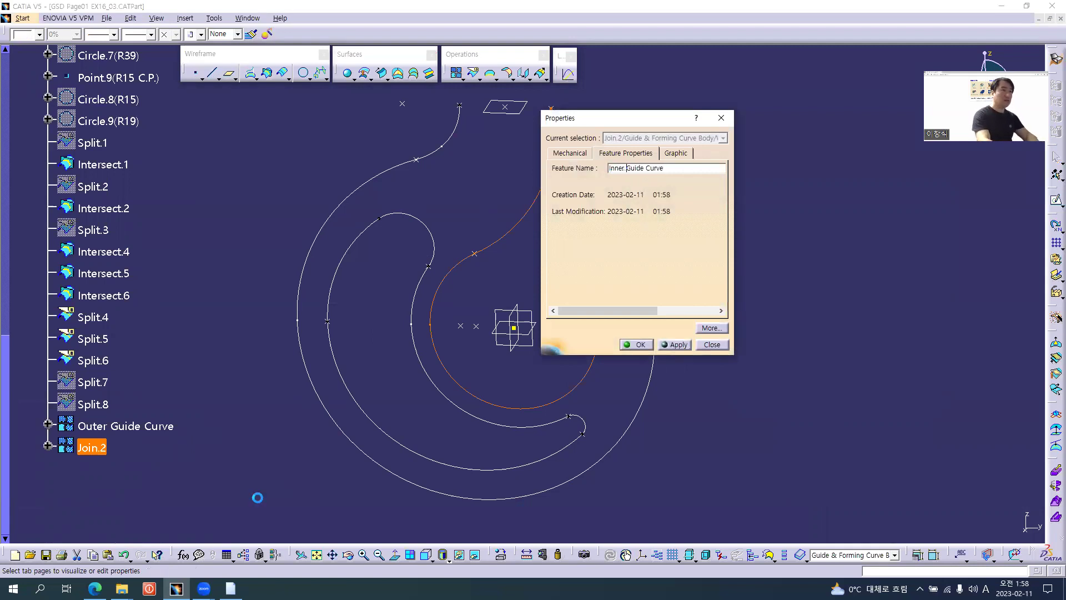
key("Return")
left_click(246, 478)
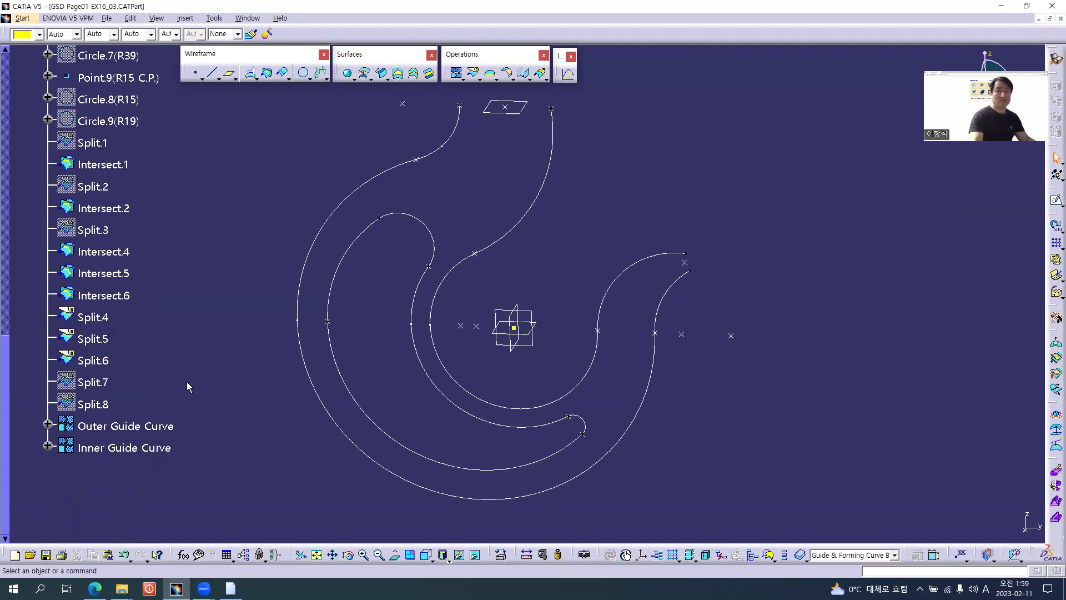
Step: Group the features from Circle.1(D44) through Split.8 into a new geometrical set named Operation Body inside Guide & Forming Curve Body
scroll(172, 391, "up", 7)
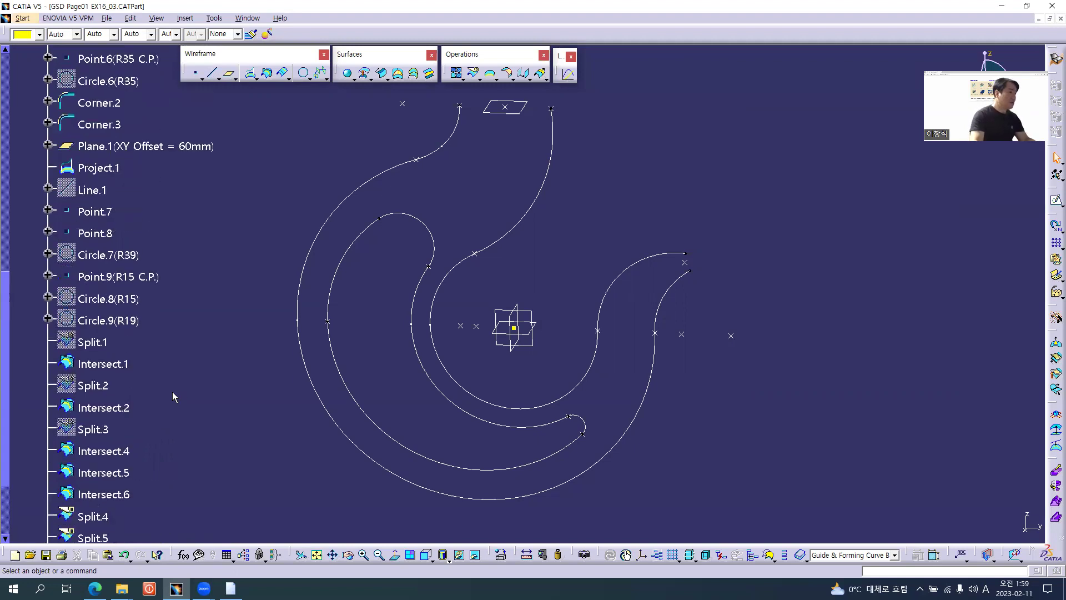
scroll(172, 395, "up", 3)
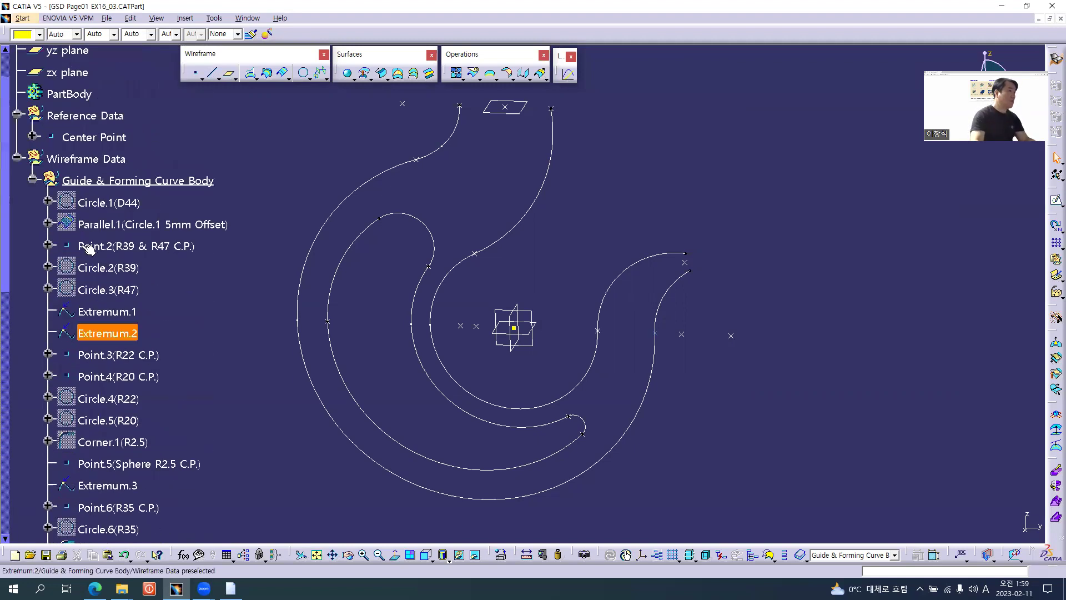
left_click(108, 202)
scroll(196, 368, "down", 12)
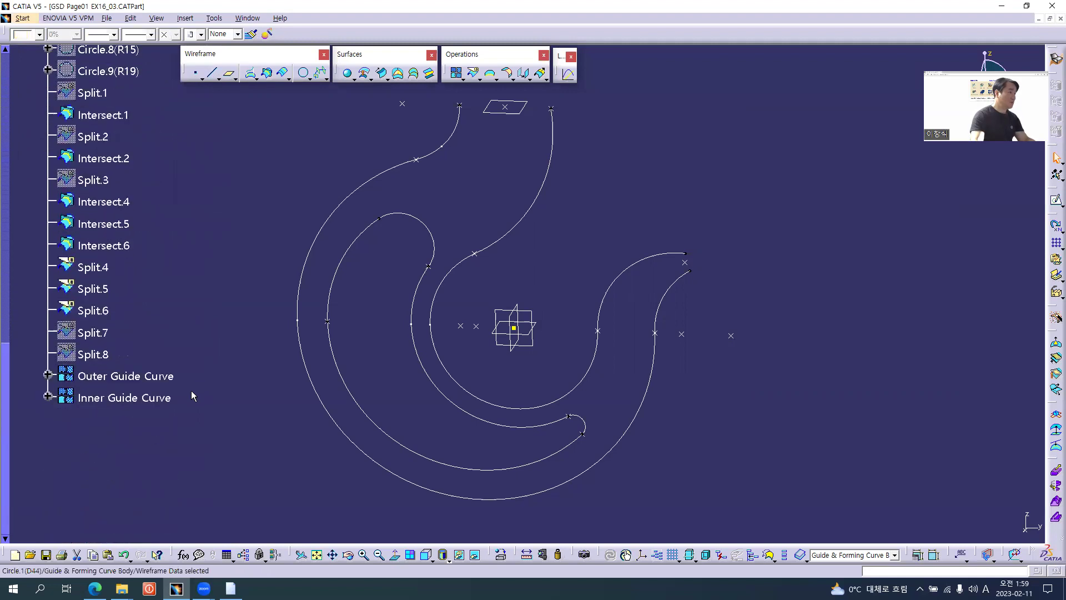
left_click(88, 355, "shift")
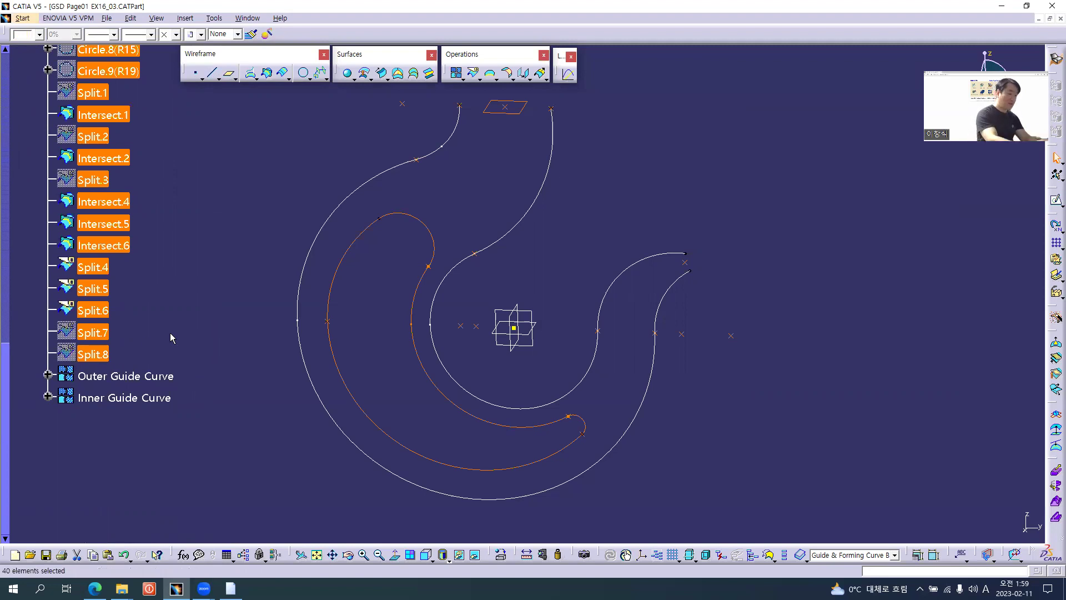
key("alt+i")
key("g")
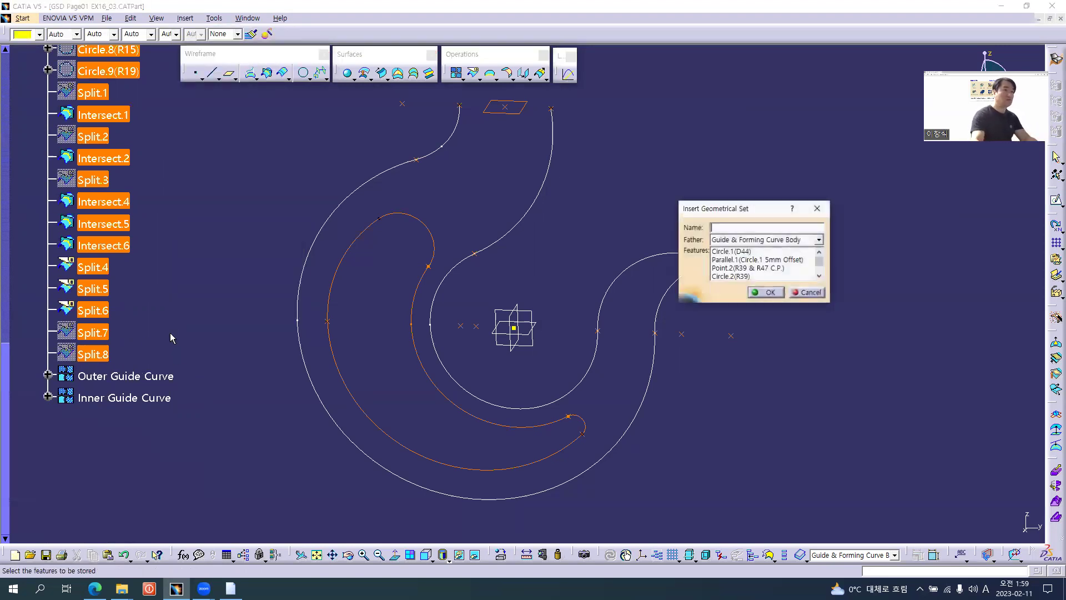
type("O")
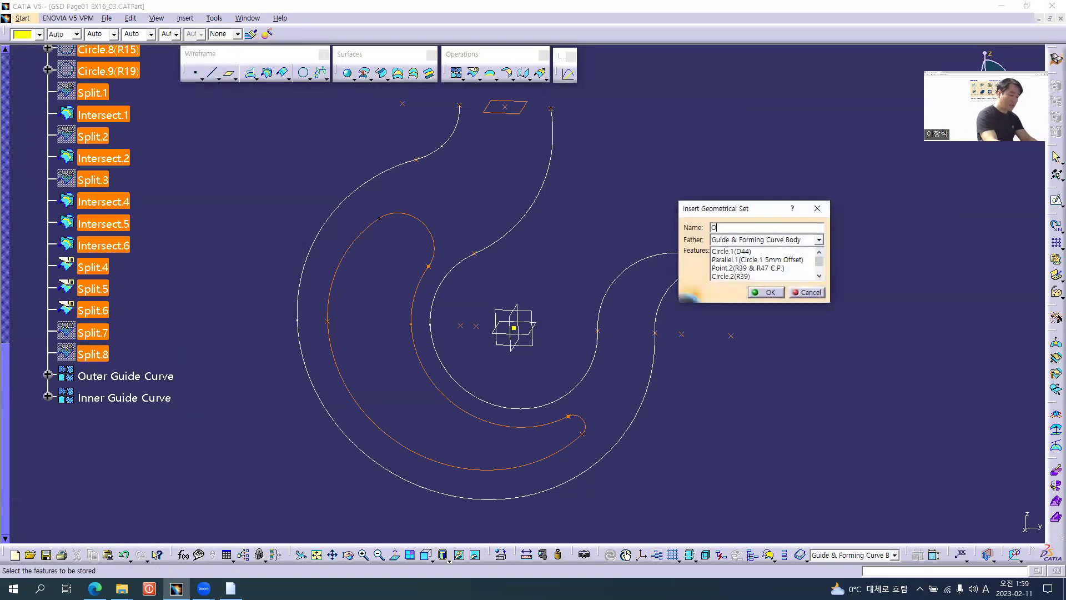
type("perat")
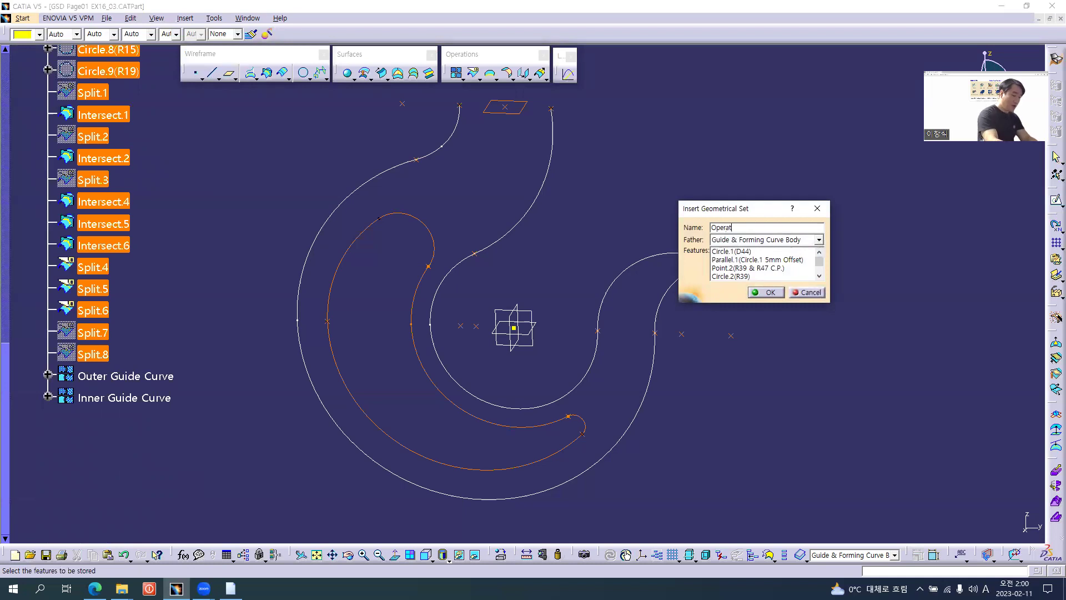
type("ion Body")
key("Return")
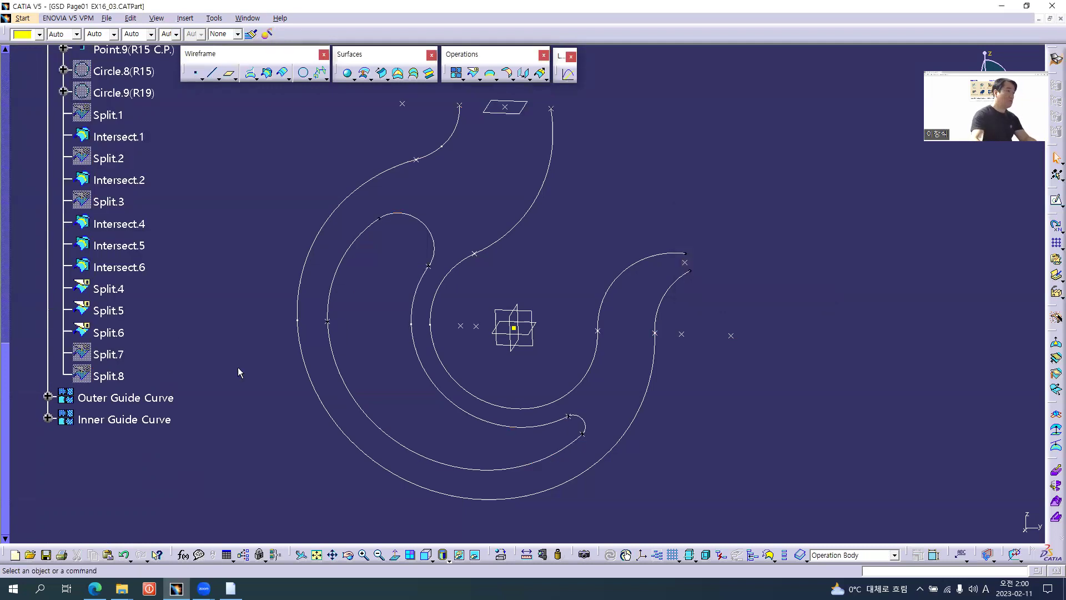
Step: Collapse Operation Body in the tree and highlight the outer and inner guide curves to check them on the hook
scroll(111, 289, "up", 10)
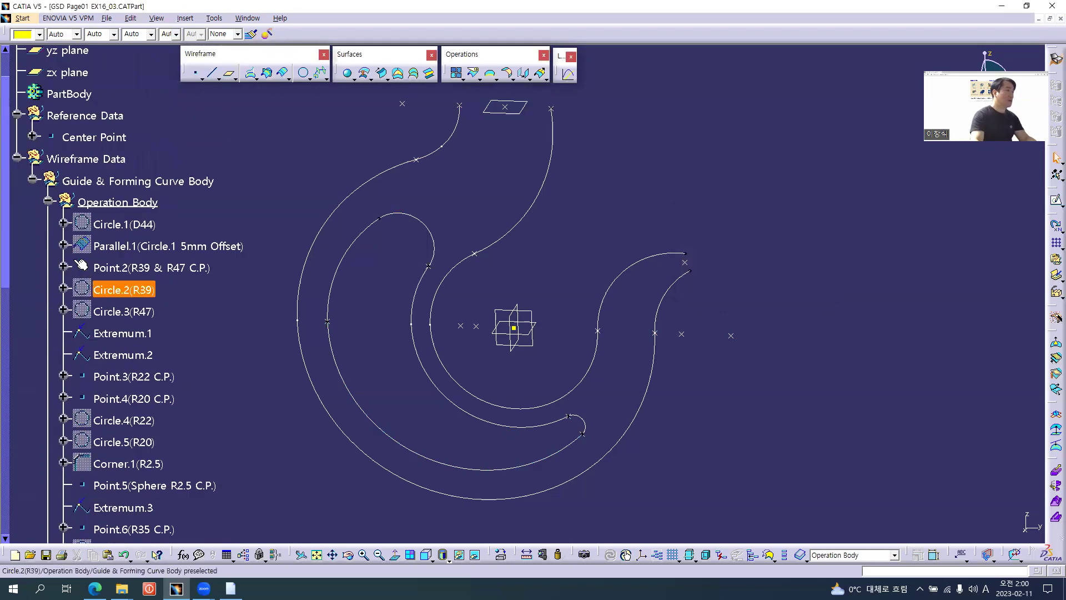
left_click(49, 201)
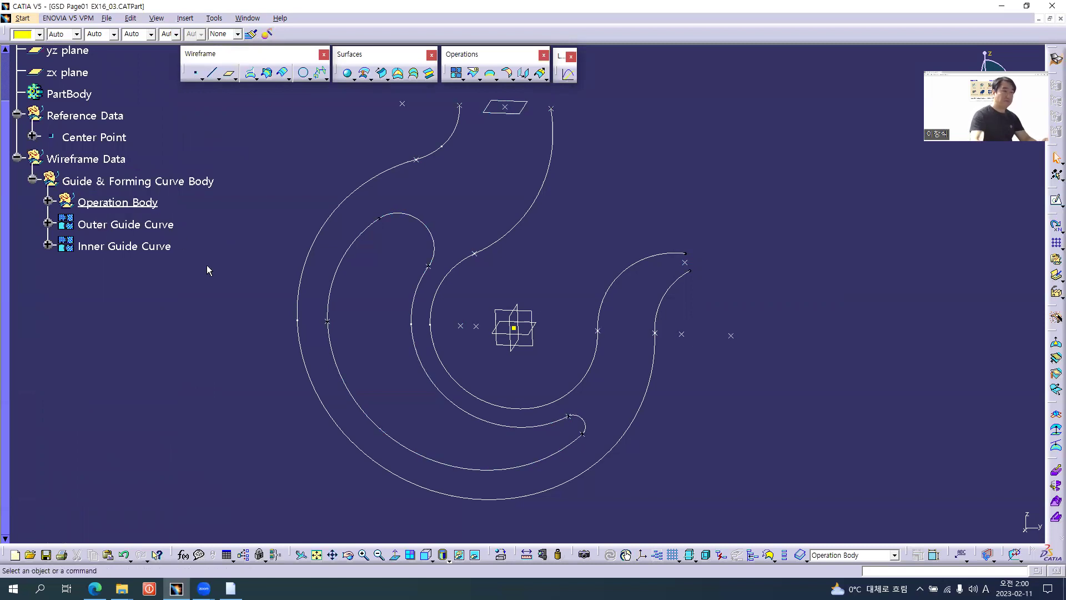
left_click(158, 227)
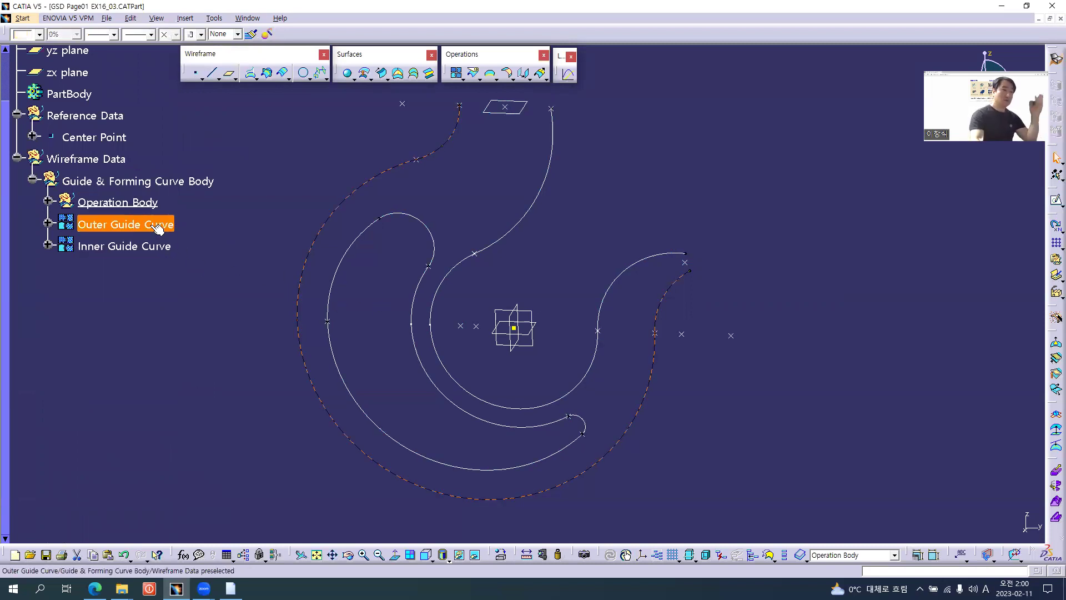
left_click(156, 248)
left_click(208, 261)
middle_click_drag(545, 283, 548, 329)
middle_click_drag(493, 310, 489, 303)
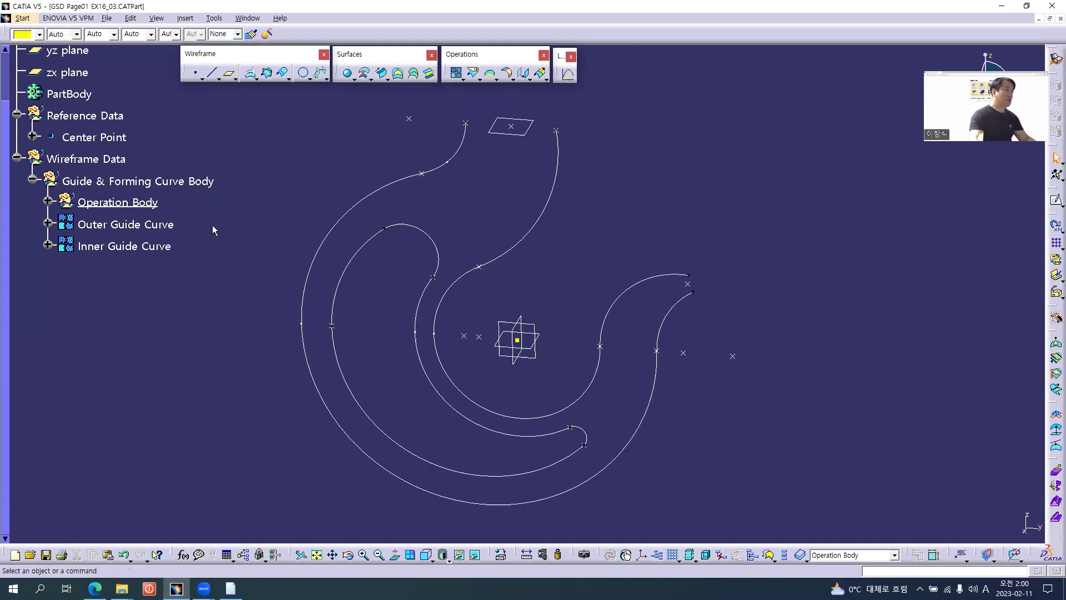
Step: Hide Operation Body to view the two guide curves alone, and show it again
right_click(126, 208)
key("h")
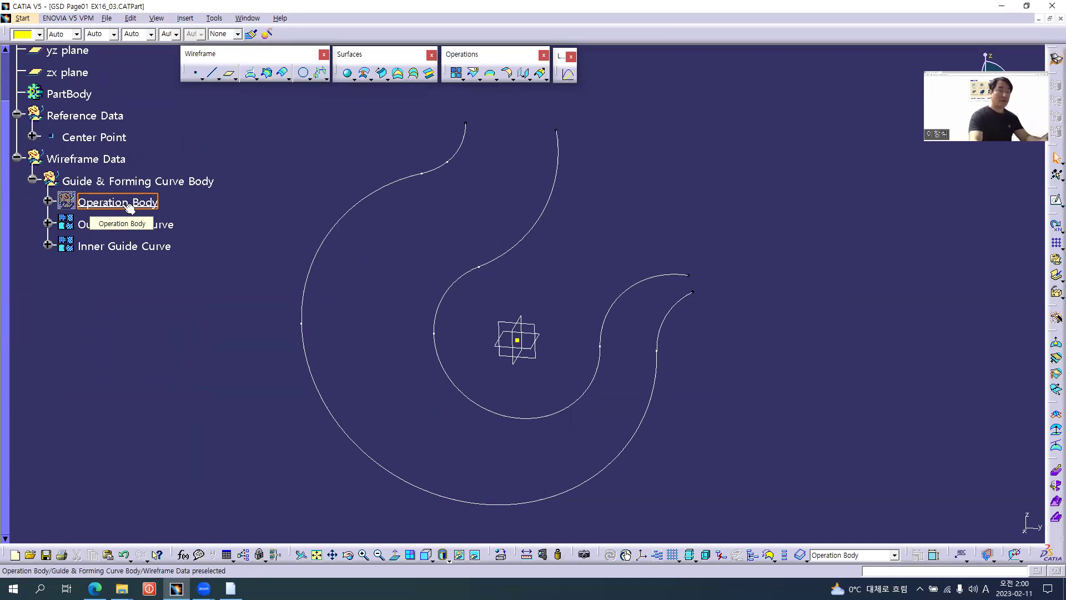
right_click(122, 203)
left_click(141, 230)
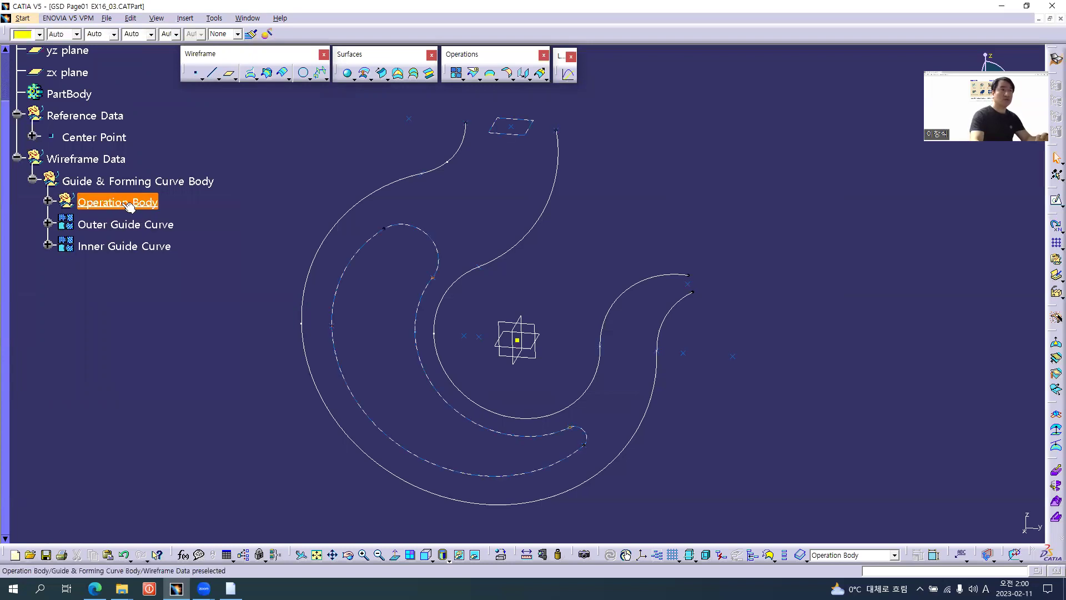
Step: Insert an empty geometrical set named Head Curve Body with Wireframe Data as its father
middle_click_drag(431, 338, 425, 330)
middle_click_drag(460, 210, 463, 294)
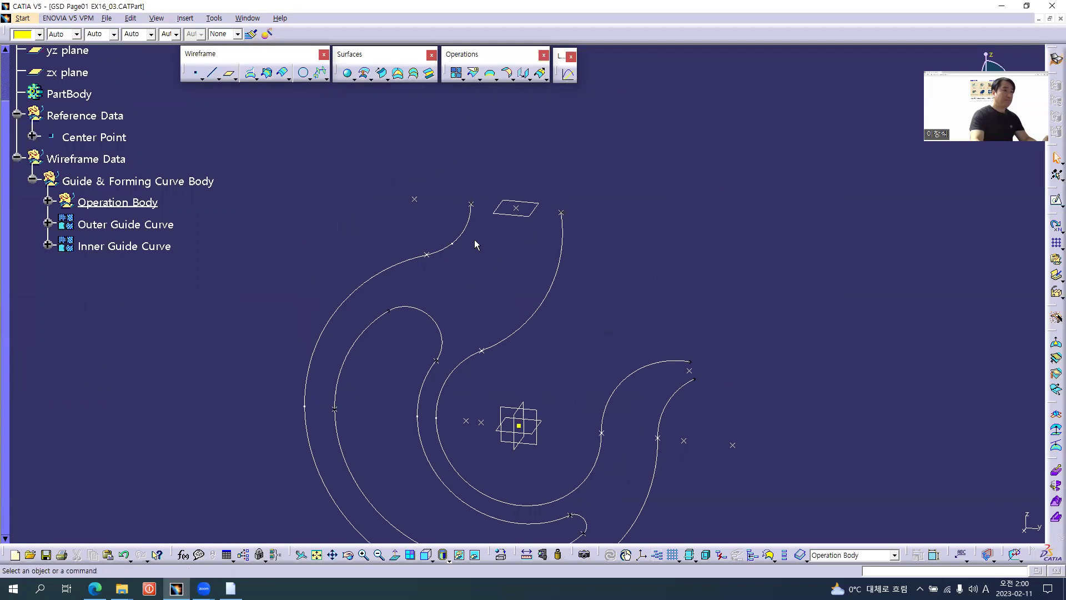
middle_click_drag(433, 213, 435, 276)
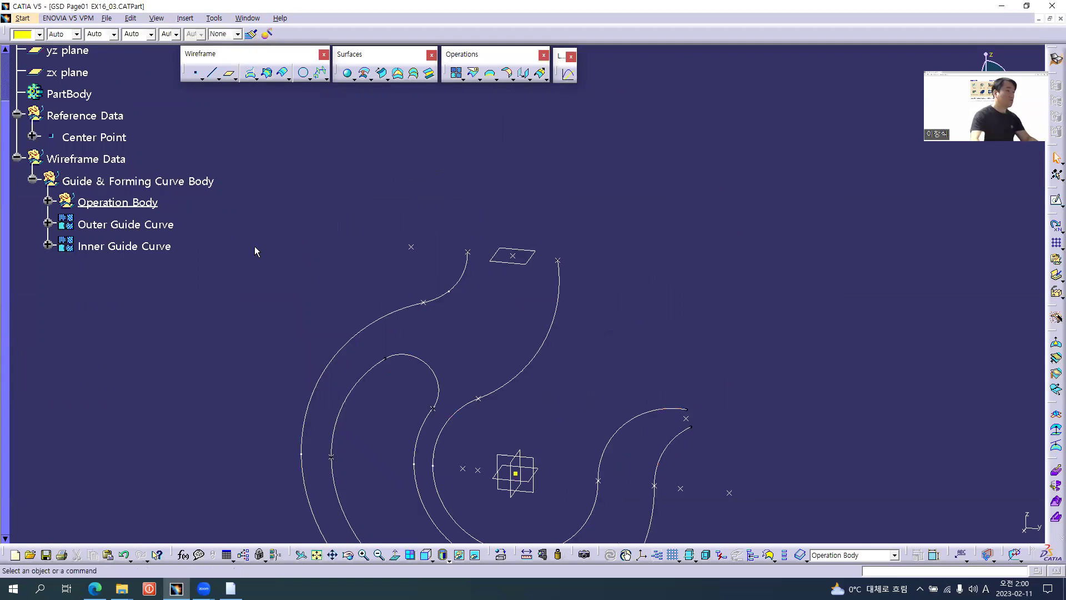
middle_click_drag(497, 385, 512, 297)
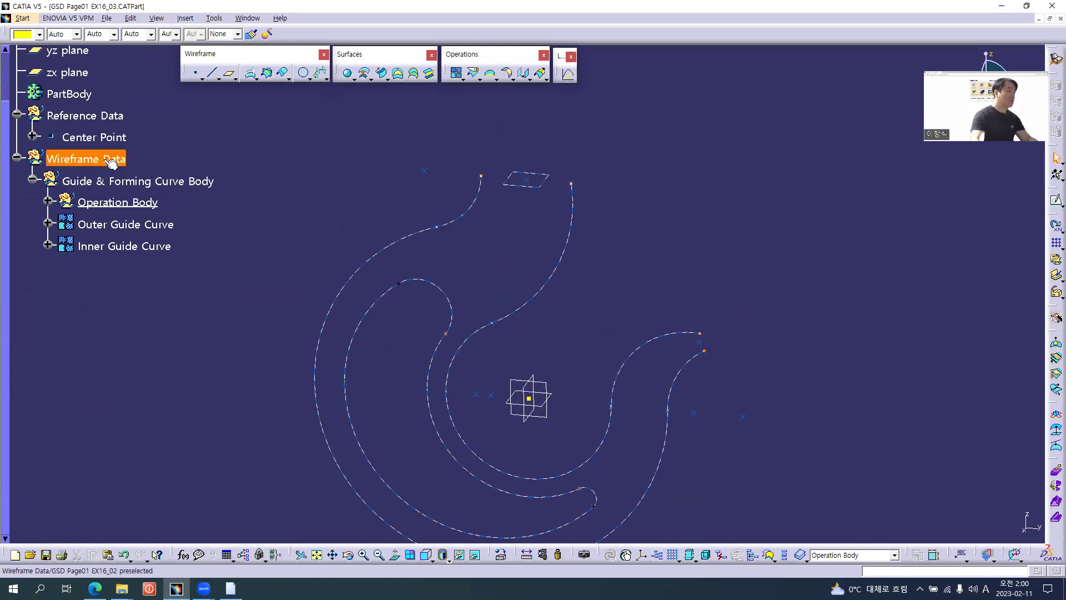
key("alt+i")
key("g")
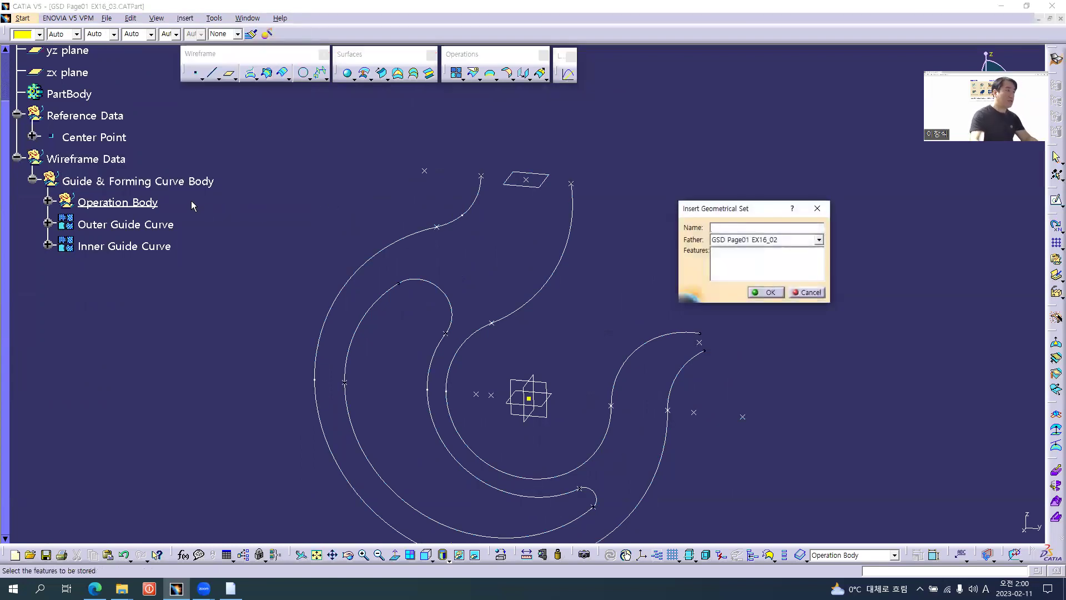
left_click(86, 159)
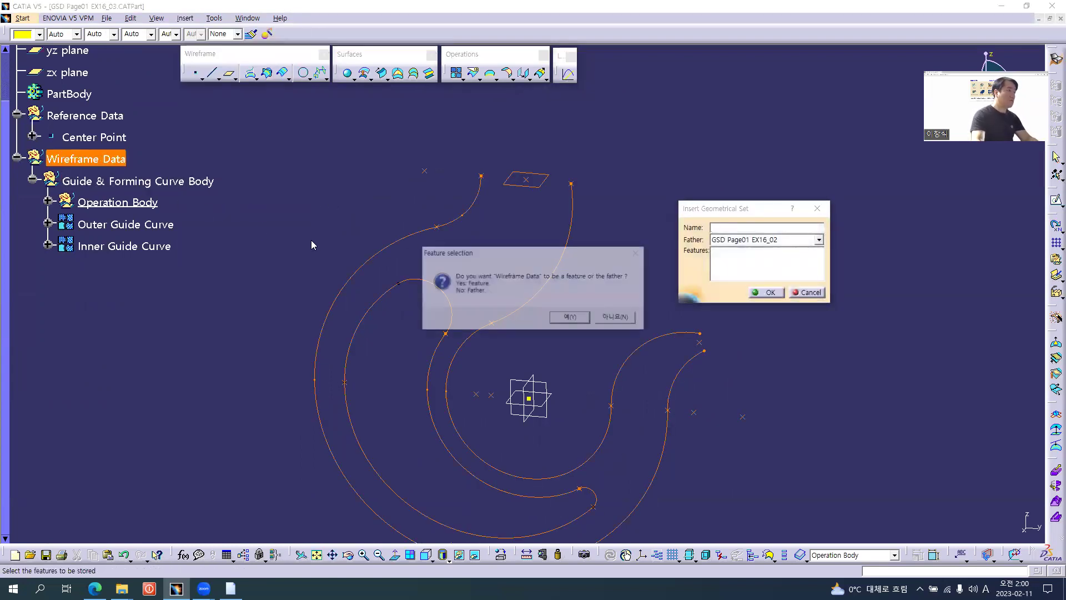
left_click(617, 320)
left_click(728, 227)
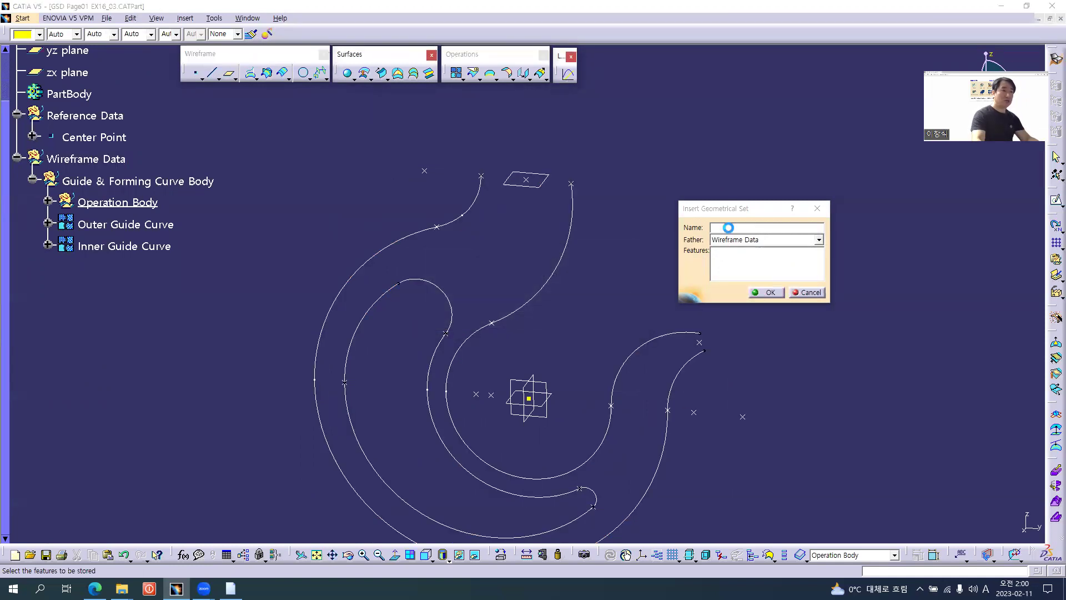
type("Head")
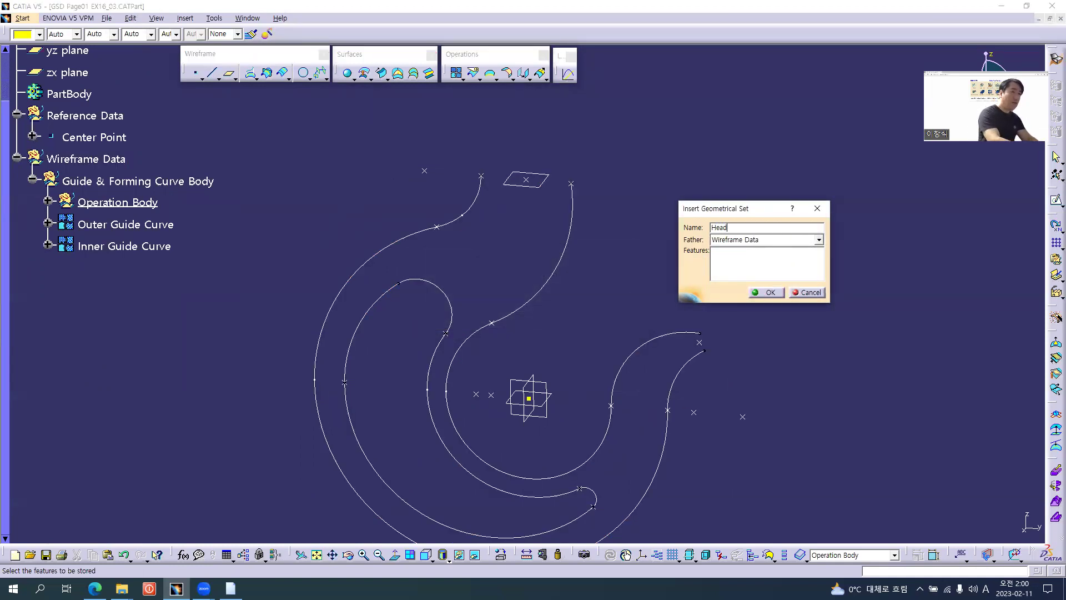
type(" Curve")
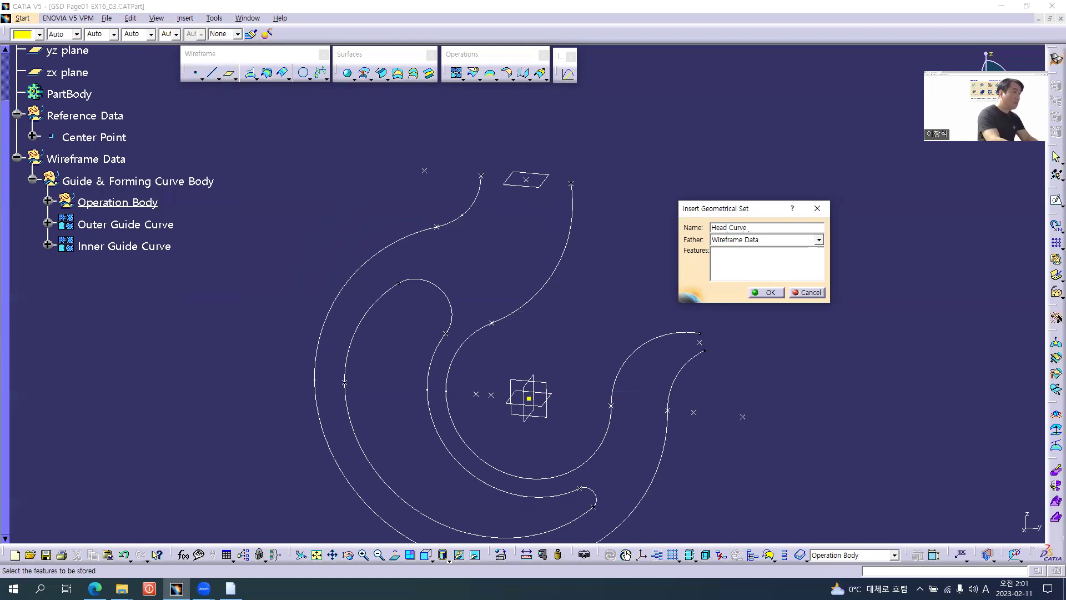
type(" Body")
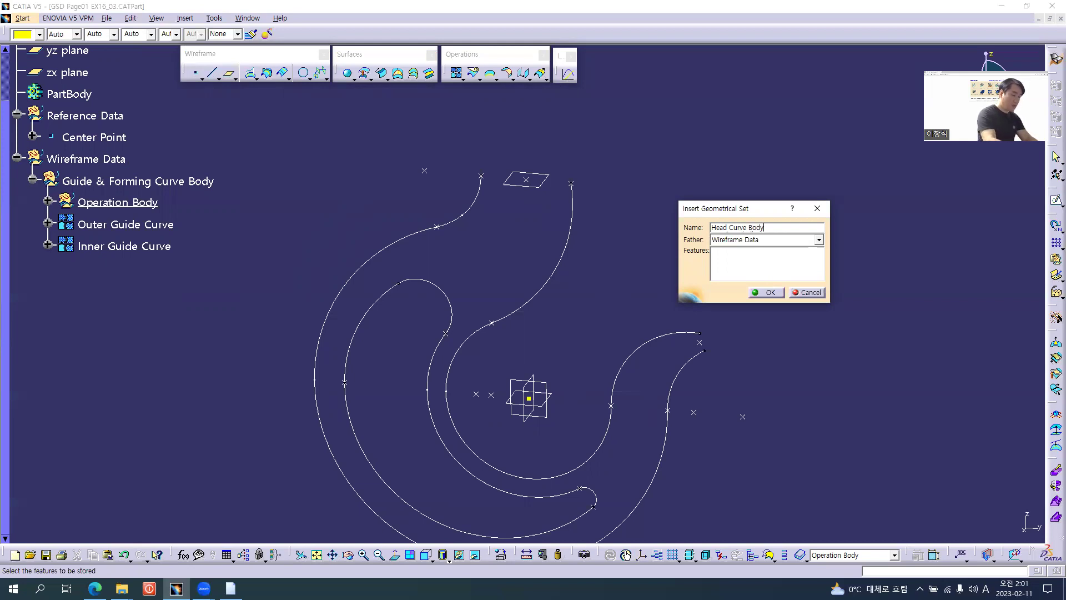
key("Return")
Step: Switch to the Hook_Text_New.pdf drawing in the browser and examine the diameters and heights of the hook's shank
mouse_move(479, 255)
middle_mouse_down()
mouse_move(471, 341)
mouse_move(493, 247)
middle_mouse_up()
left_click(471, 340)
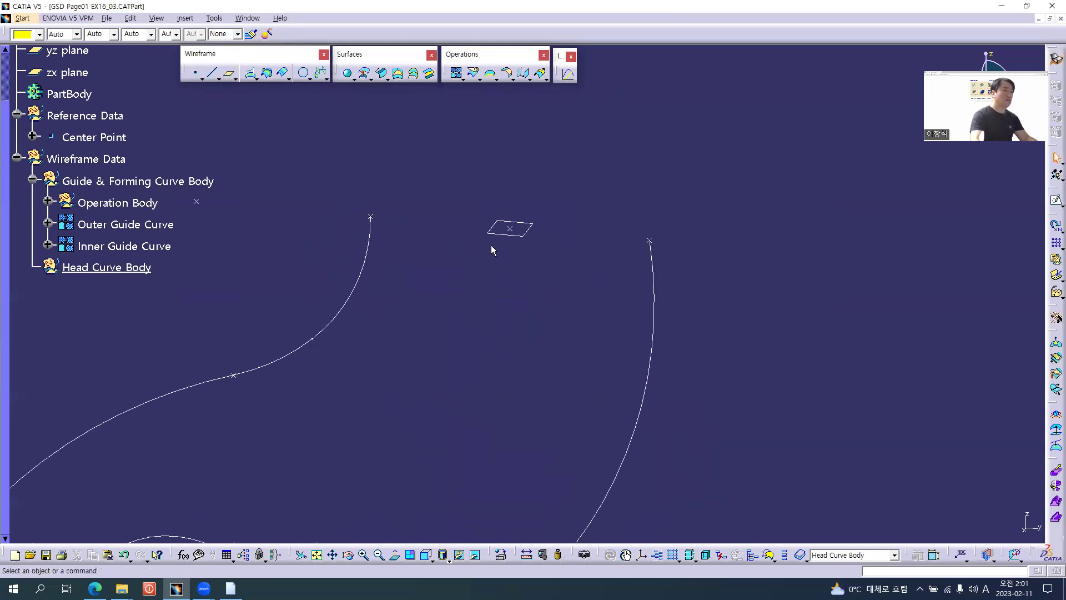
left_click(425, 553)
middle_click_drag(529, 209, 522, 353)
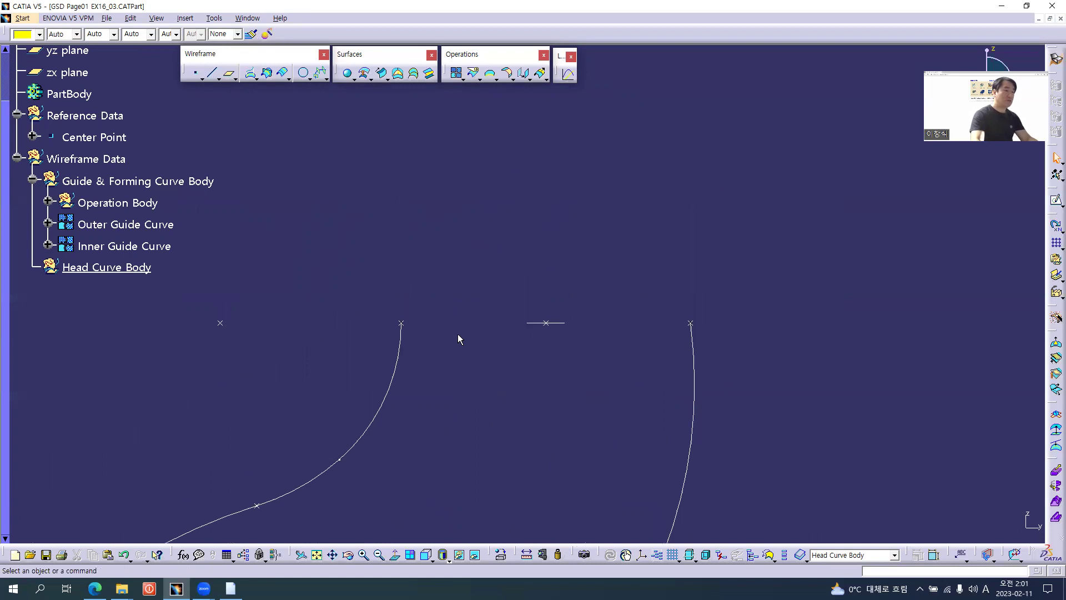
key("alt+Tab")
key("alt+Tab")
key("alt+Tab")
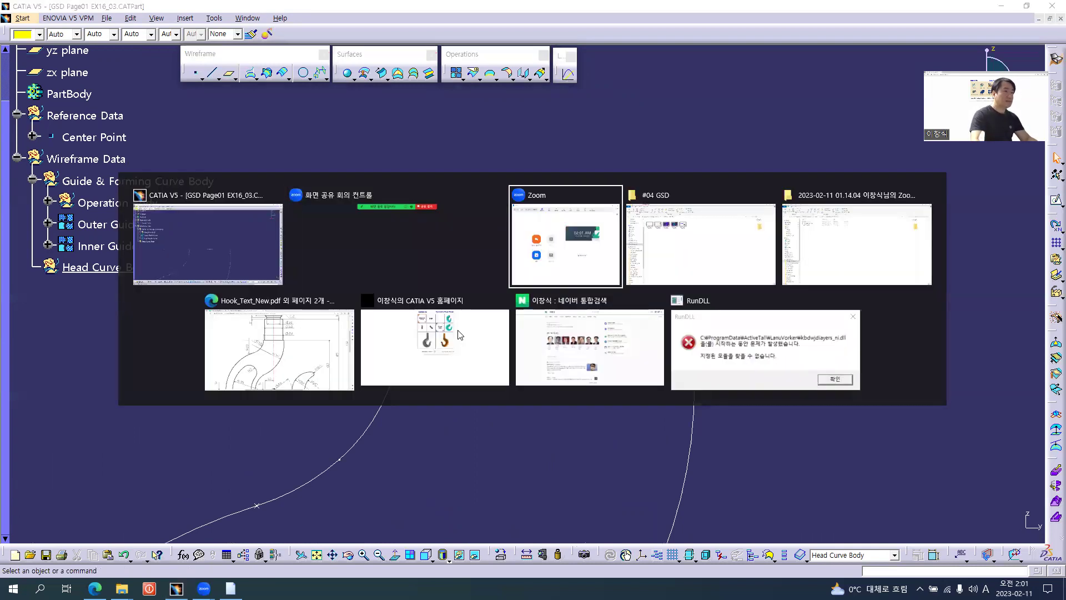
key("alt+Tab")
key("alt+Tab")
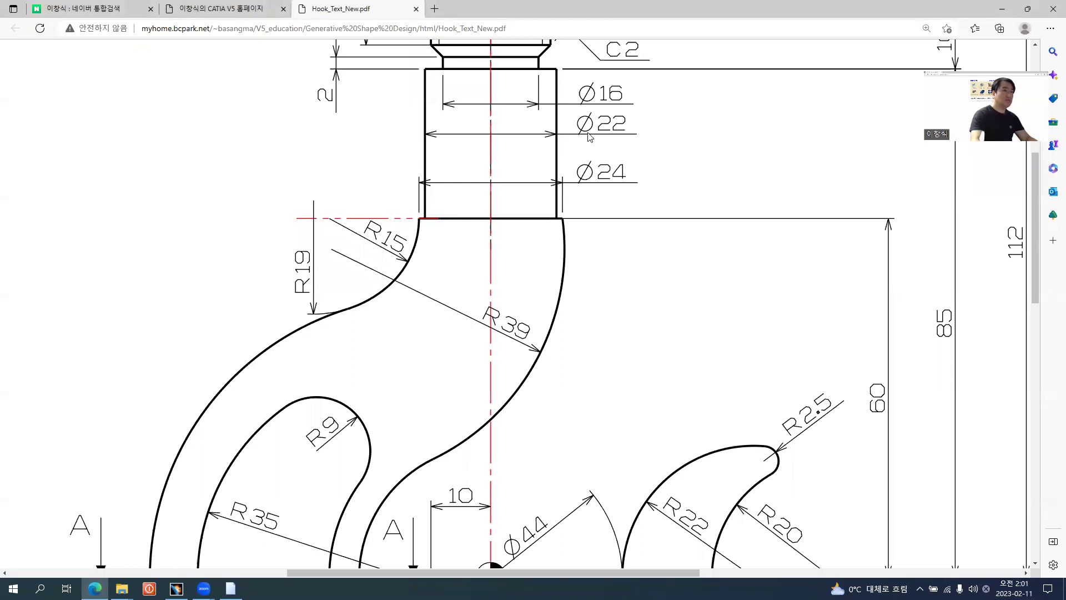
scroll(493, 154, "up", 3)
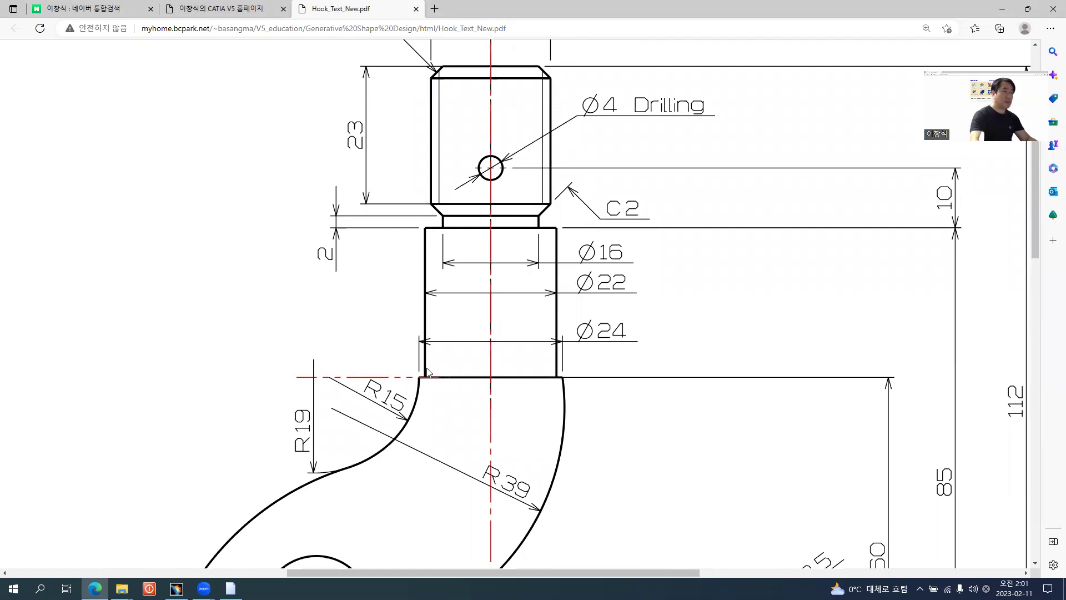
Step: Switch back to CATIA and create a coordinate point at Y = -11 mm from reference point Project.1, with X and Z at 0 mm
key("alt+Tab")
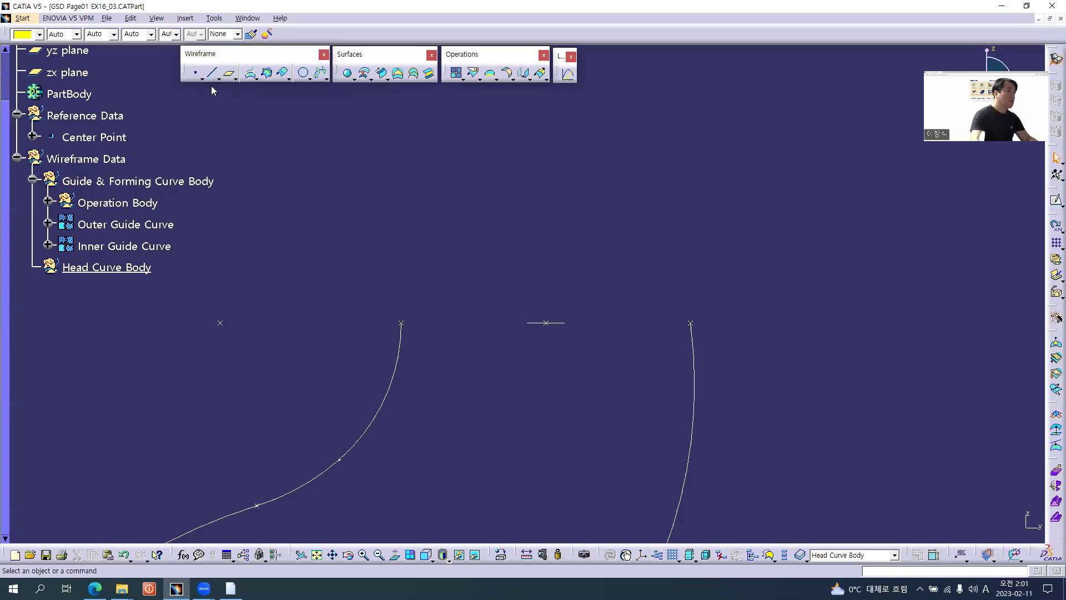
left_click(196, 73)
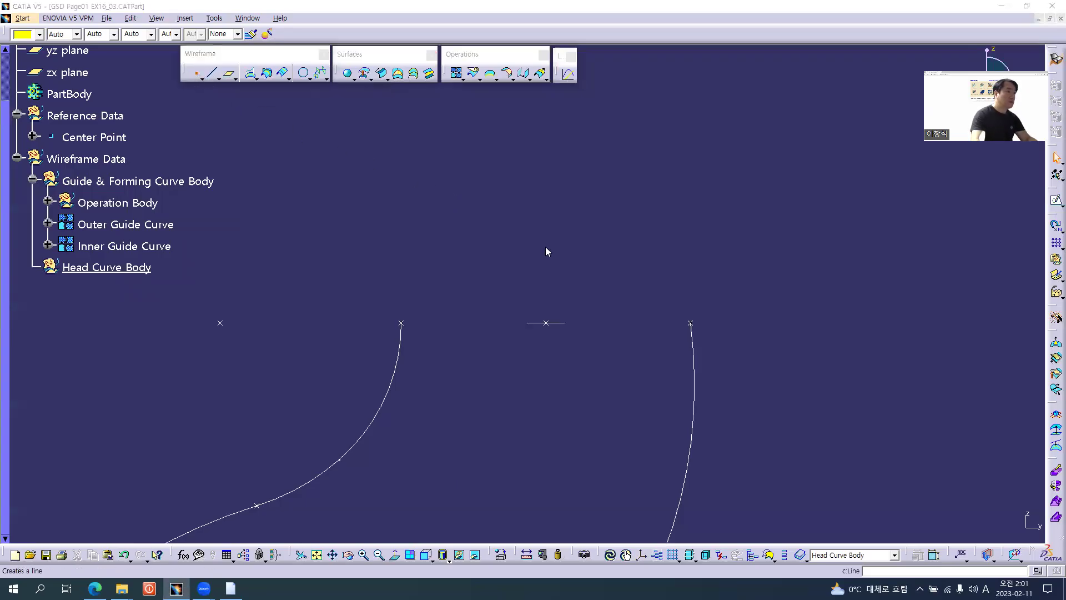
left_click(549, 323)
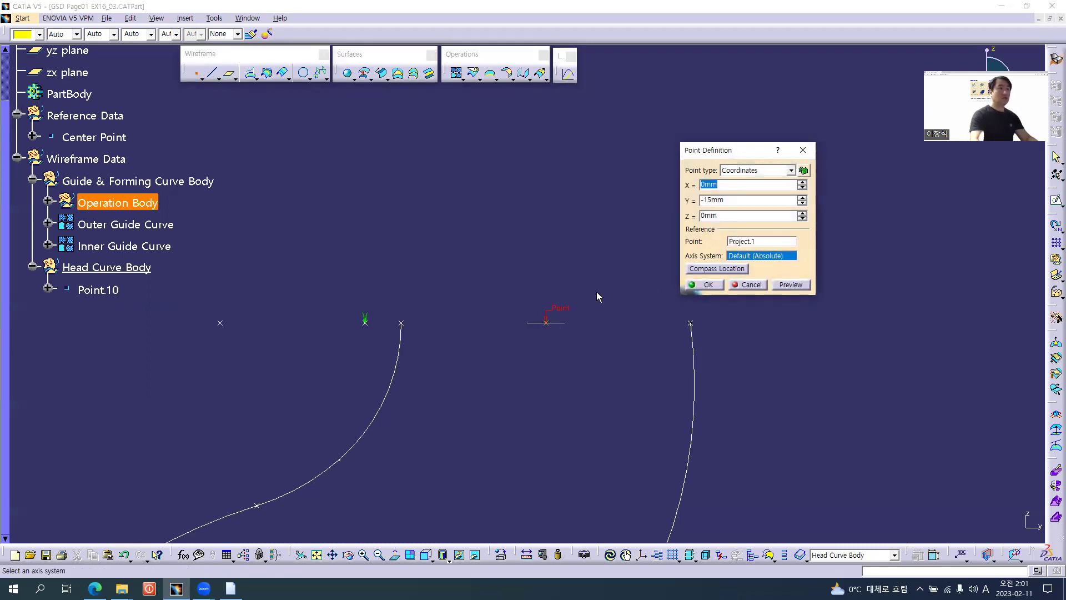
left_click(710, 201)
type("1")
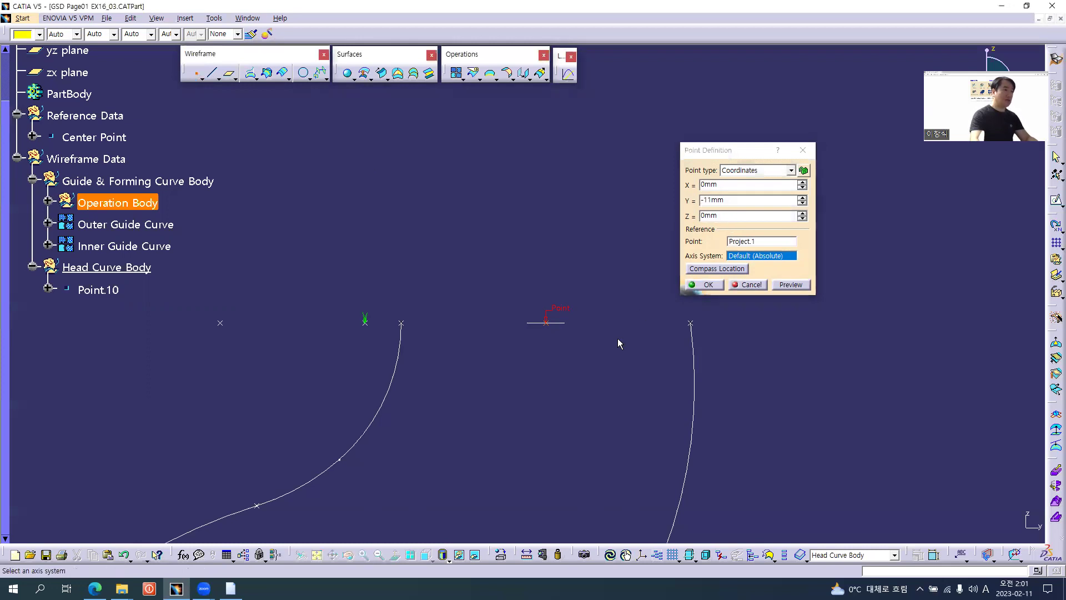
left_click(706, 285)
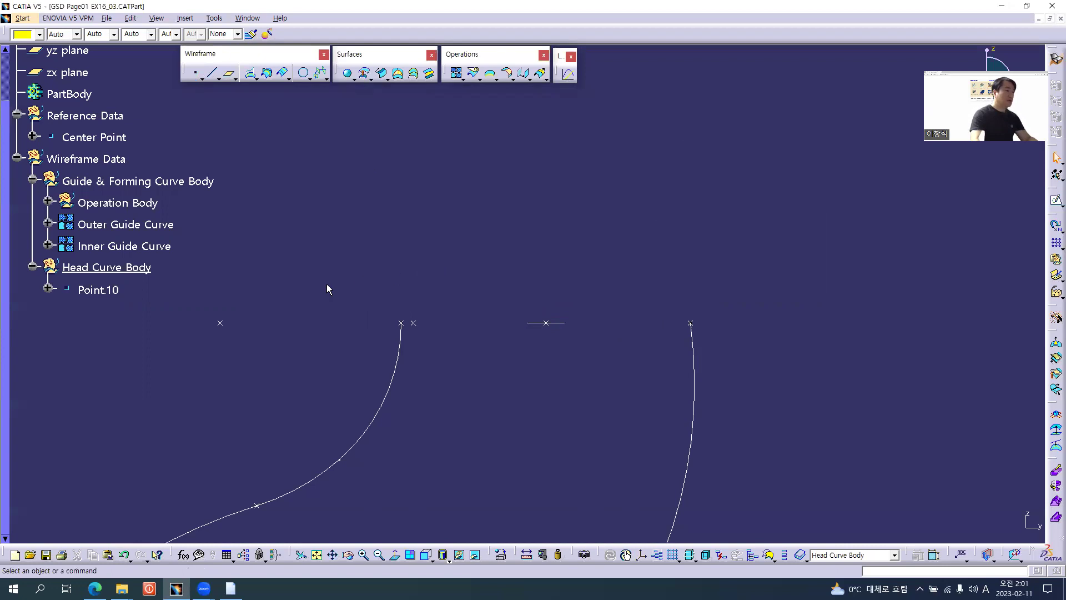
left_click(213, 73)
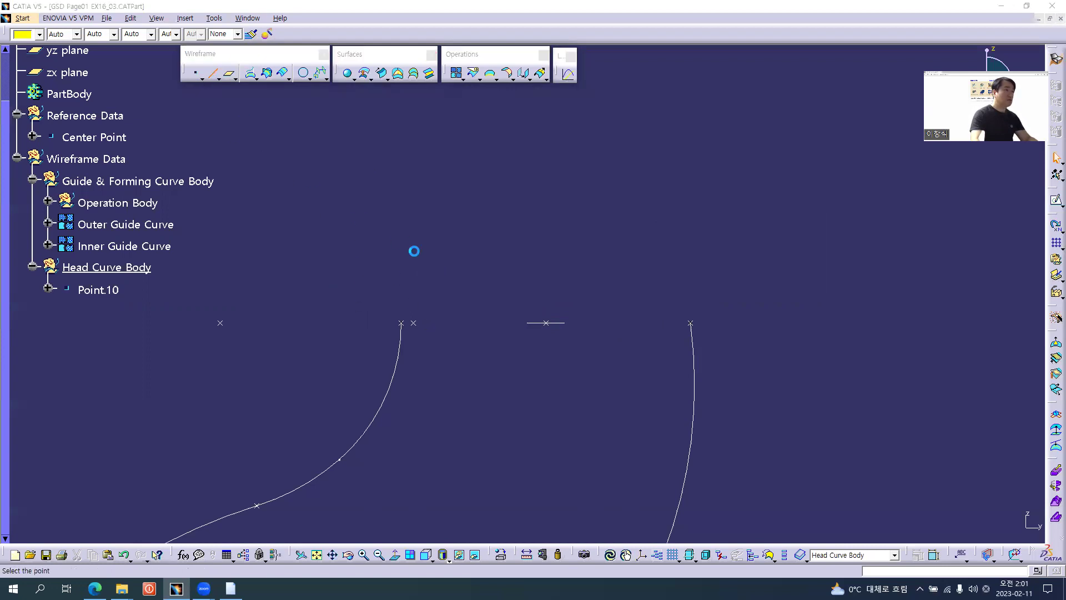
left_click(413, 323)
left_click(546, 327)
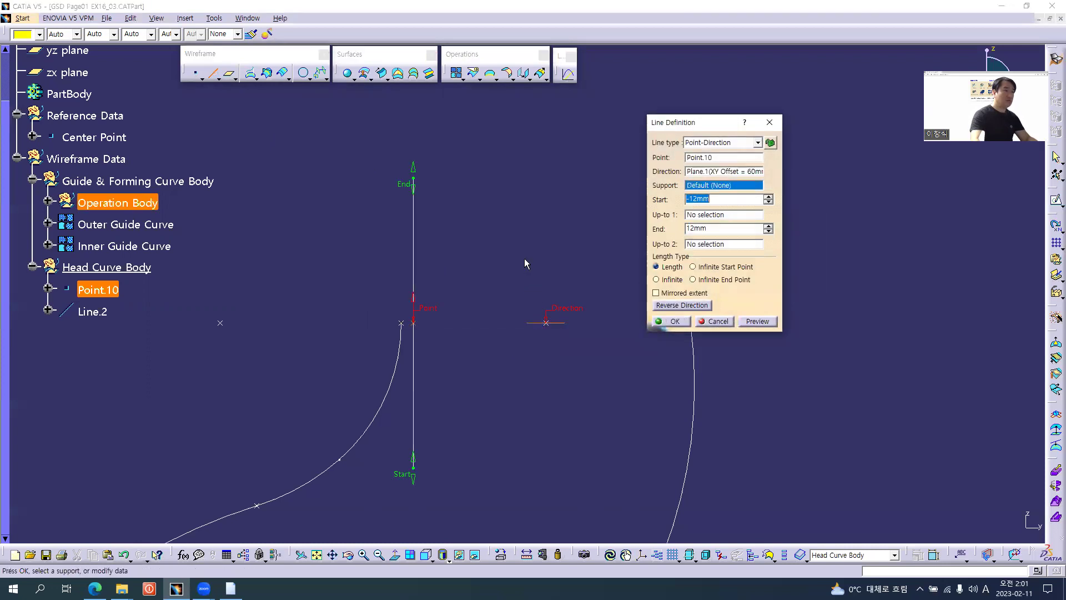
middle_click_drag(523, 278, 551, 305, "ctrl")
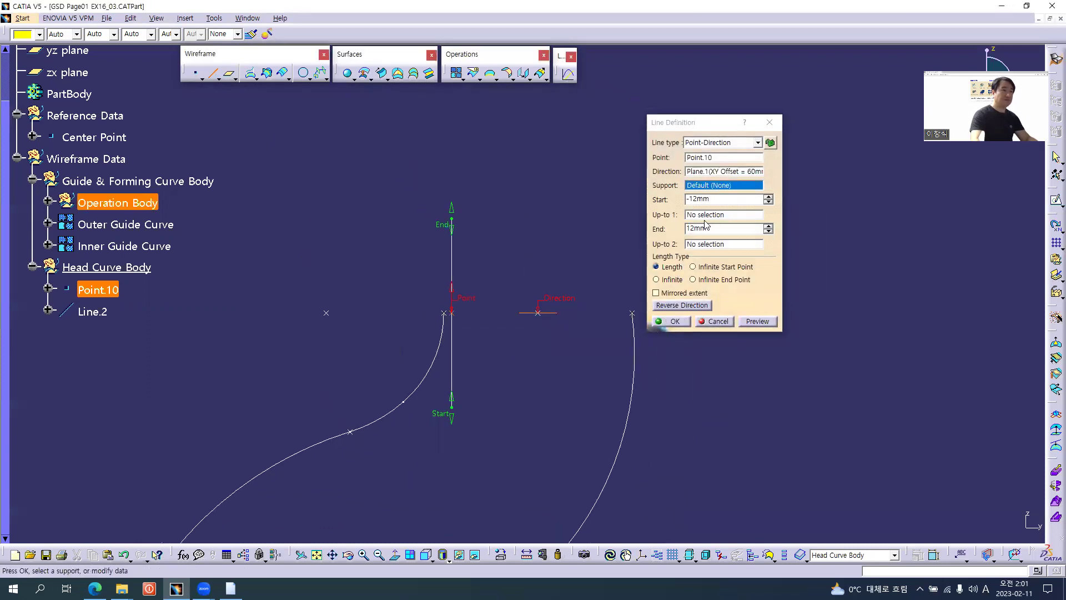
left_click_drag(458, 234, 436, 101)
key("alt+Tab")
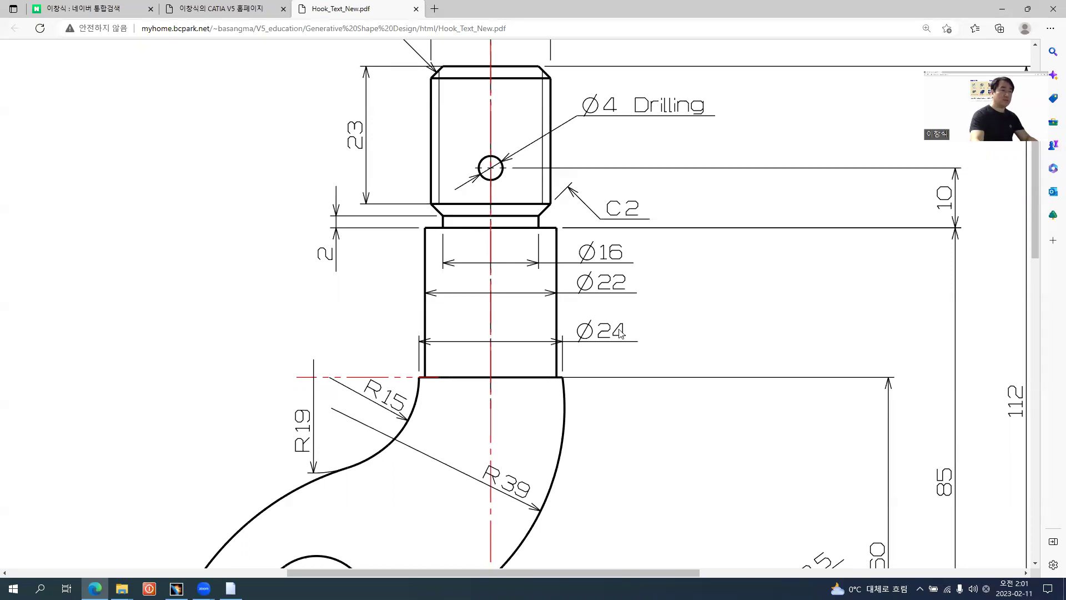
scroll(597, 328, "down", 1, "ctrl")
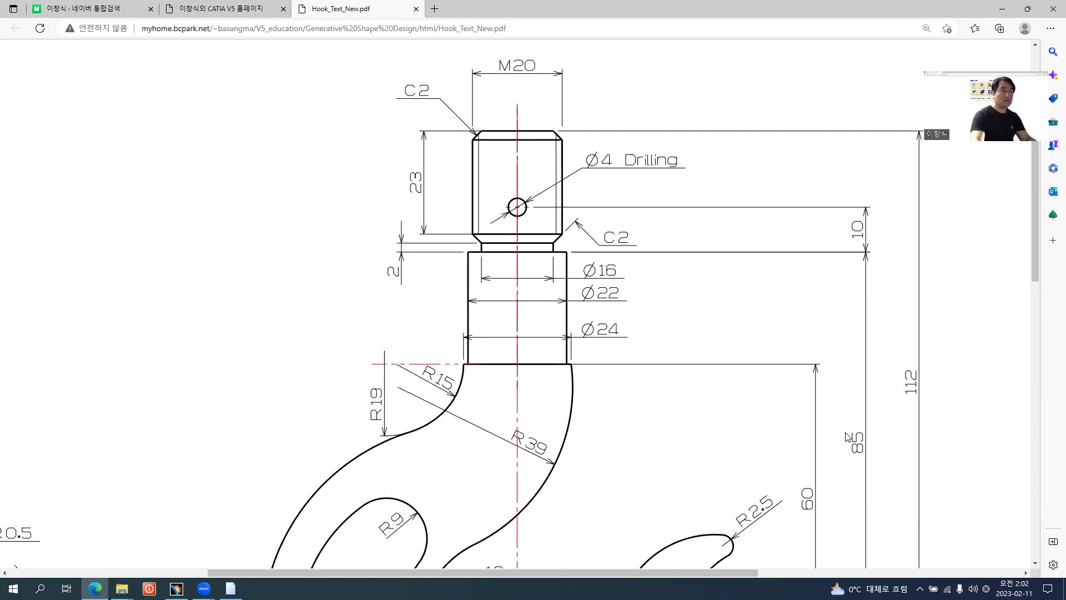
key("alt+Tab")
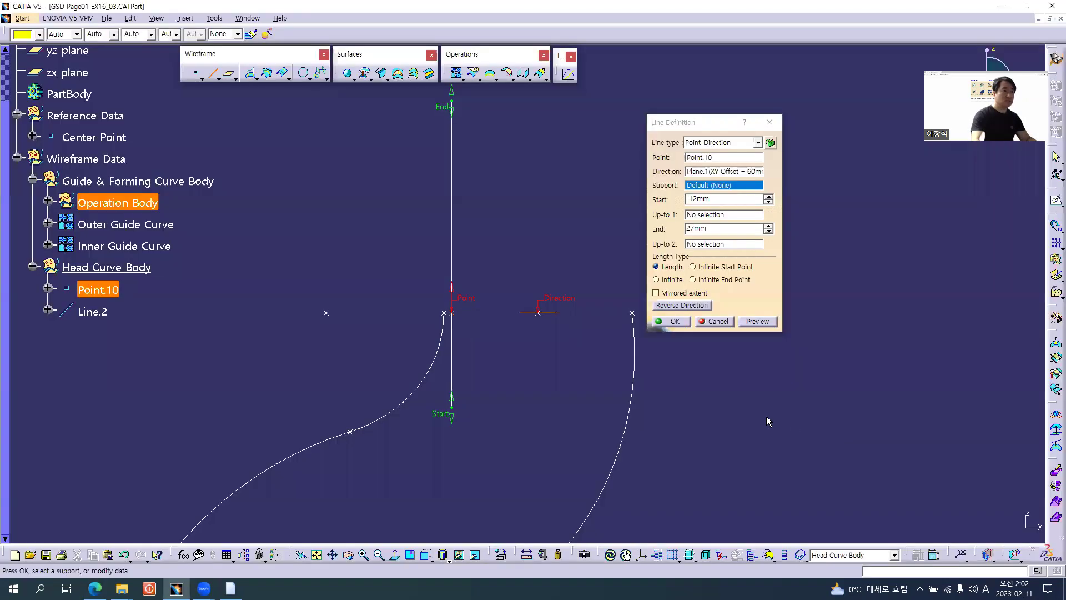
left_click(713, 321)
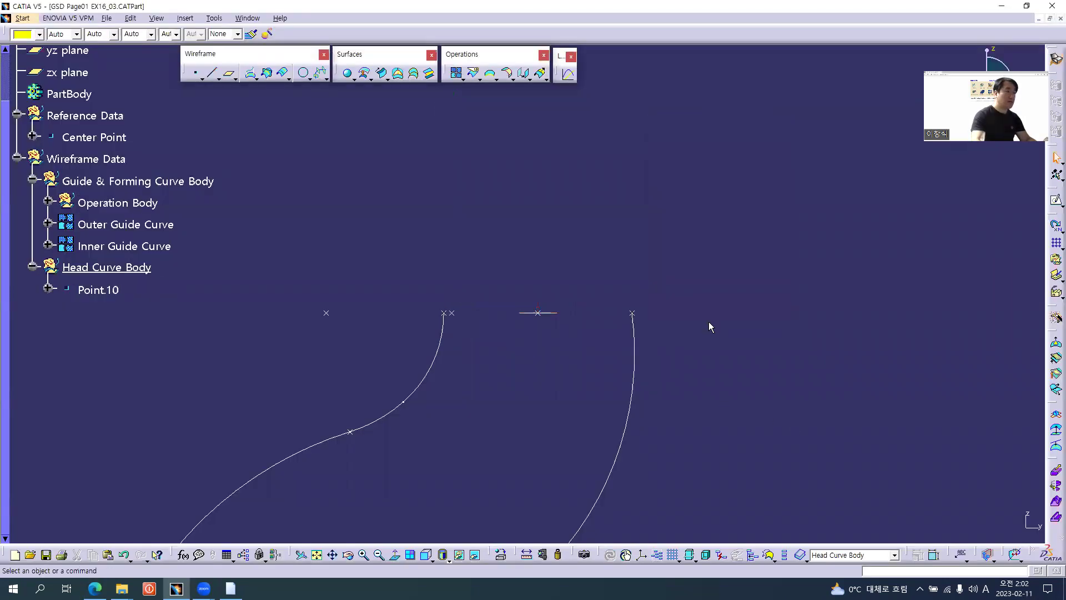
Step: Create a reference plane offset 85 mm from the xy plane above the hook in Head Curve Body
left_click(228, 73)
middle_click_drag(613, 282, 531, 468, "ctrl")
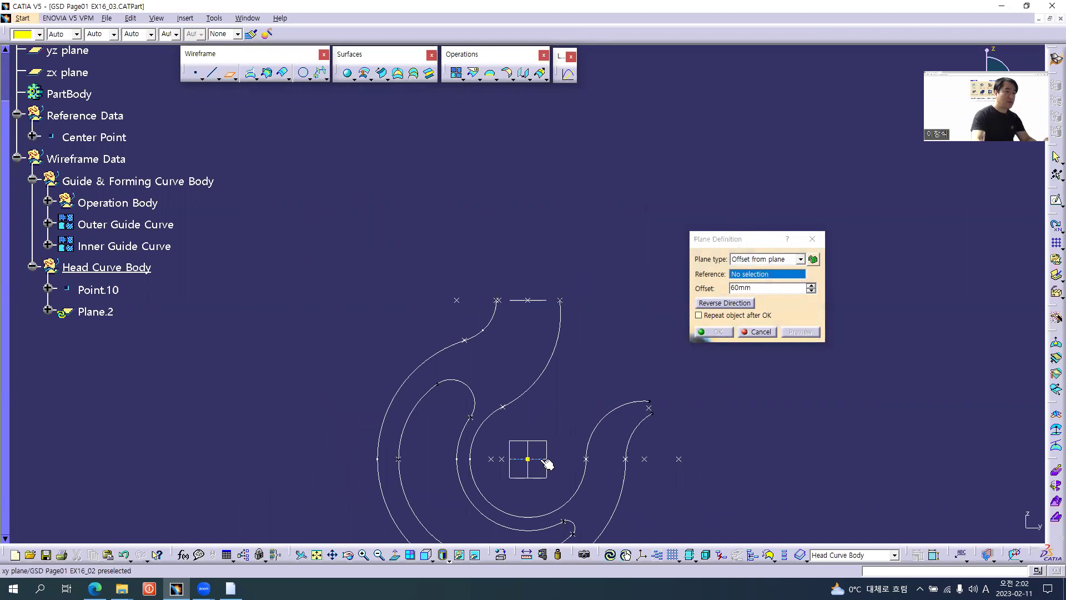
left_click(547, 464)
type("85")
key("Return")
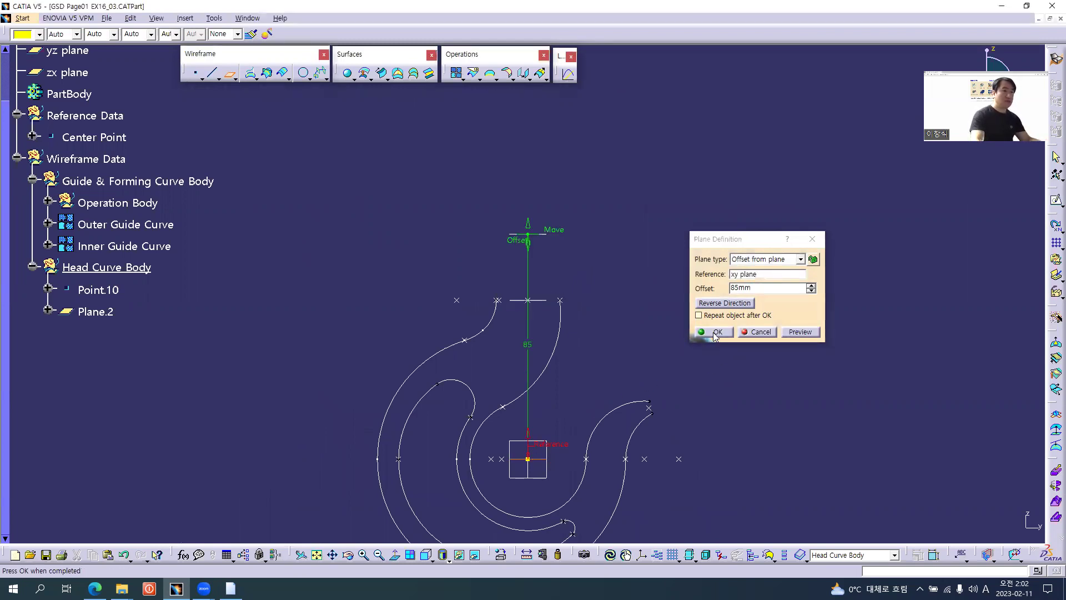
left_click(716, 332)
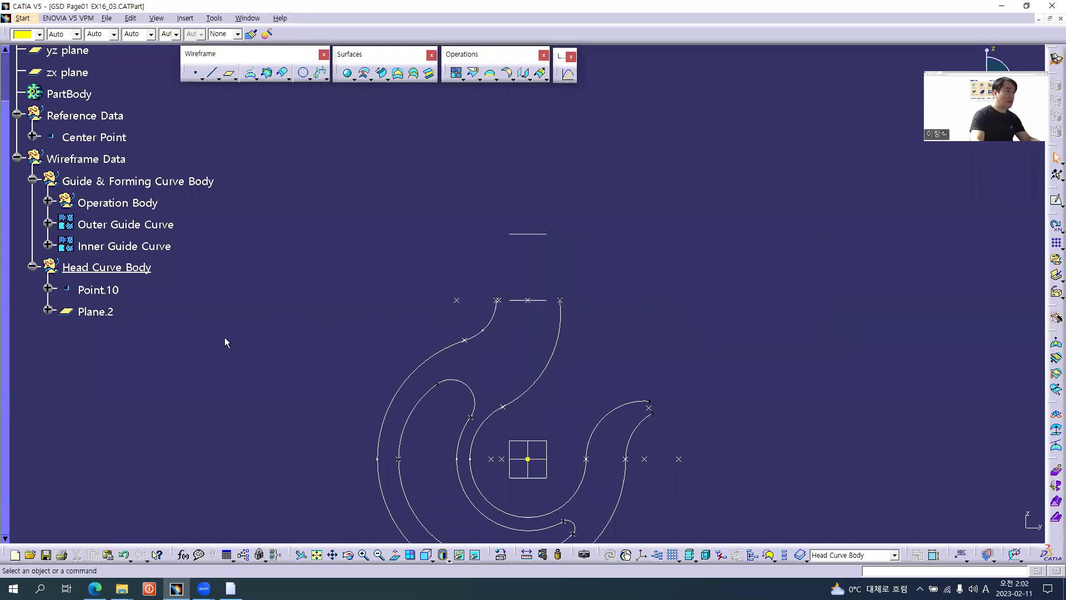
Step: Rename the new offset plane as Plane.2(XY Offset = 85mm)
key("alt+Return")
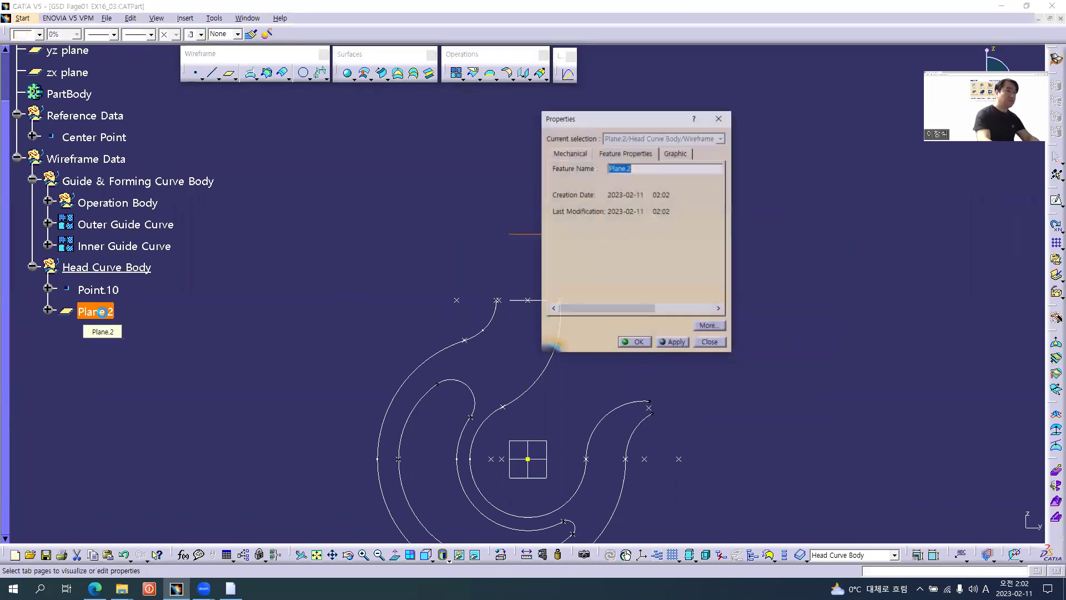
key("End")
type("(")
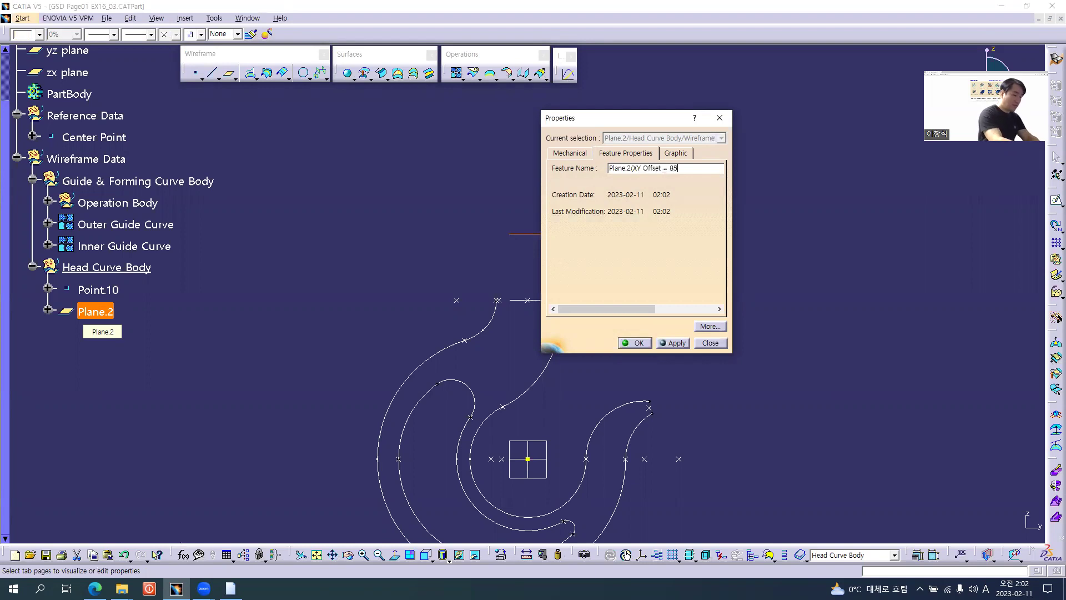
key("Return")
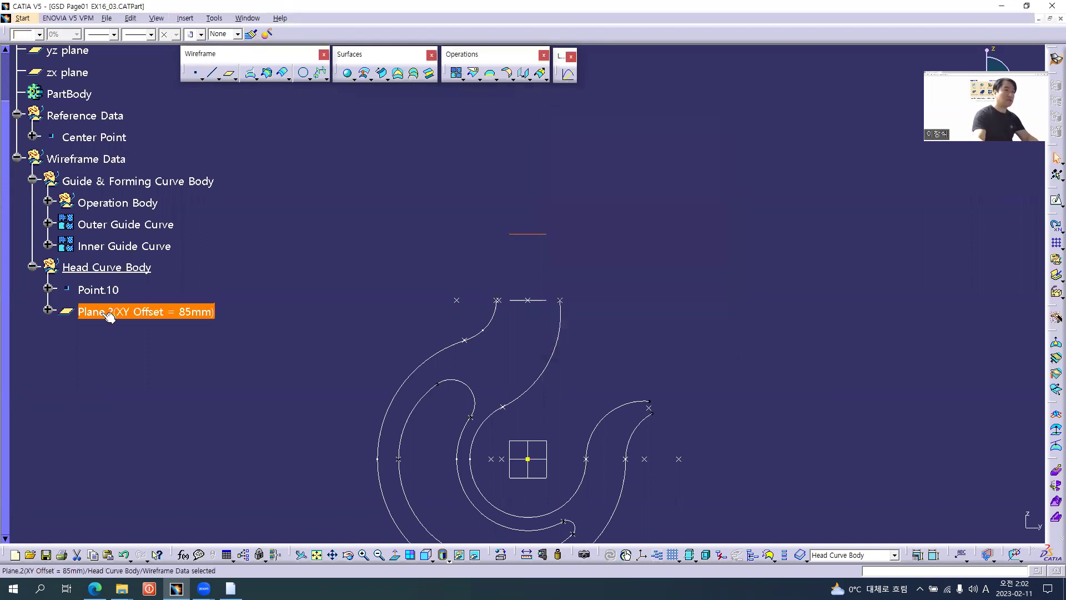
left_click(304, 329)
Step: Check the shank's upper corner on the drawing, and project Point.10 normal onto the 85 mm offset plane
middle_click_drag(337, 286, 321, 268, "ctrl")
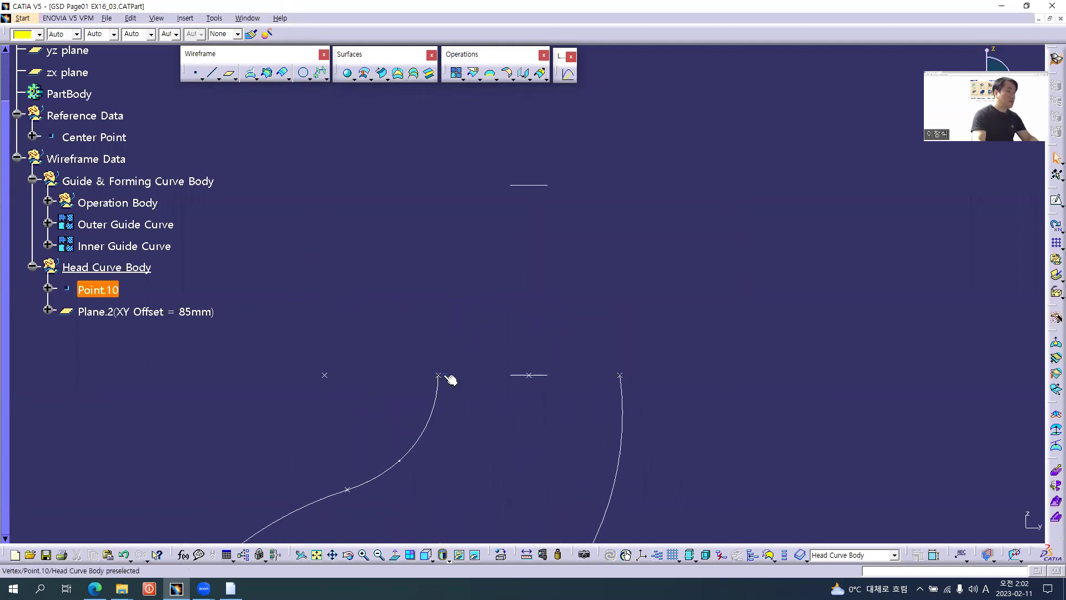
key("alt+Tab")
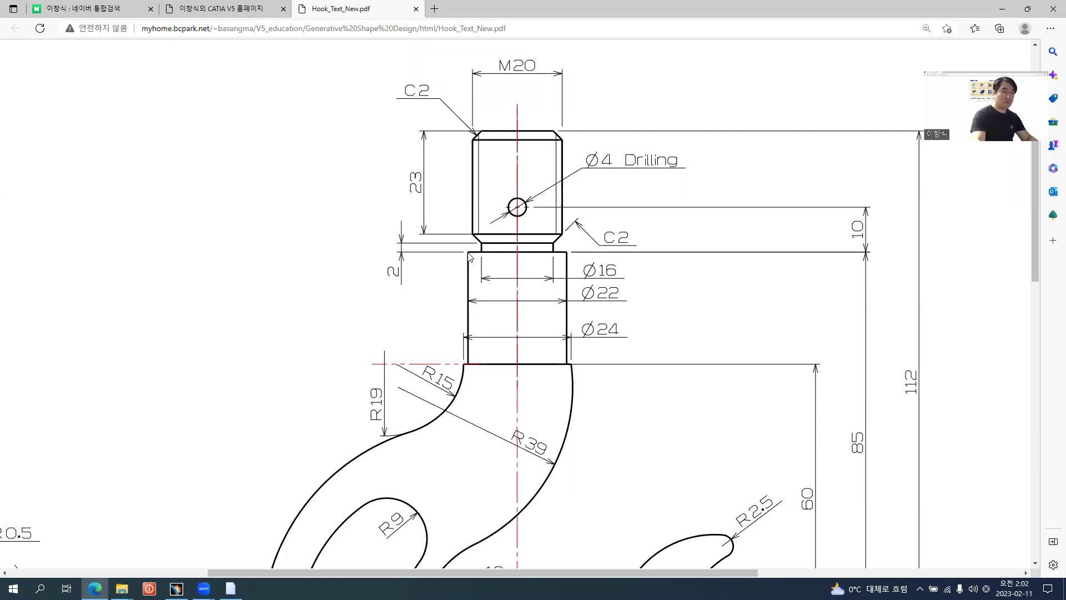
key("alt+Tab")
left_click(252, 72)
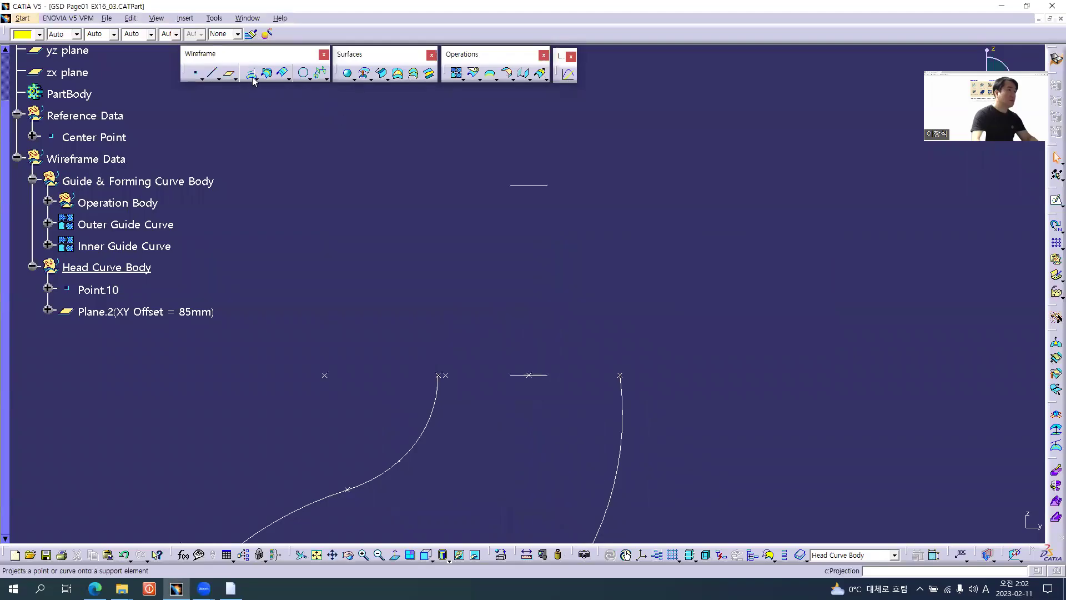
left_click(445, 375)
left_click(534, 185)
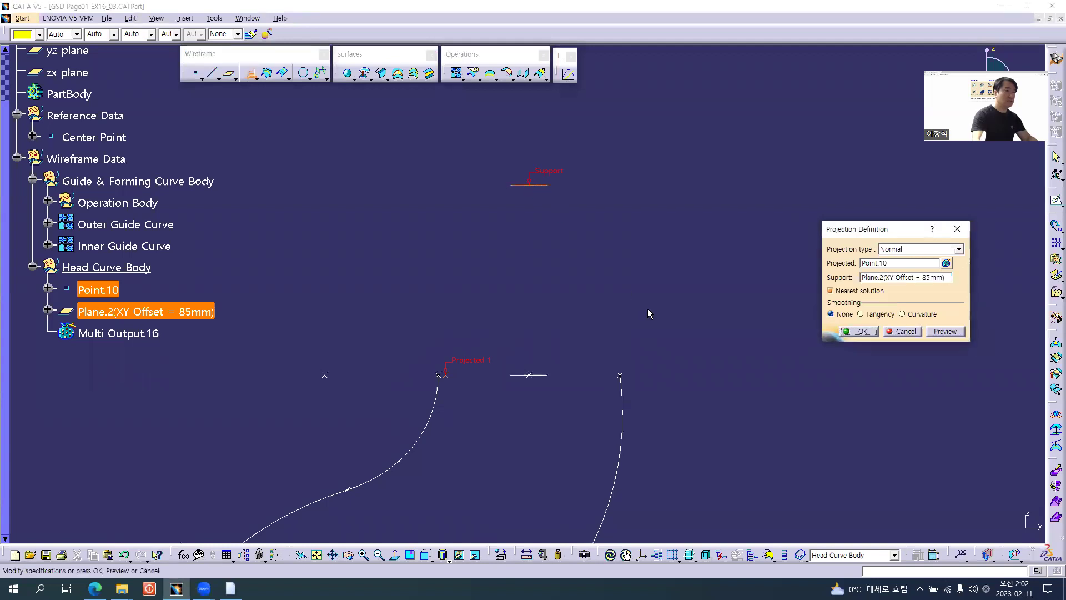
left_click(868, 332)
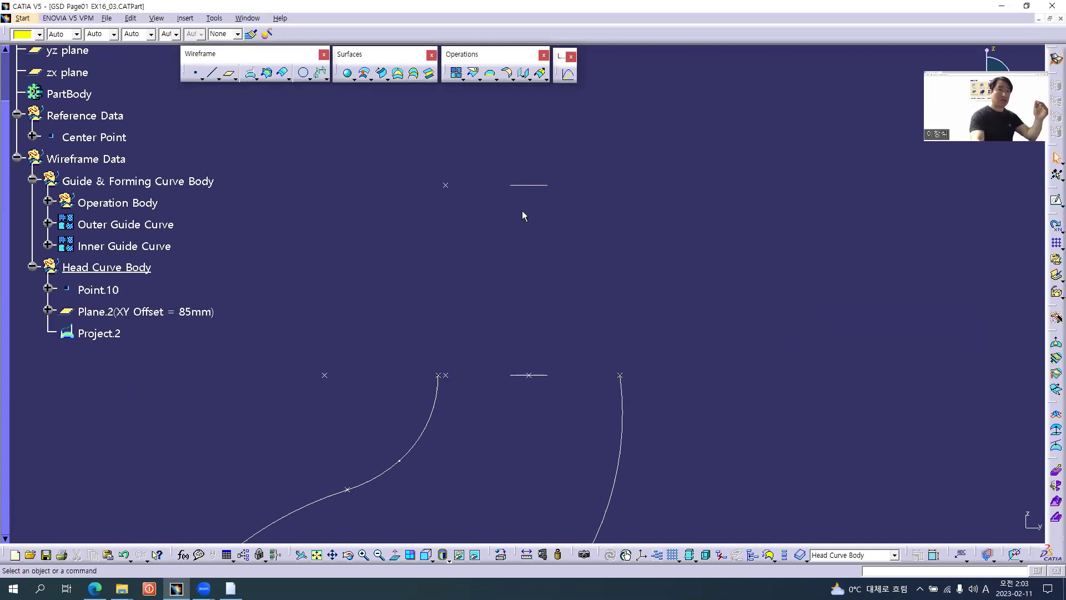
Step: Create a Point-Point line from Point.10 to its projection Project.2 as the shank's vertical edge
middle_click_drag(491, 224, 491, 263)
left_click(491, 272)
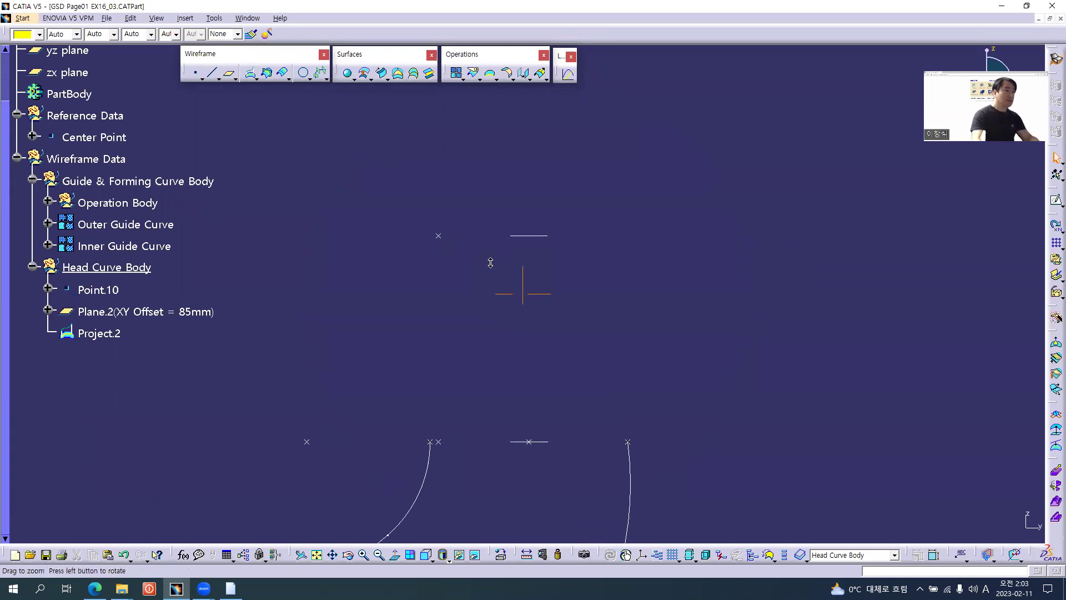
left_click(212, 73)
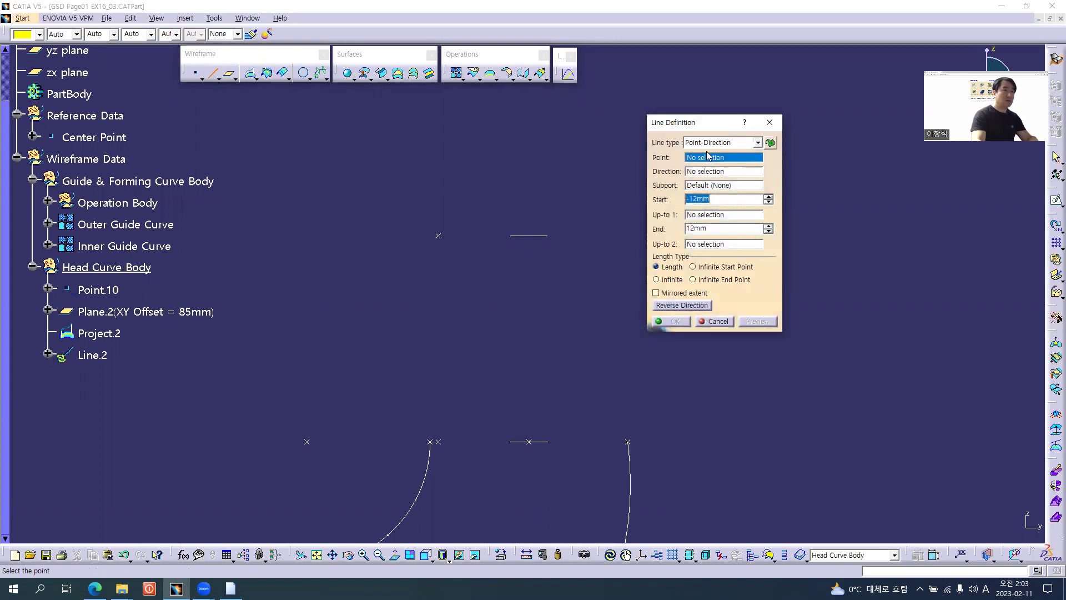
left_click(714, 142)
left_click(712, 162)
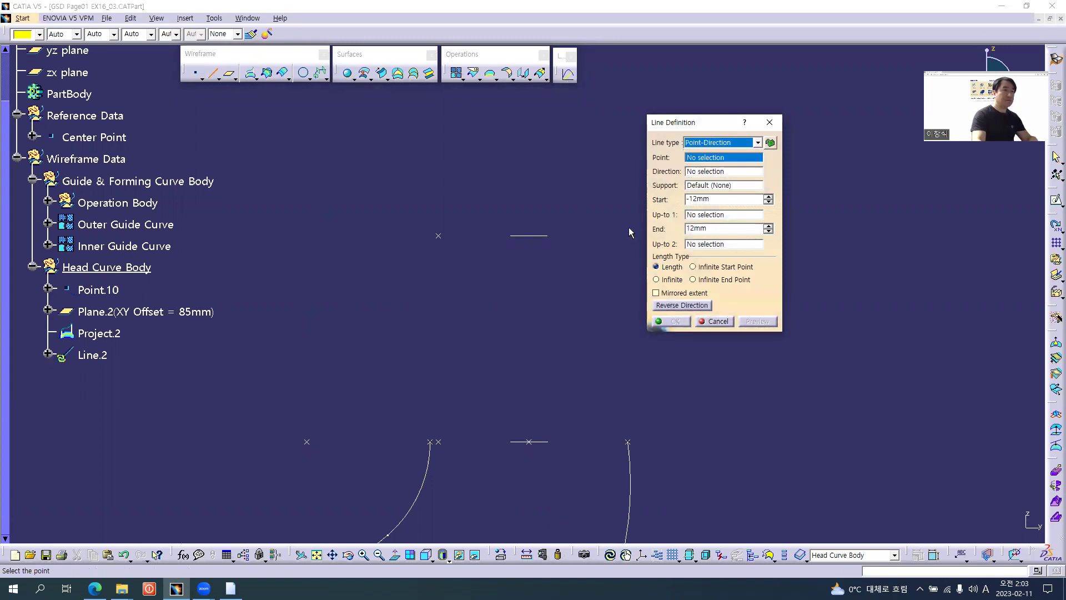
left_click(722, 142)
left_click(711, 153)
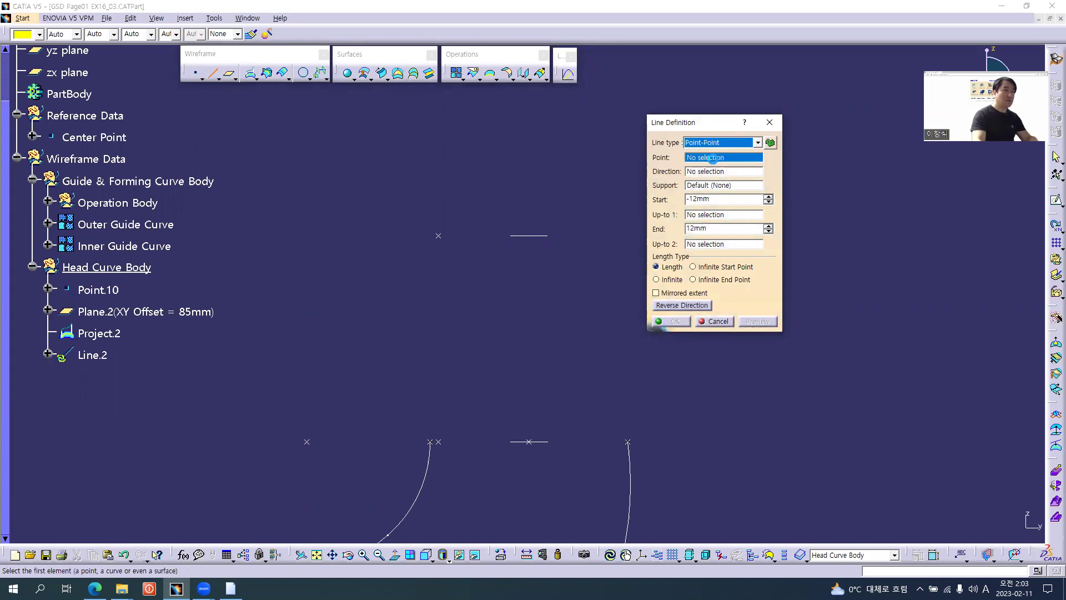
left_click(439, 443)
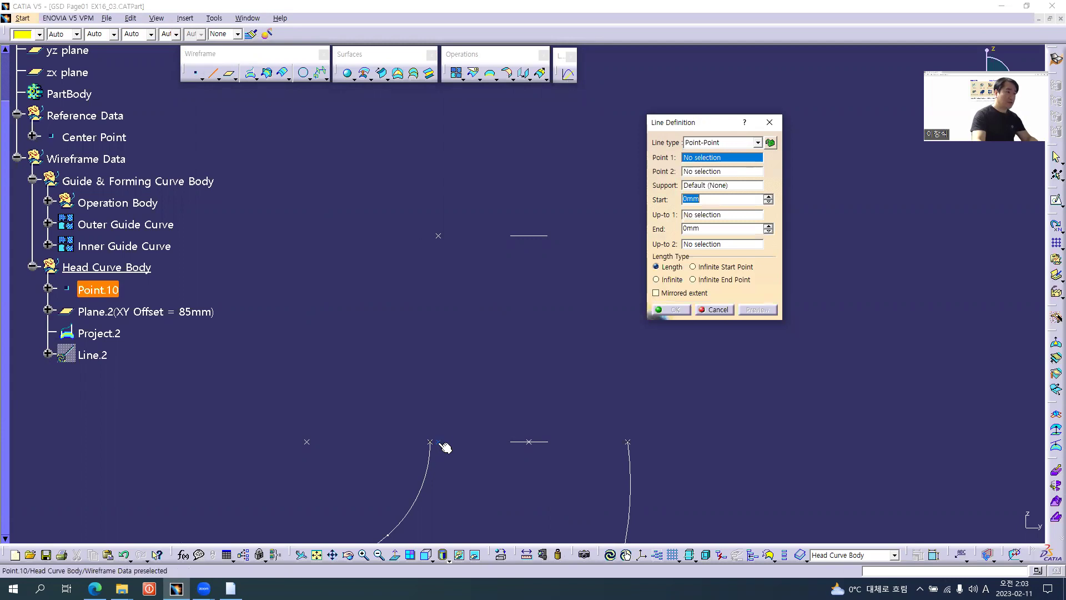
left_click(445, 240)
left_click(673, 311)
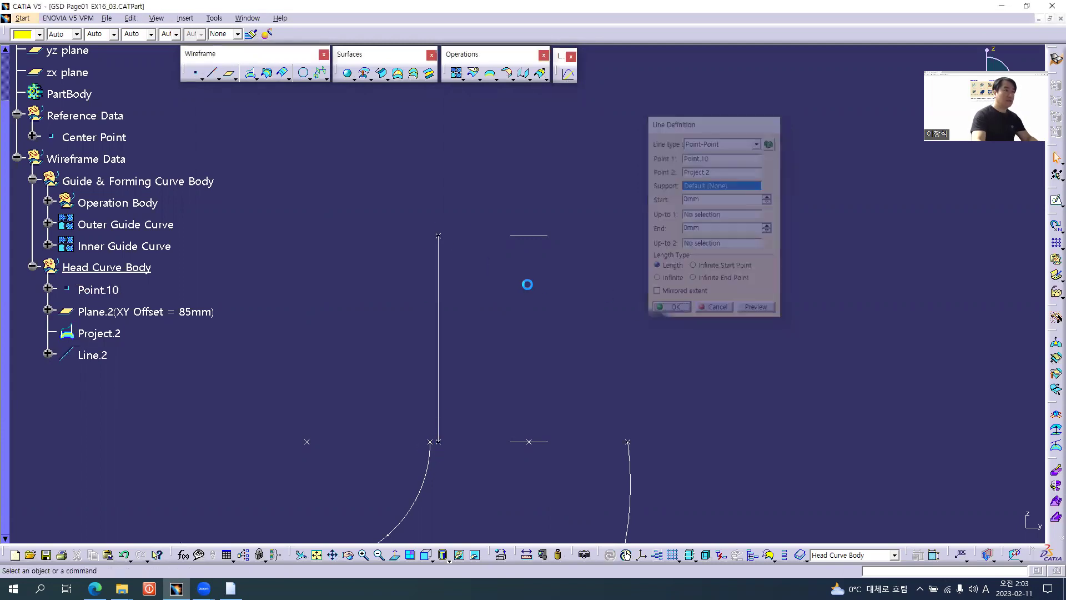
Step: Check the shank's top edge on the drawing, and project centre point Project.1 normal onto the 85 mm offset plane
key("alt+Tab")
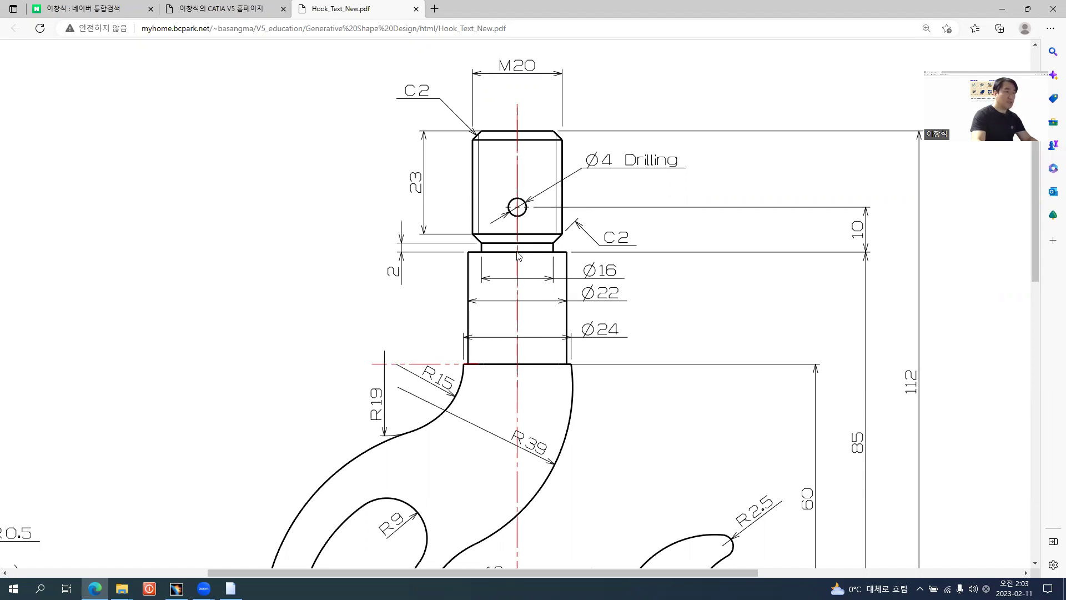
key("alt+Tab")
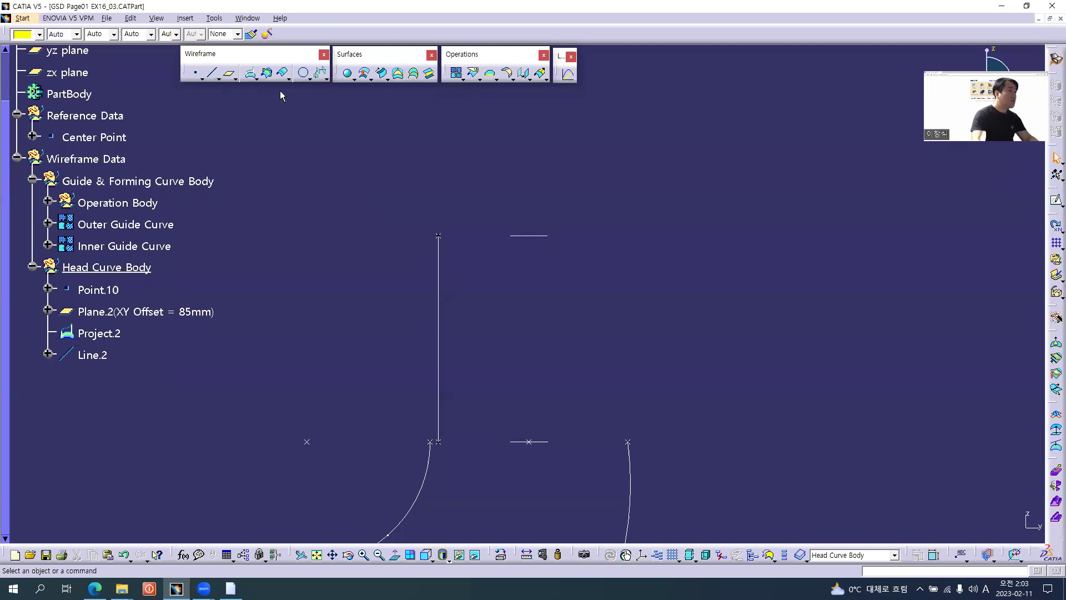
left_click(252, 74)
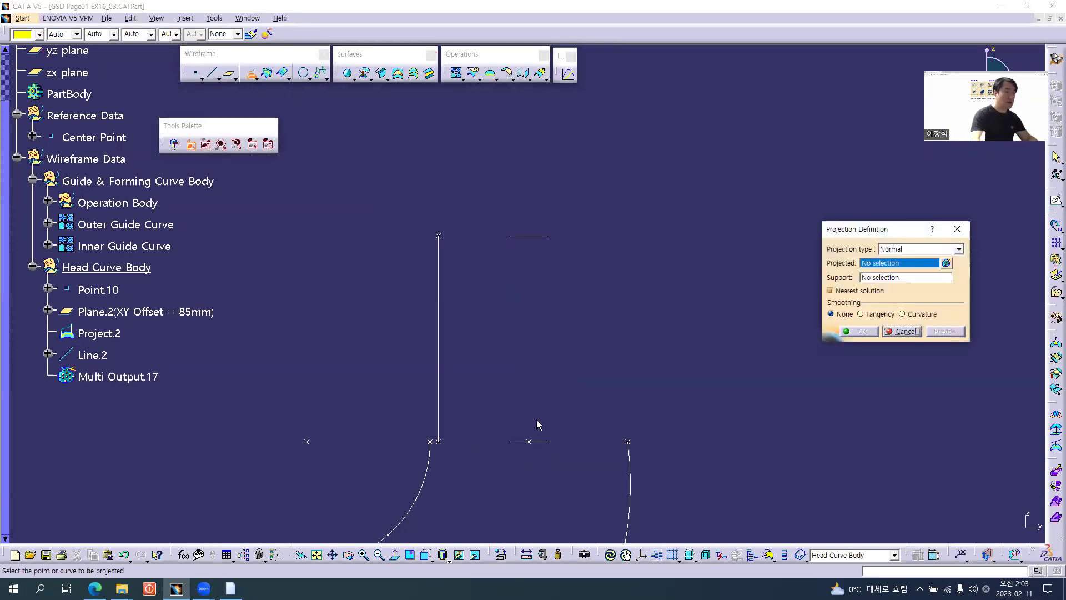
left_click(525, 441)
left_click(530, 236)
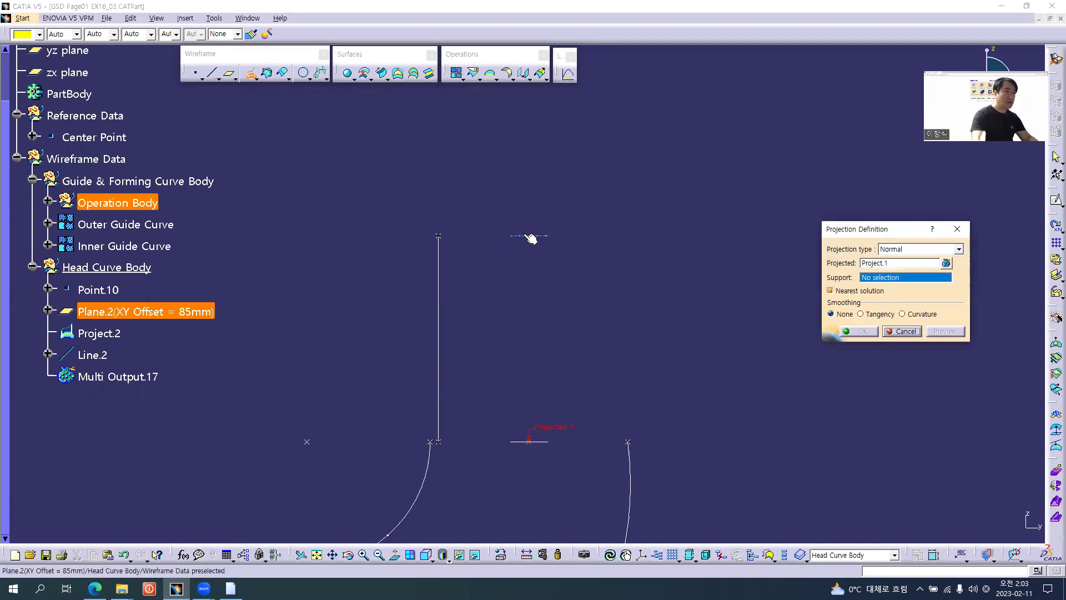
left_click(858, 331)
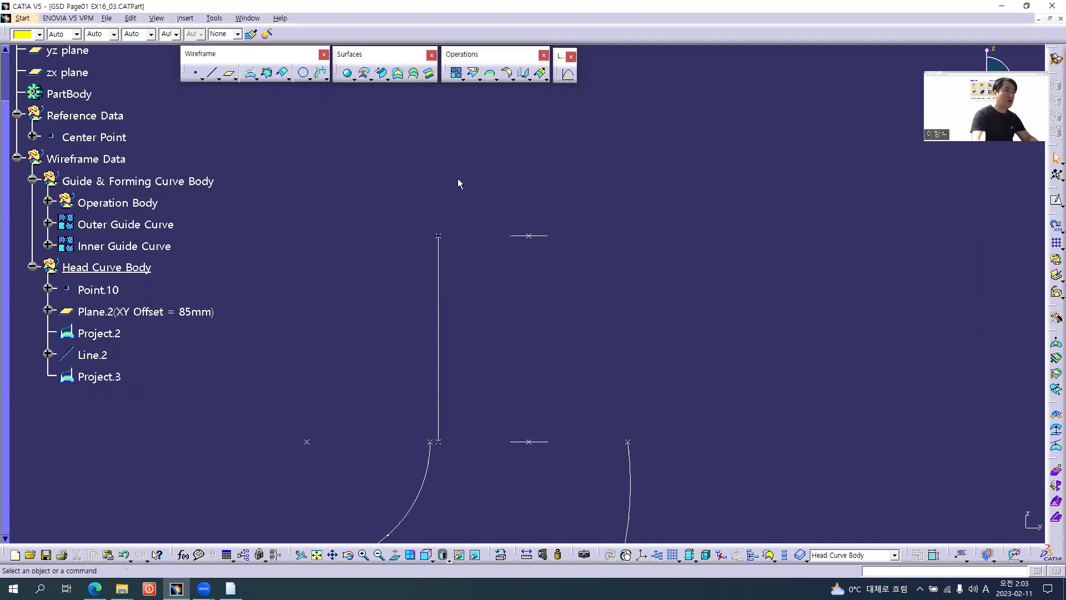
Step: Create a Point-Point line from Project.2 to Project.3 as the shank's horizontal top edge
left_click(212, 72)
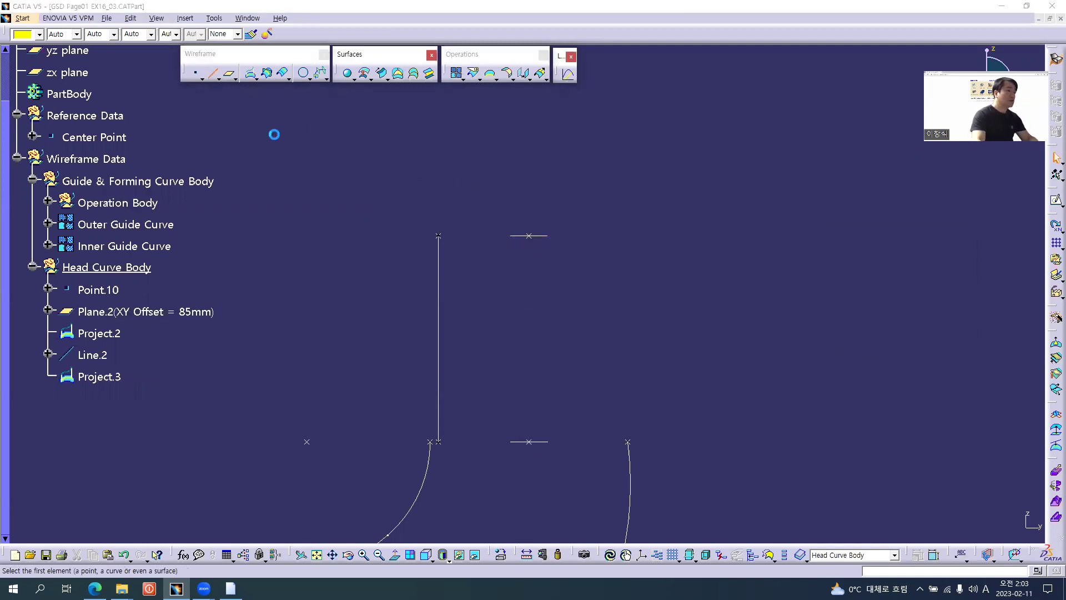
left_click(440, 235)
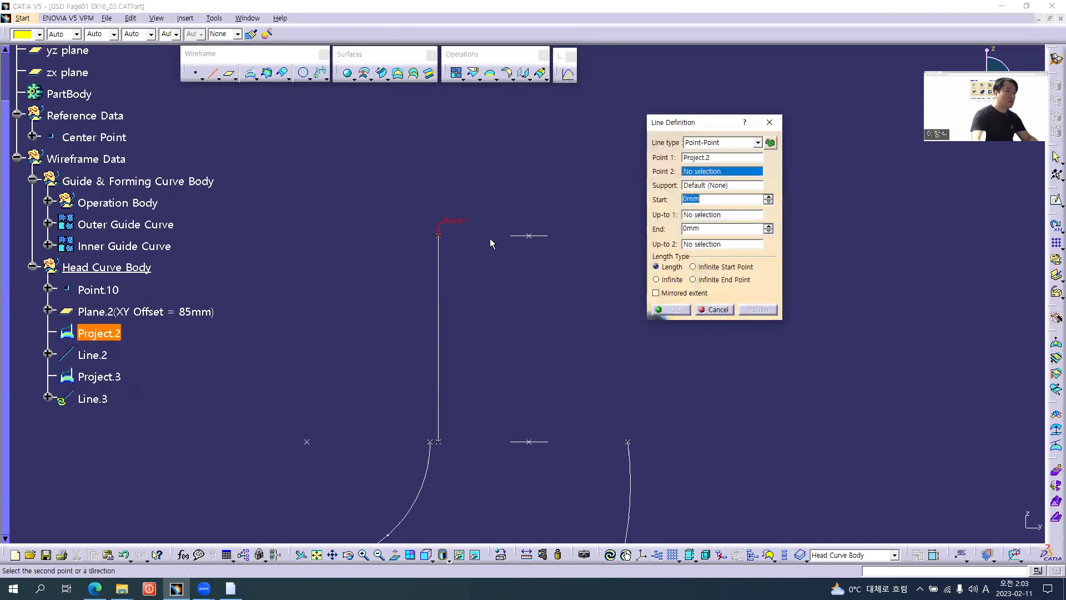
left_click(529, 236)
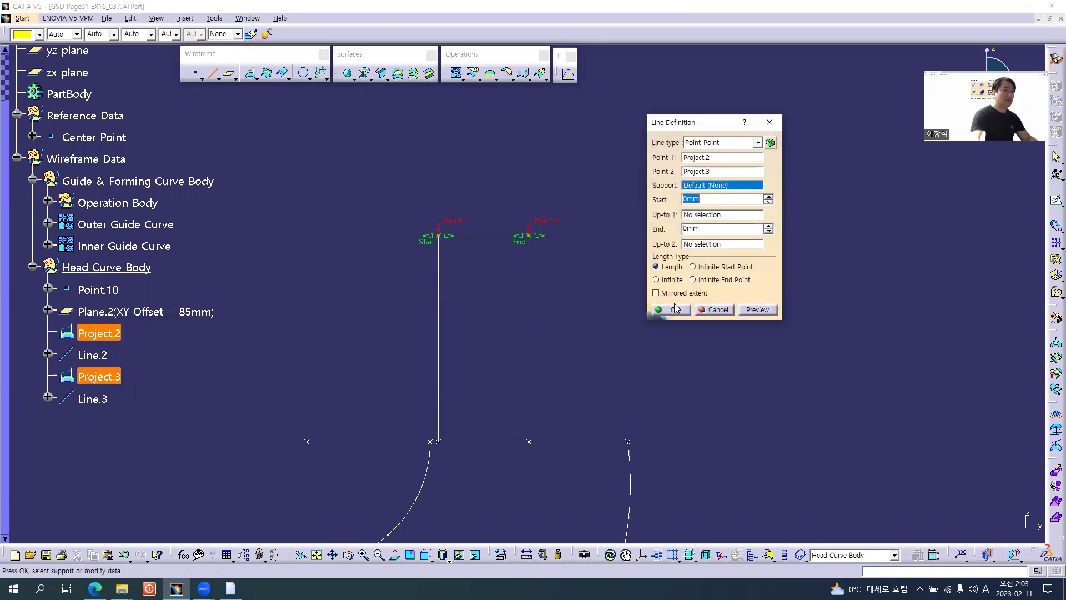
left_click(675, 309)
Step: Check the neck diameter on the drawing, and create an on-curve point on Line.3 at 8 mm from its centre-axis end
middle_click_drag(525, 290, 522, 292)
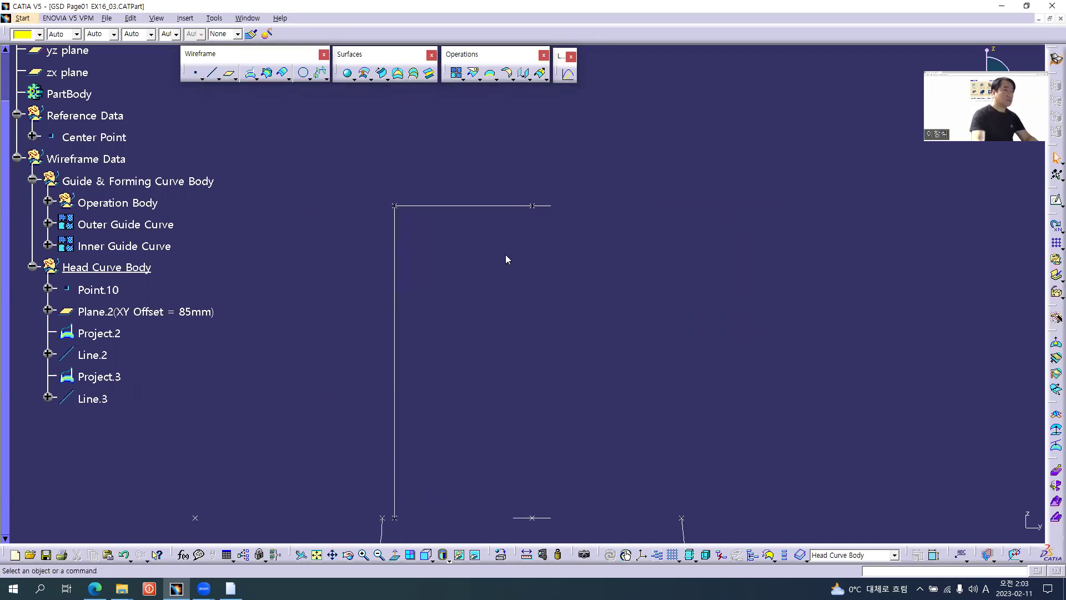
key("alt+Tab")
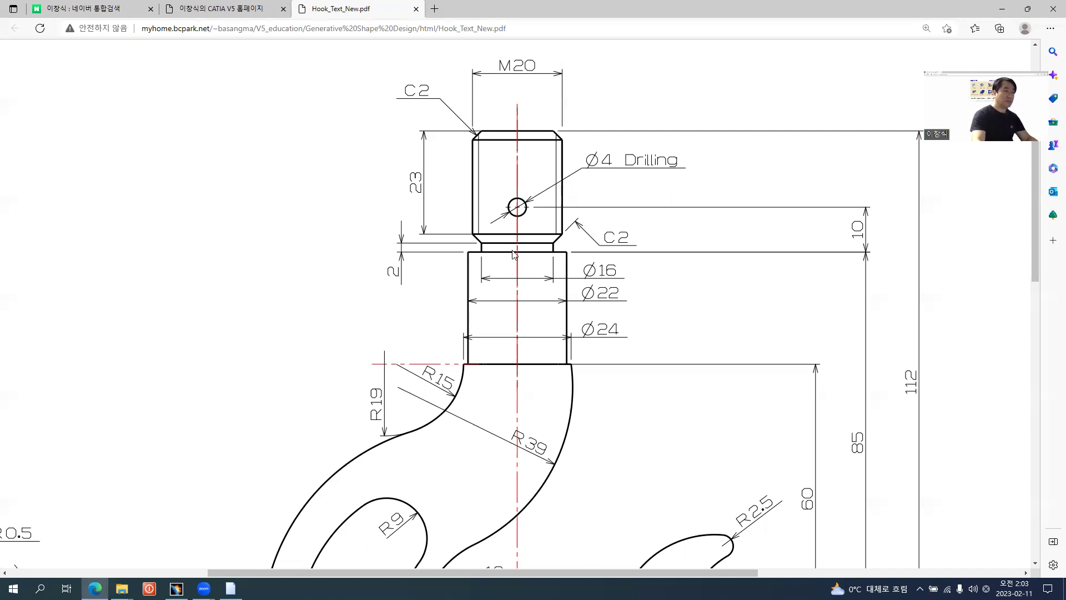
scroll(512, 254, "up", 2, "ctrl")
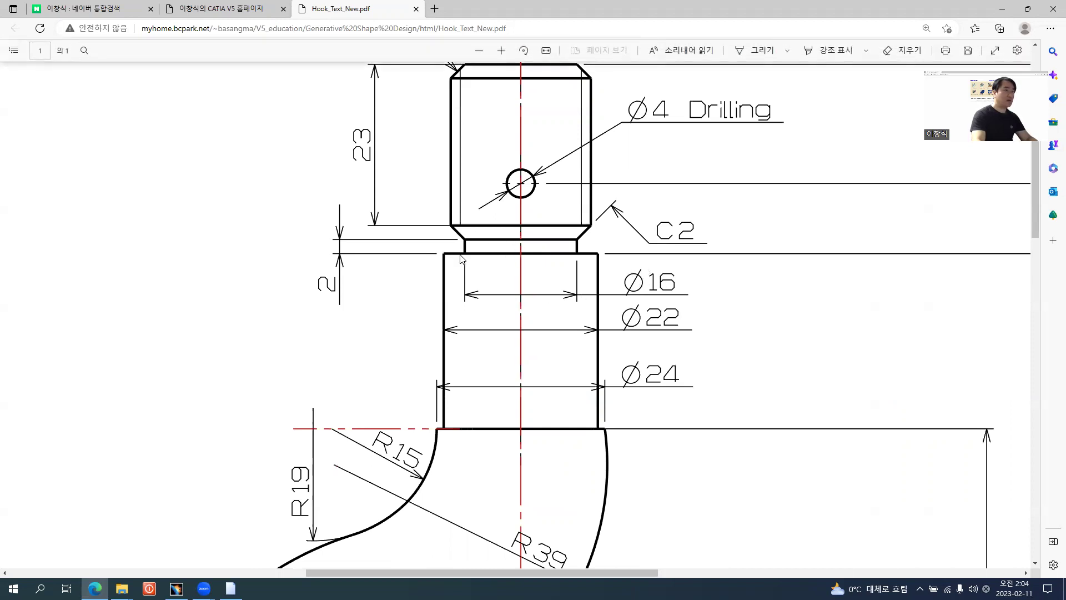
key("alt+Tab")
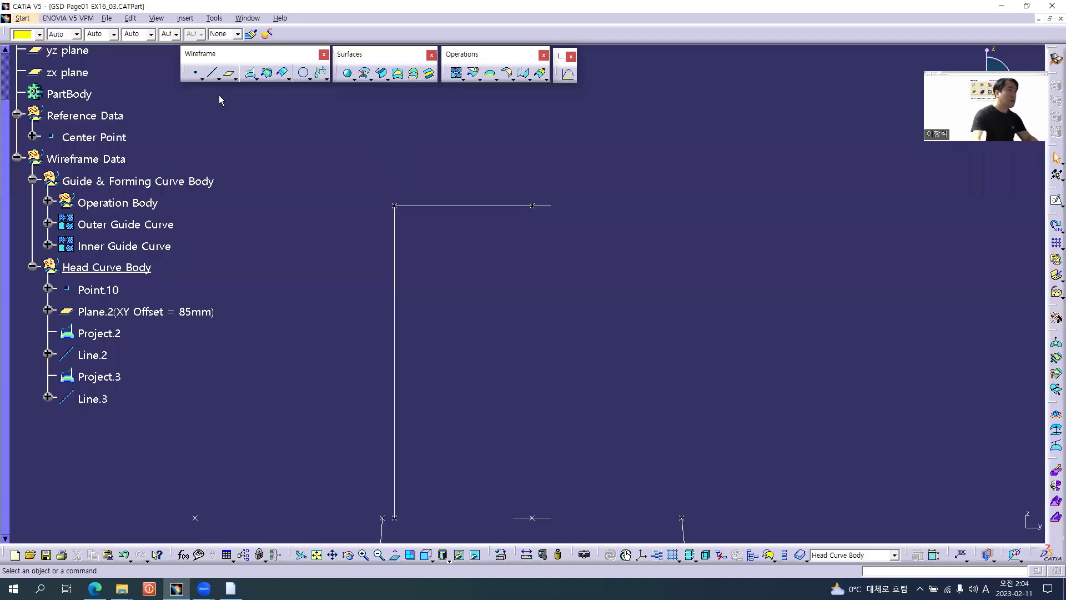
left_click(193, 77)
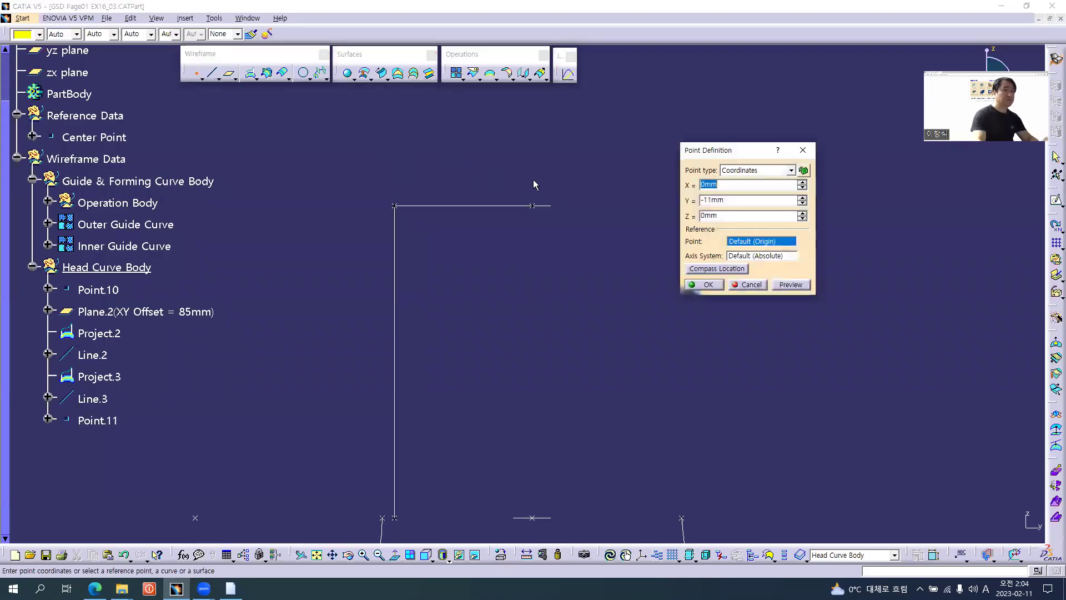
left_click(507, 206)
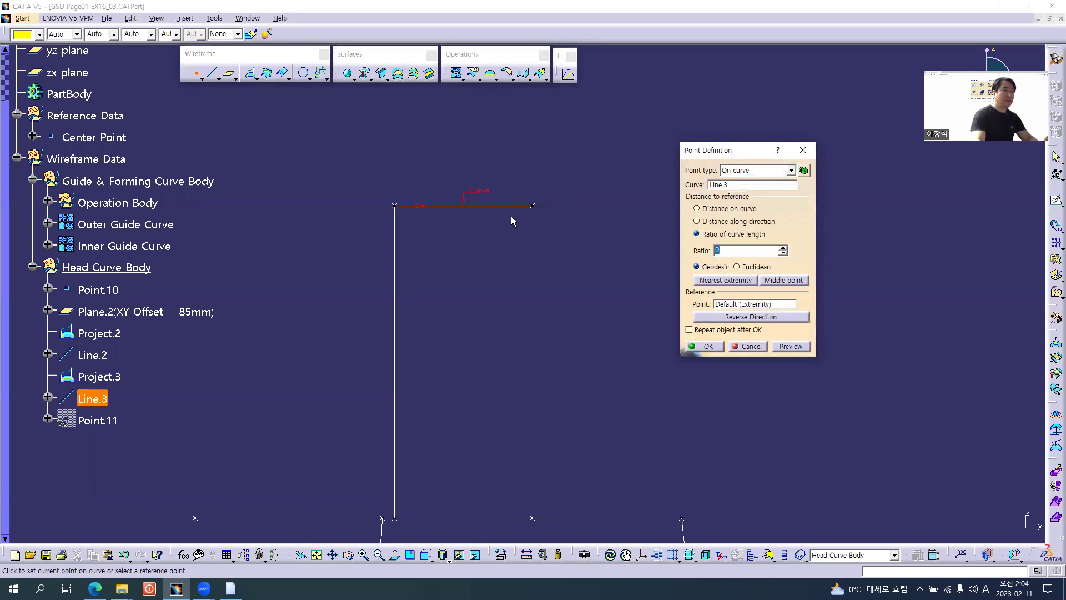
left_click(718, 208)
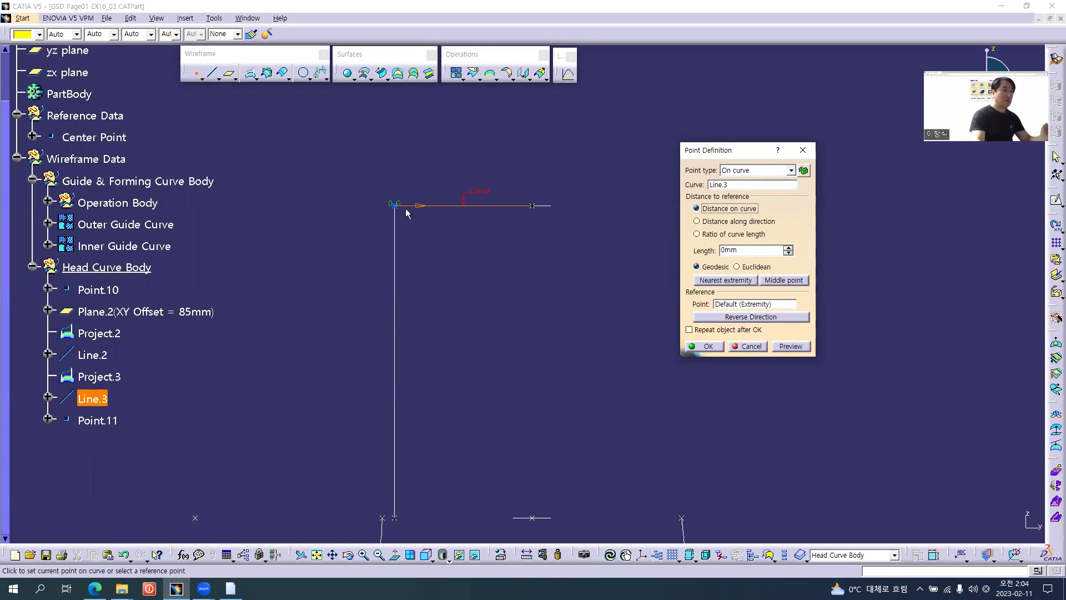
left_click(732, 317)
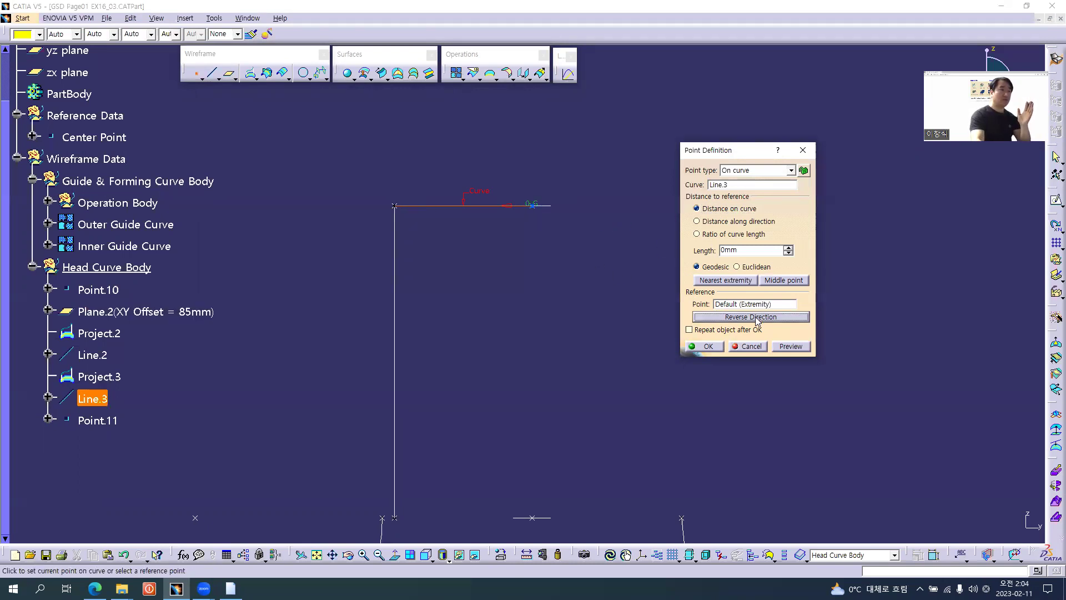
double_click(751, 250)
type("8")
left_click(557, 282)
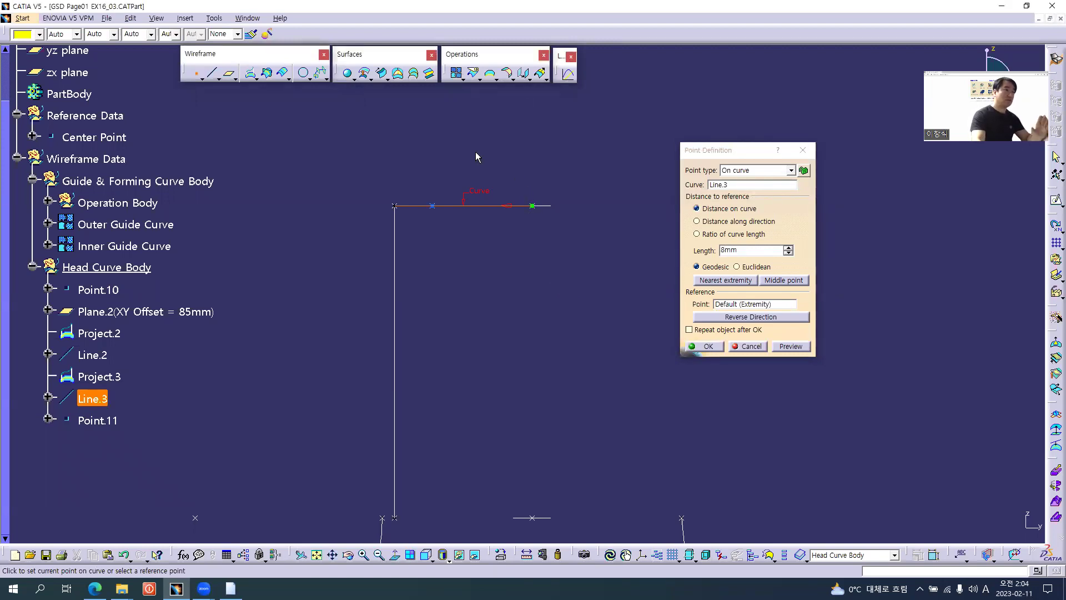
key("Return")
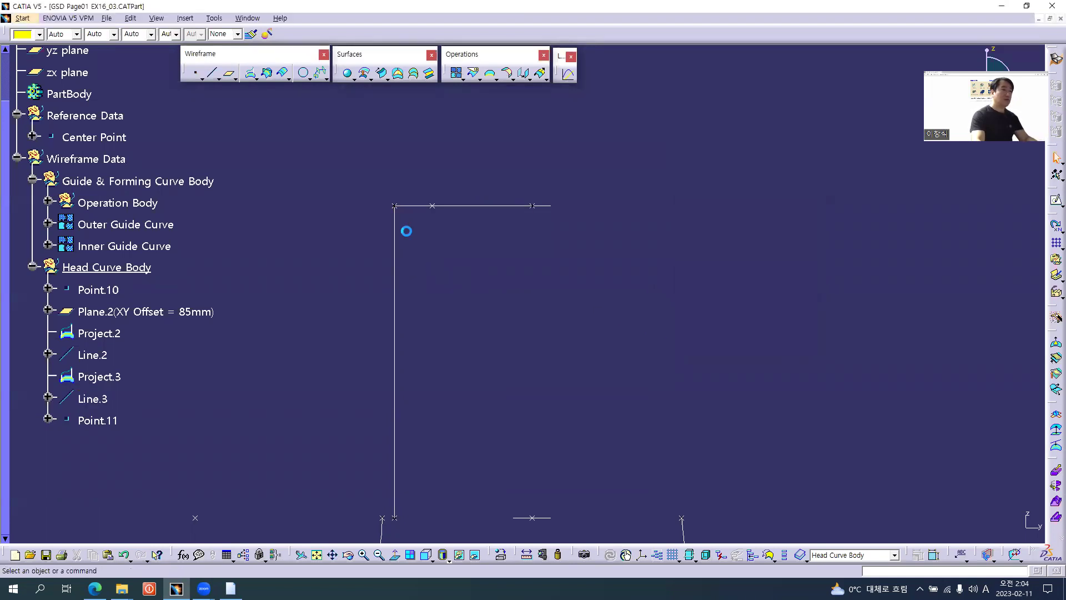
Step: Check the neck height on the drawing, and create a coordinate point referenced to Point.11 with X 0, Y 0 and Z 2 mm
mouse_move(464, 245)
middle_mouse_down()
mouse_move(483, 307)
mouse_move(481, 285)
middle_mouse_up()
key("alt+Tab")
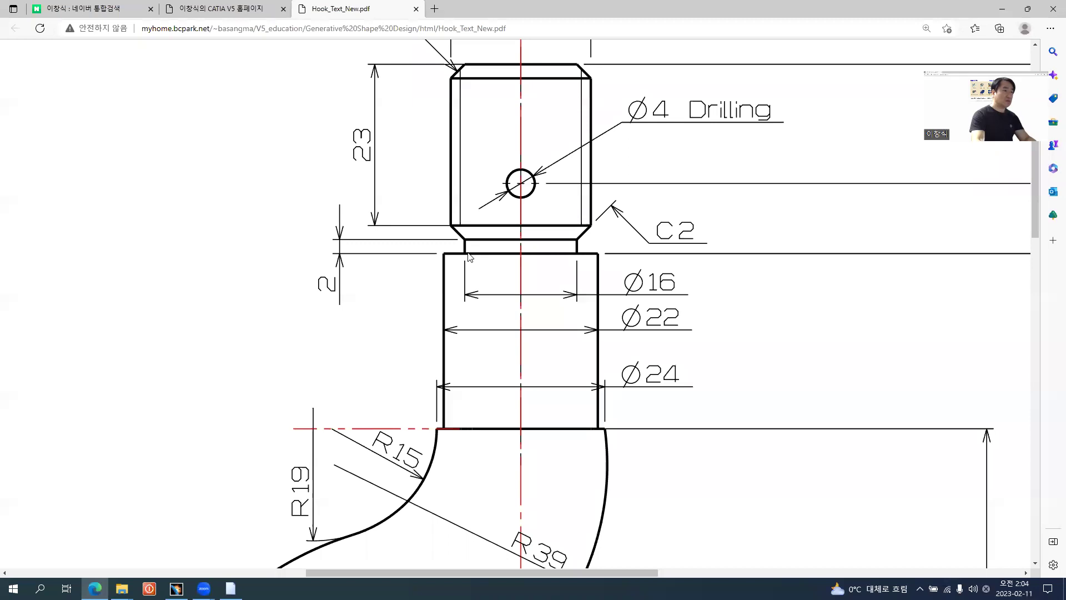
key("alt+Tab")
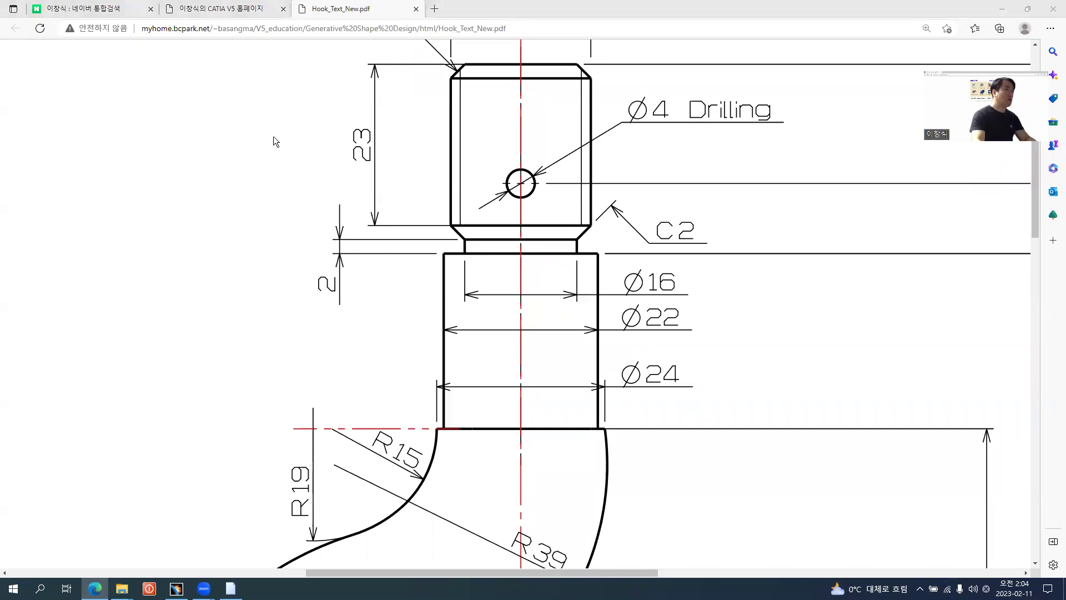
left_click(197, 73)
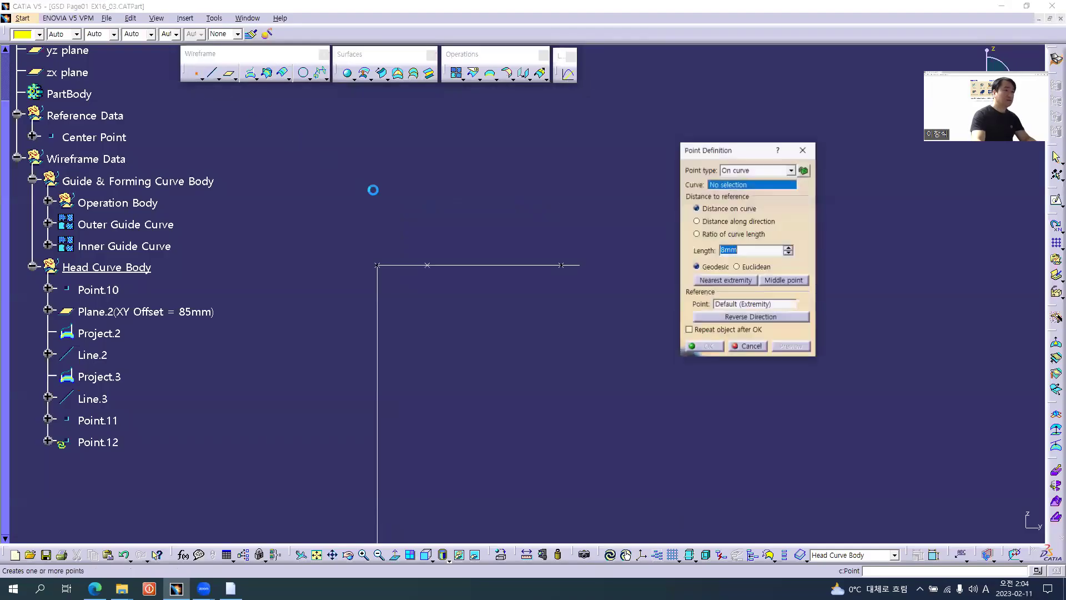
left_click(744, 171)
left_click(740, 182)
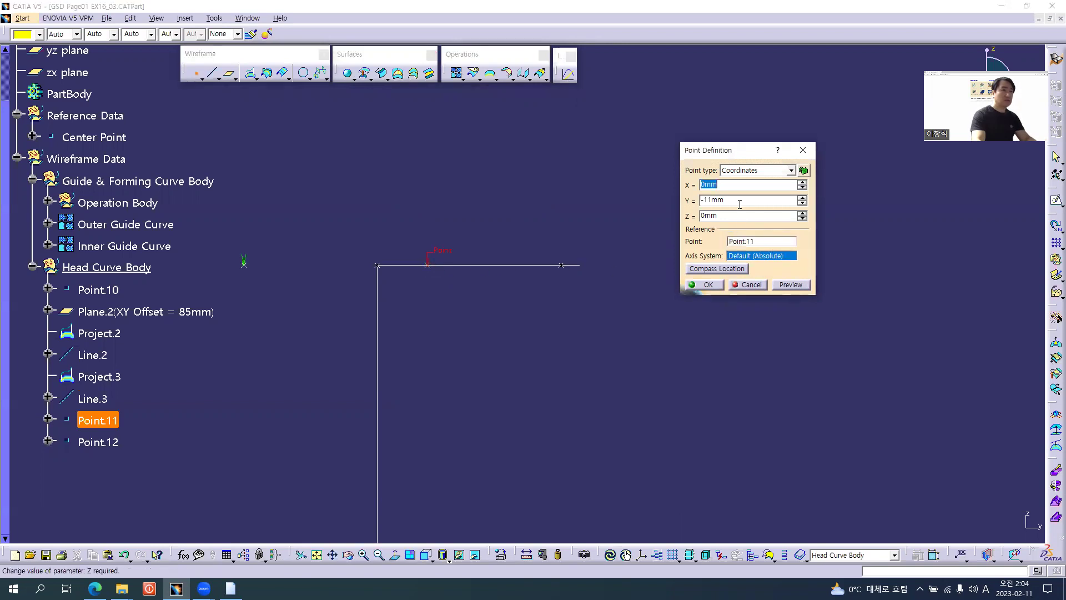
key("Tab")
type("0")
key("Tab")
type("2")
key("Tab")
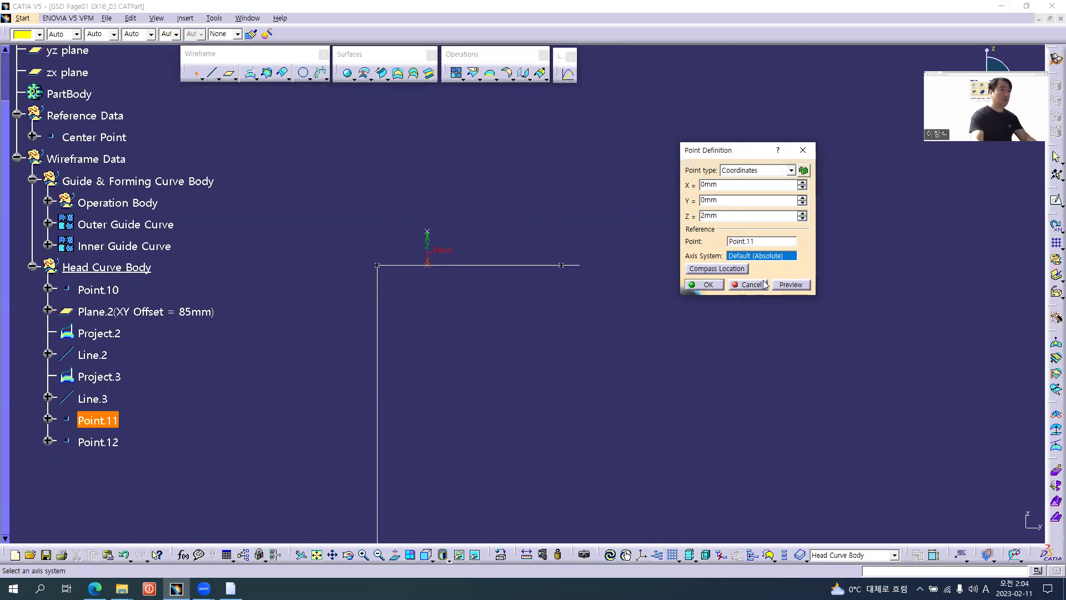
left_click(705, 284)
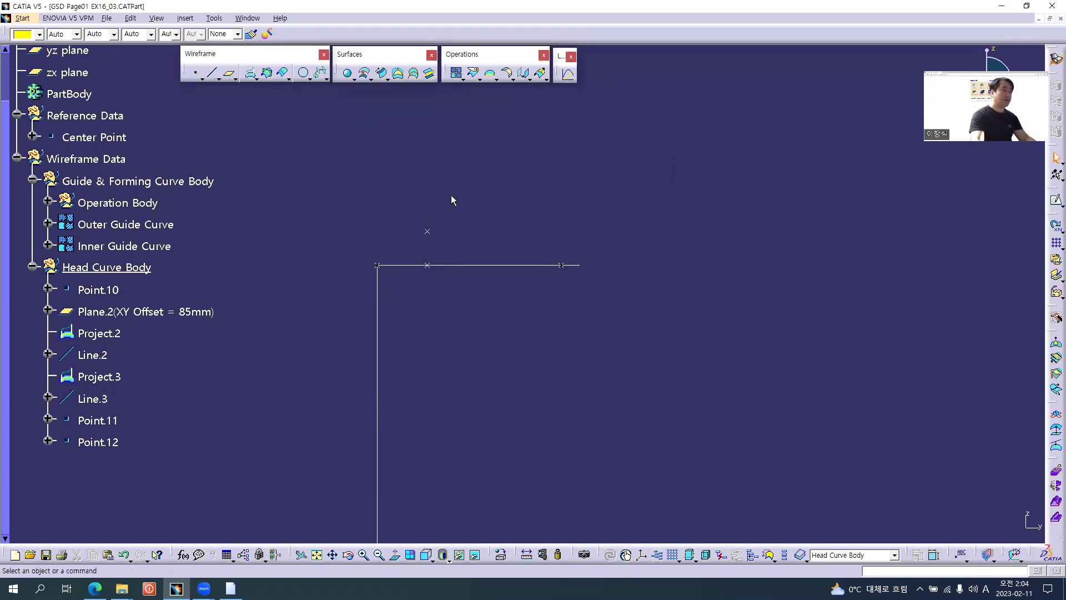
Step: Create a Point-Point line from Point.11 to the point 2 mm above it as the neck's vertical edge
left_click(211, 73)
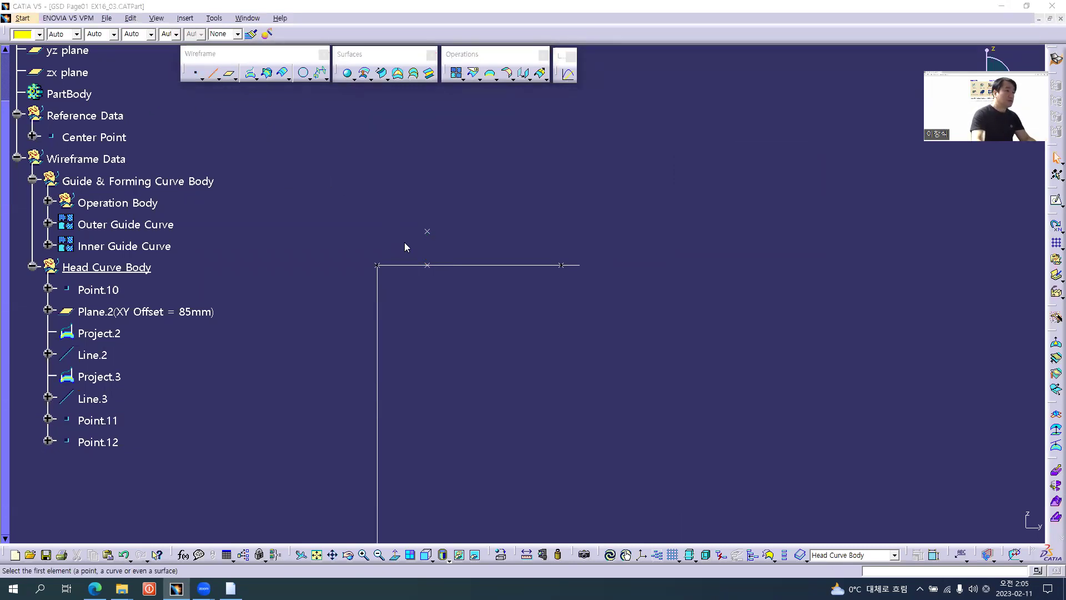
left_click(433, 267)
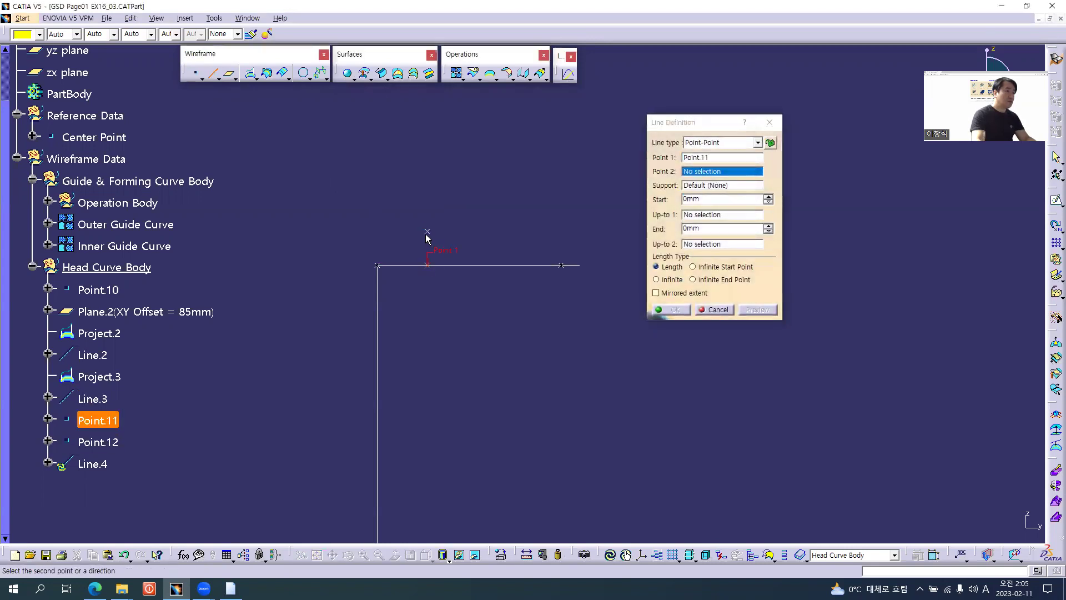
left_click(427, 231)
left_click(670, 310)
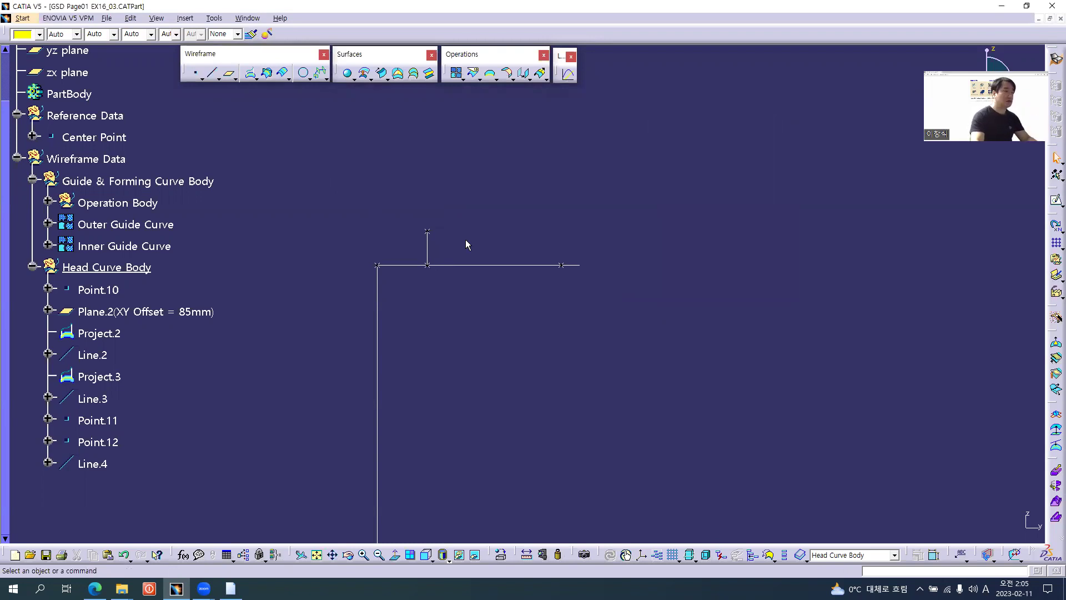
Step: Check the threaded head's dimensions and overall height on the drawing, and paste a copy of the 85 mm offset plane into Head Curve Body
key("alt+Tab")
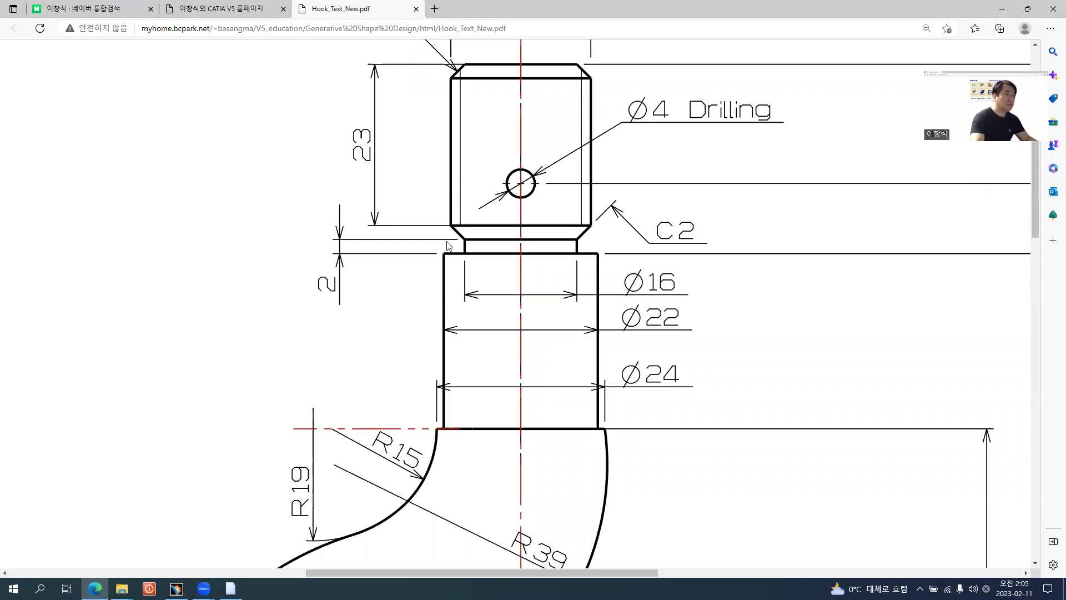
scroll(459, 211, "up", 2)
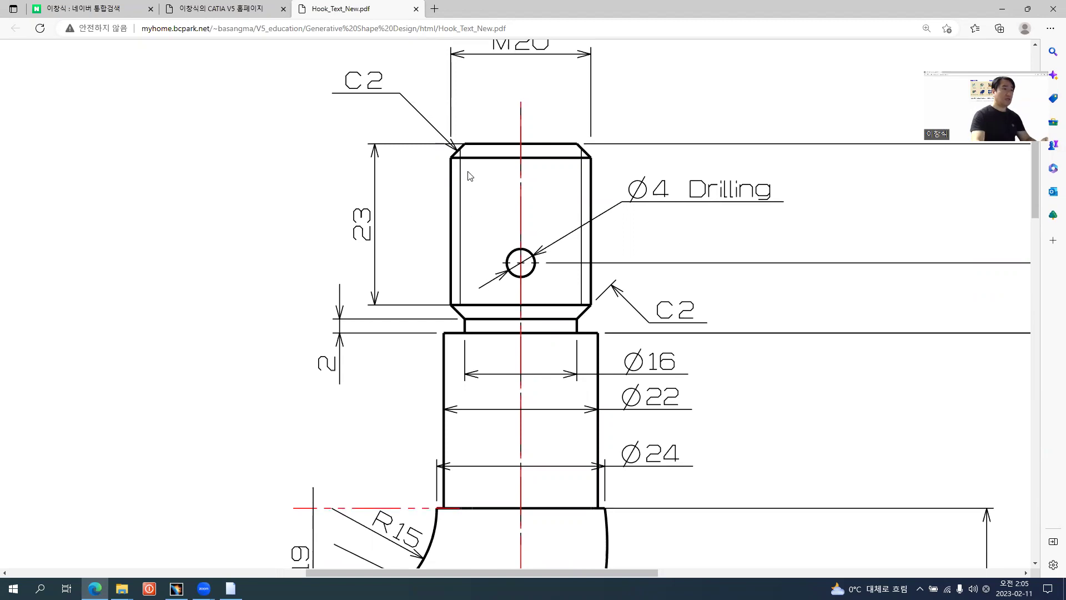
scroll(459, 148, "up", 2)
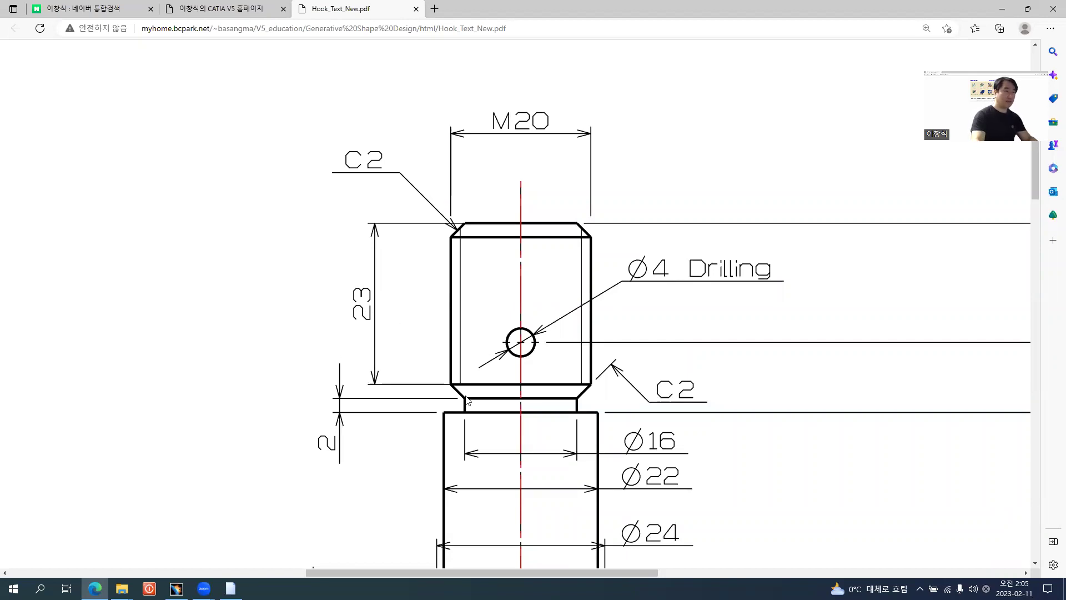
scroll(531, 391, "down", 3, "ctrl")
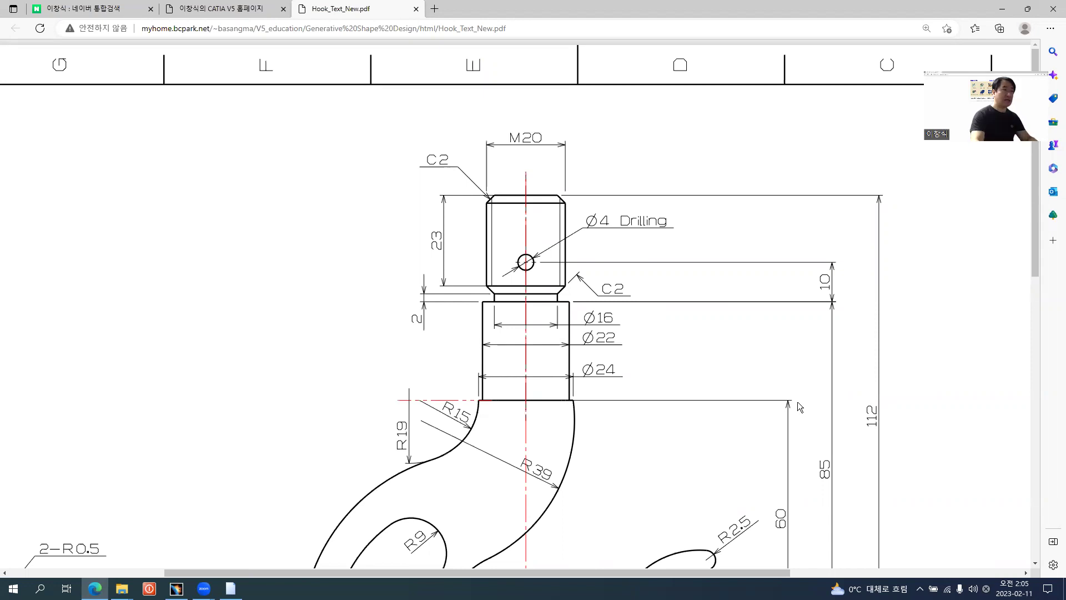
key("alt+Tab")
scroll(216, 377, "down", 2)
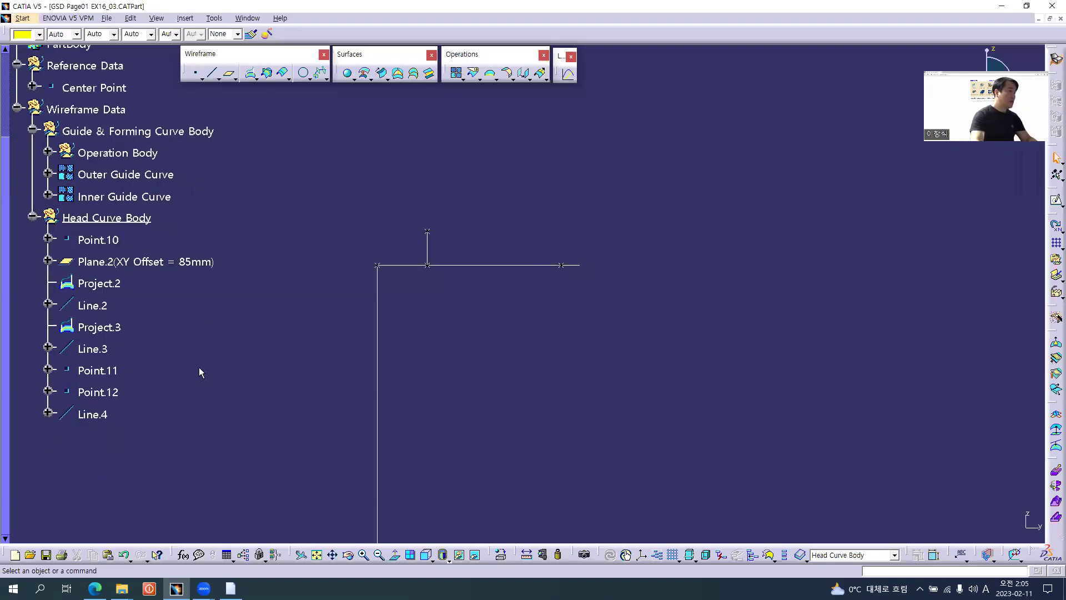
left_click(149, 266)
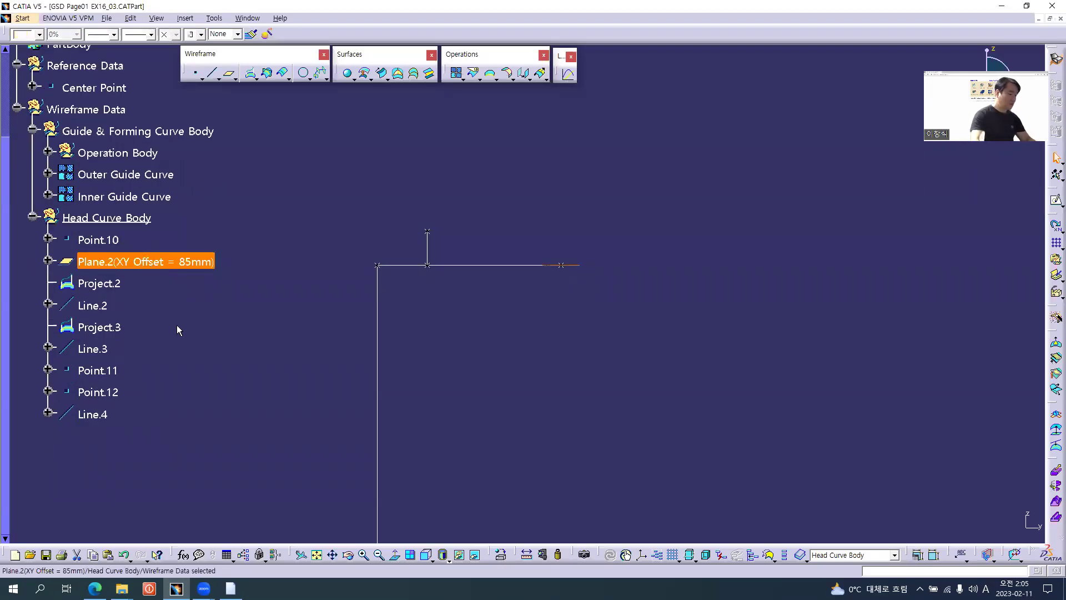
left_click(133, 221)
key("ctrl+v")
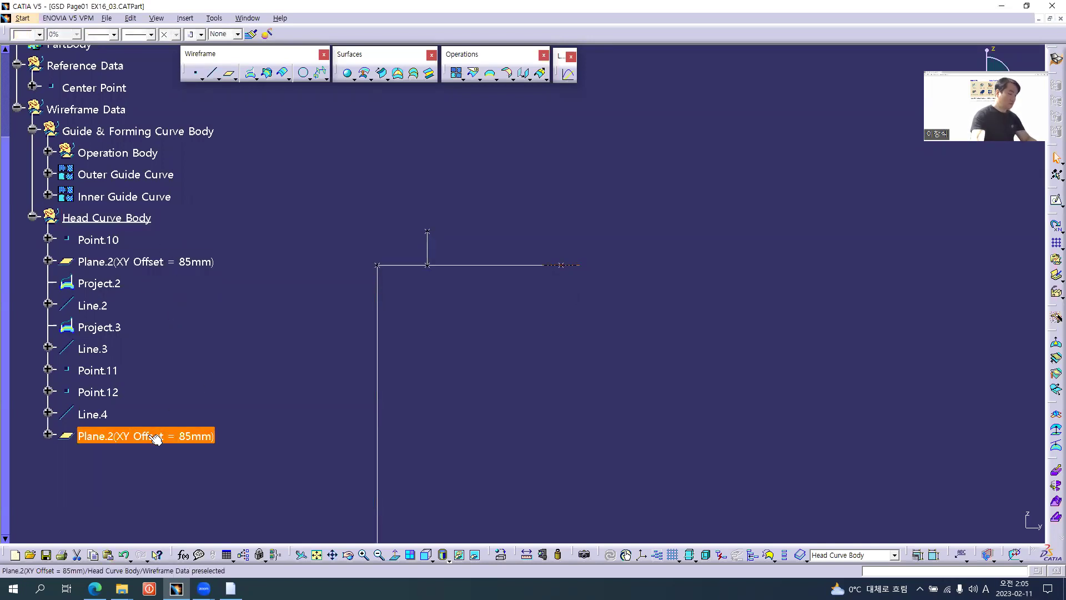
Step: Rename the pasted plane to Plane.3(XY Offset = 112mm), and set its offset from the xy plane to 112 mm
key("alt+Return")
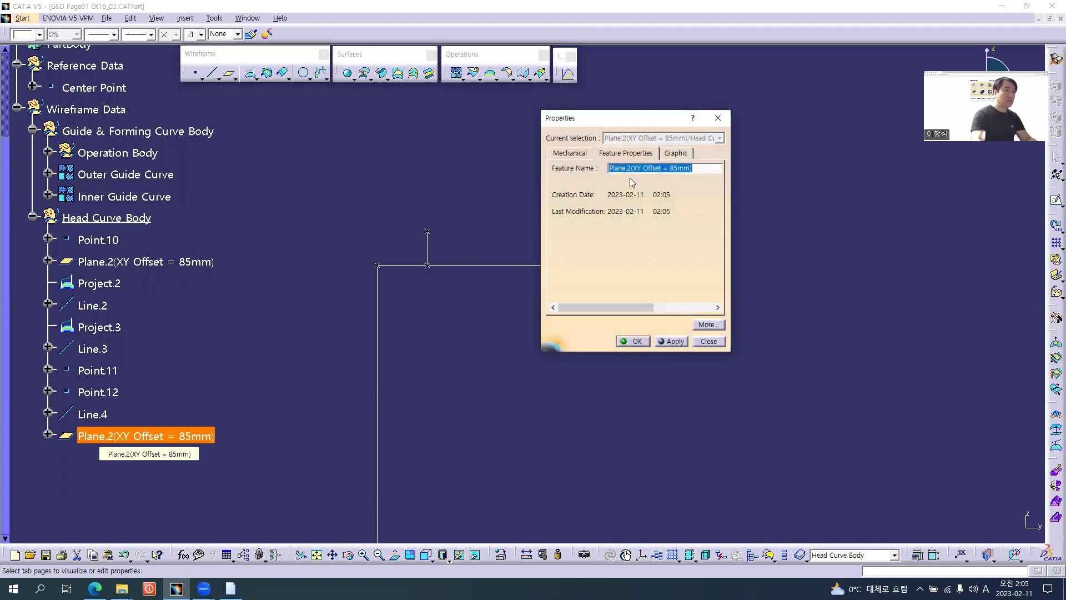
left_click(629, 168)
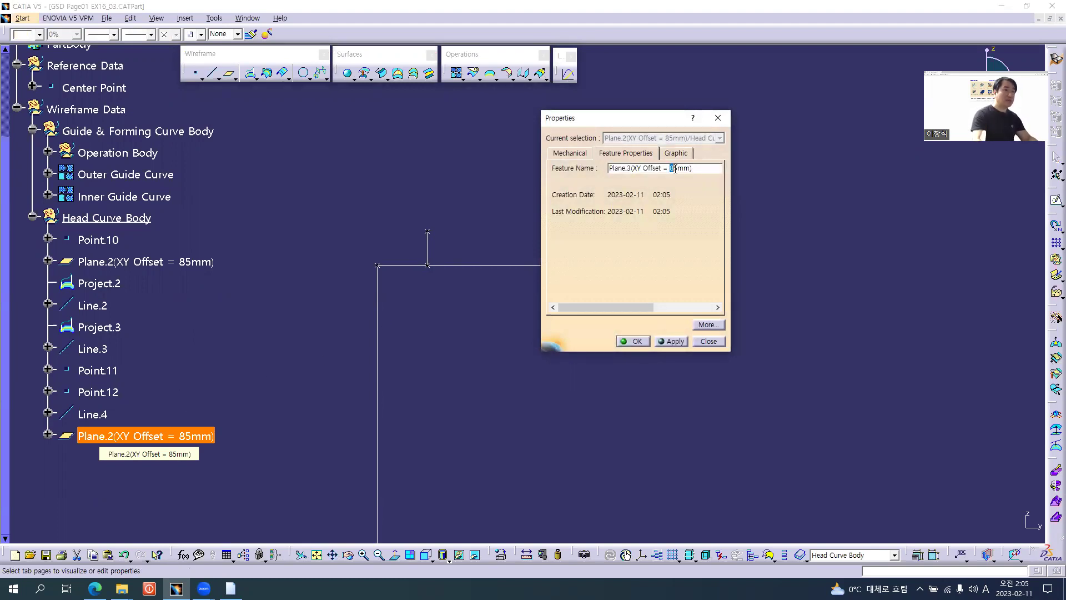
type("112")
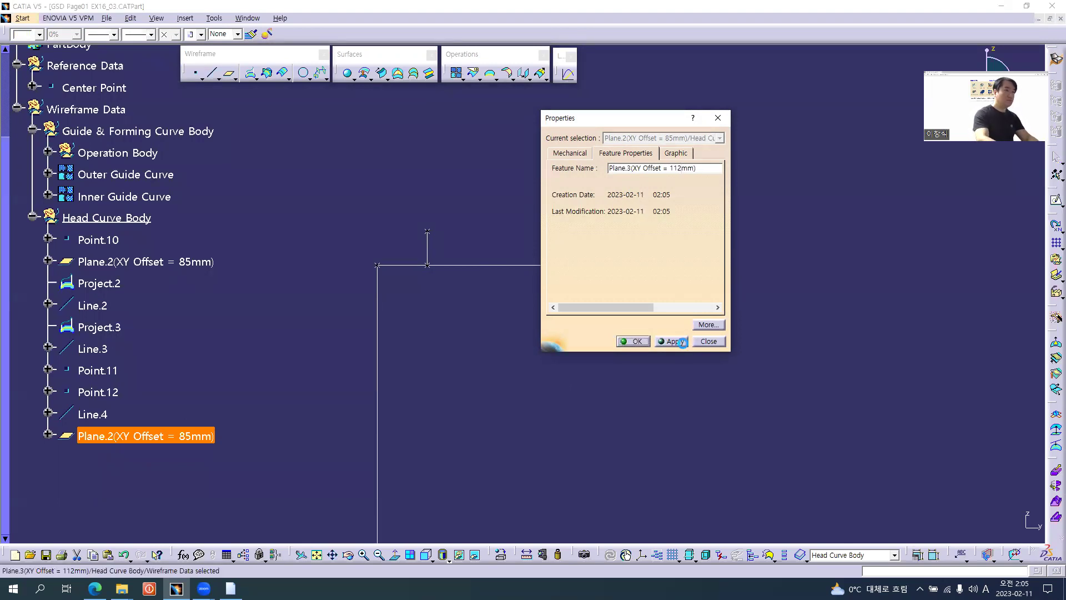
key("Return")
double_click(149, 436)
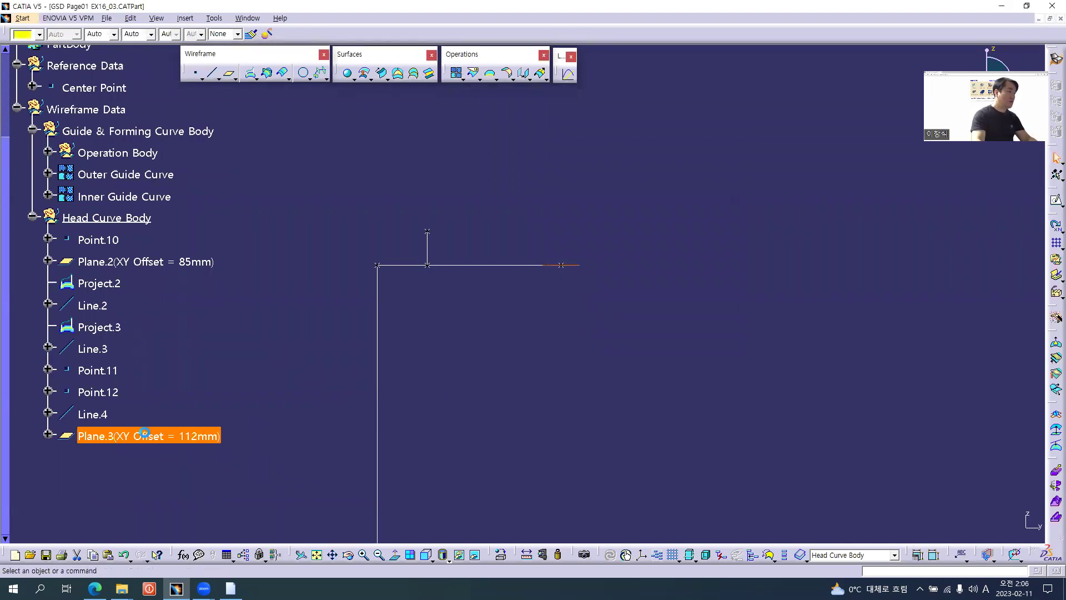
type("1")
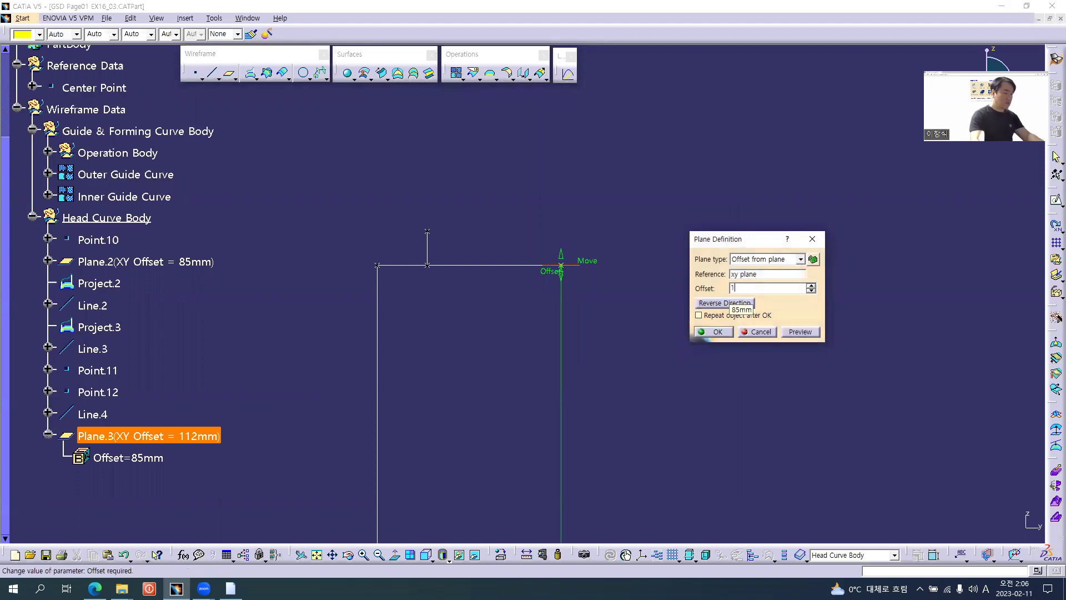
type("12")
key("Return")
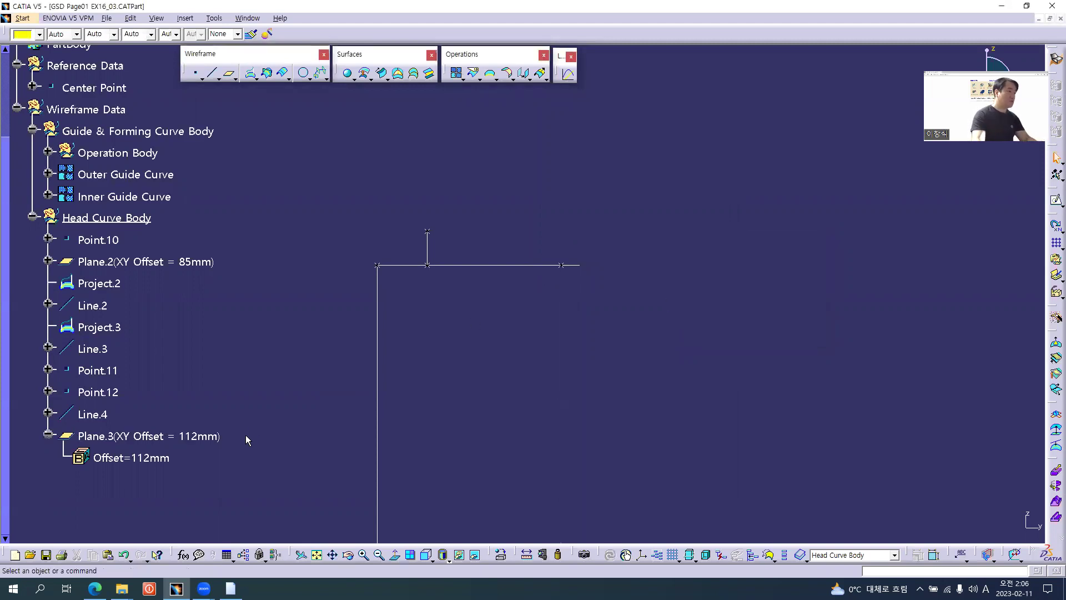
Step: Check the top of the threaded head on the drawing, and project Project.3 normally onto the 112 mm offset plane
scroll(246, 434, "down", 3)
middle_click_drag(486, 311, 489, 407)
mouse_move(543, 293)
middle_mouse_down()
mouse_move(522, 331)
mouse_move(523, 281)
middle_mouse_up()
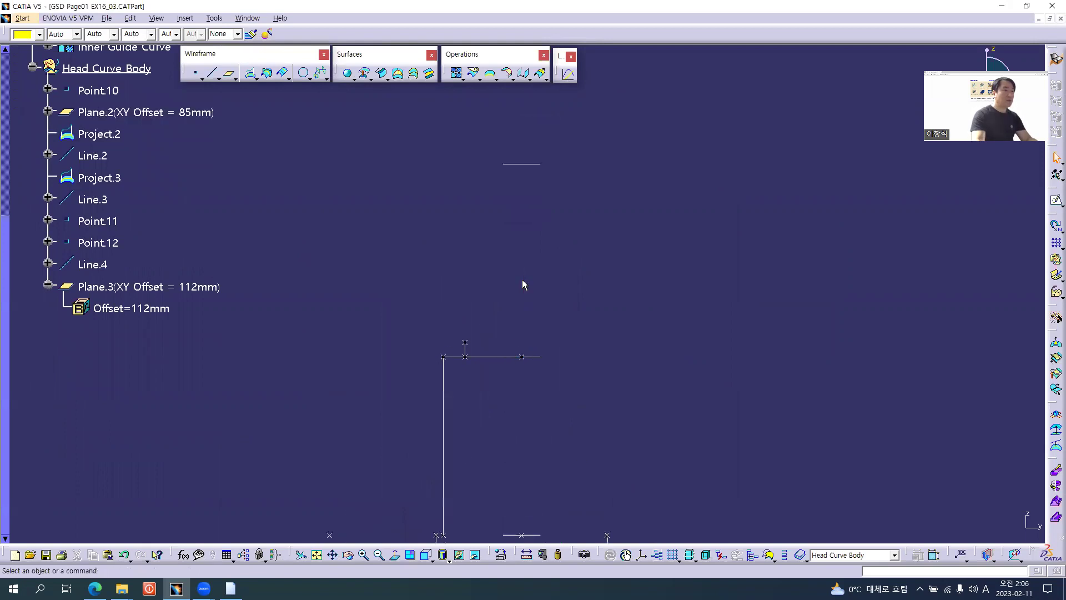
key("alt+Tab")
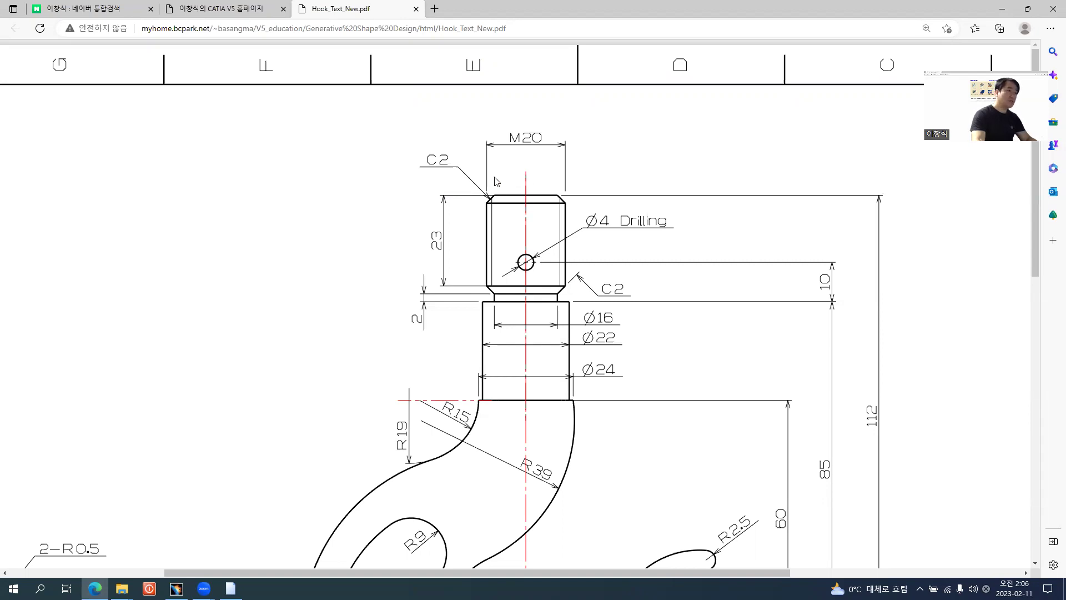
key("alt+Tab")
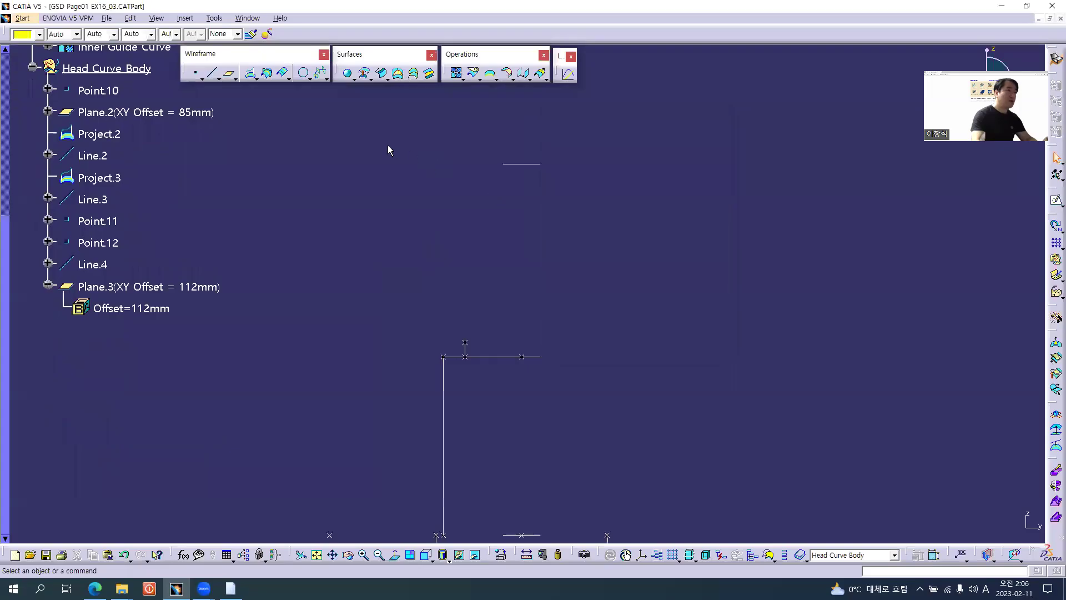
left_click(250, 72)
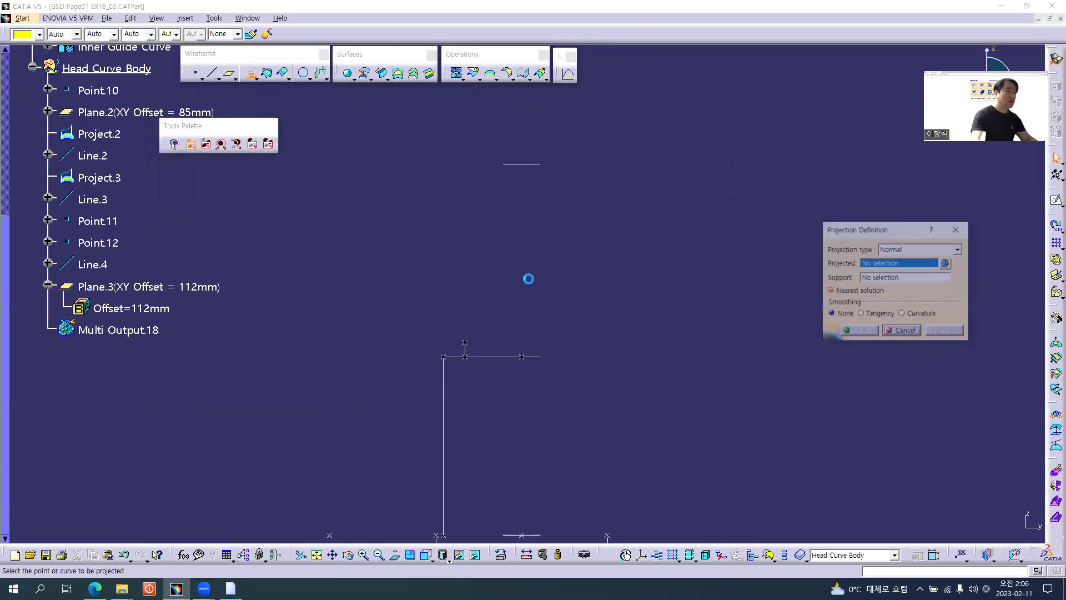
left_click(523, 356)
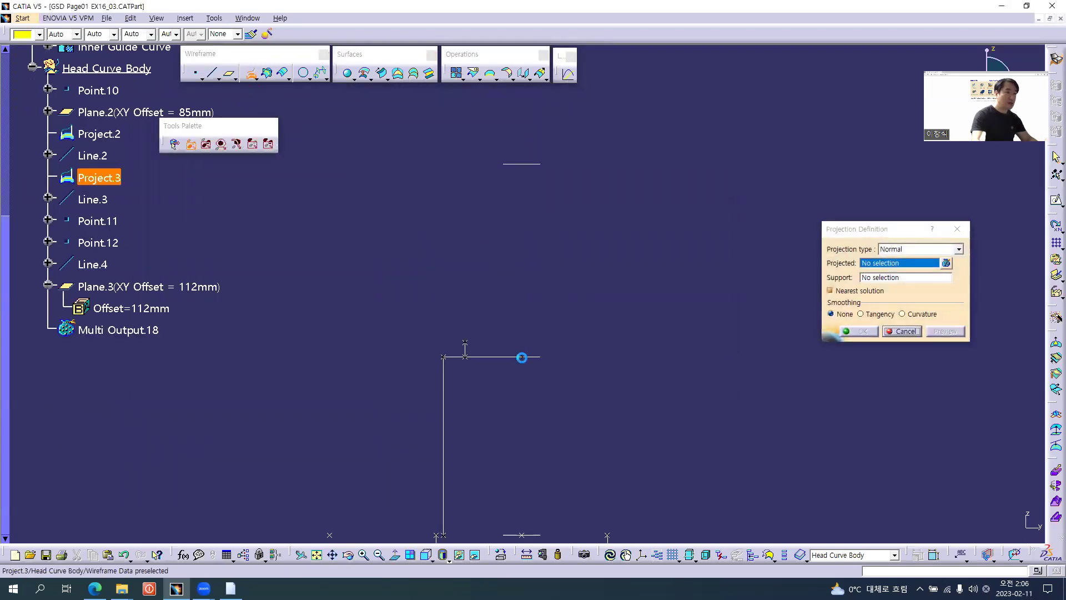
left_click(522, 163)
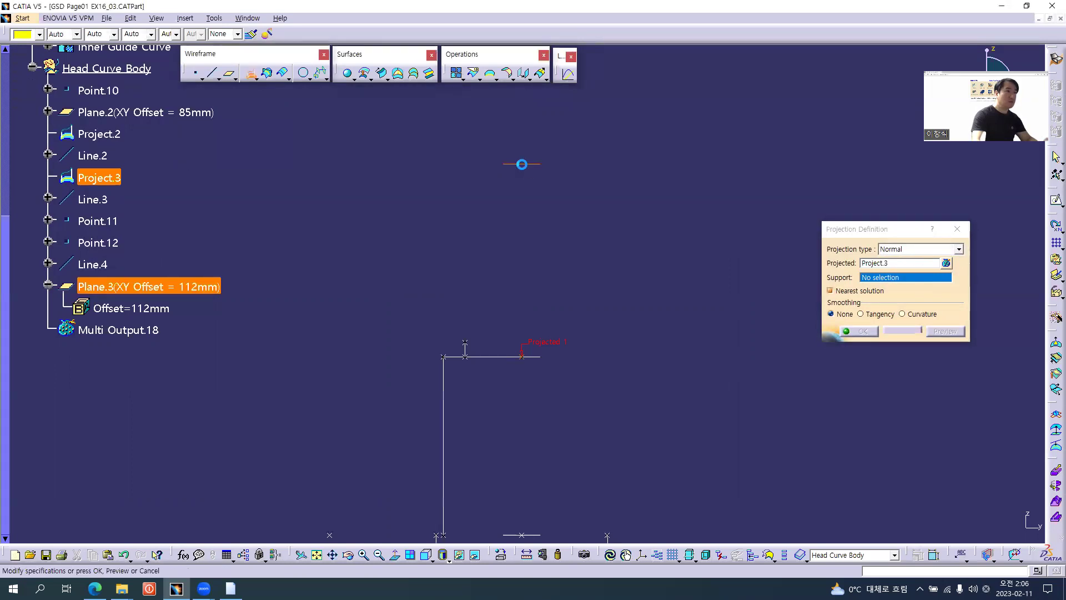
left_click(862, 331)
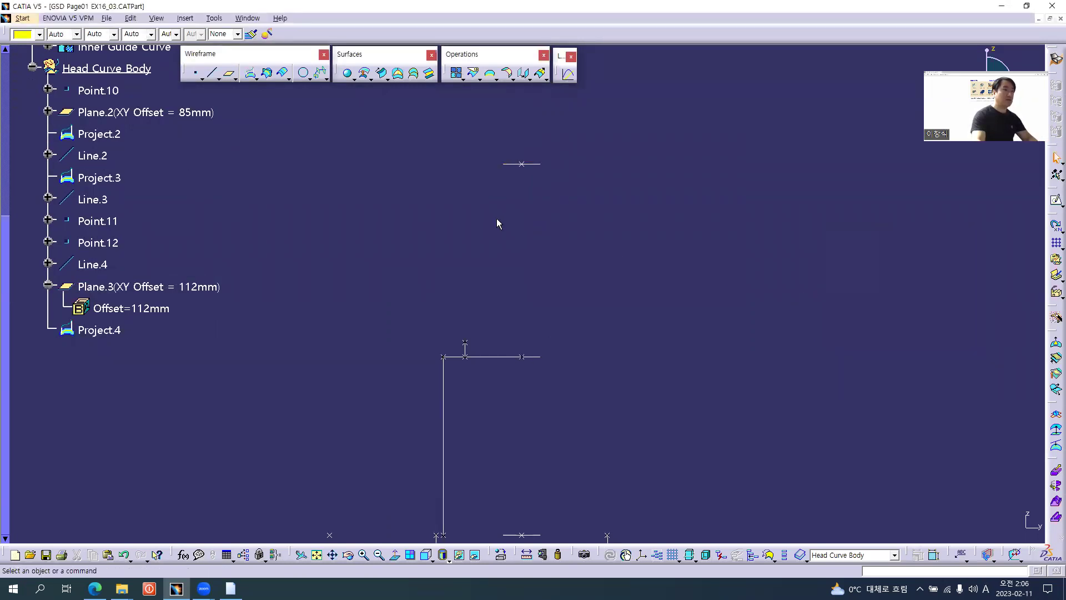
Step: Create a coordinate point referenced to Project.4 with X 0, Y -10 and Z 0 mm, checking the M20 thread size on the drawing
left_click(196, 73)
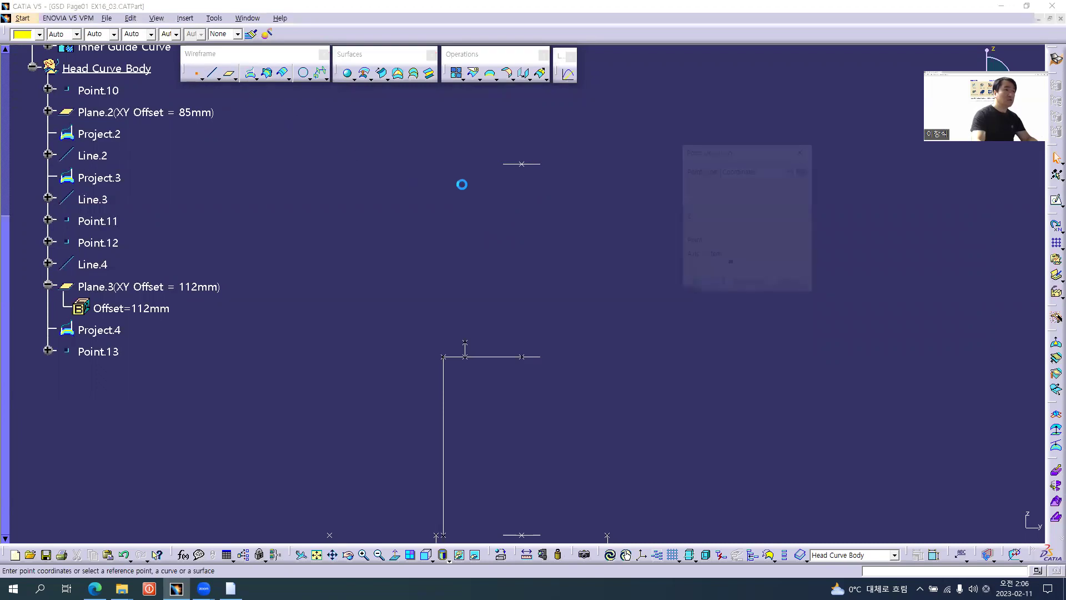
left_click(522, 164)
key("Tab")
type("-10")
key("Tab")
type("0")
key("Tab")
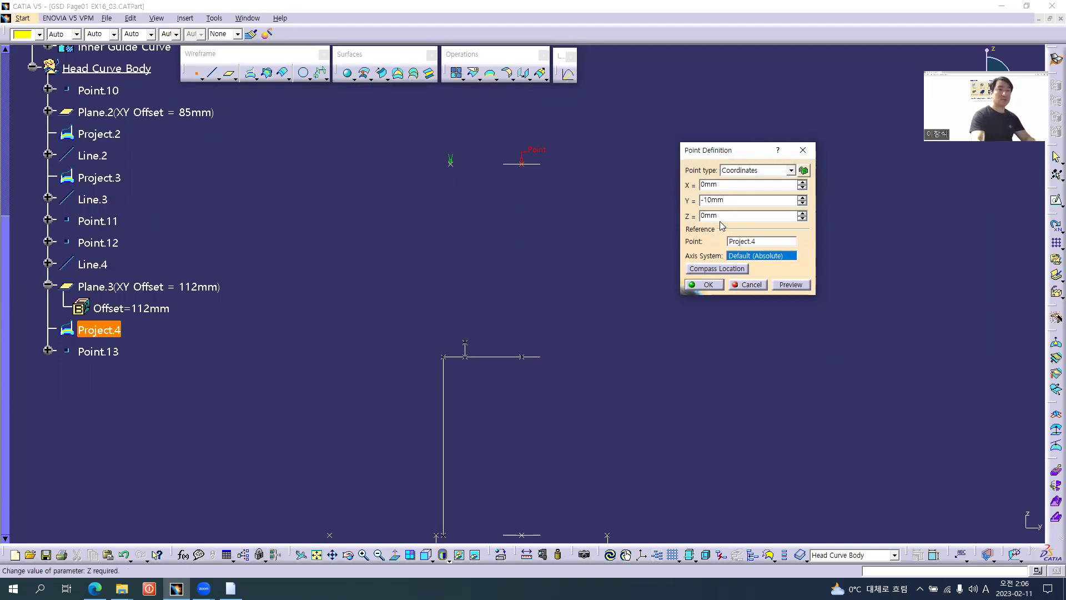
key("alt+Tab")
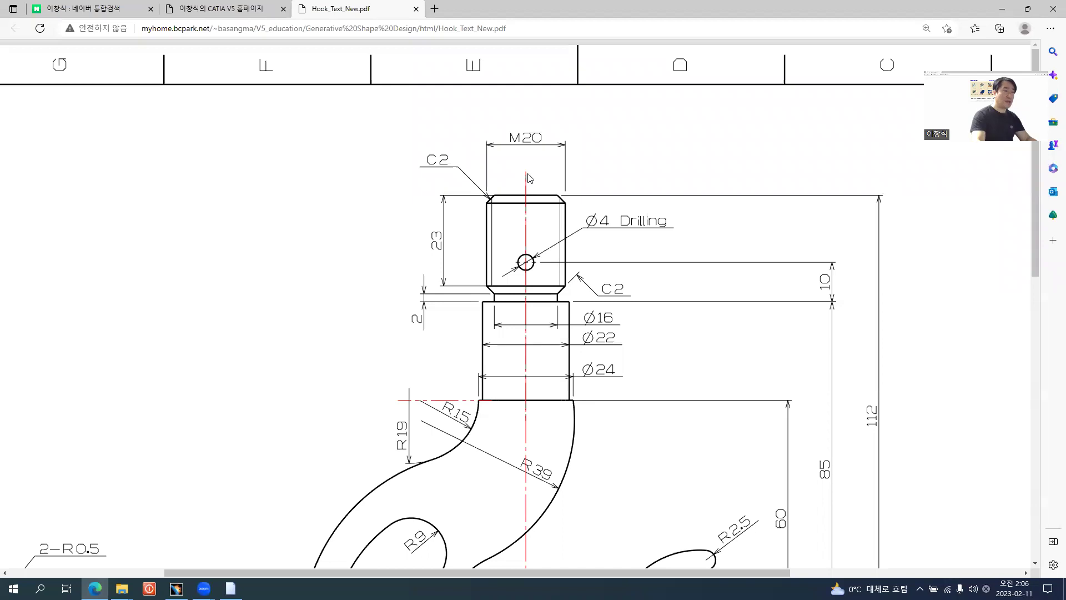
scroll(527, 171, "up", 2, "ctrl")
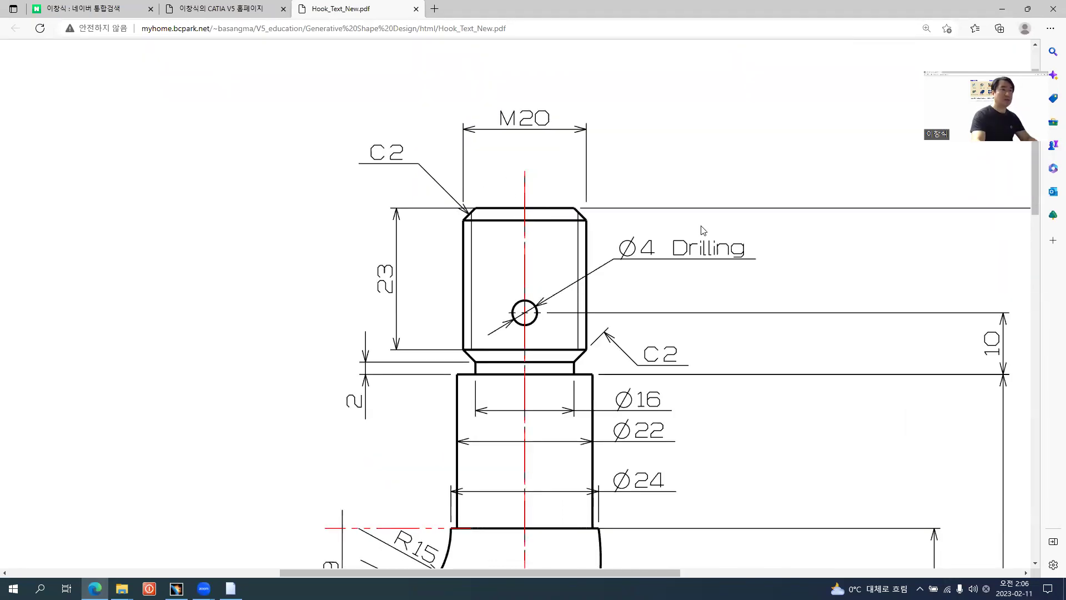
key("alt+Tab")
left_click(717, 286)
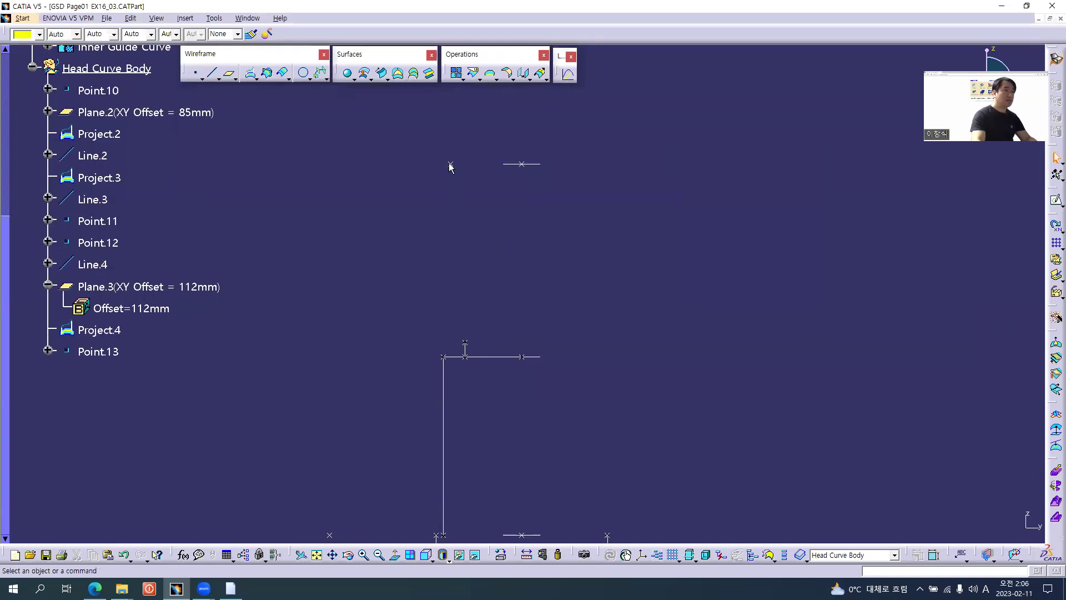
Step: Create a Point-Point line from Project.4 to Point.13 as the head's top edge
left_click(212, 72)
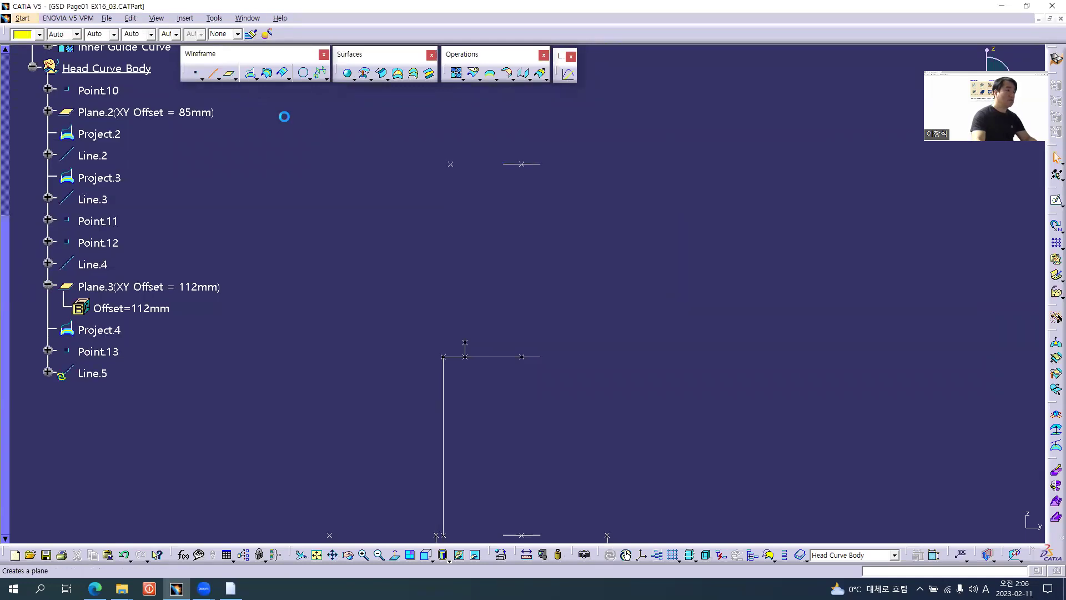
left_click(522, 164)
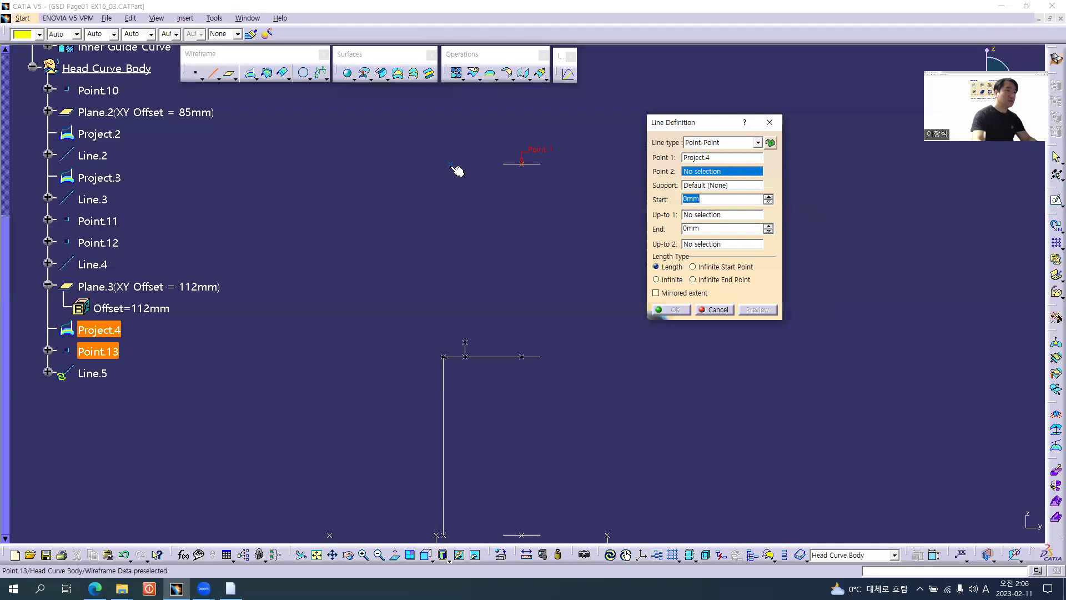
left_click(451, 164)
left_click(673, 310)
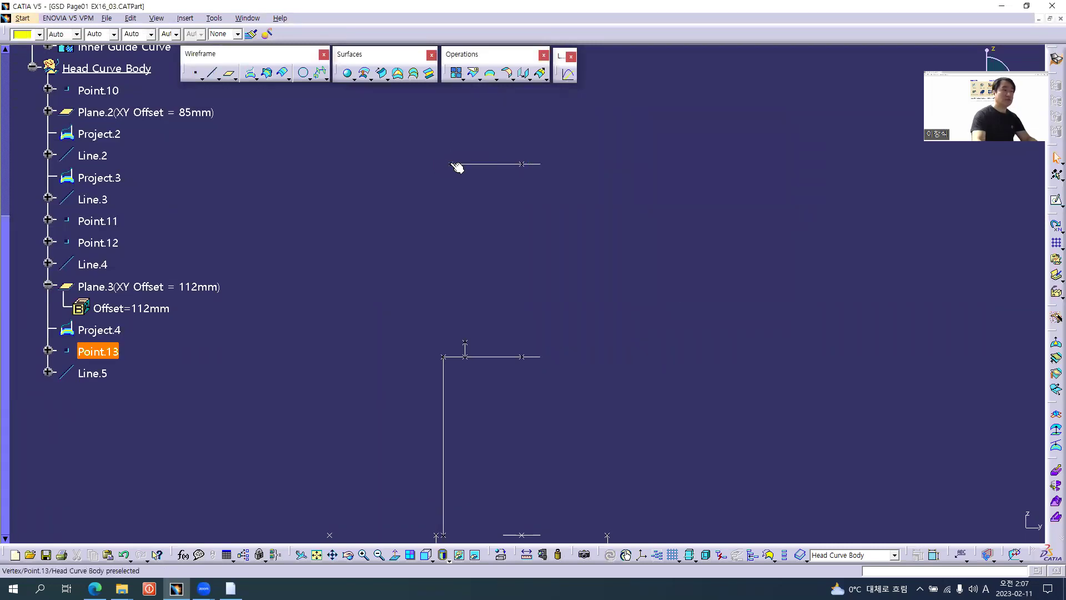
Step: Check the thread length on the drawing, and define a Point-Direction line through Point.13 with the 112 mm offset plane as its direction
key("alt+Tab")
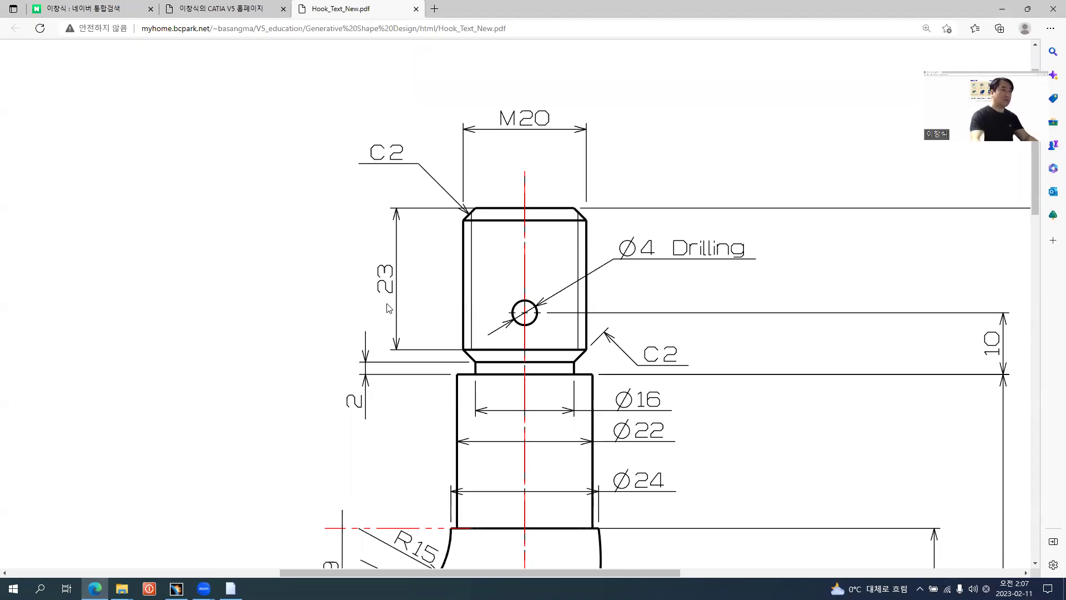
key("alt+Tab")
left_click(212, 73)
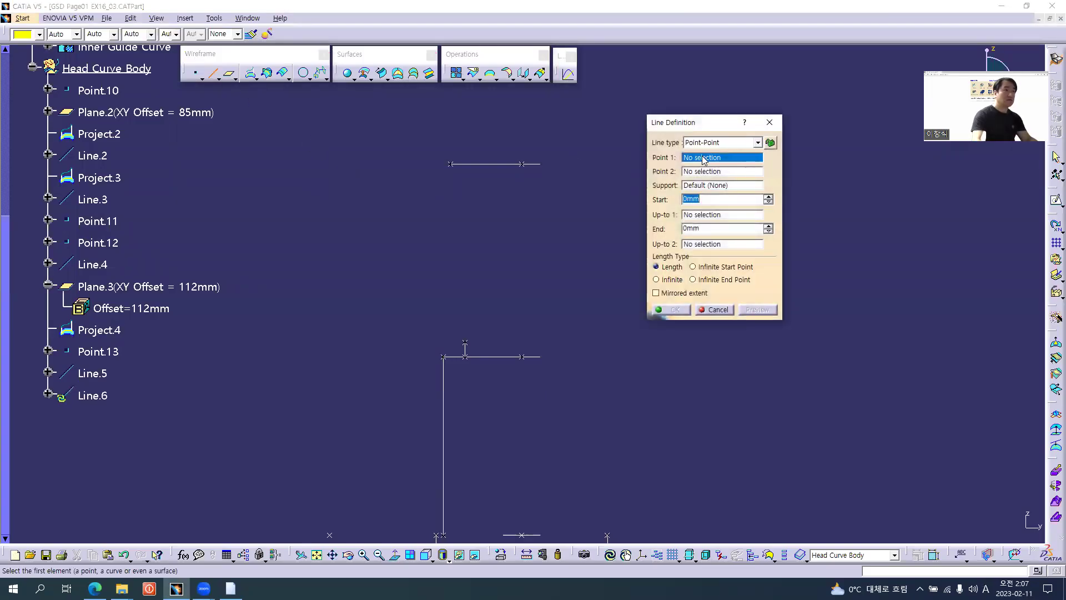
left_click(709, 143)
left_click(706, 162)
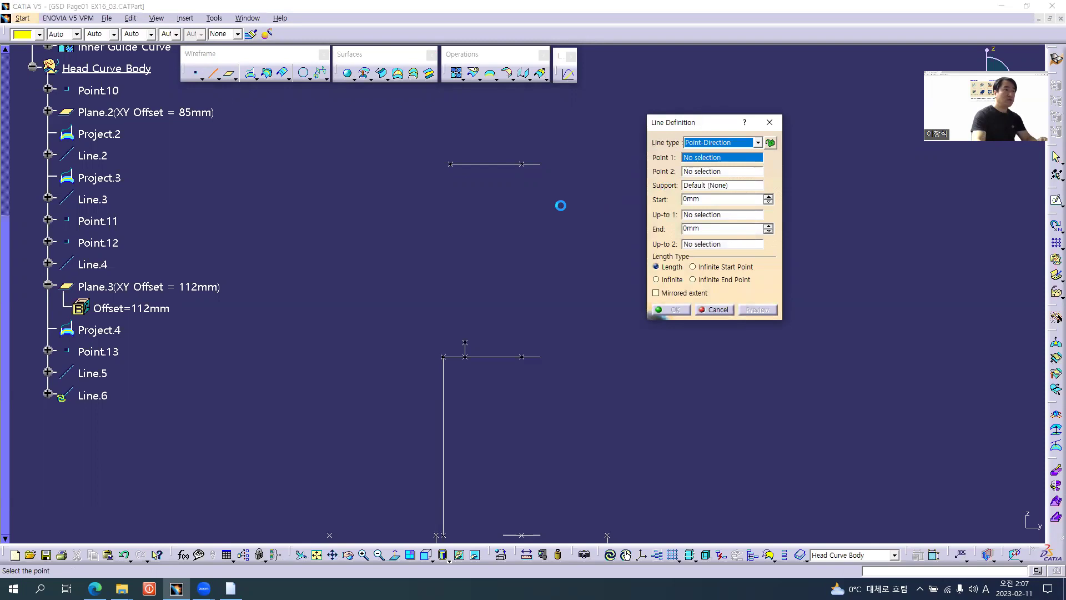
left_click(452, 164)
middle_click_drag(505, 228, 495, 216)
middle_click_drag(574, 189, 518, 209)
left_click(525, 204)
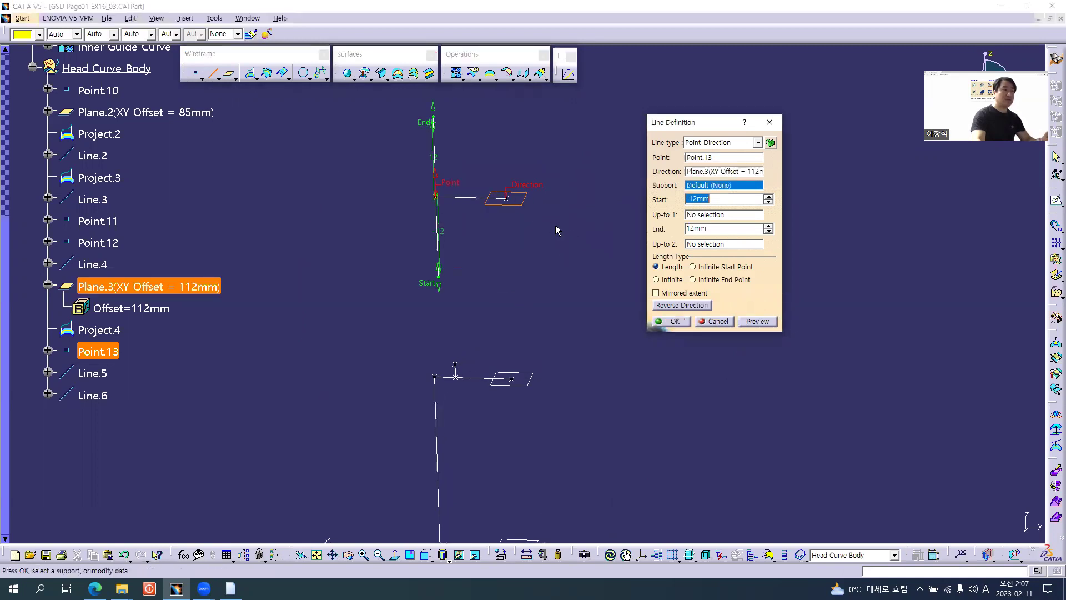
Step: Set the Point-Direction line's start to -23 mm and its end to 0 mm, and create it as the thread's vertical edge
left_click_drag(430, 286, 428, 318)
left_click_drag(722, 199, 619, 203)
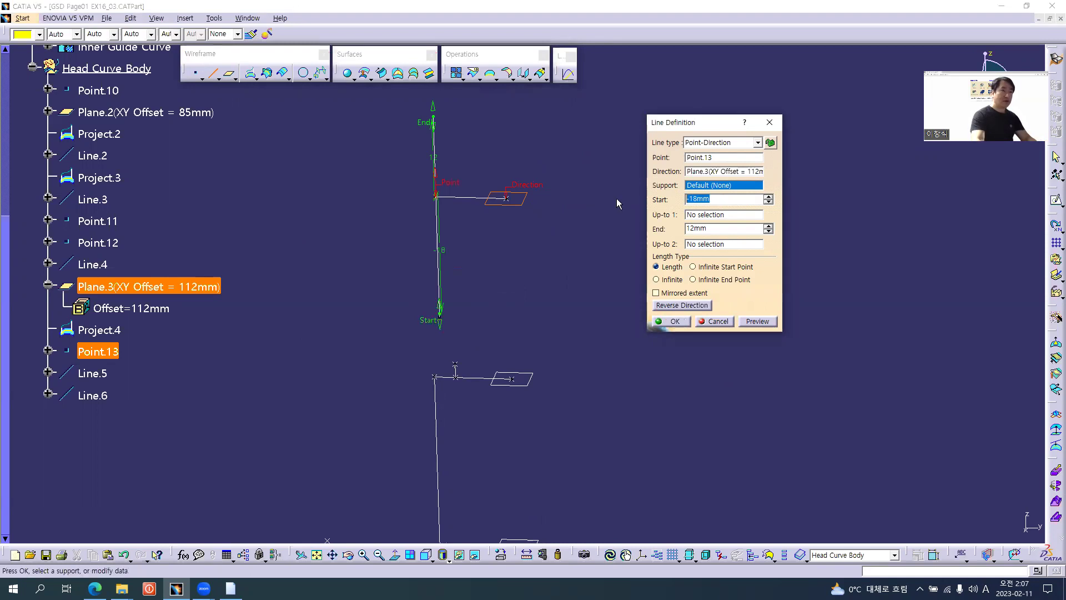
type("-23")
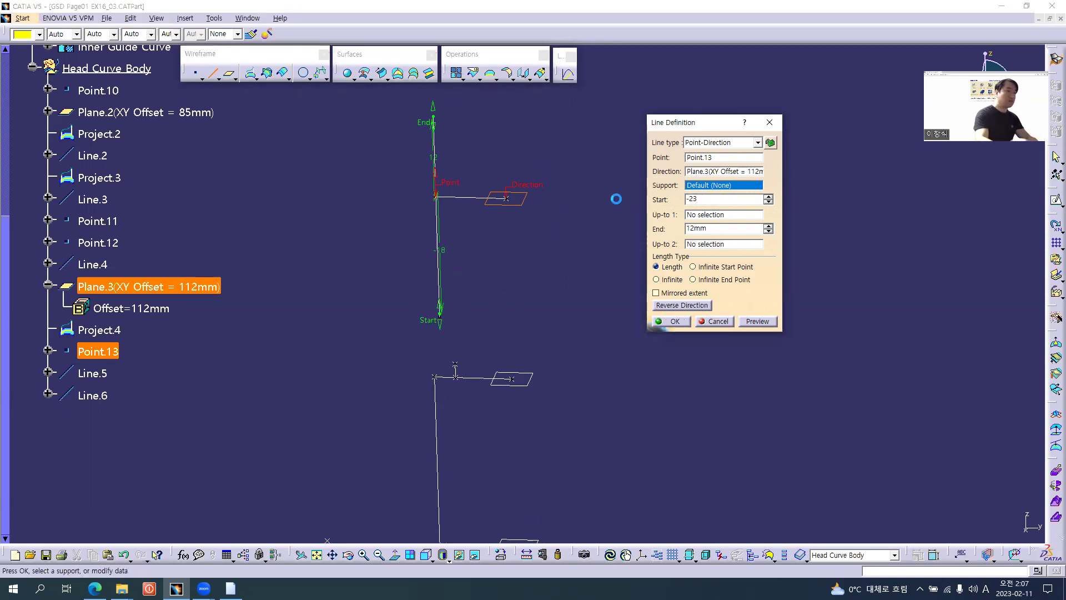
key("alt+Tab")
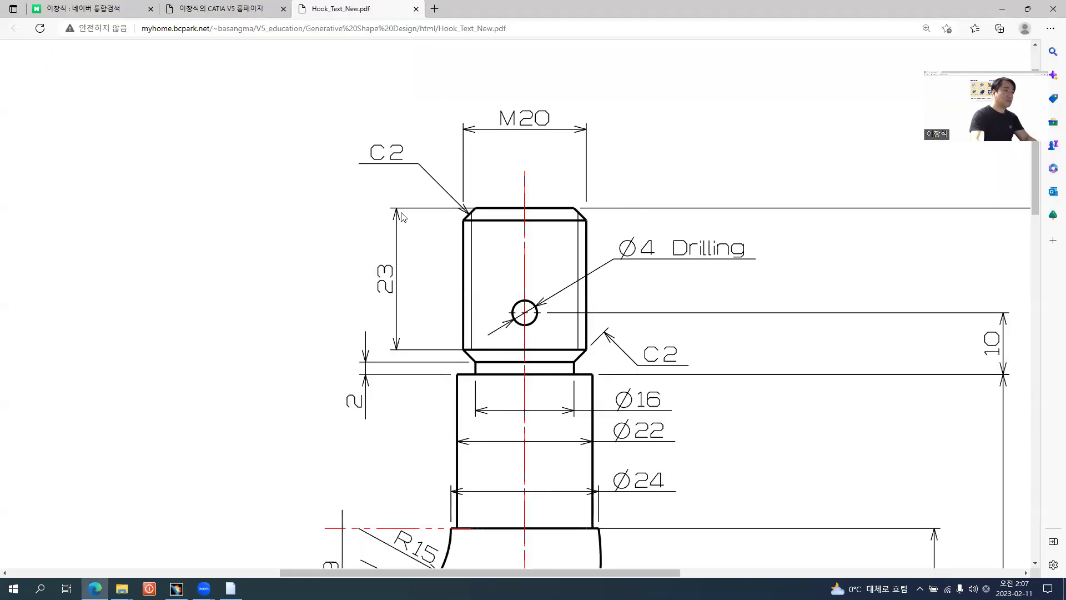
key("alt+Tab")
left_click_drag(711, 228, 575, 235)
type("0")
left_click(551, 283)
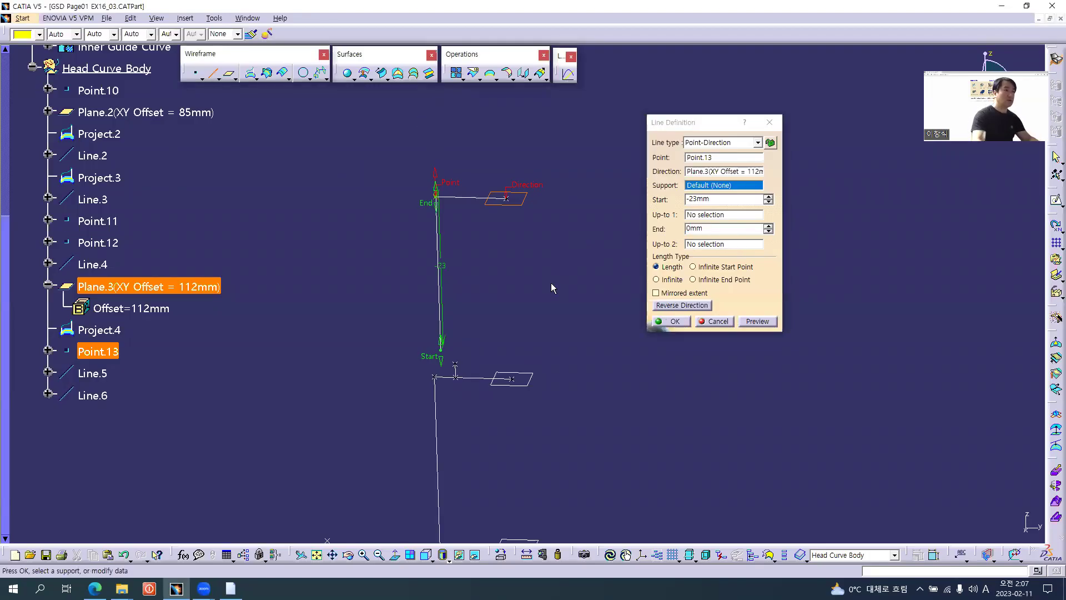
left_click(673, 321)
Step: Create an On curve point on the thread's vertical edge, Line.6, at a curve length ratio of 0, at its lower end
middle_click_drag(465, 316, 480, 369)
middle_click_drag(470, 157, 437, 274)
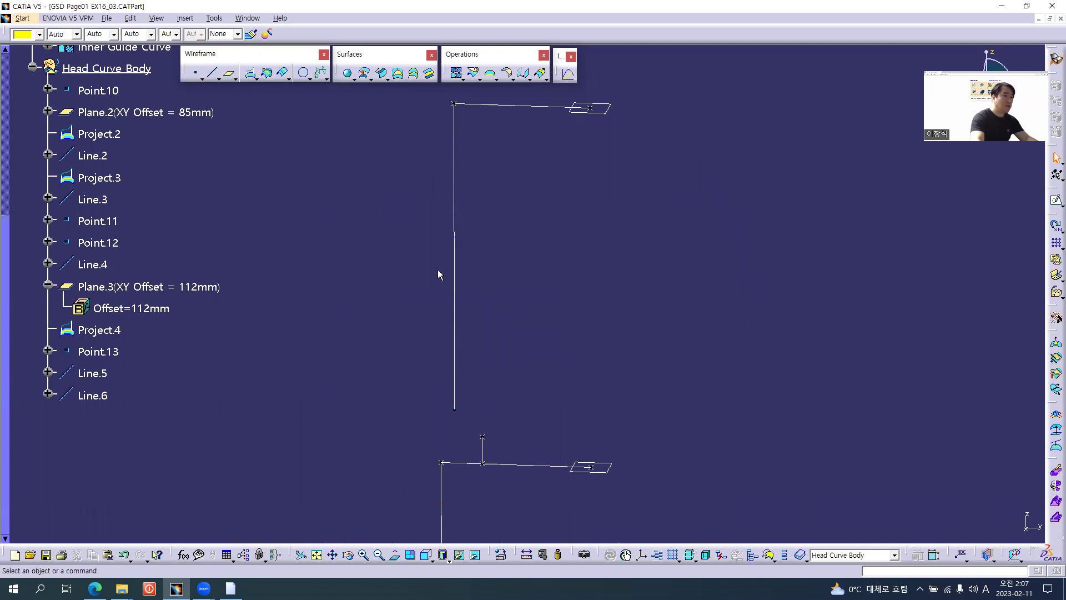
left_click(426, 554)
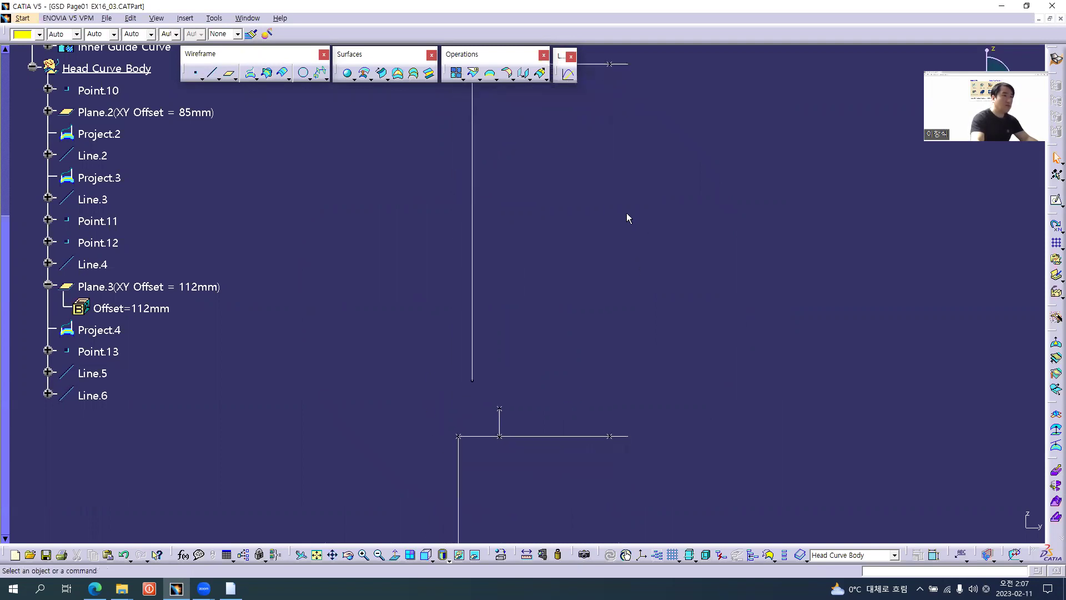
middle_click_drag(594, 182, 565, 223)
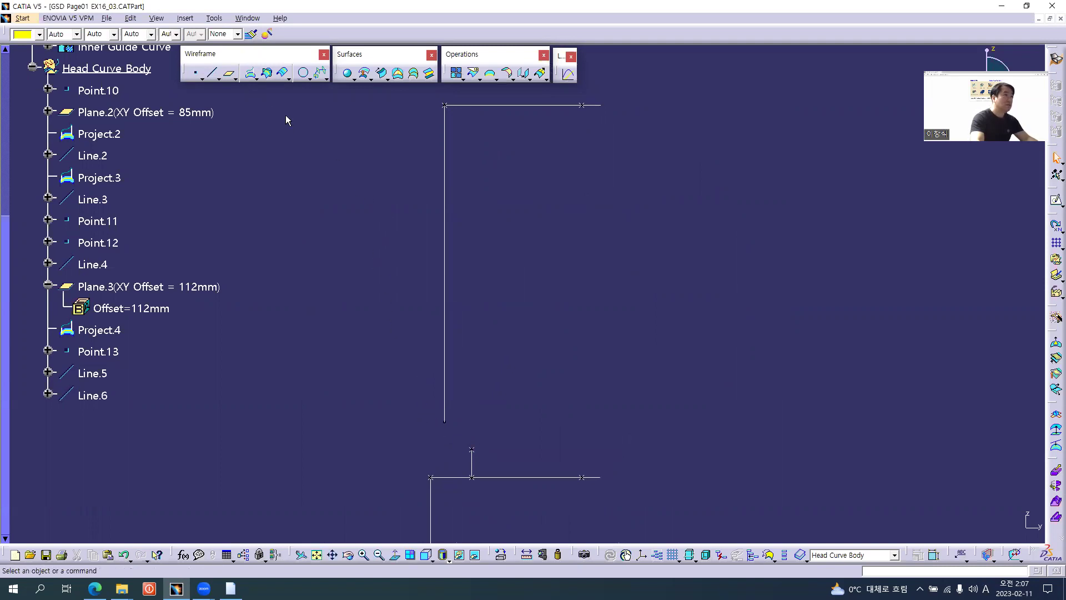
left_click(199, 73)
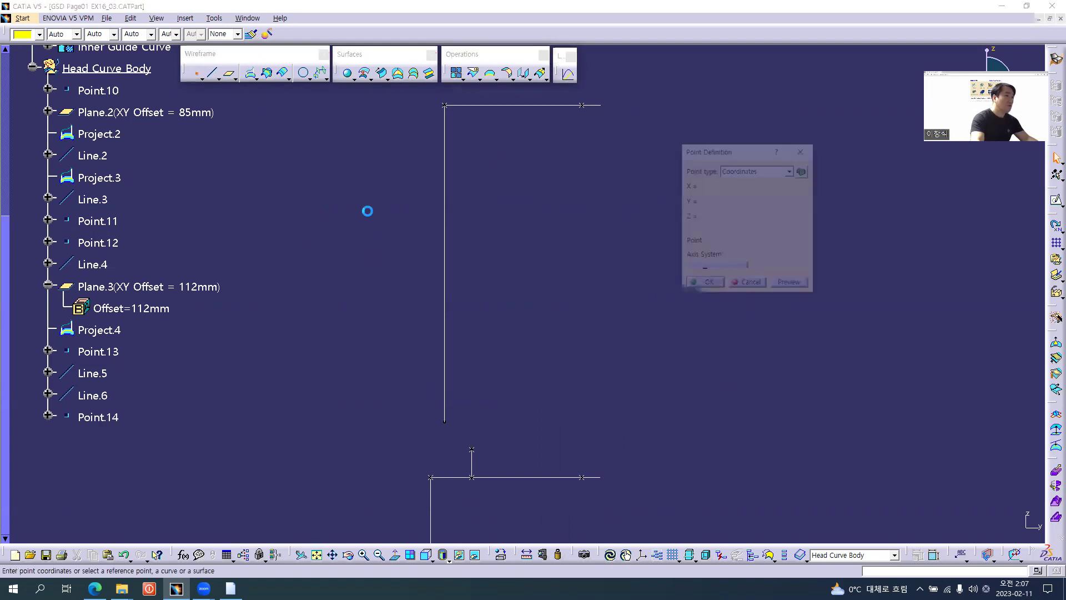
left_click(450, 231)
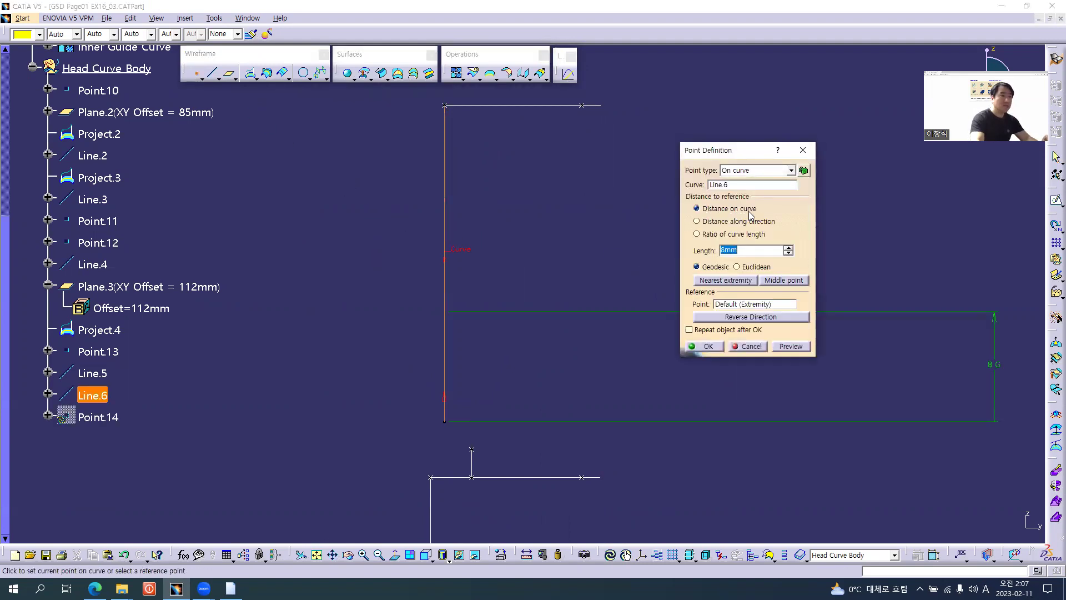
left_click(716, 238)
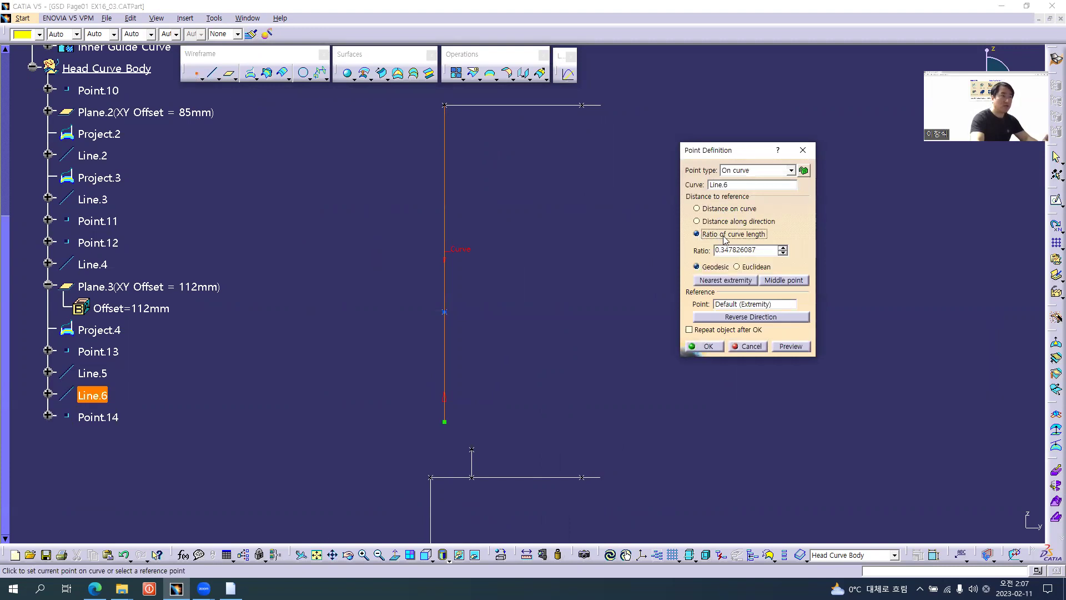
double_click(731, 249)
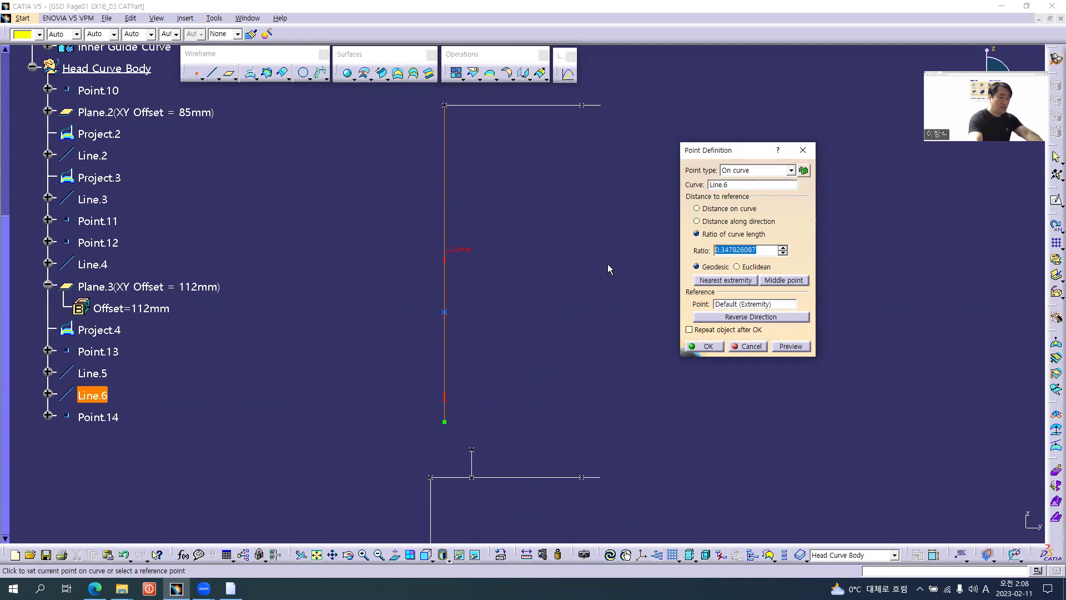
type("0")
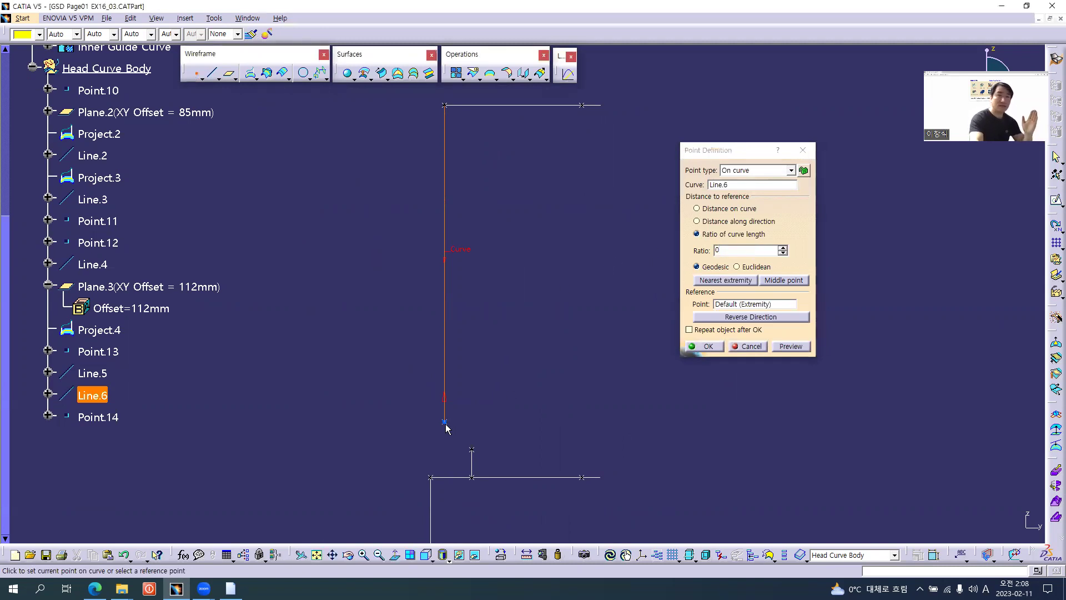
left_click(707, 346)
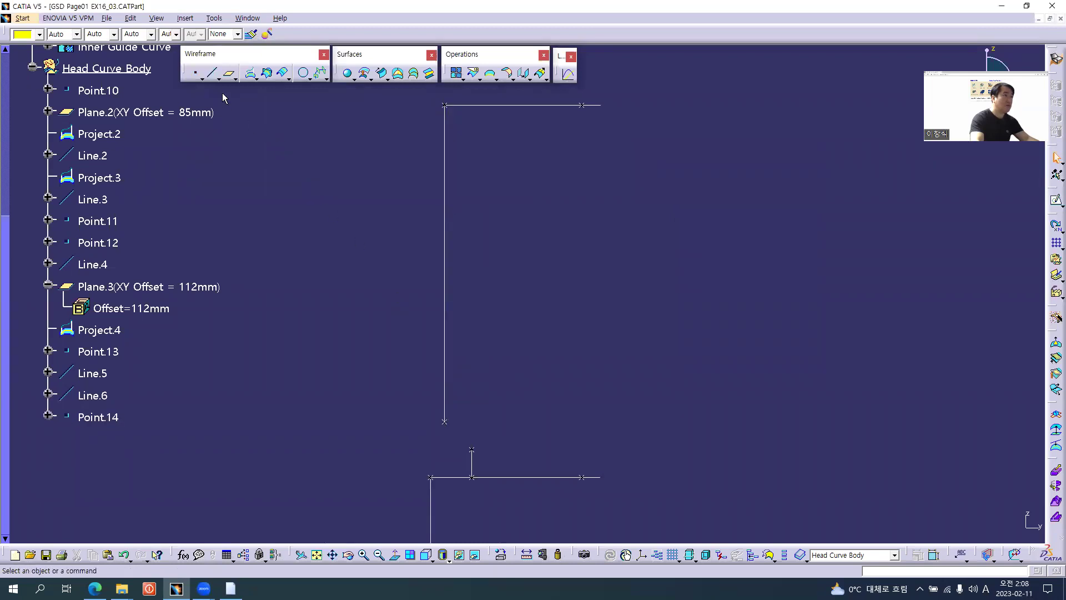
Step: Create a Point-Point line from Point.14 to the upper end of the short vertical line below the thread
left_click(212, 73)
left_click(446, 423)
left_click(471, 449)
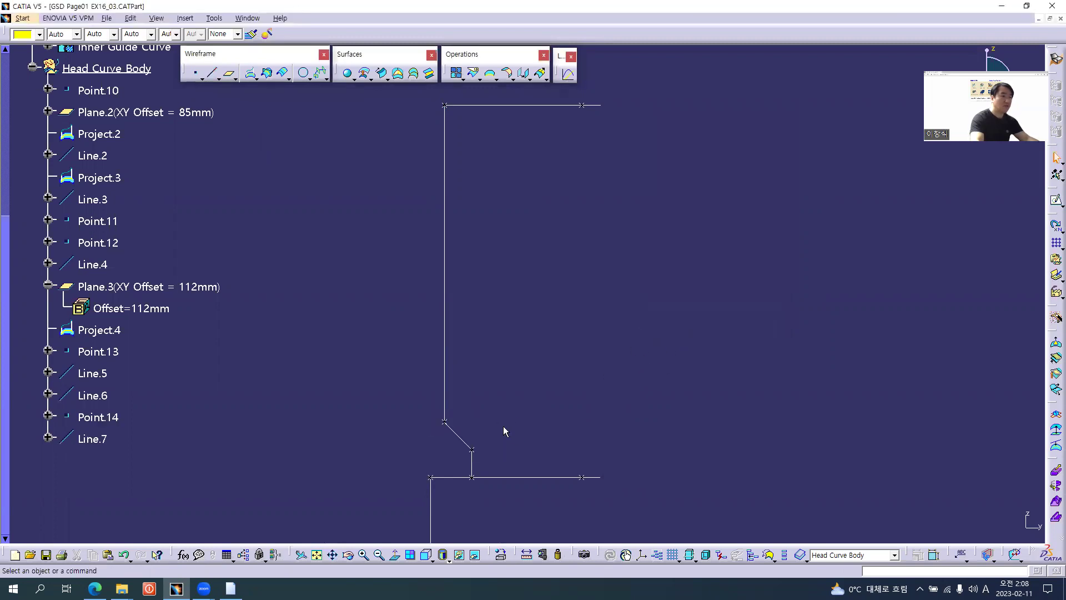
Step: Check the C2 chamfer on the thread's top corner in the drawing, and start a Coordinates point referenced to Point.13
middle_click_drag(456, 168, 614, 249)
key("alt+Tab")
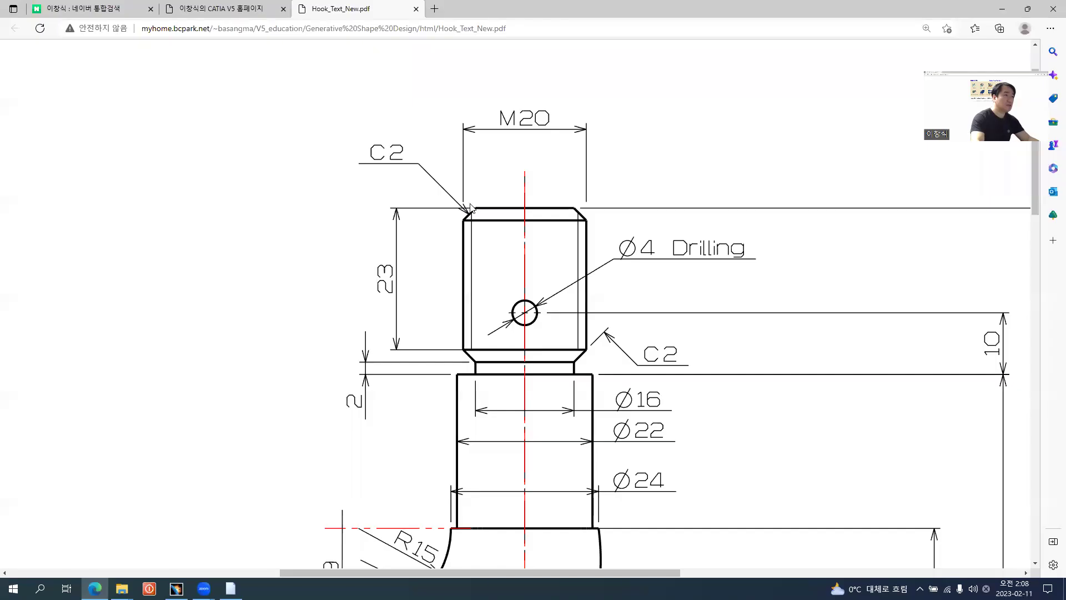
key("alt+Tab")
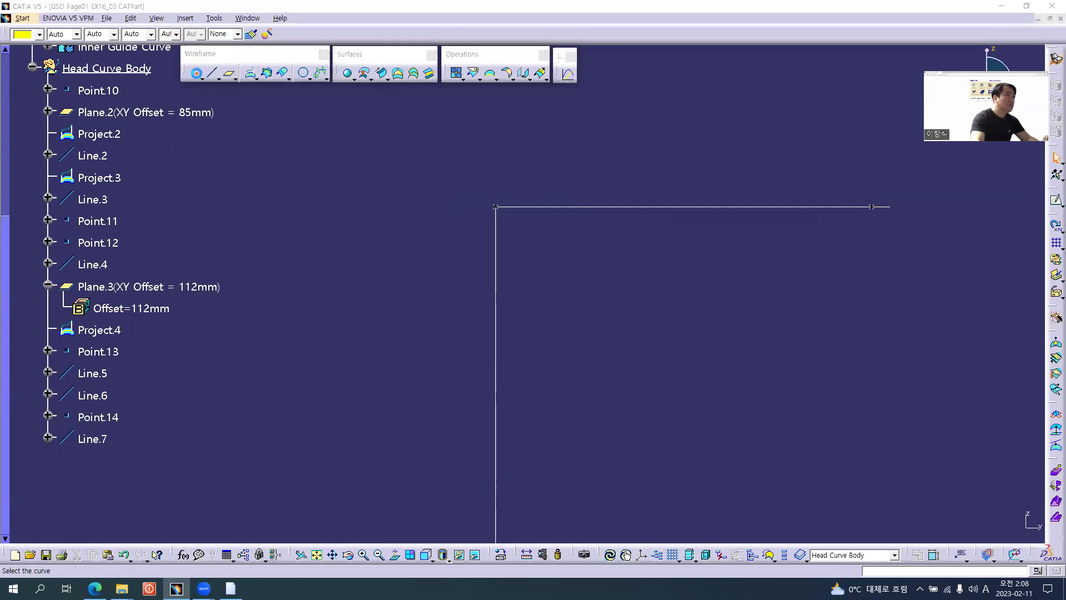
left_click(196, 73)
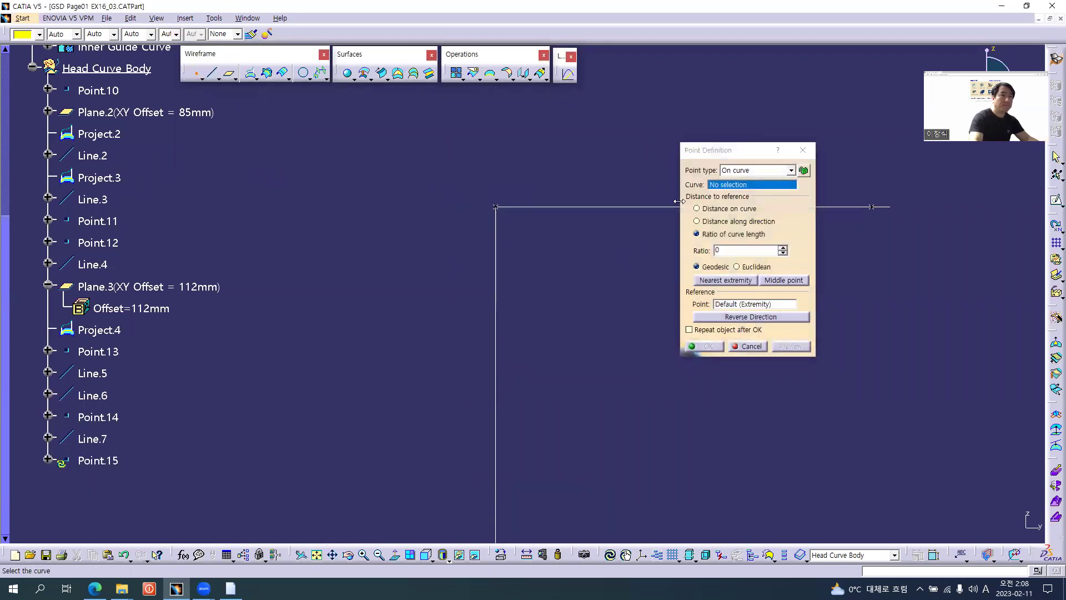
left_click(744, 171)
left_click(741, 181)
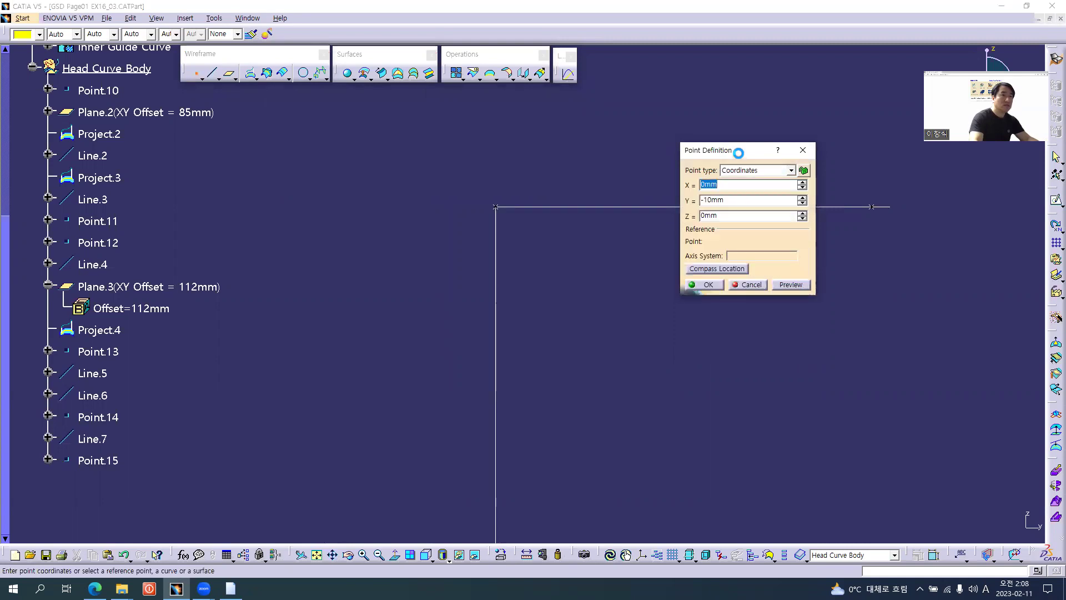
left_click_drag(740, 161, 731, 268)
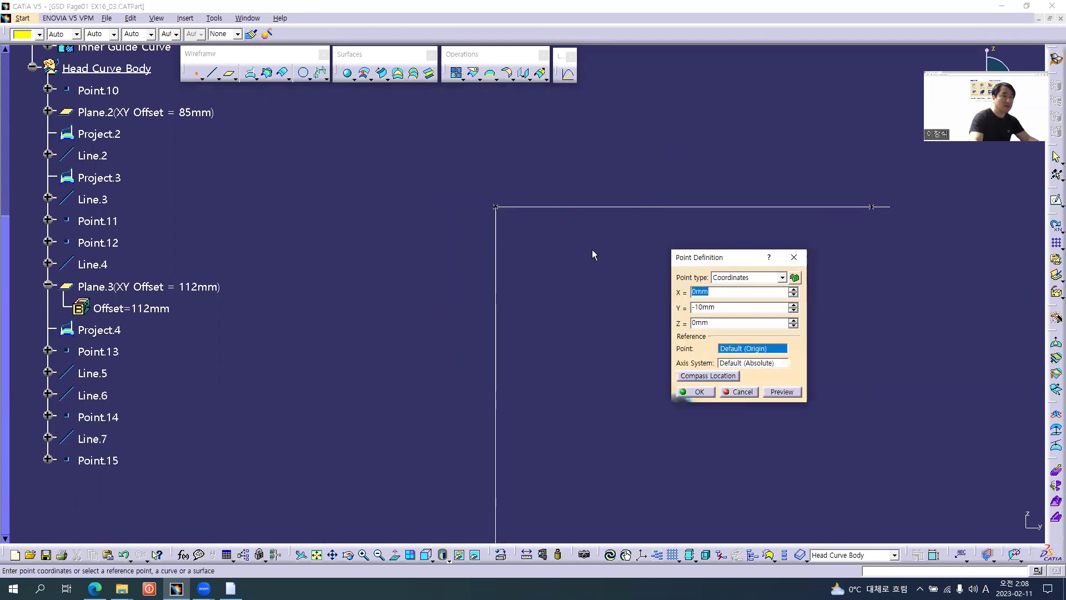
left_click(496, 207)
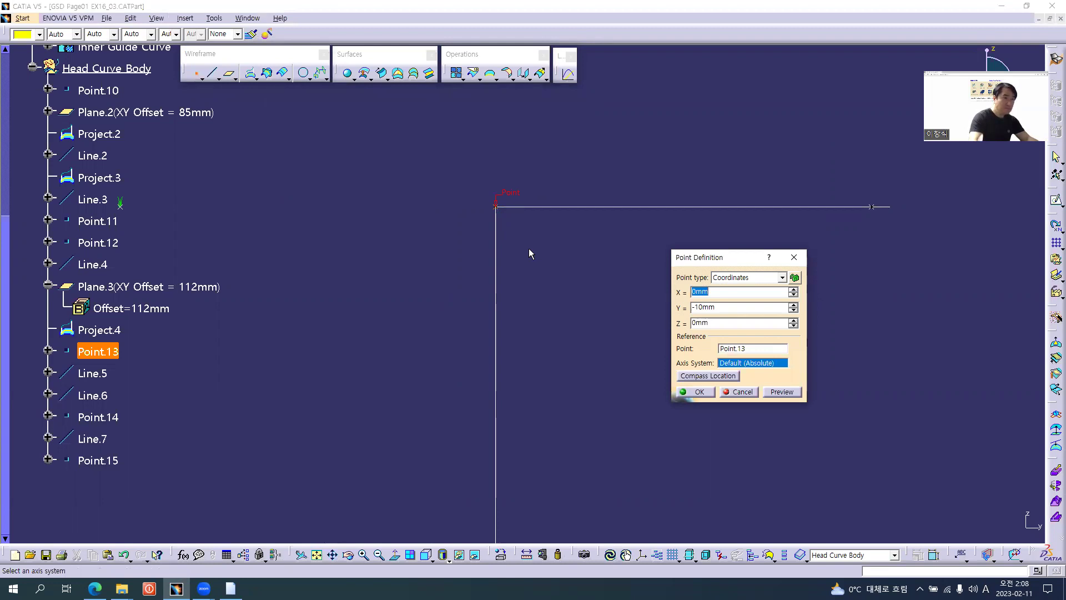
Step: Change the point type to On curve on the top edge, Line.5, using distance on curve from Point.13
left_click(731, 278)
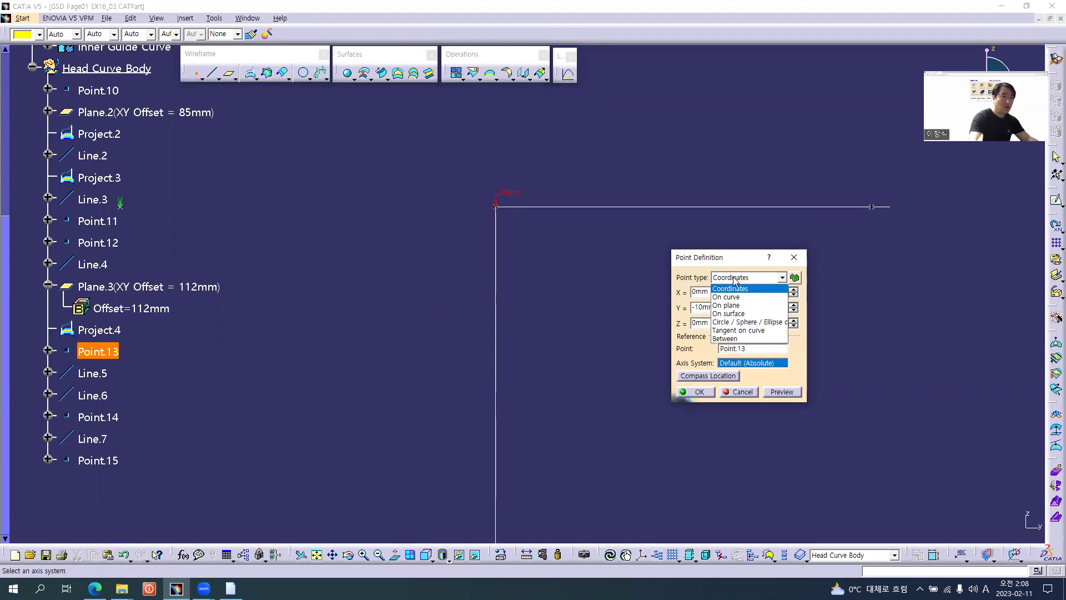
left_click(730, 295)
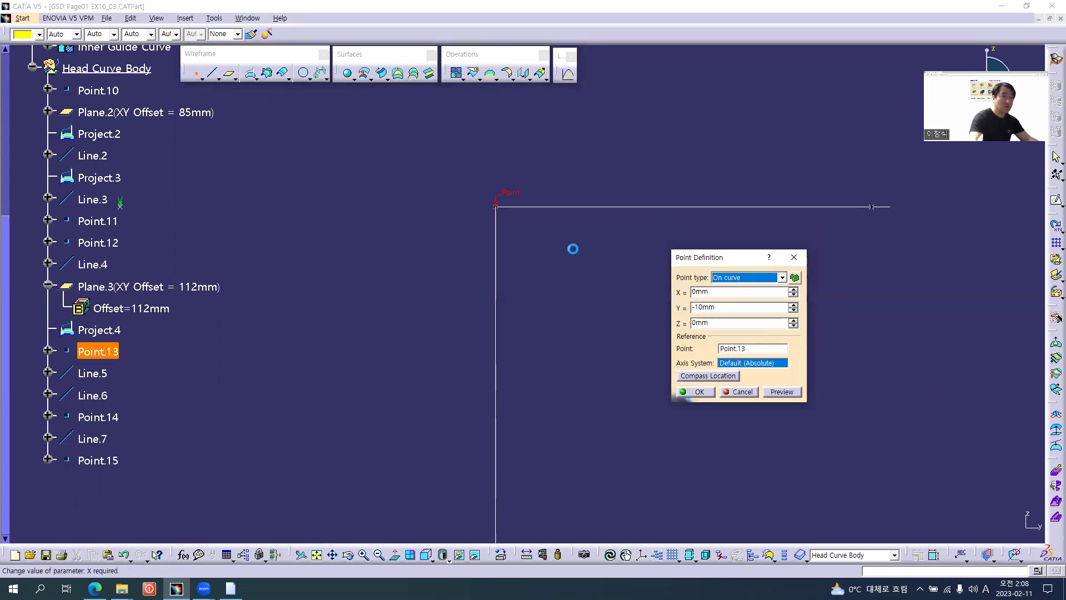
left_click(555, 207)
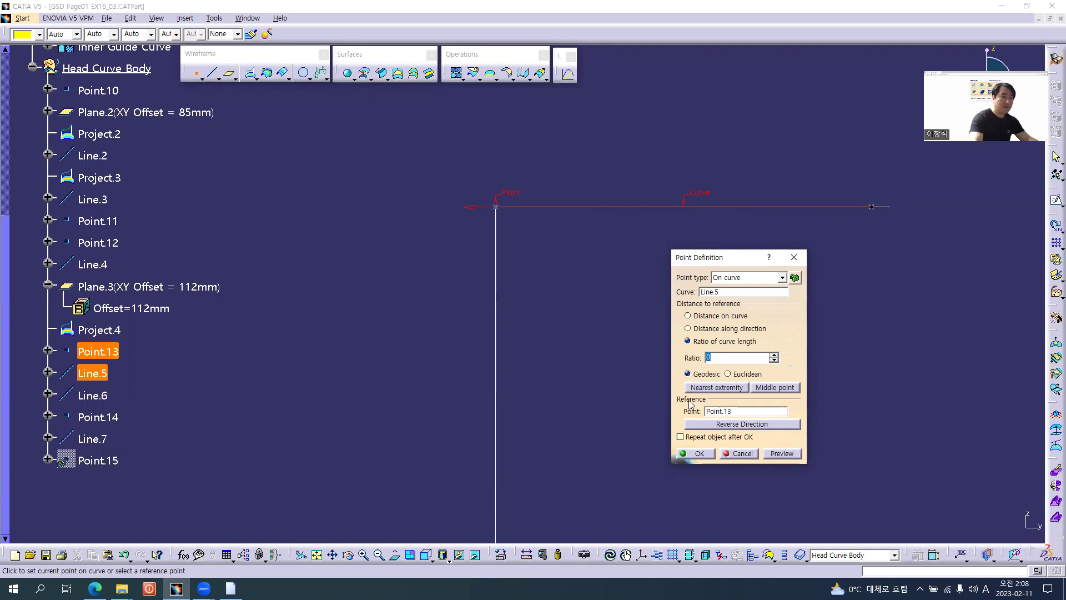
left_click(727, 410)
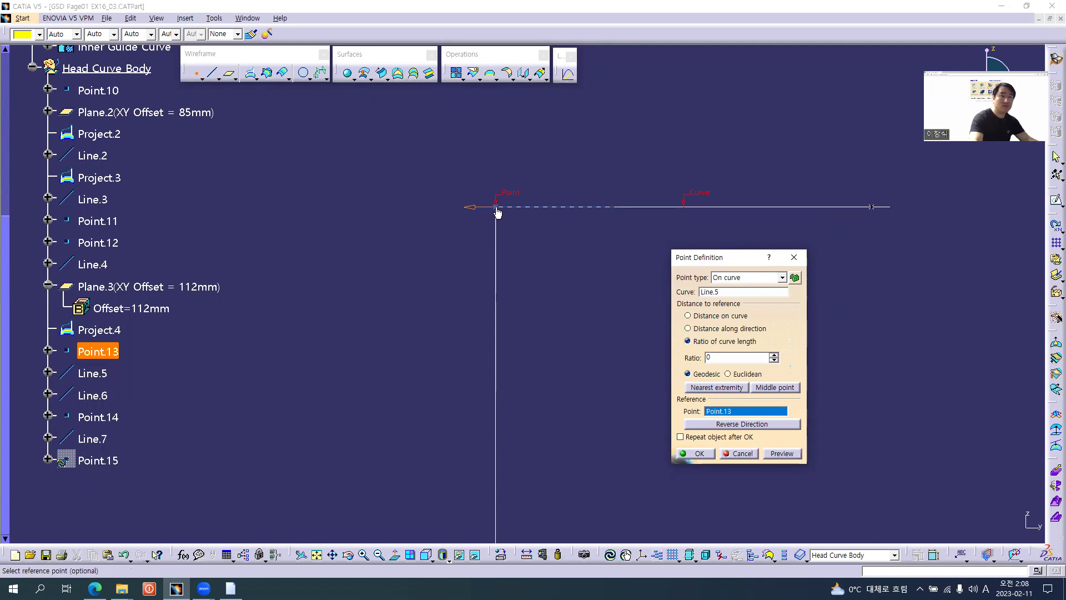
left_click(694, 316)
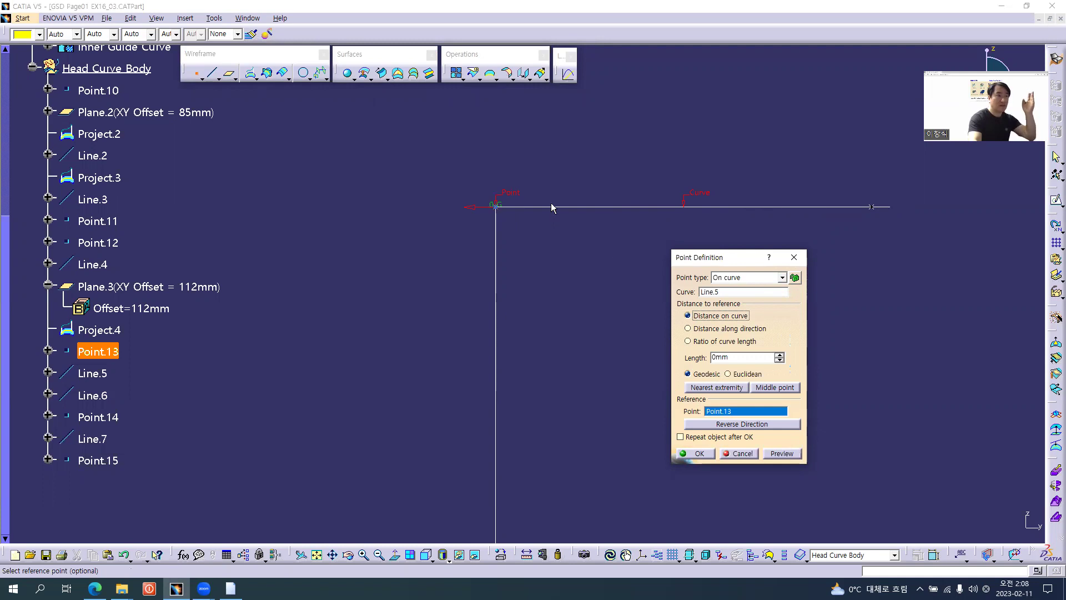
Step: Reverse the point's direction, set its length to 2 mm, and create it on the top edge, rechecking the C2 chamfer on the drawing
left_click(729, 425)
double_click(738, 358)
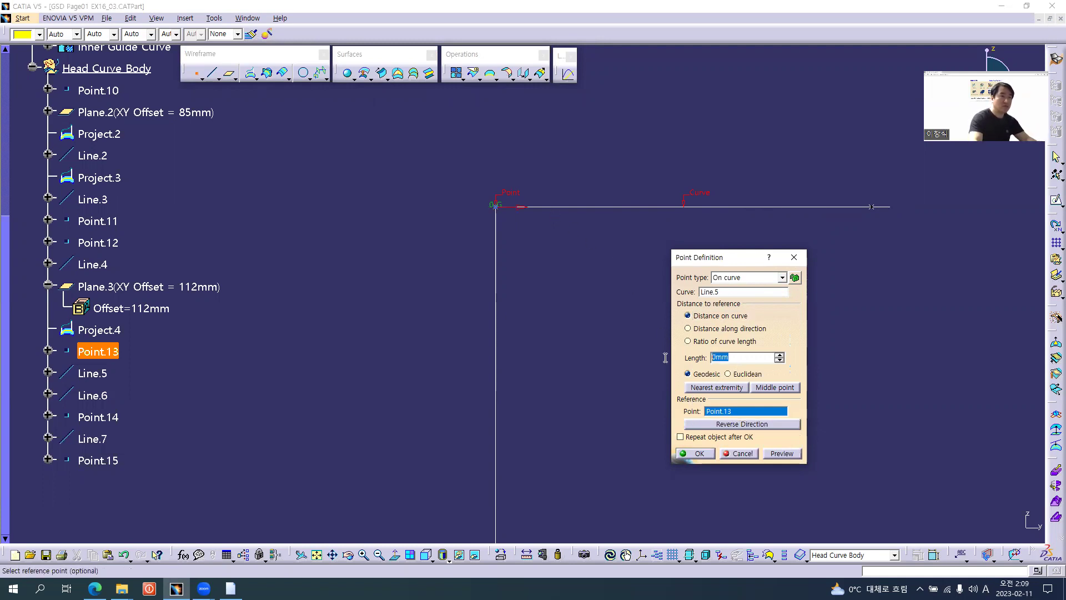
type("2")
key("Return")
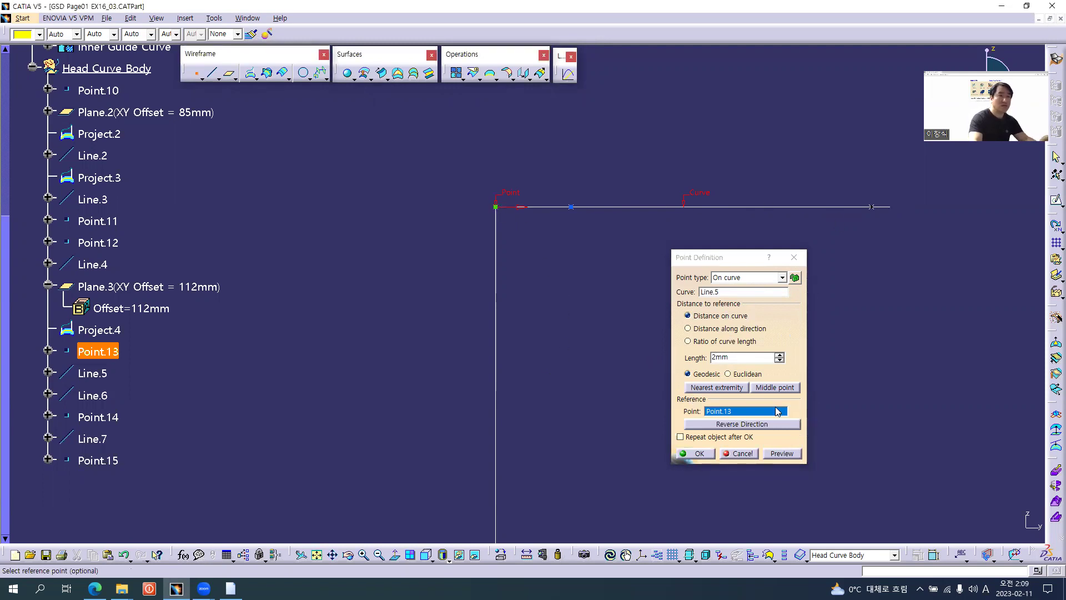
left_click(697, 455)
key("alt+Tab")
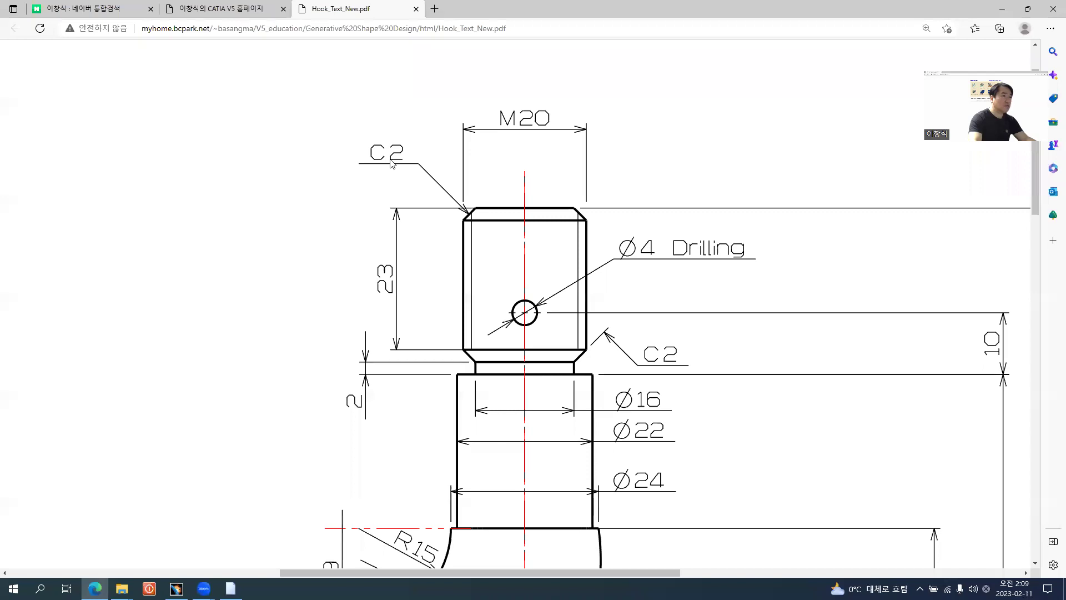
key("alt+Tab")
left_click(697, 453)
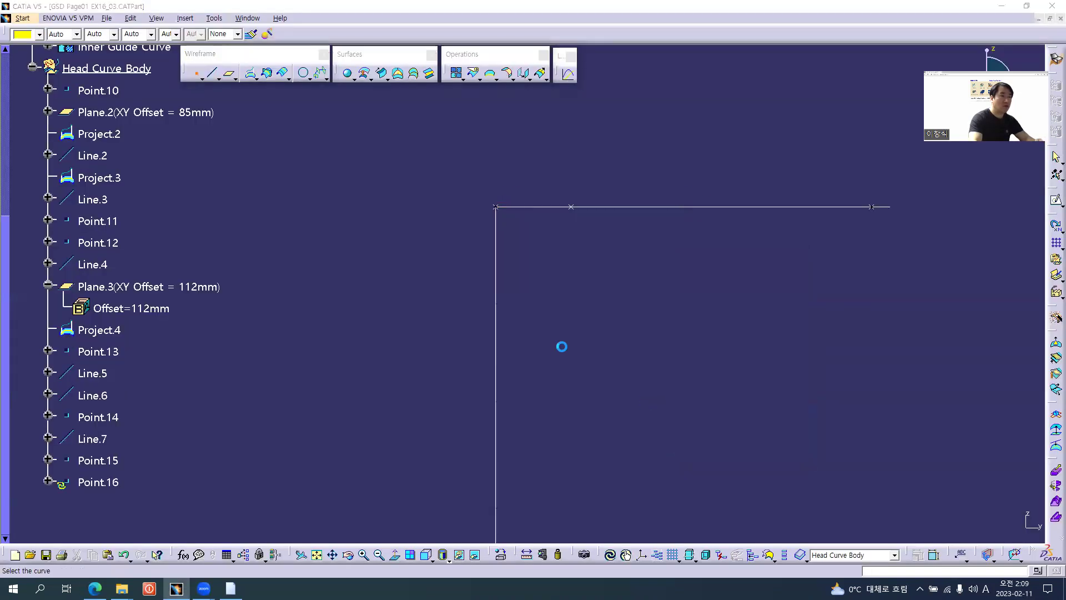
Step: Create an On curve point on the vertical edge, Line.6, 2 mm from Point.13 with the direction reversed to run down the edge
left_click(495, 221)
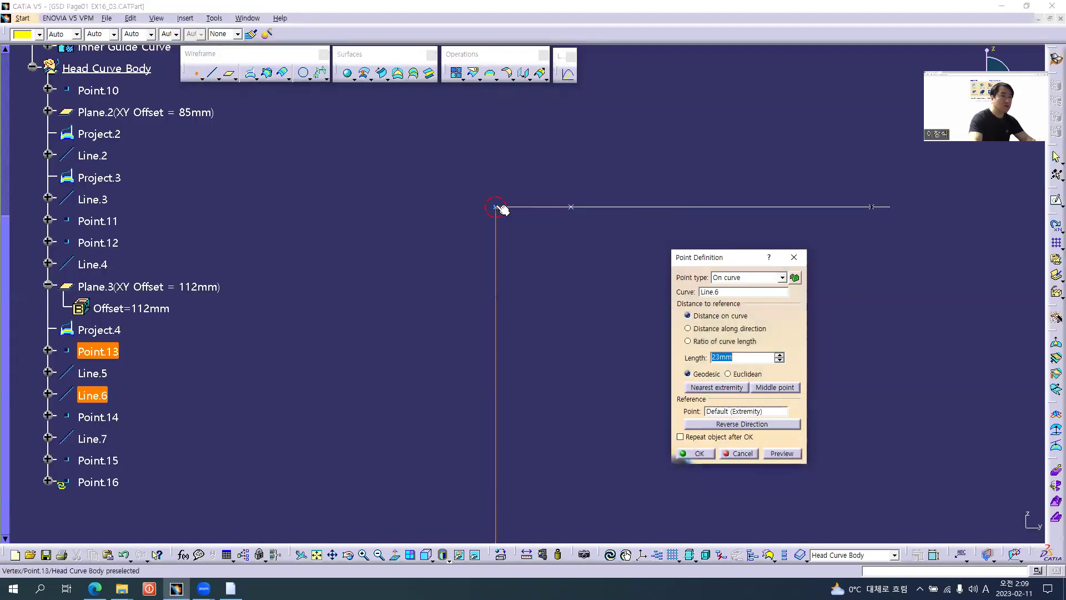
left_click(497, 371)
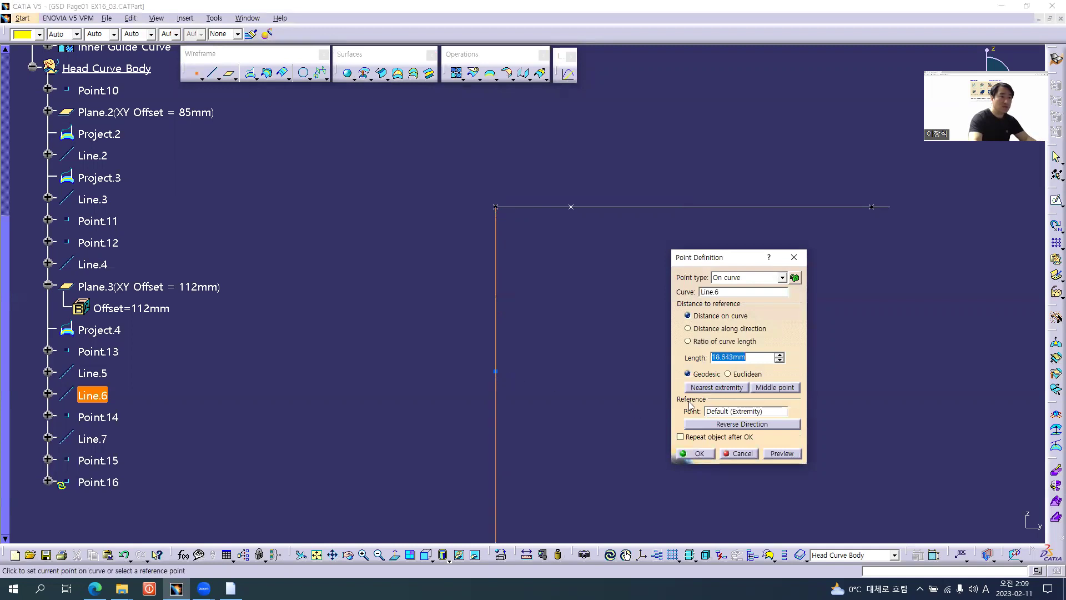
left_click(733, 411)
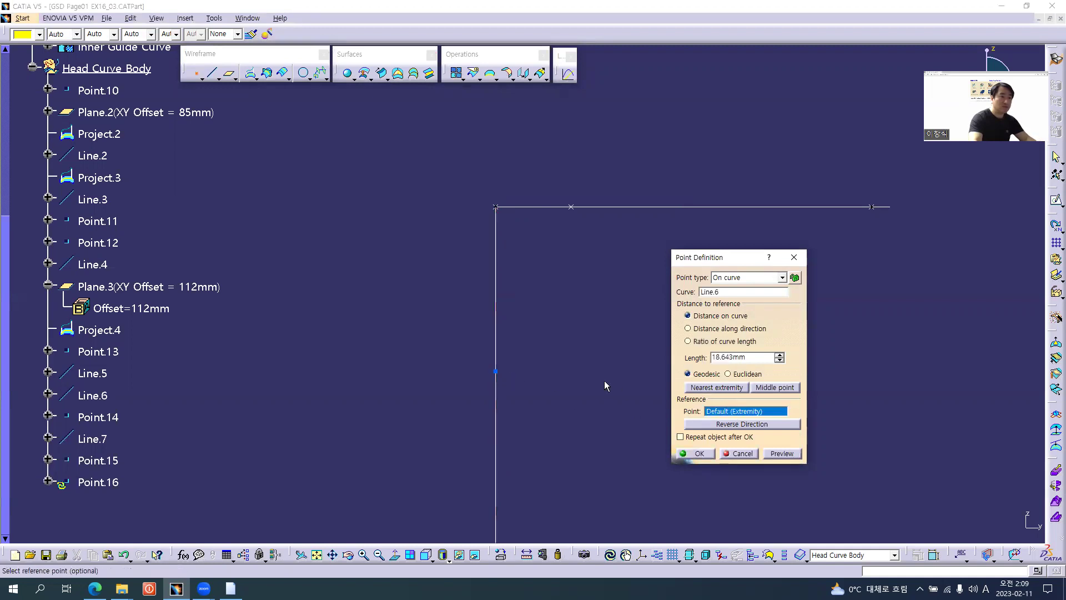
left_click(502, 210)
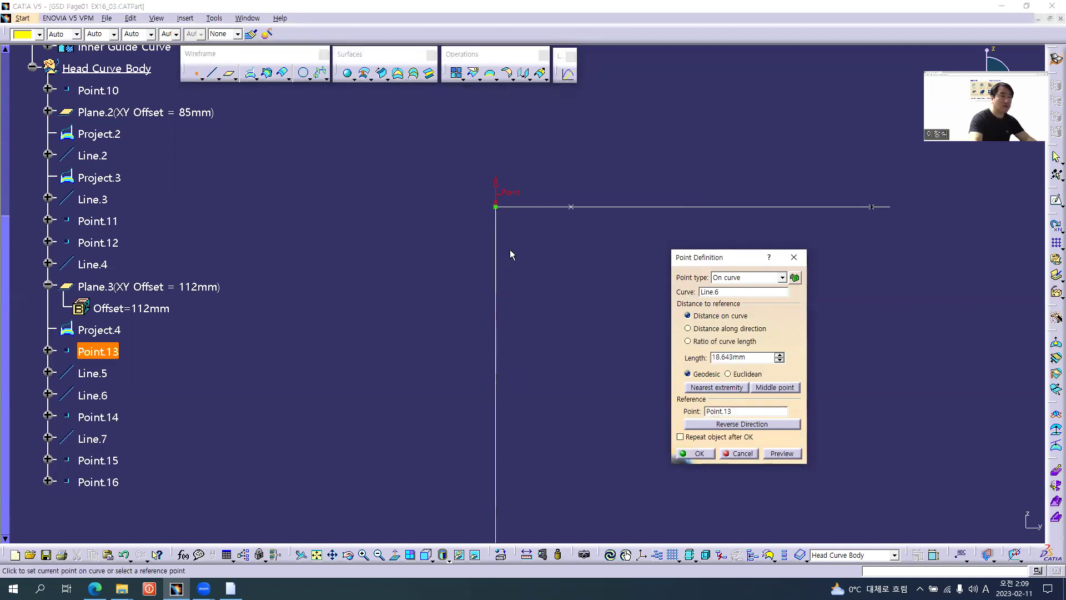
left_click(497, 210)
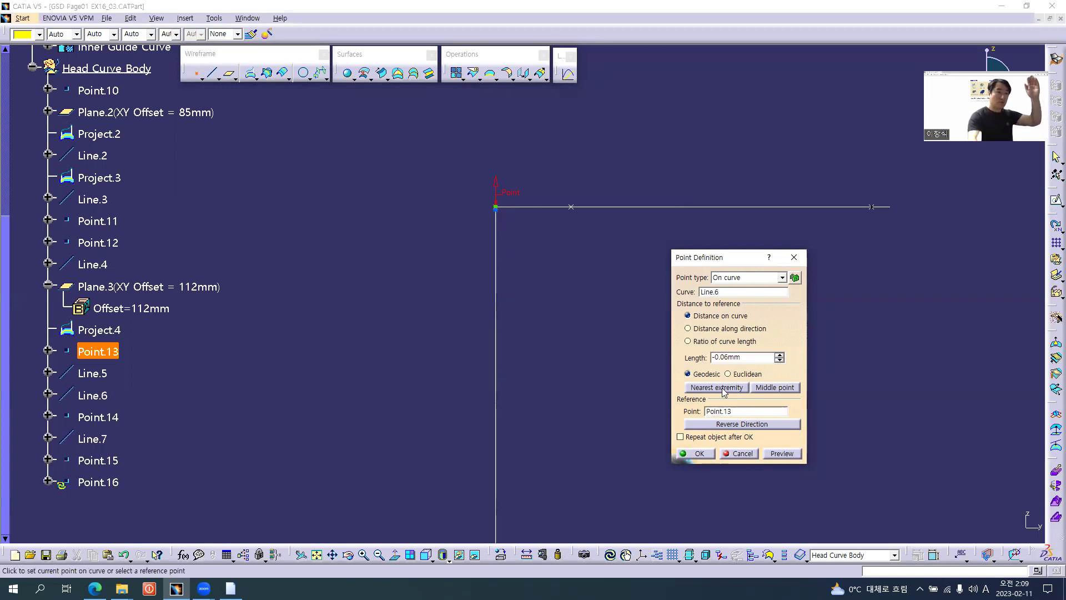
left_click(737, 424)
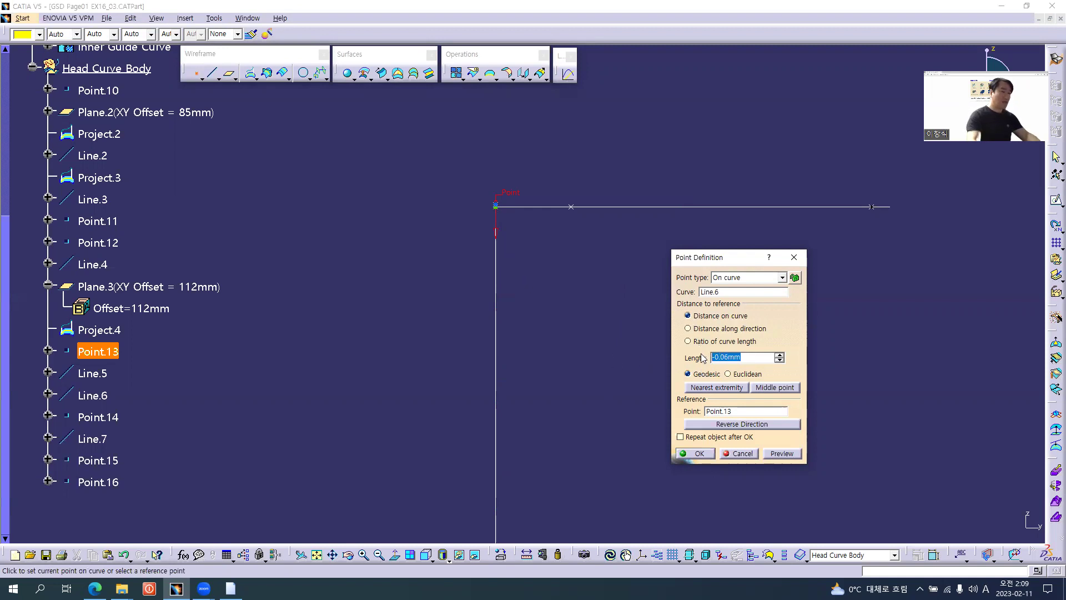
type("2")
key("Return")
left_click(699, 455)
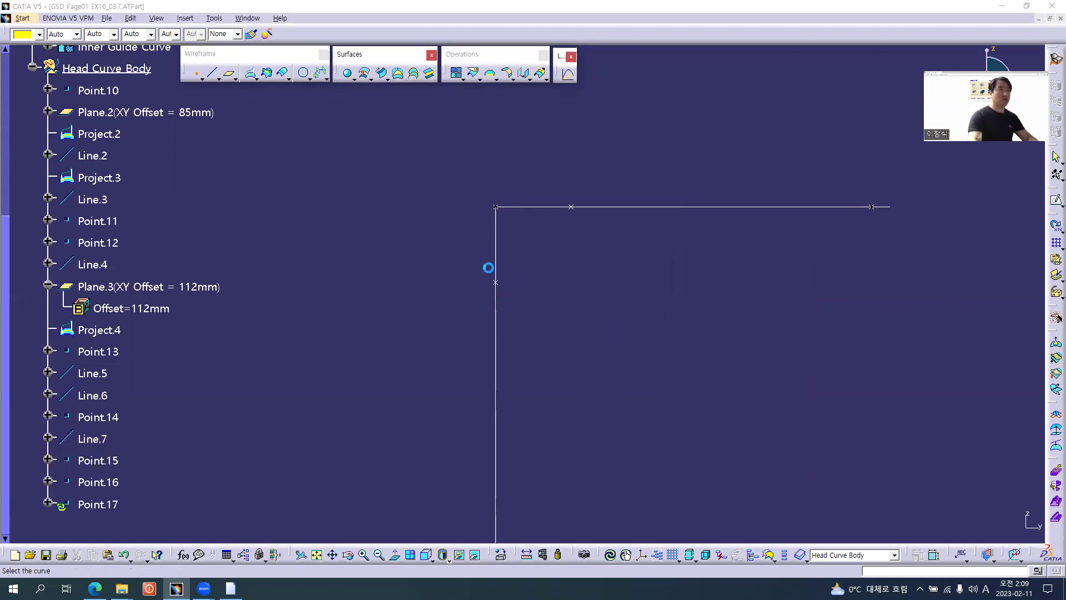
Step: Create a Point-Point line from Point.15 to Point.16 as the chamfer across the thread's top corner
left_click(211, 78)
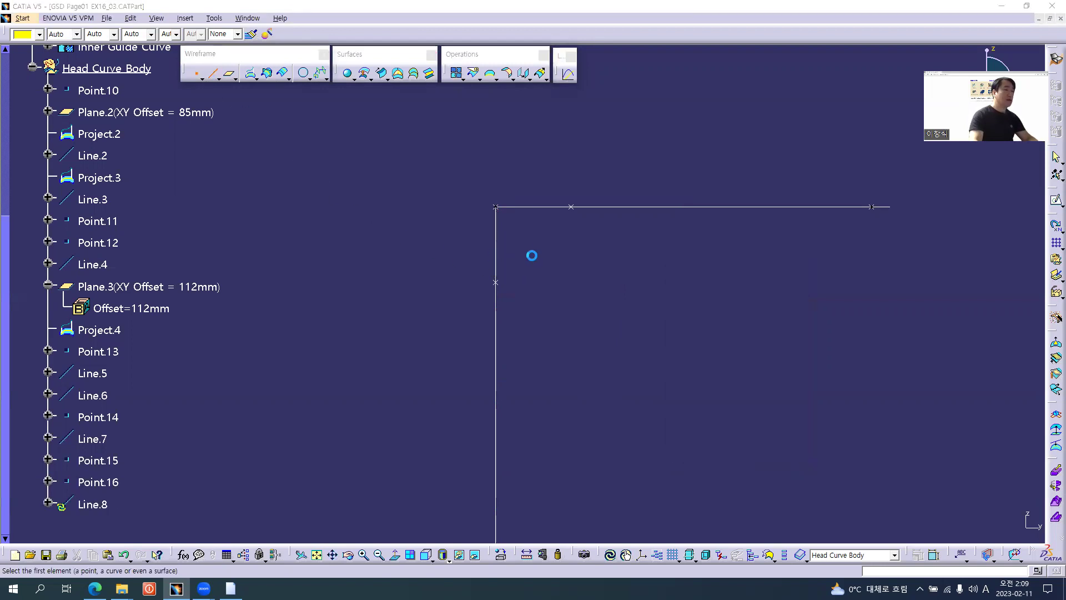
left_click(571, 206)
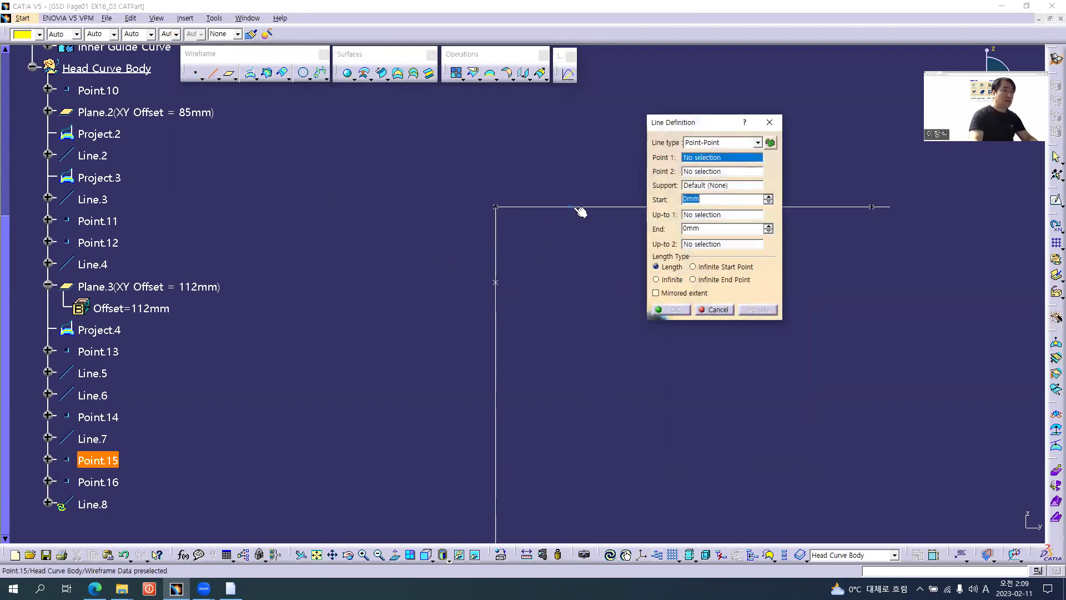
left_click(495, 283)
left_click(674, 310)
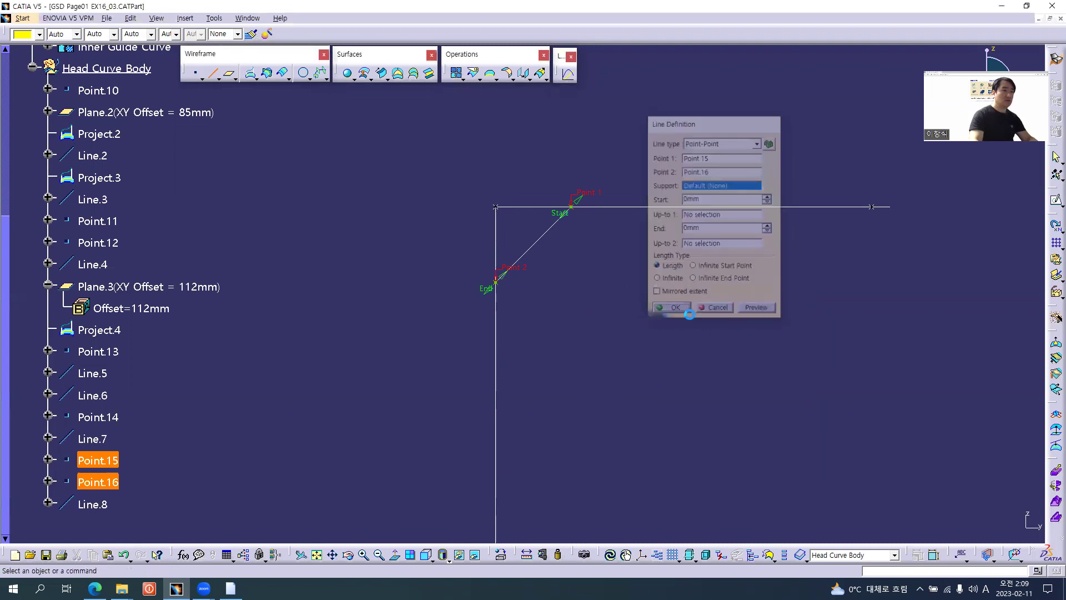
Step: Check the drilling hole's position on the PDF drawing and start a Coordinates point referenced to Project.3 on the neck shoulder
middle_click_drag(563, 245, 551, 346)
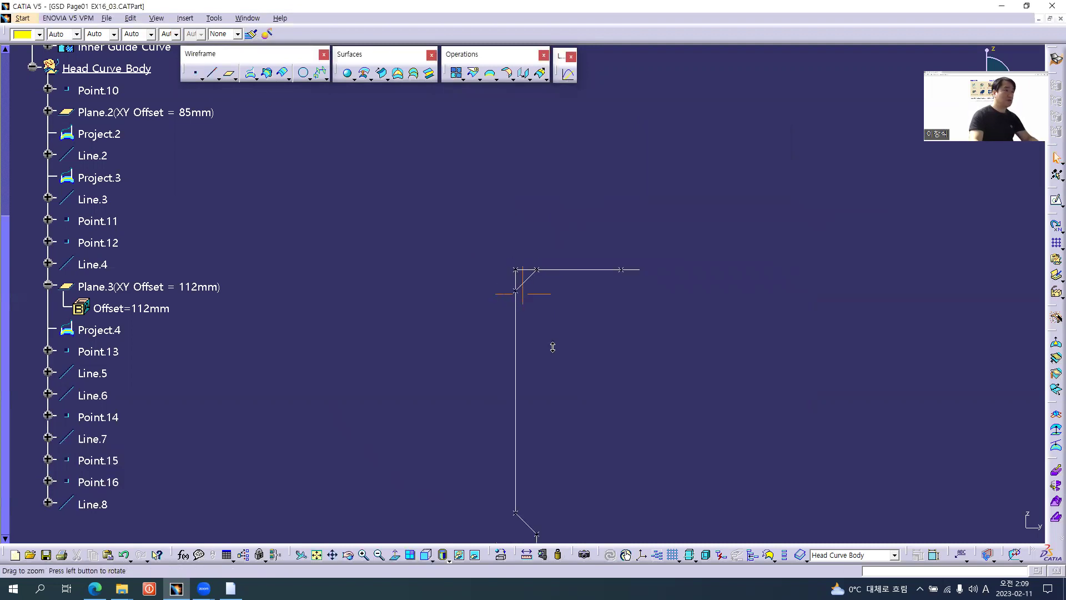
key("alt+Tab")
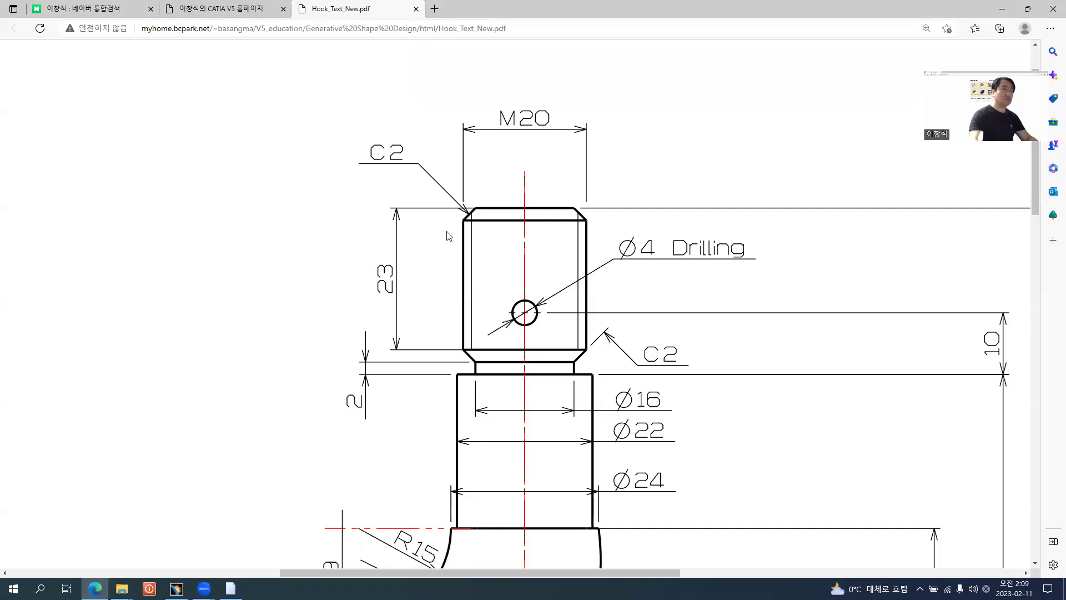
scroll(464, 283, "down", 3)
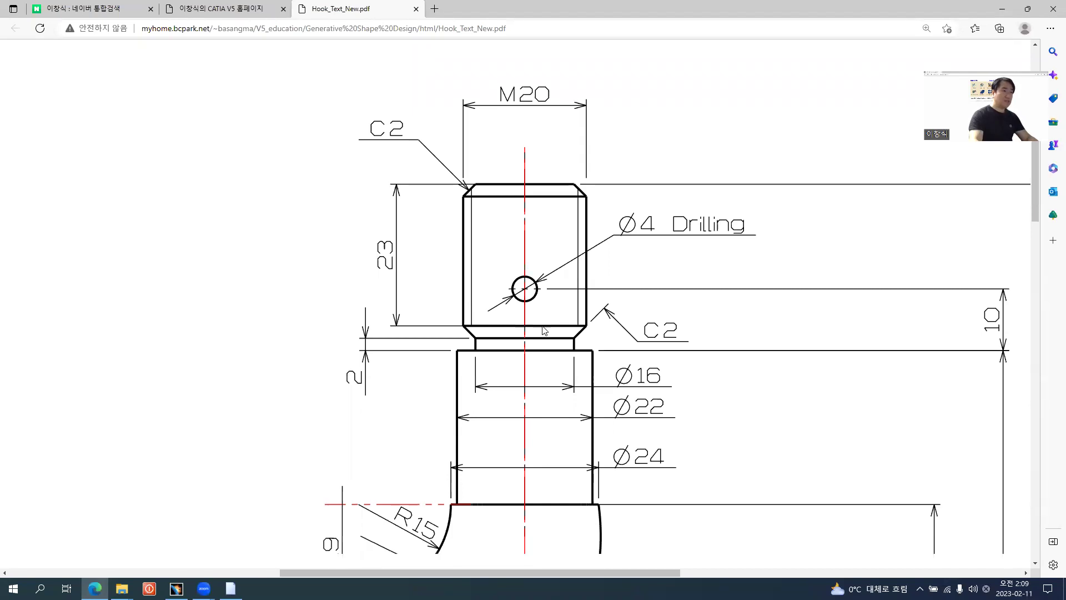
scroll(552, 172, "up", 2)
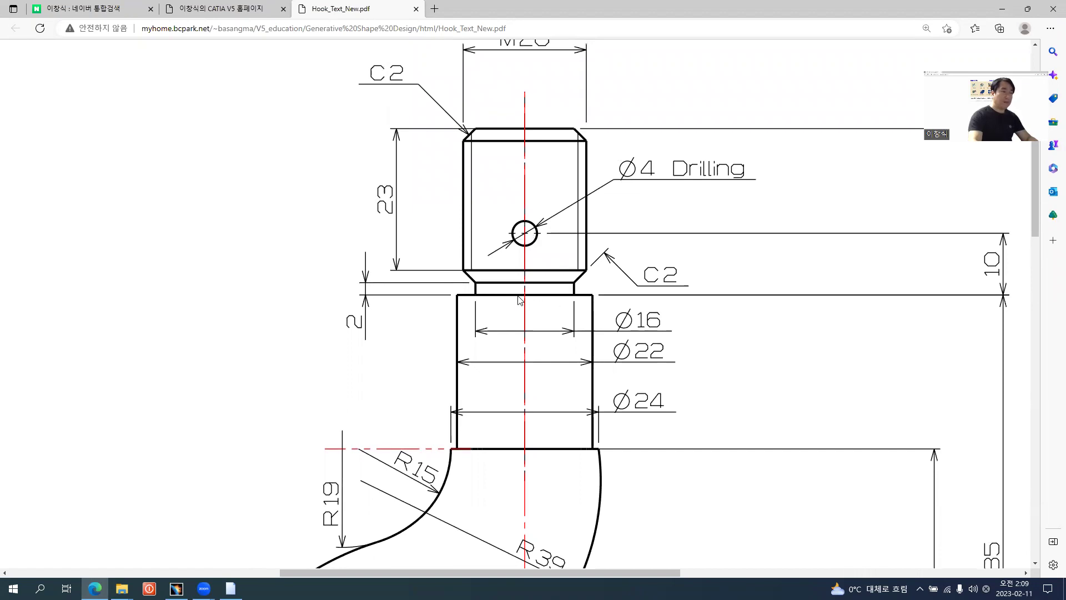
key("alt+Tab")
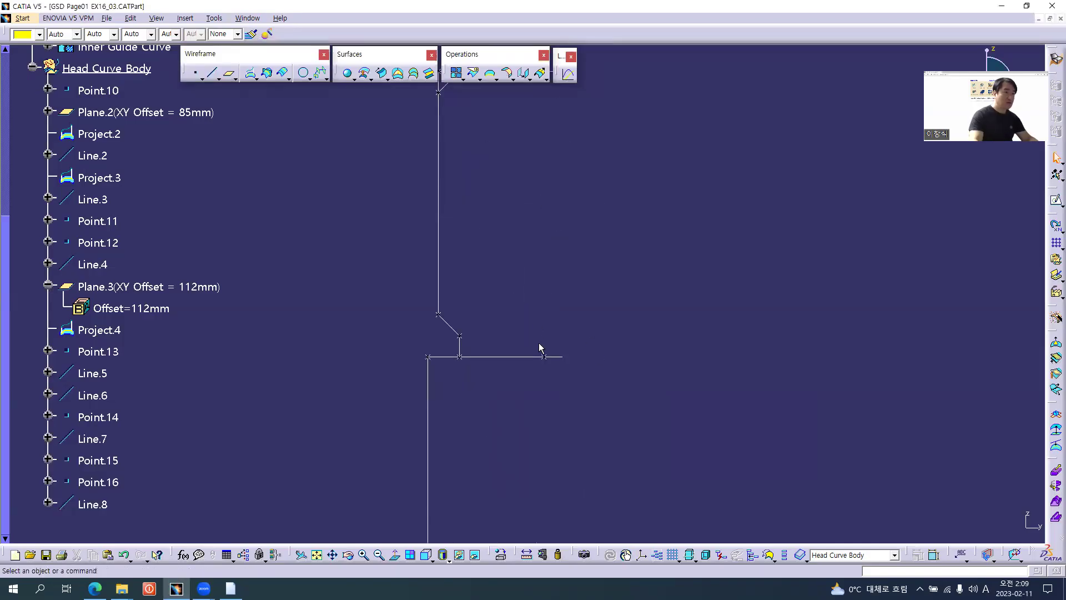
left_click(195, 72)
left_click(725, 279)
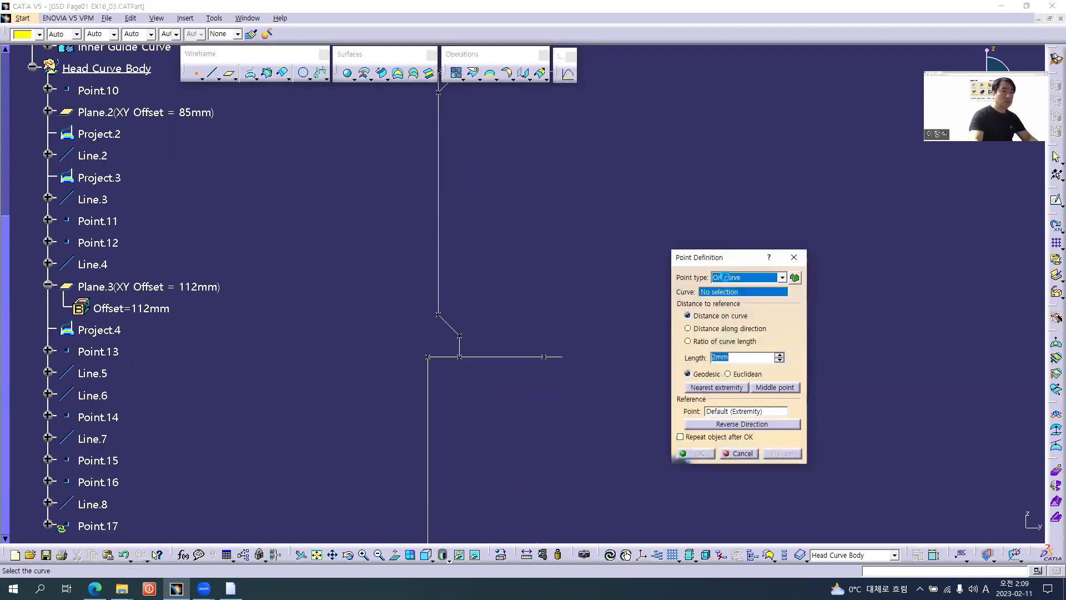
left_click(724, 287)
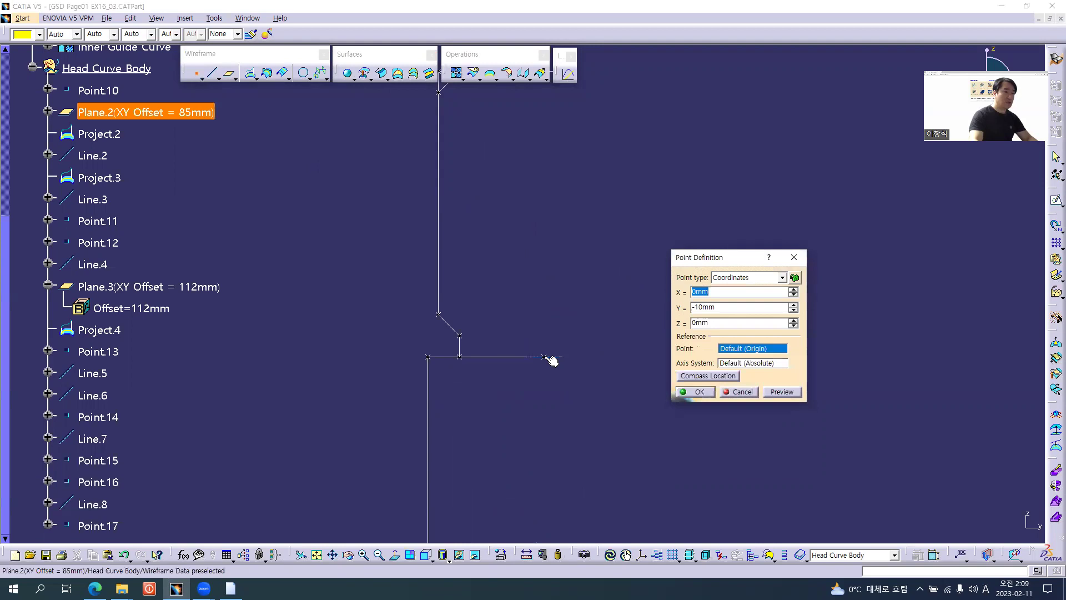
left_click(546, 359)
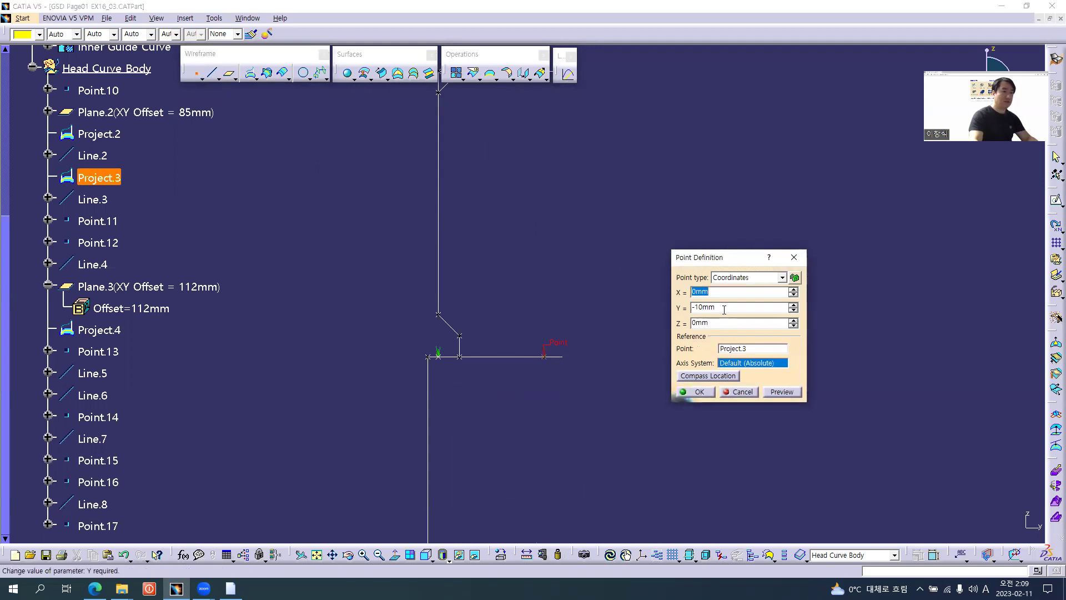
Step: Set the point's coordinates to X 0, Y 0 and Z 10 mm, recheck the height on the drawing, and create it
key("Tab")
type("0")
key("Tab")
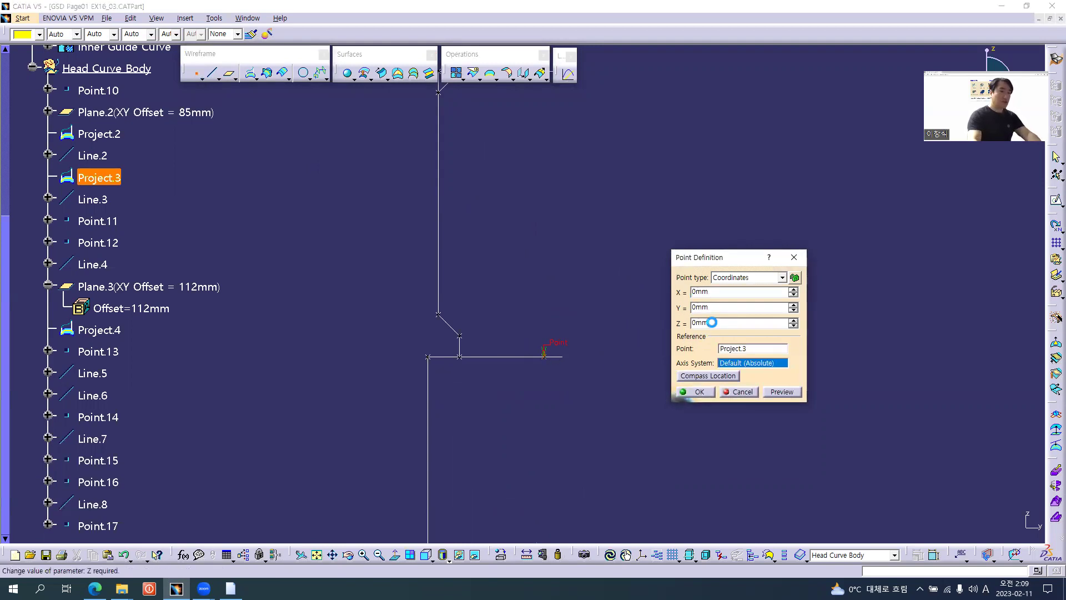
type("5")
key("Return")
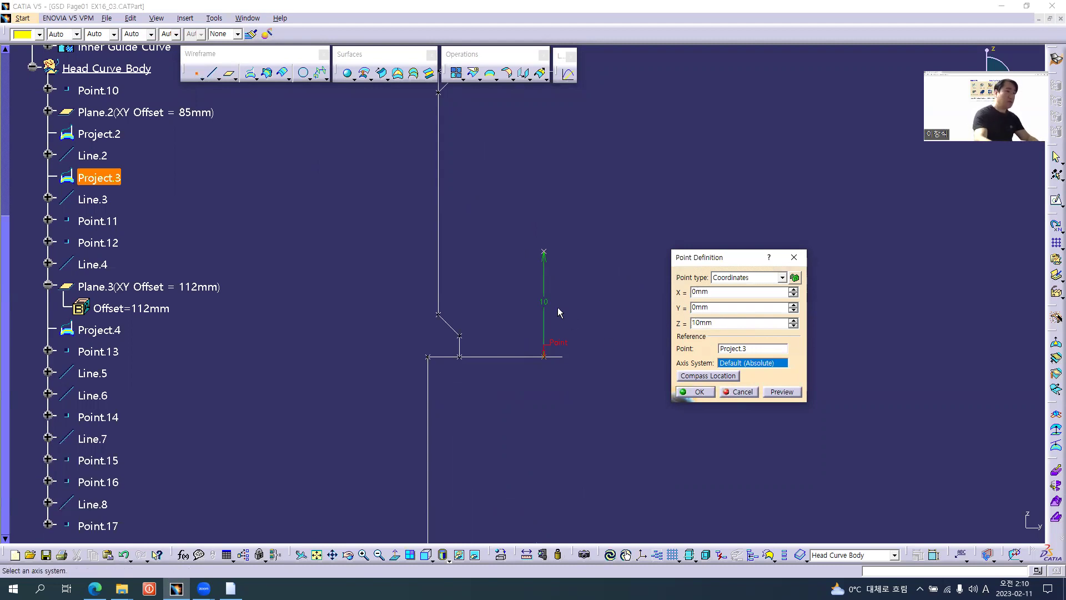
key("alt+Tab")
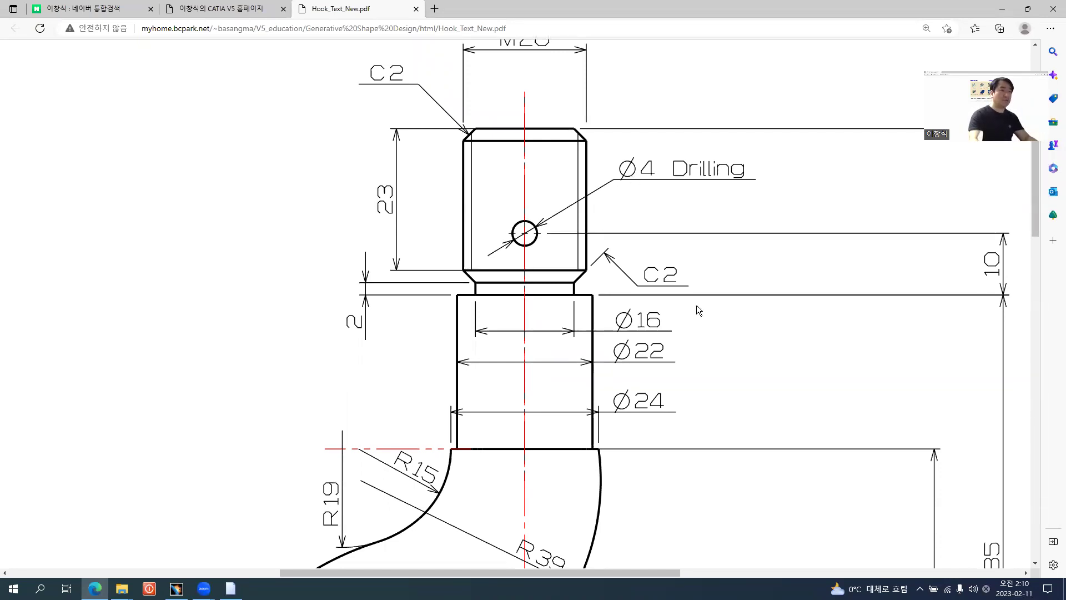
key("alt+Tab")
left_click(706, 390)
Step: Start a Center and radius circle with Point.17 as its center and the yz plane as its support
middle_click_drag(371, 200, 356, 278)
left_click(355, 267)
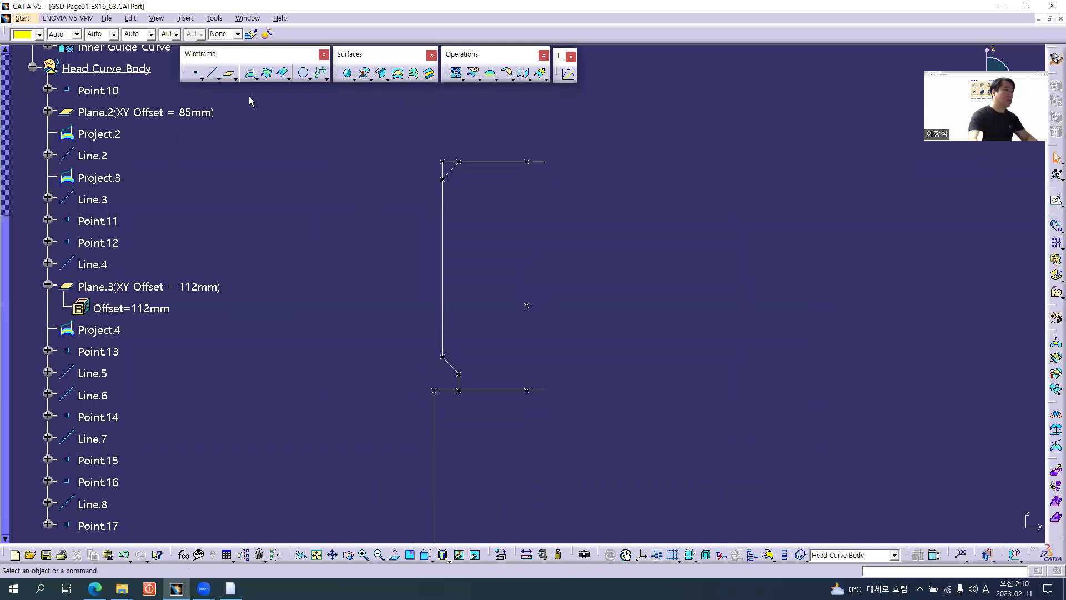
left_click(303, 73)
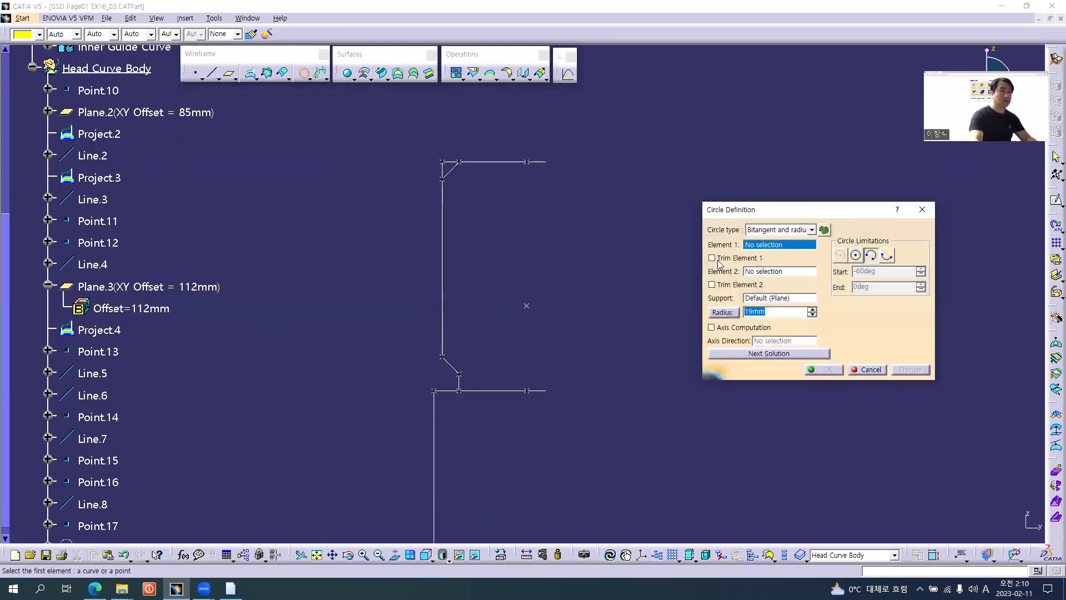
left_click(764, 234)
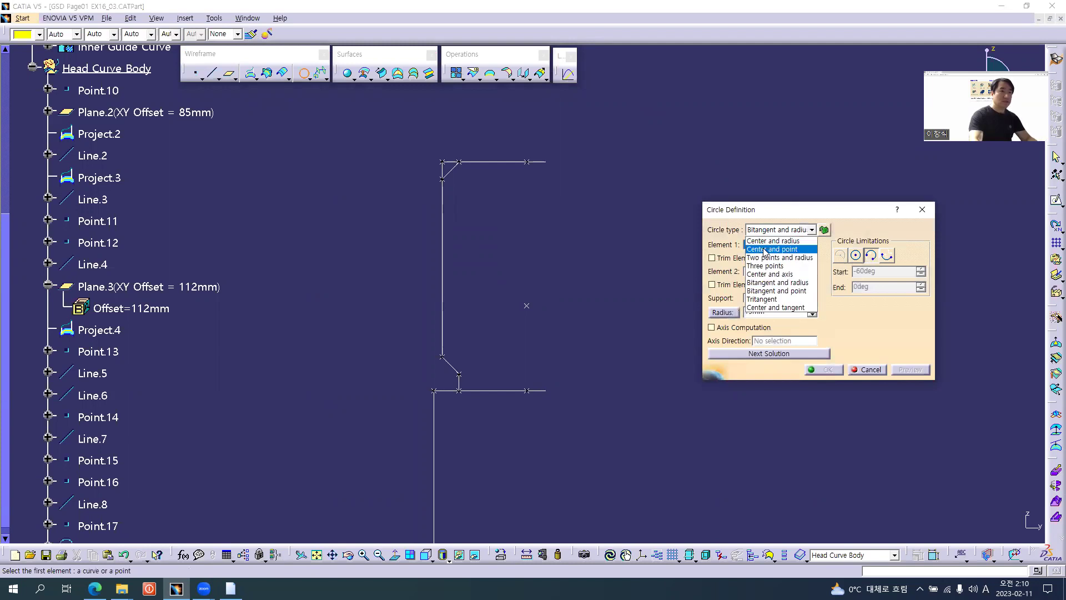
left_click(763, 242)
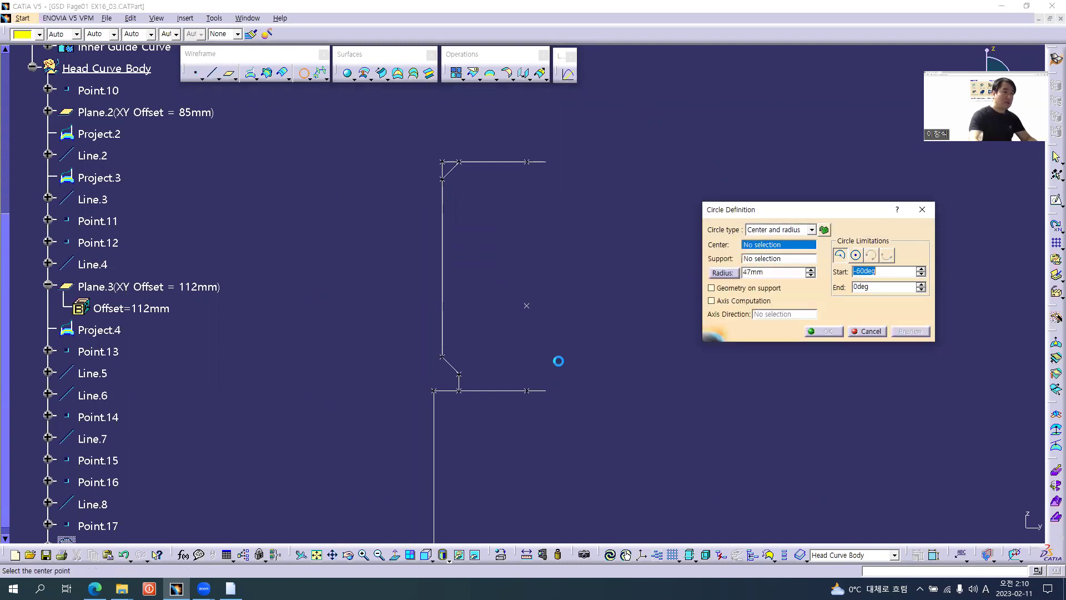
left_click(526, 305)
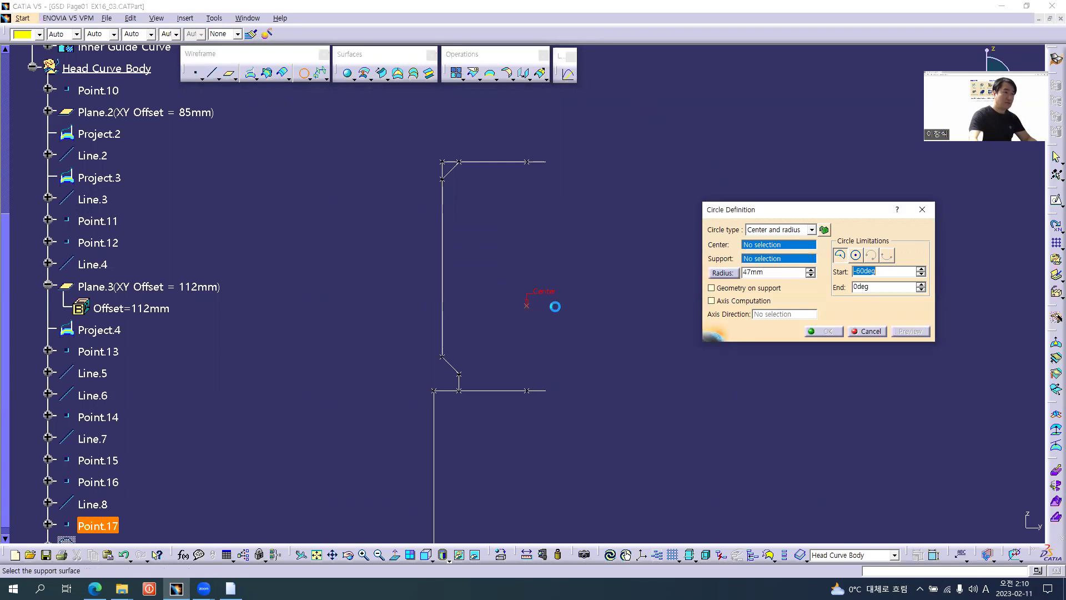
middle_click_drag(562, 306, 562, 471)
left_click(549, 507)
mouse_move(607, 402)
middle_mouse_down()
mouse_move(598, 317)
mouse_move(627, 320)
middle_mouse_up()
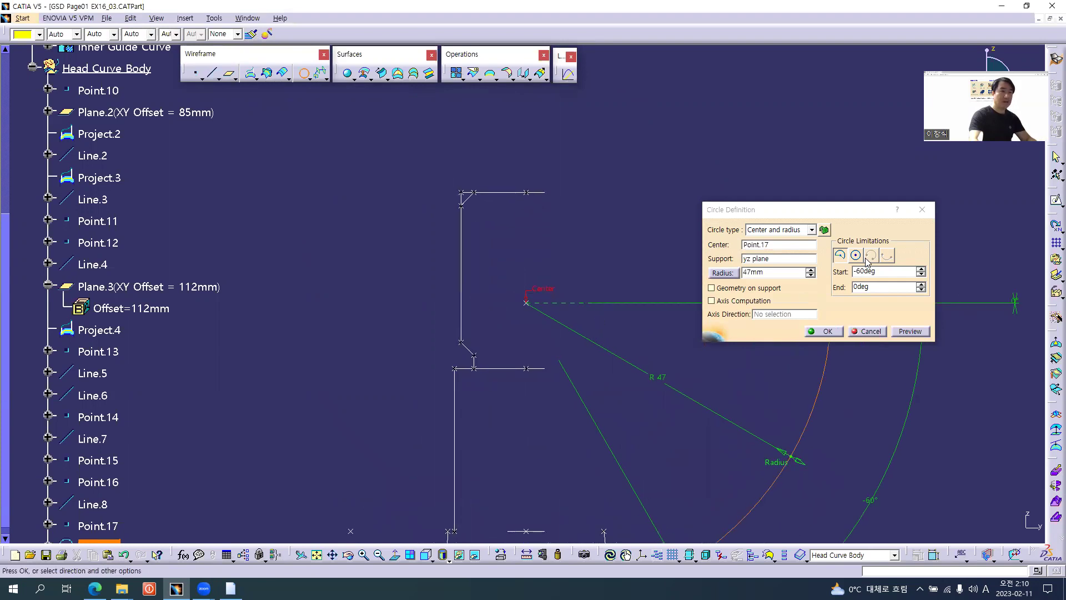
Step: Define the circle by diameter instead of radius and set the diameter to 5 mm
left_click(855, 255)
left_click(723, 272)
left_click_drag(770, 273, 728, 276)
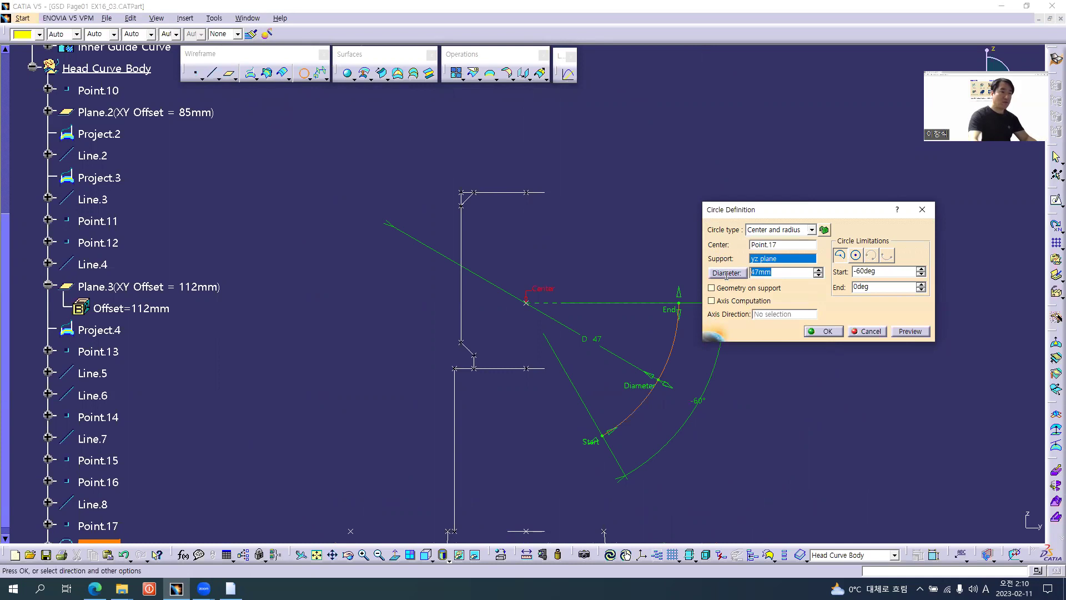
type("5")
key("Tab")
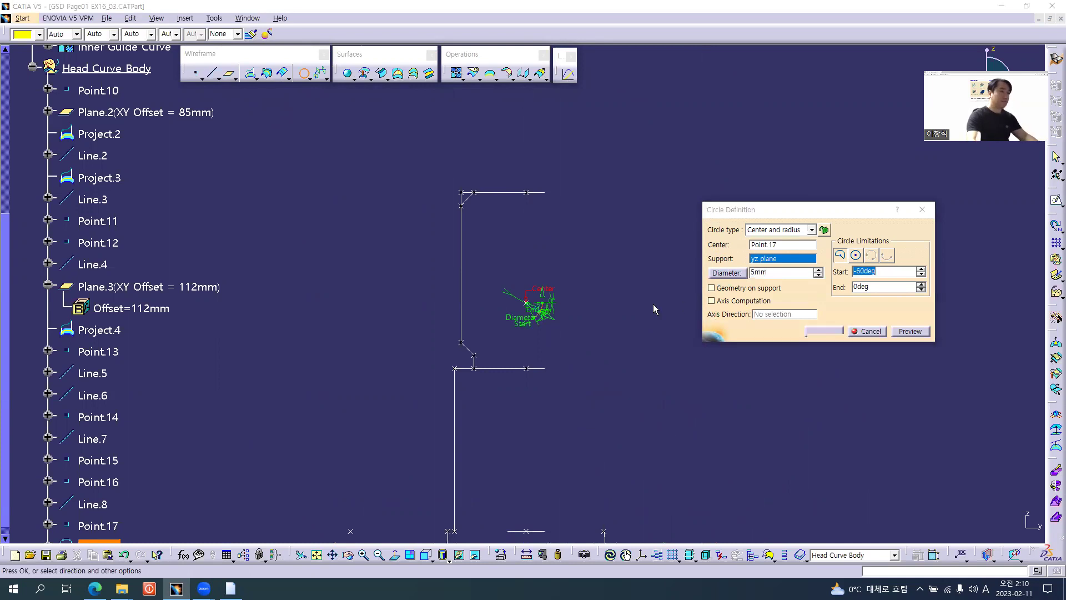
Step: Create a whole circle with a 4 mm diameter centred on Point.17, supported on the yz plane
key("alt+Tab")
key("alt+Tab")
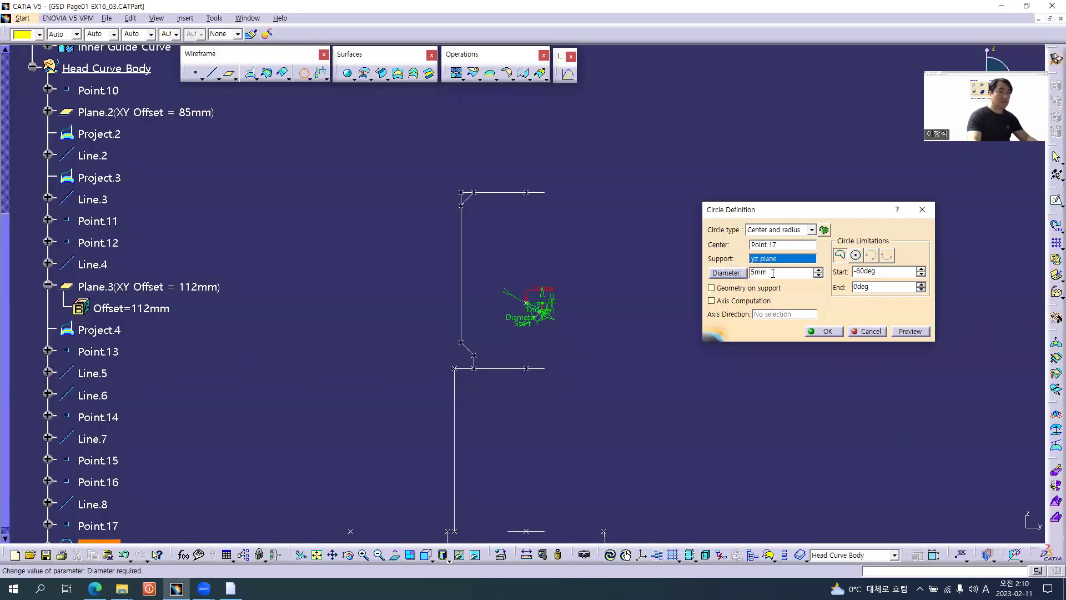
type("4")
key("Tab")
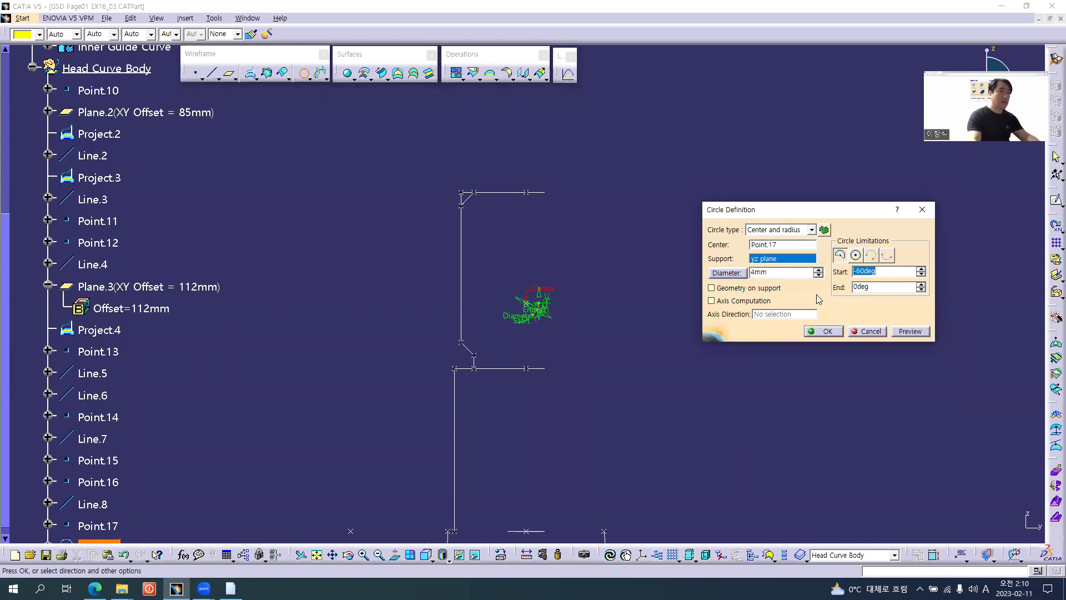
left_click(855, 256)
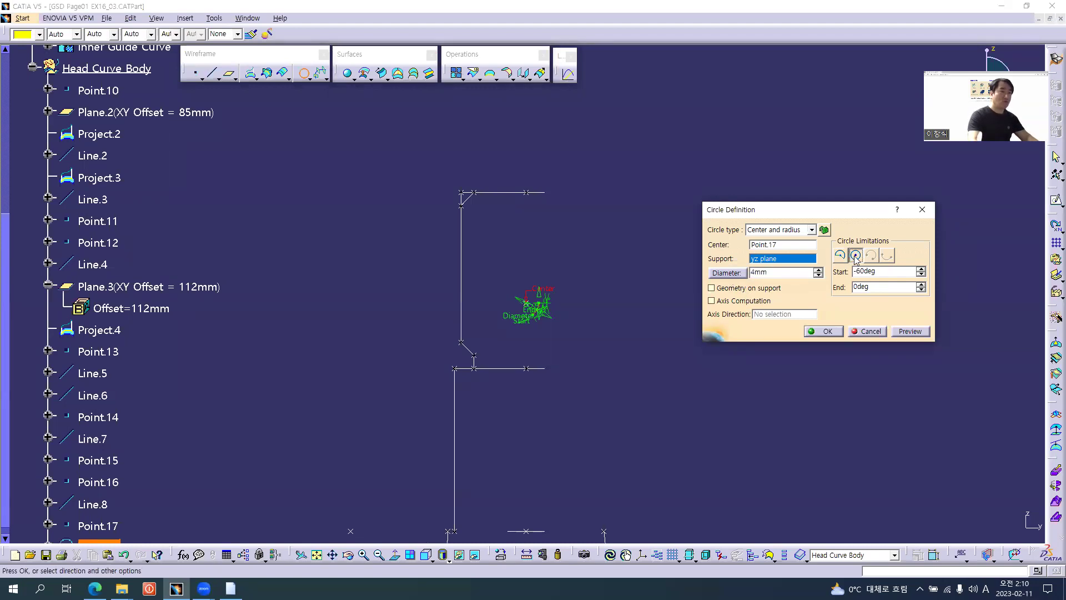
left_click(828, 332)
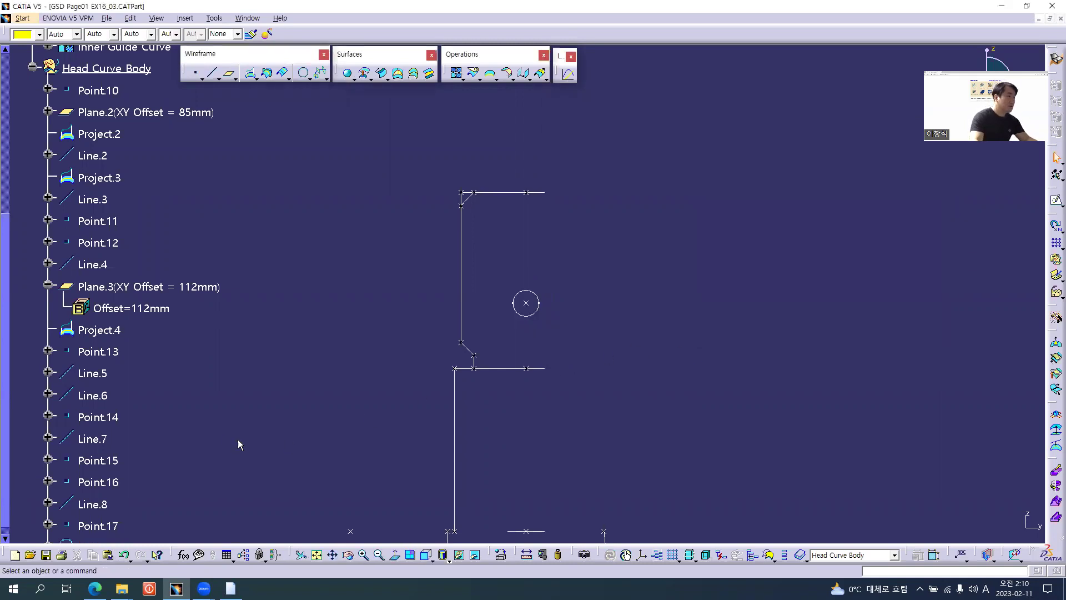
Step: Rename the new circle feature as Circle.10(D4)
scroll(237, 444, "down", 4)
left_click(103, 300)
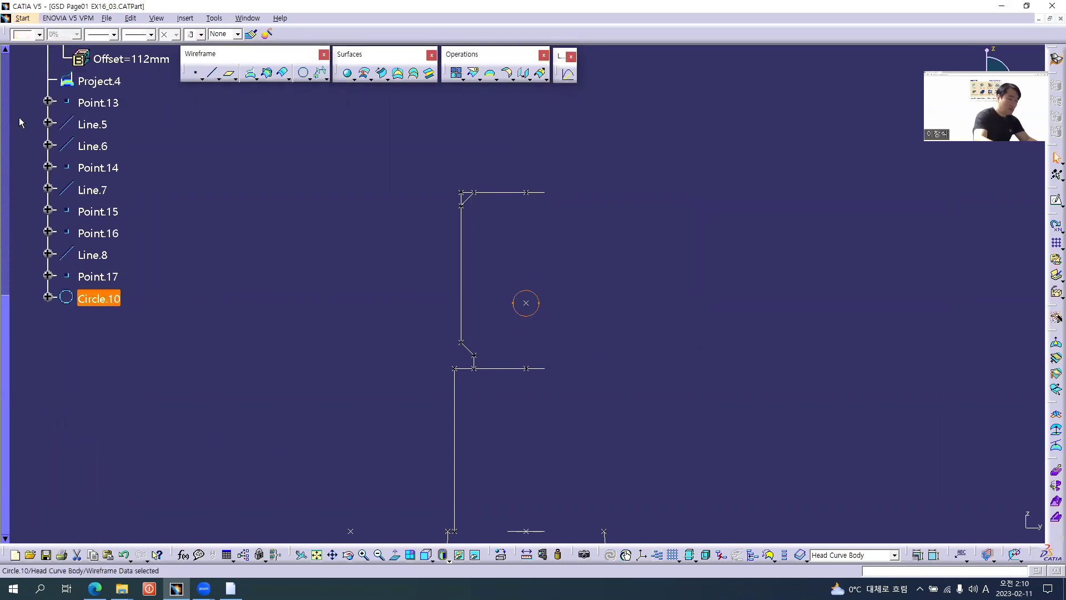
key("alt+Return")
key("End")
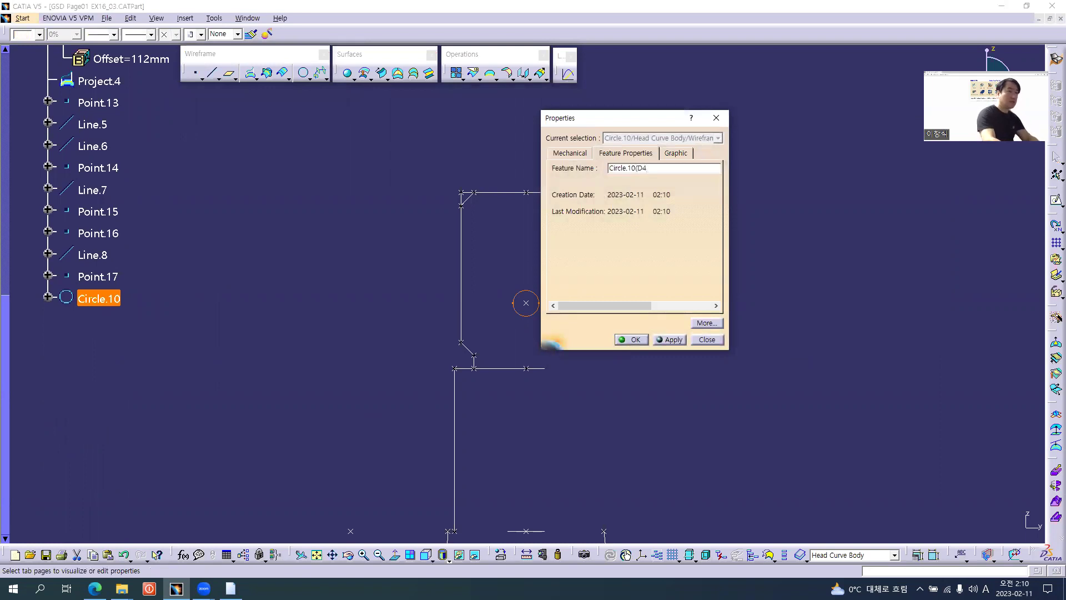
key("Return")
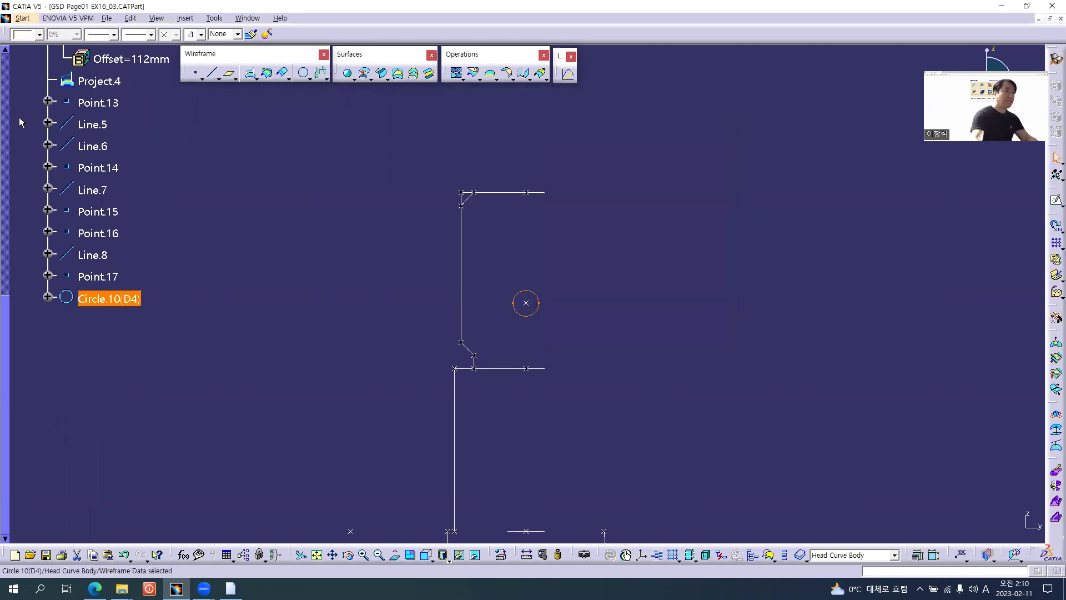
Step: Start a standard-mode Trim with Line.5, the upper corner line Line.8 and the long vertical Line.6 as trimmed elements
scroll(319, 265, "up", 4)
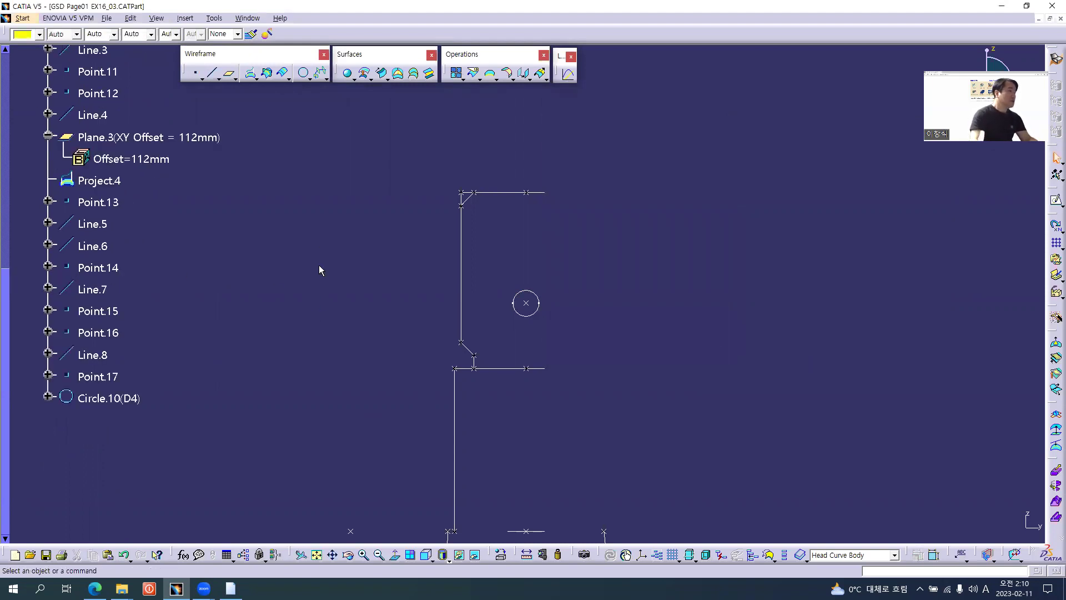
scroll(302, 253, "up", 1)
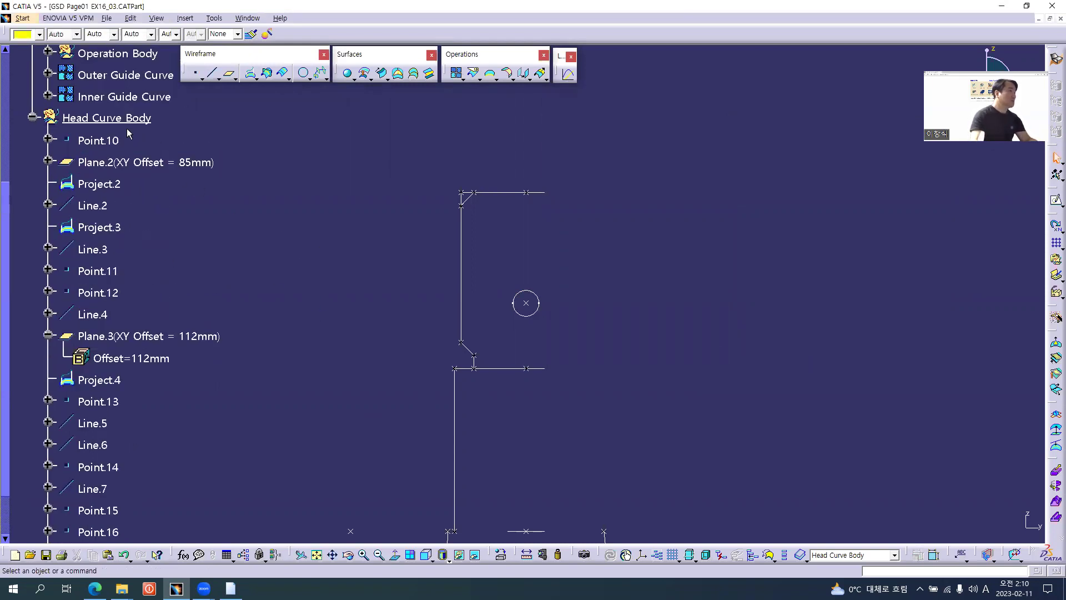
scroll(342, 266, "down", 2)
mouse_move(405, 270)
middle_mouse_down()
mouse_move(402, 258)
mouse_move(396, 264)
middle_mouse_up()
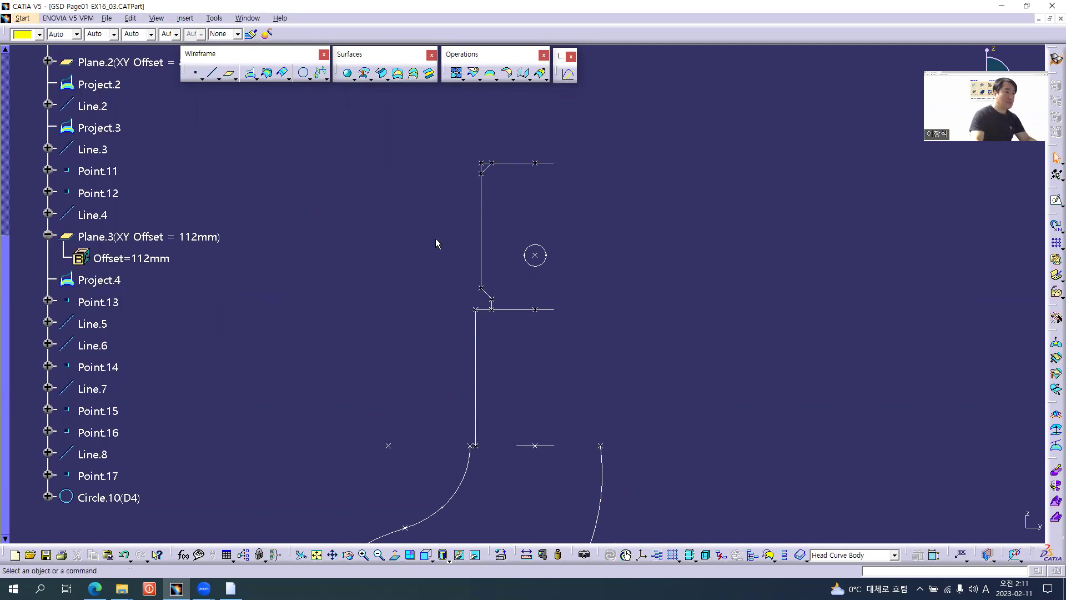
left_click(479, 76)
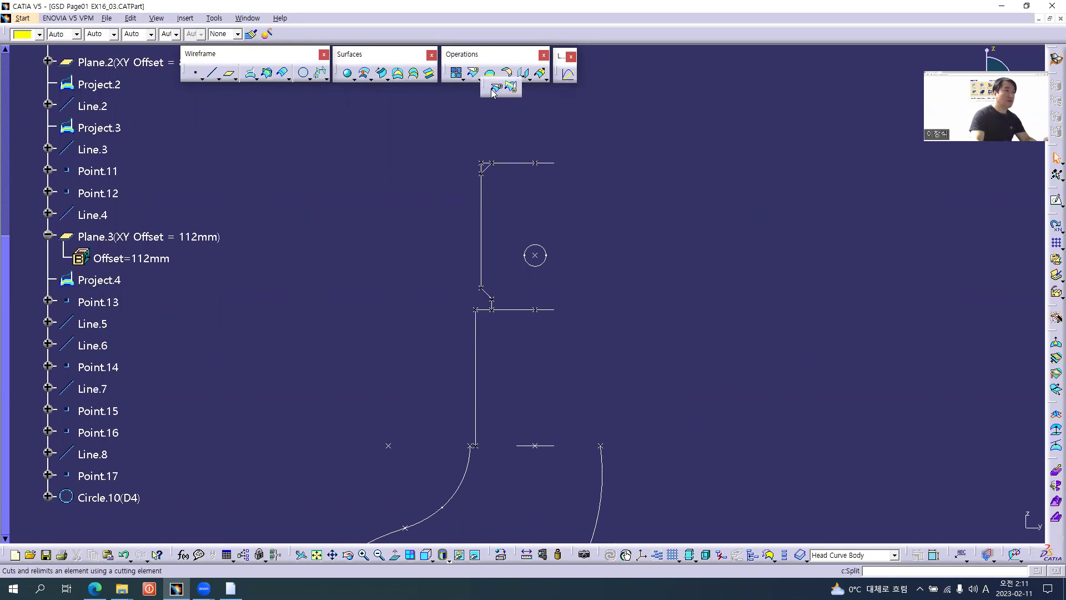
left_click(510, 91)
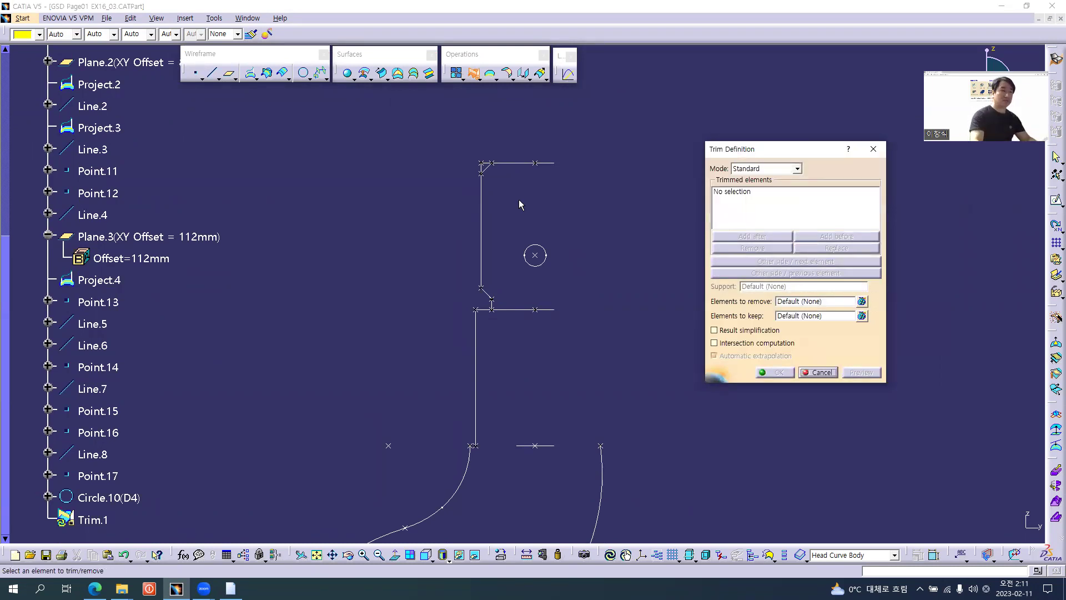
middle_click_drag(517, 199, 525, 173)
middle_click_drag(520, 255, 554, 326)
middle_click_drag(551, 250, 543, 224)
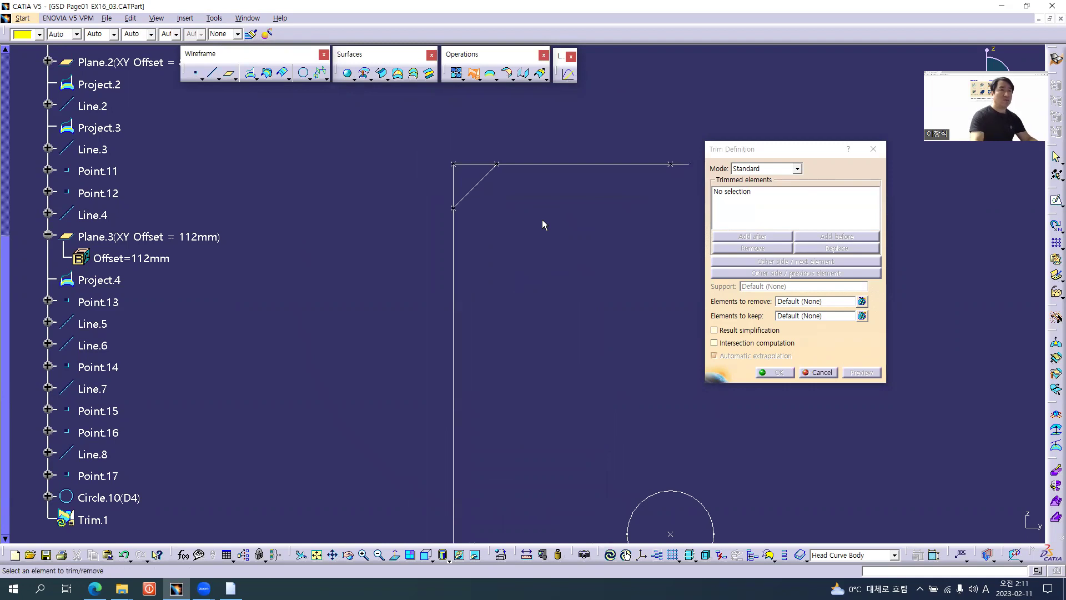
left_click(544, 169)
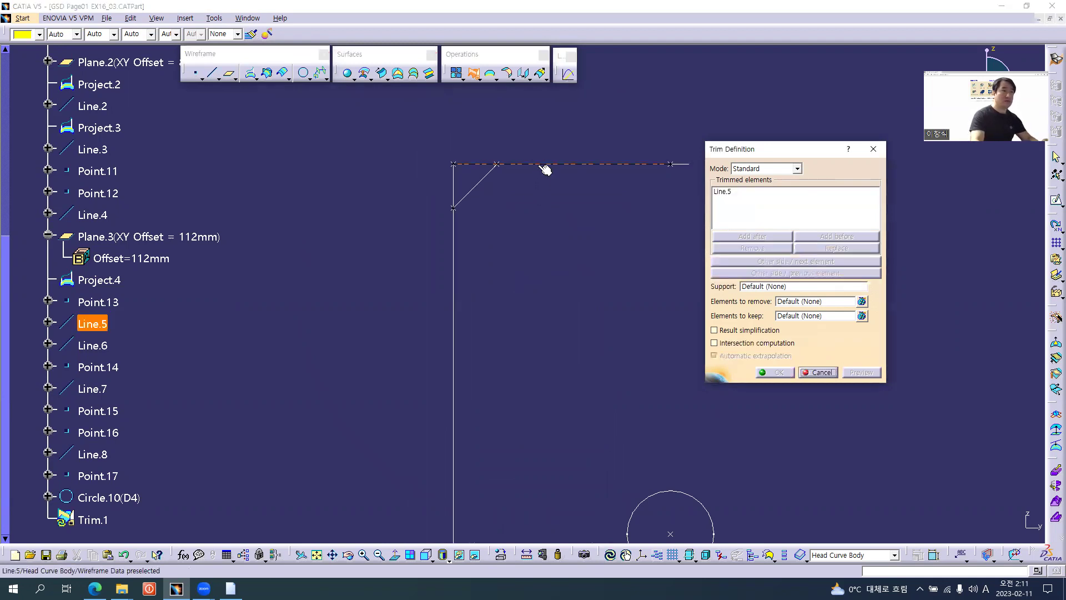
left_click(476, 182)
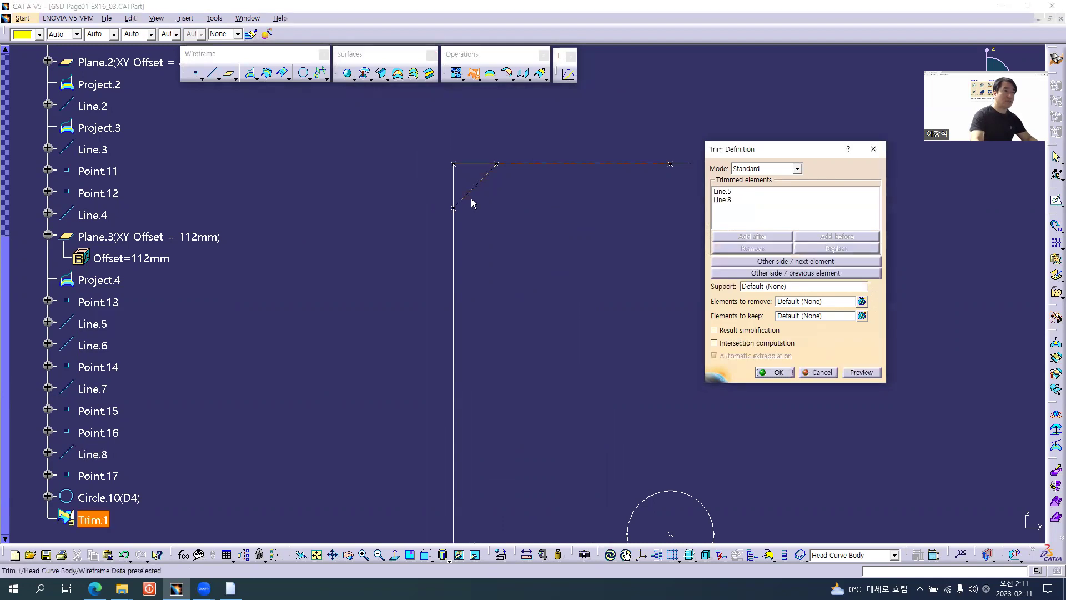
left_click(460, 270)
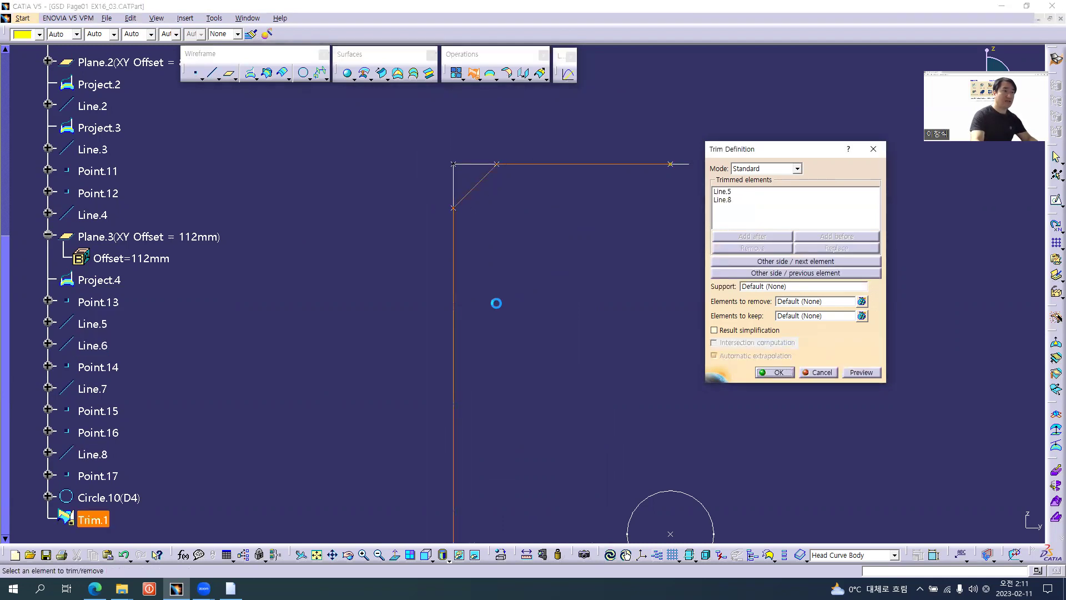
middle_click_drag(529, 300, 588, 329)
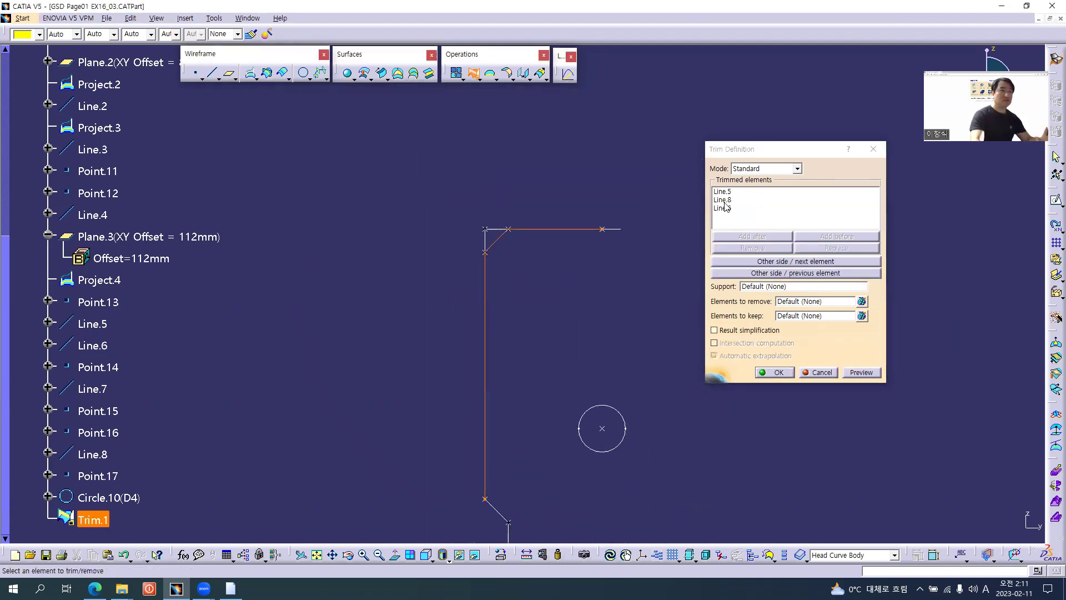
Step: Enlarge the list of trimmed elements, add Line.7, Line.4, Line.3 and Line.2, and create the trim
left_click(751, 145)
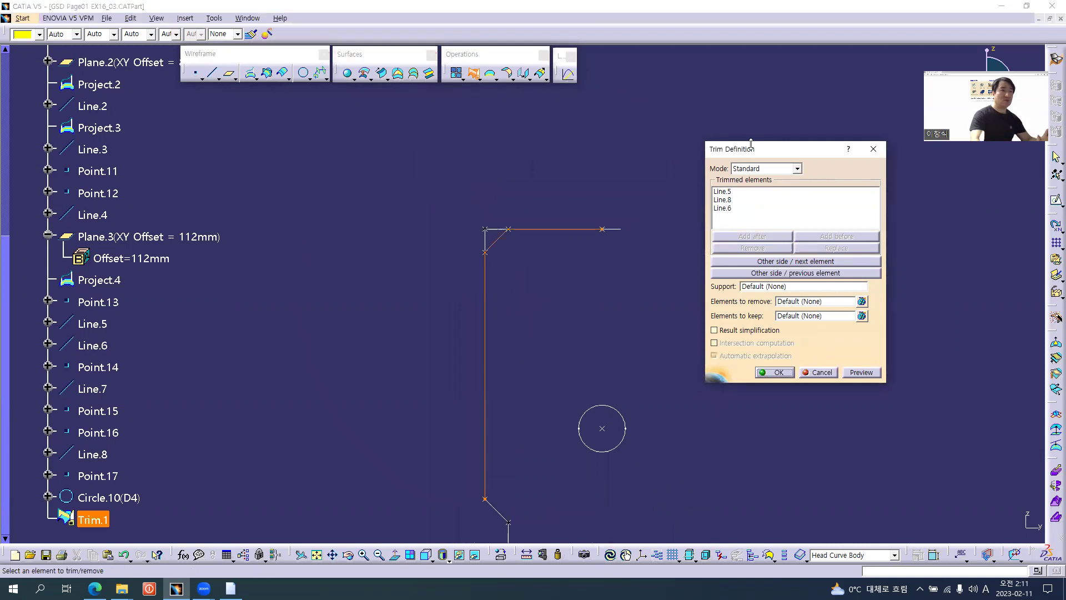
left_click_drag(751, 142, 750, 92)
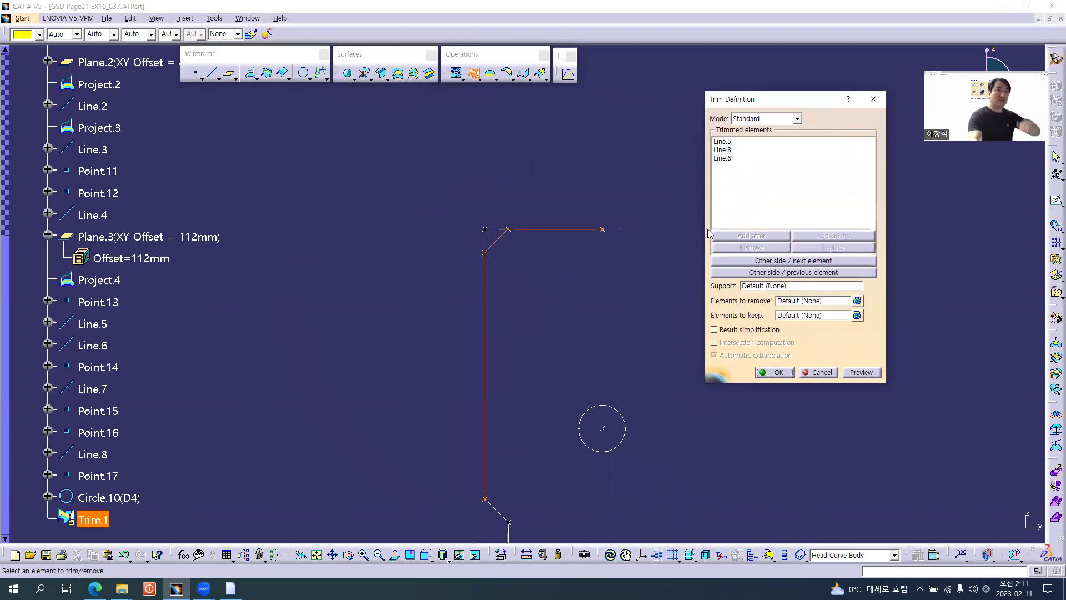
middle_click_drag(547, 431, 528, 309)
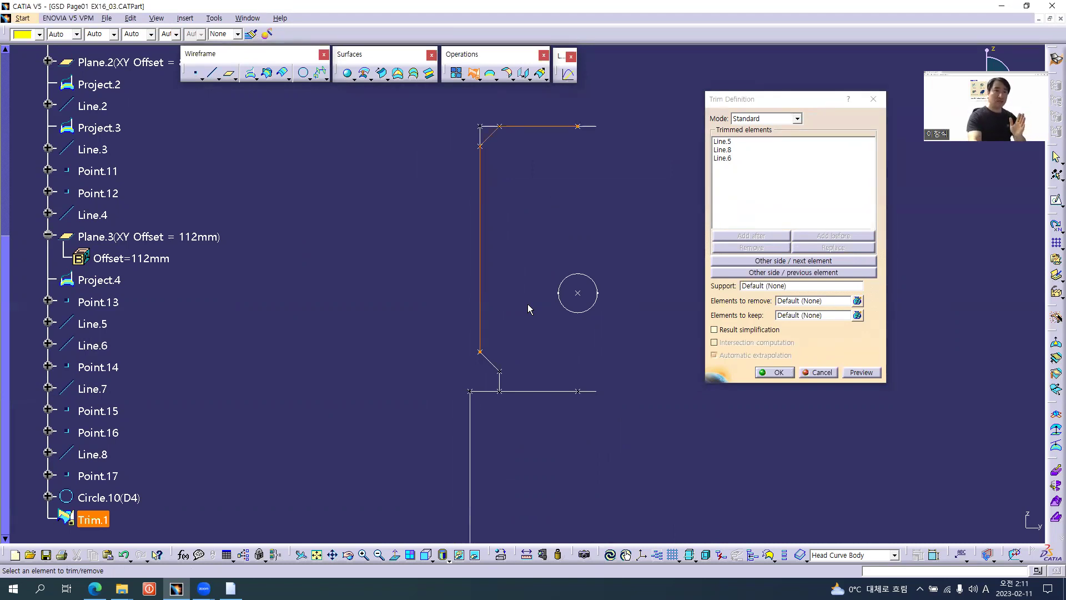
left_click(489, 360)
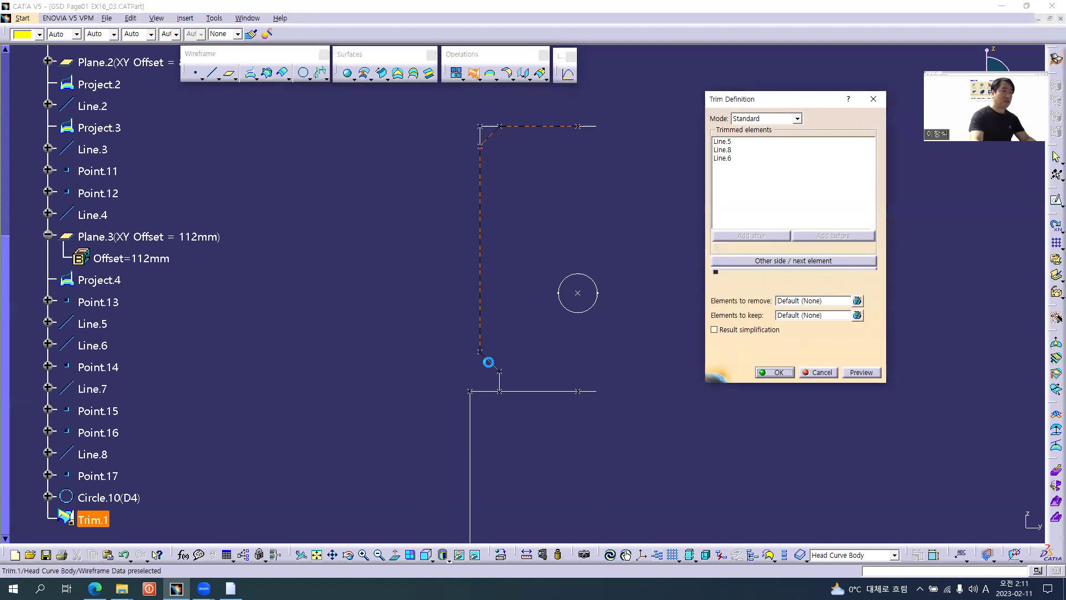
left_click(503, 382)
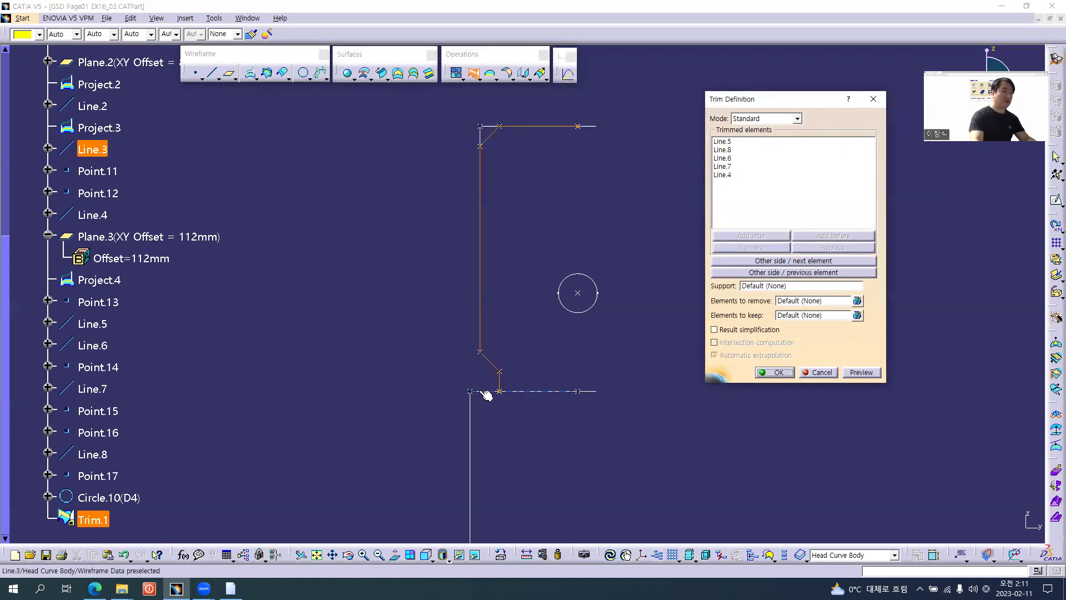
left_click(486, 395)
middle_click_drag(478, 465, 487, 333)
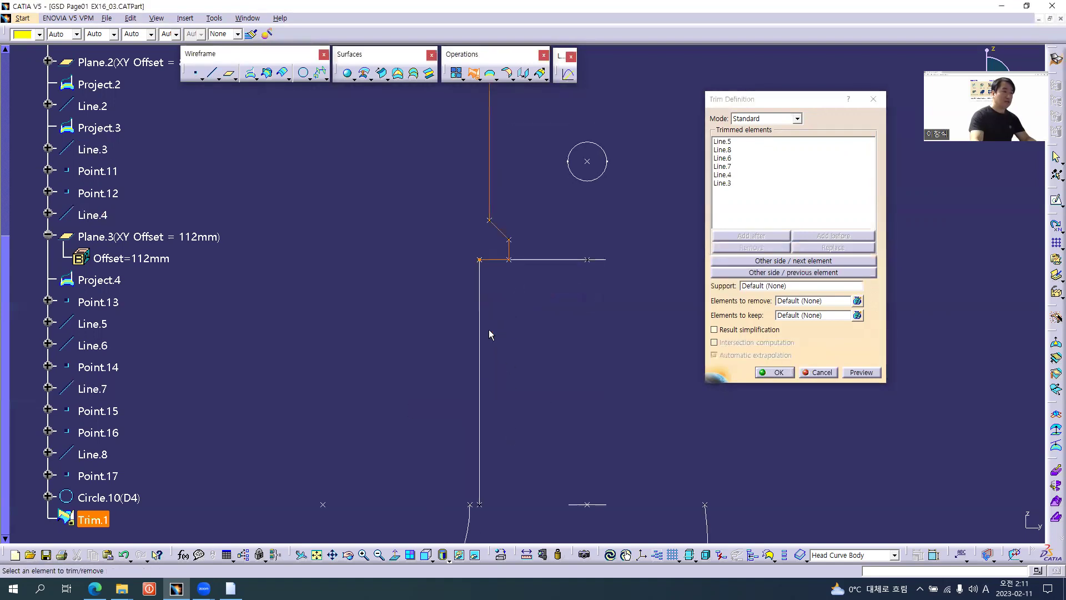
left_click(488, 360)
middle_click_drag(566, 328, 566, 383)
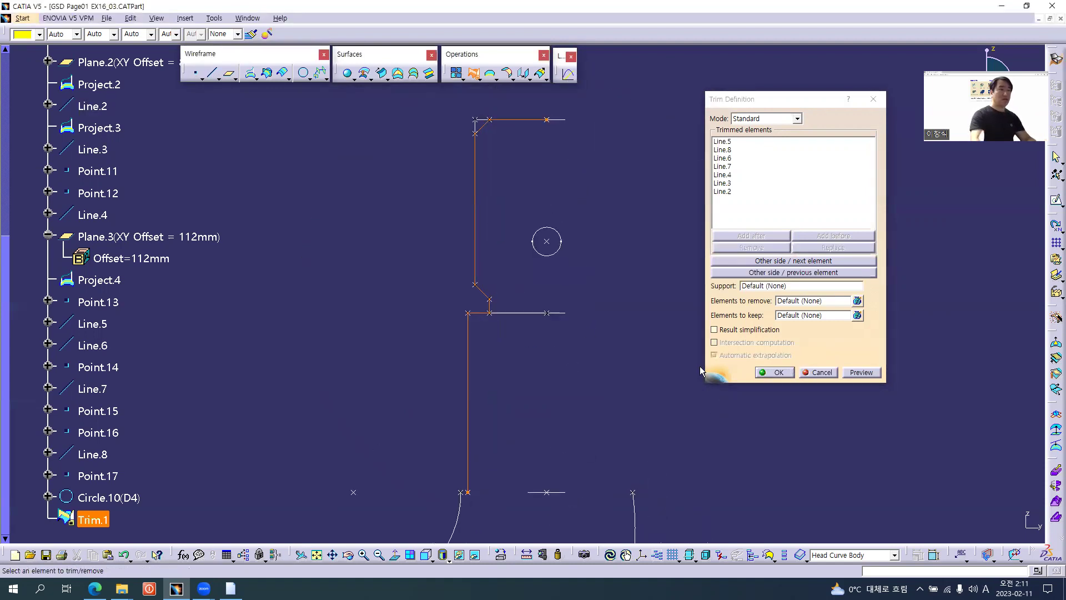
left_click(776, 373)
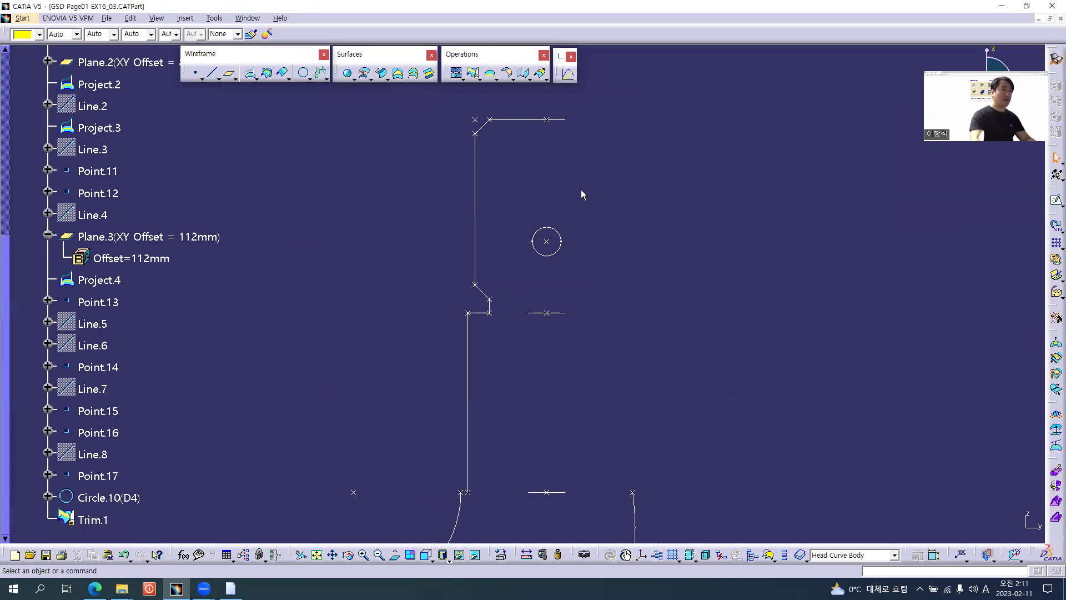
Step: Rename the trimmed profile feature as Final Head Curve
scroll(228, 383, "down", 1)
left_click(92, 470)
key("alt+Return")
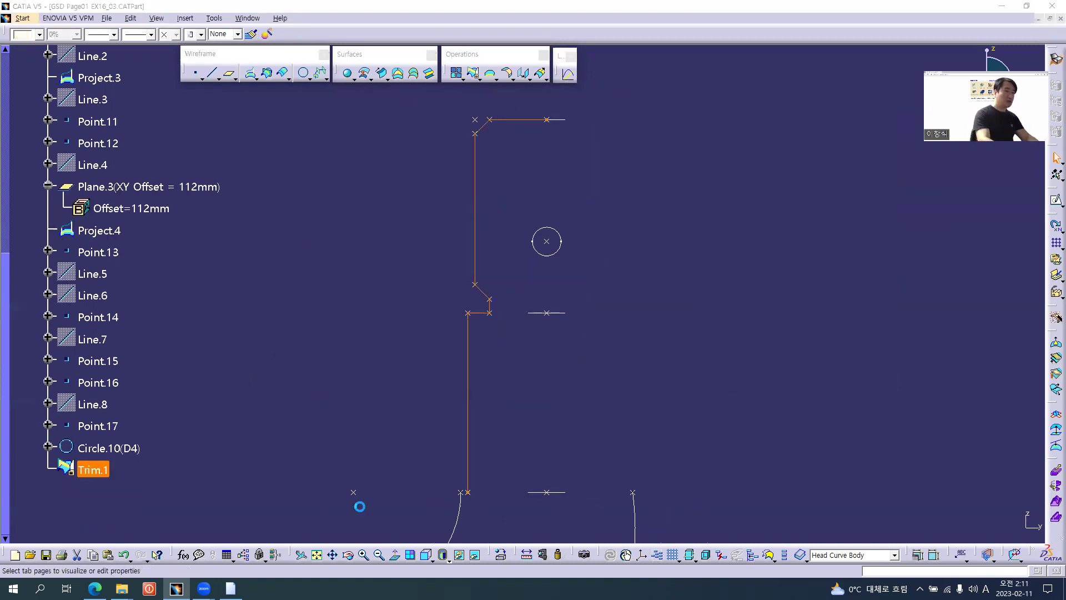
type("Head")
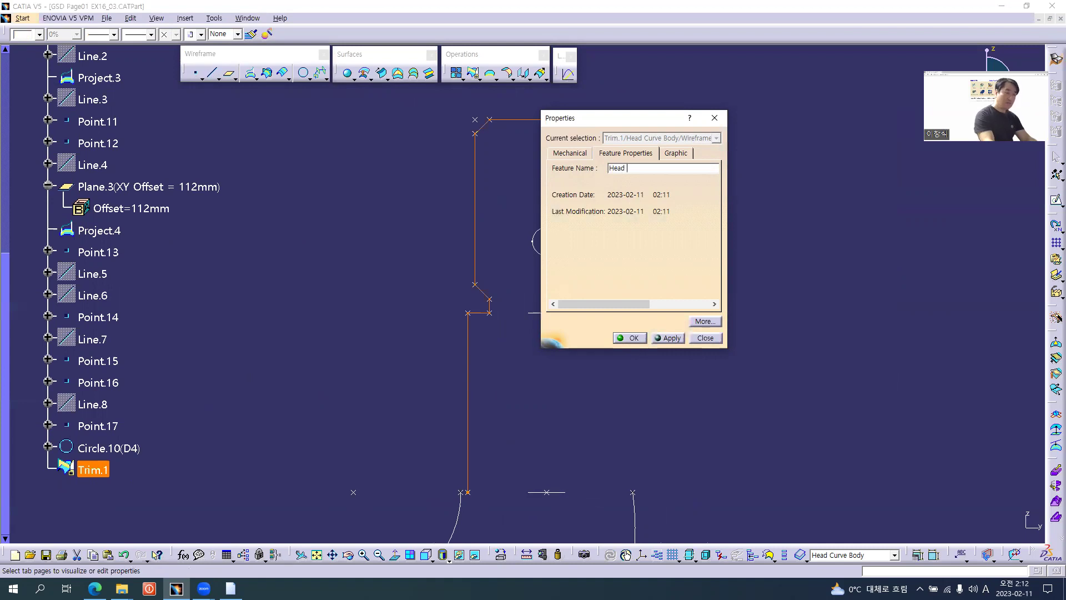
type("Final Head ")
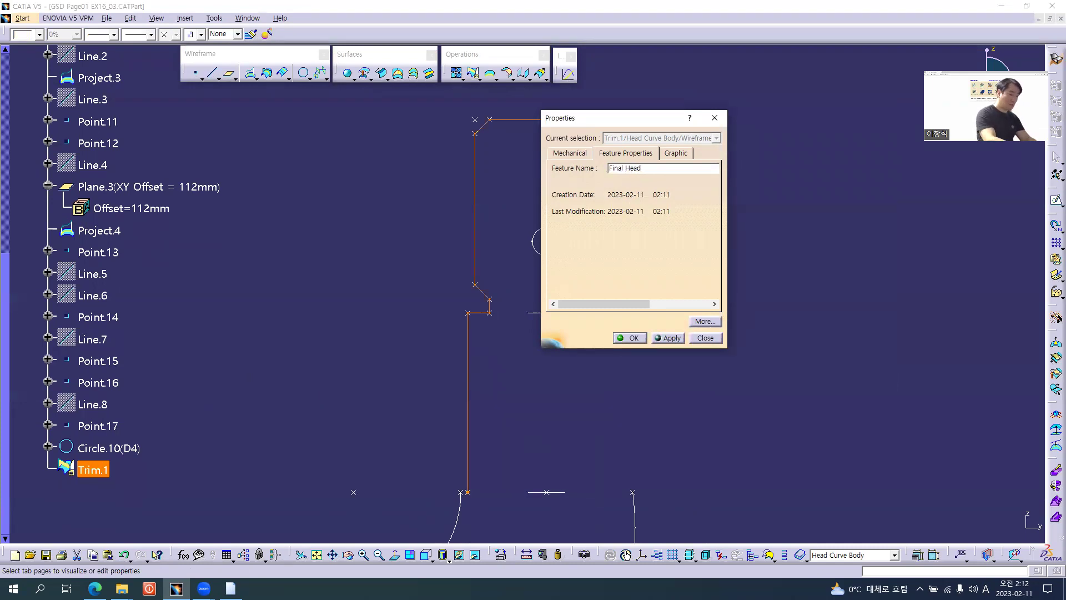
type("Curve")
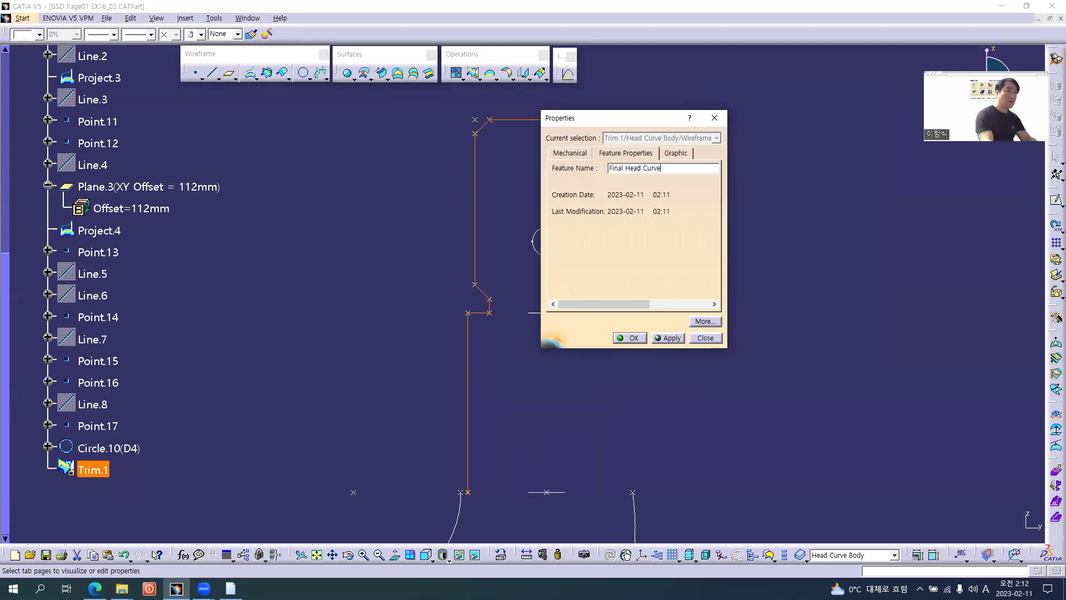
key("Return")
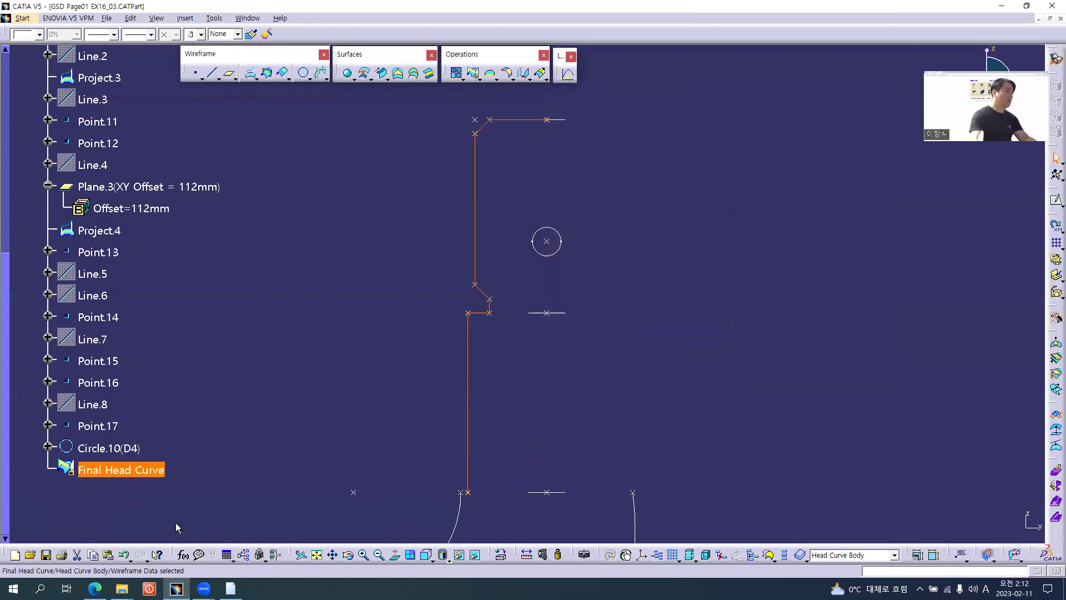
Step: Group the features from Point.10 through Circle.10(D4) into a new geometrical set named Operation Data under Head Curve Body
left_click(96, 447)
scroll(114, 427, "up", 2)
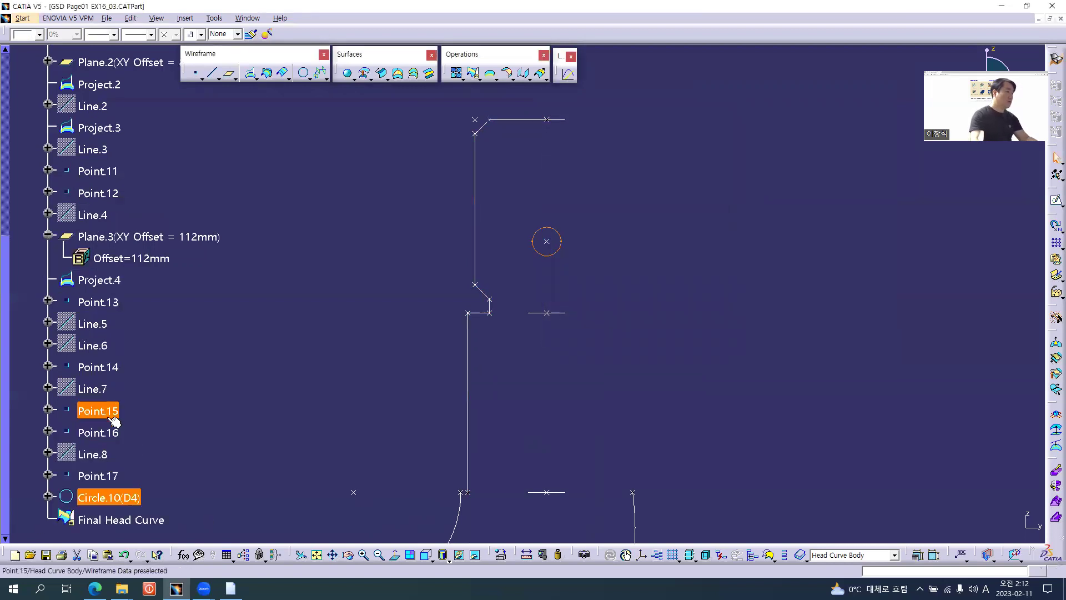
scroll(114, 422, "up", 4)
left_click(94, 144, "shift")
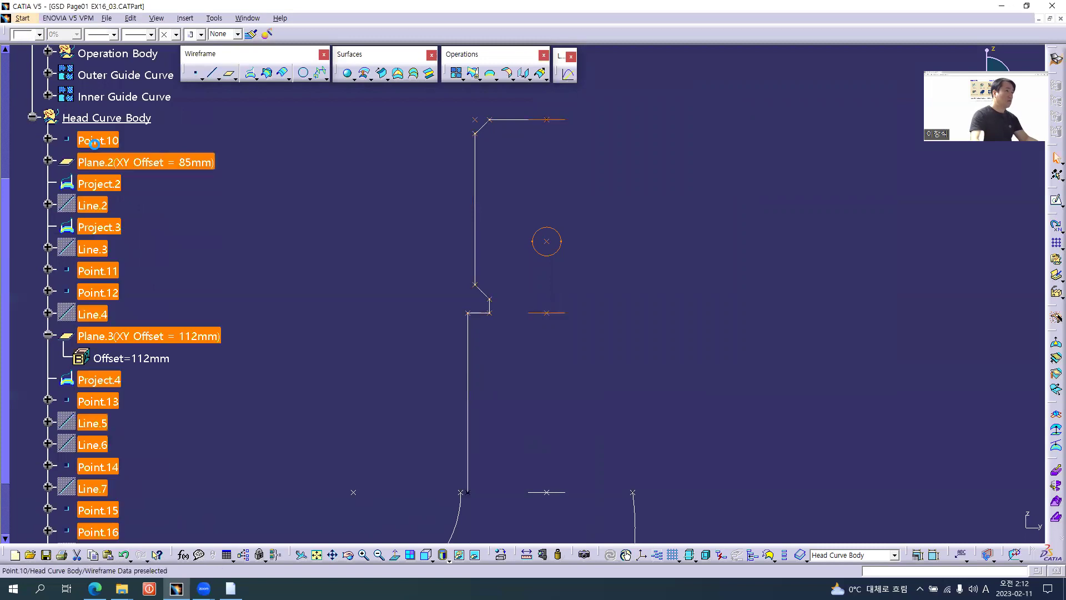
scroll(180, 244, "down", 2)
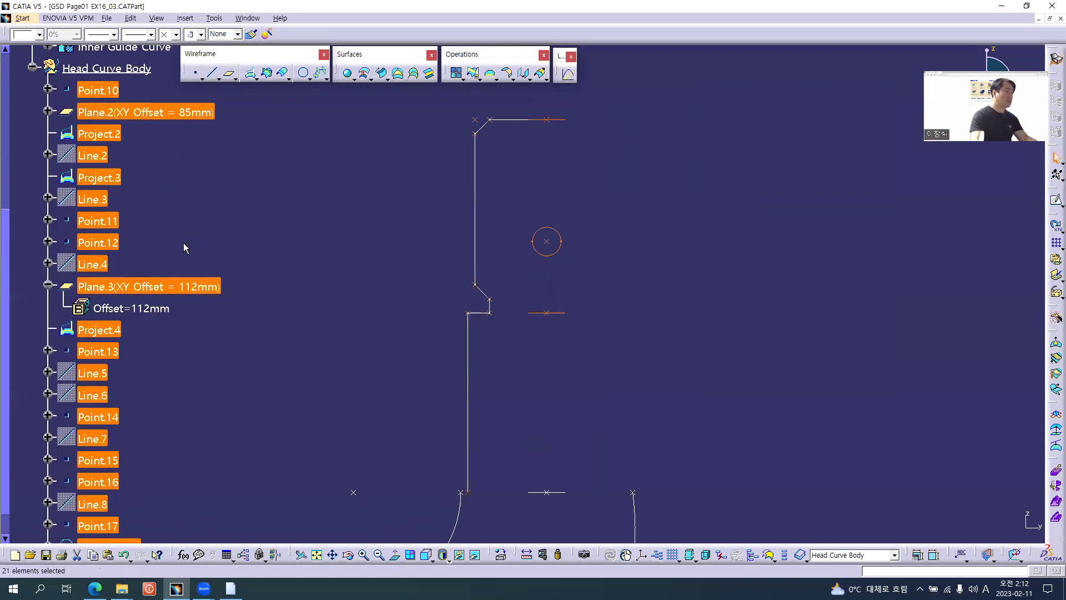
scroll(186, 243, "down", 2, "ctrl")
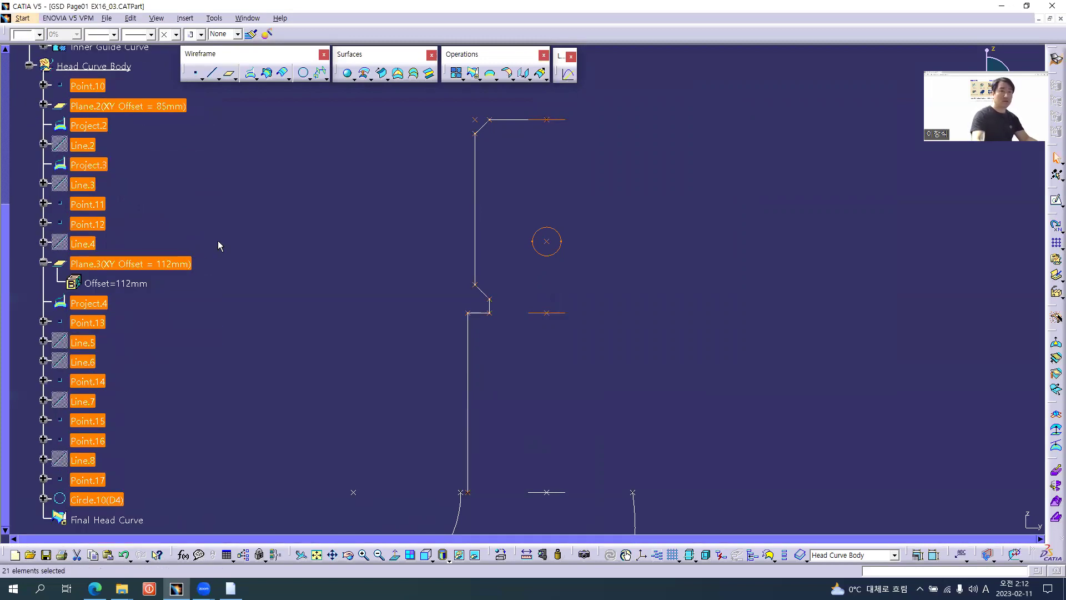
key("alt+i")
key("g")
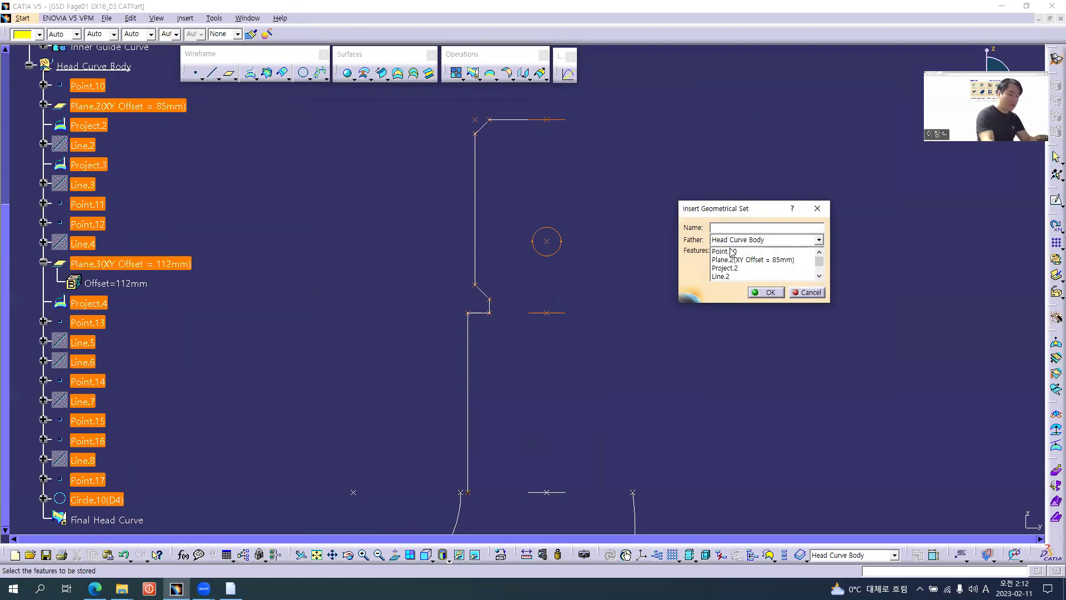
type("Section D-D Body")
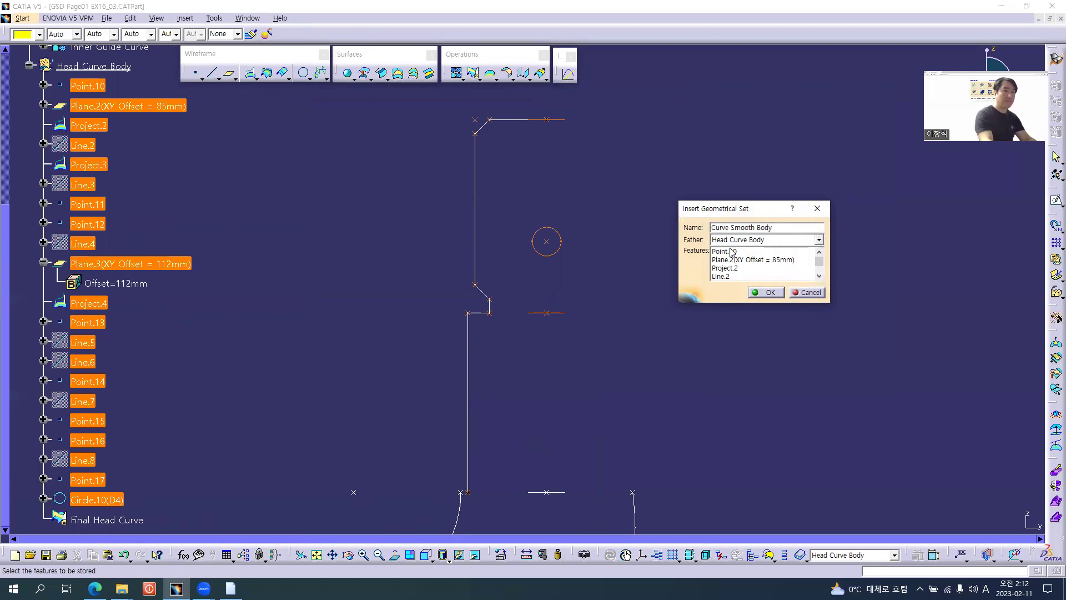
key("Up")
key("Up")
key("Up")
key("Up")
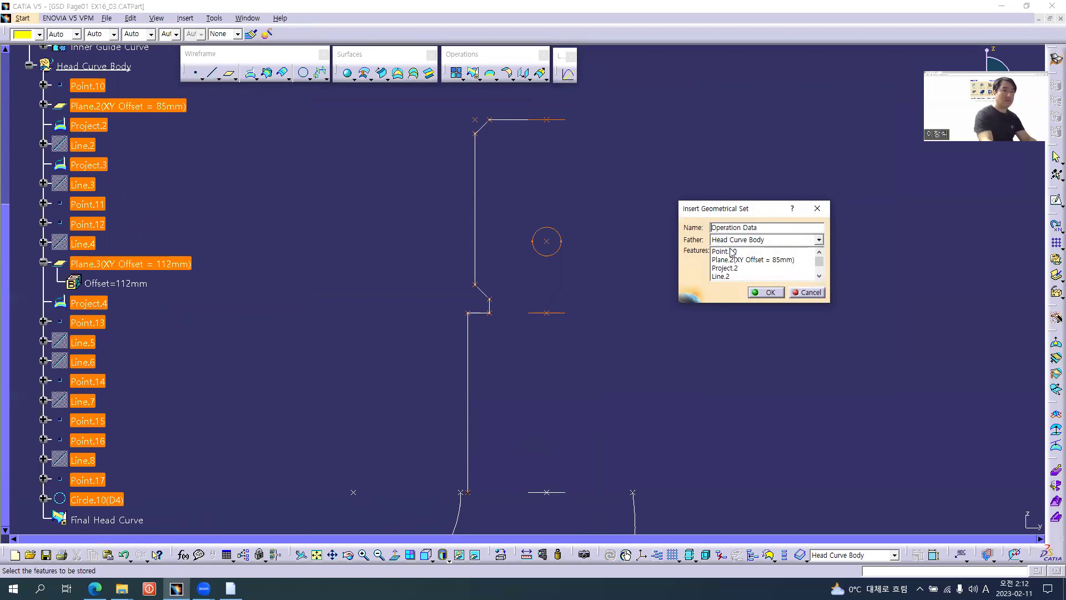
key("Up")
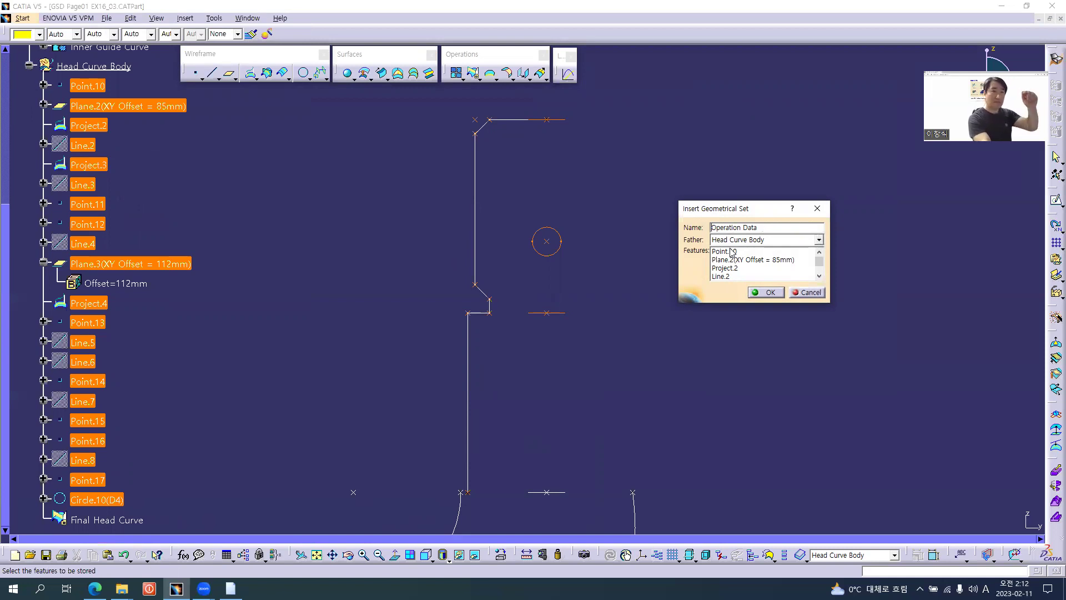
key("Return")
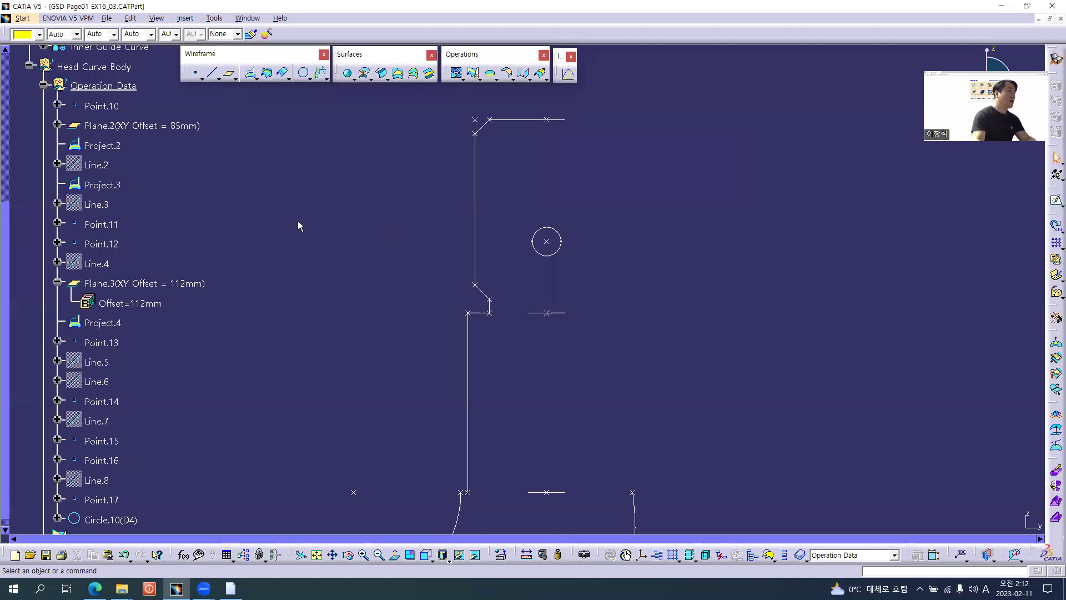
Step: Collapse the Operation Data set in the specification tree and leave nothing selected
left_click(104, 86)
left_click(43, 85)
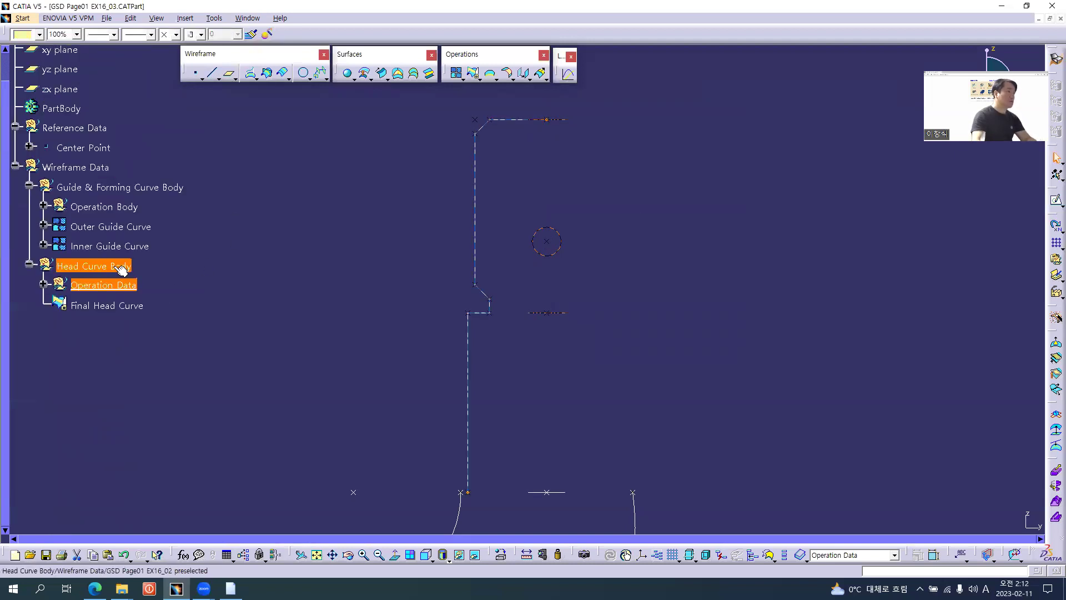
left_click(120, 267)
left_click(262, 267)
middle_click_drag(456, 322, 356, 315)
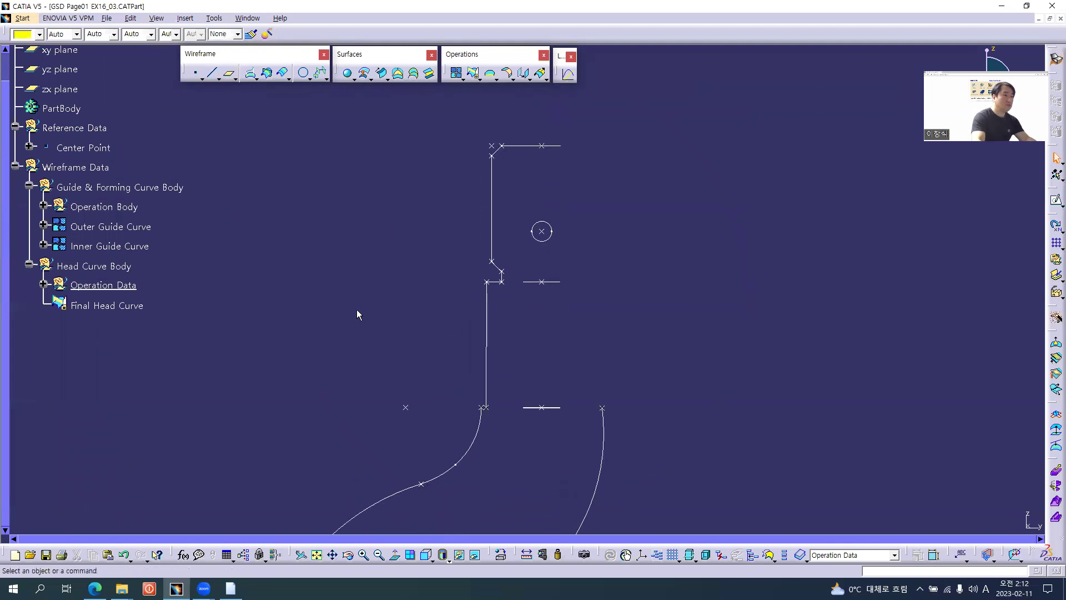
Step: Hide the Operation Data set temporarily and show it again
right_click(115, 285)
left_click(138, 317)
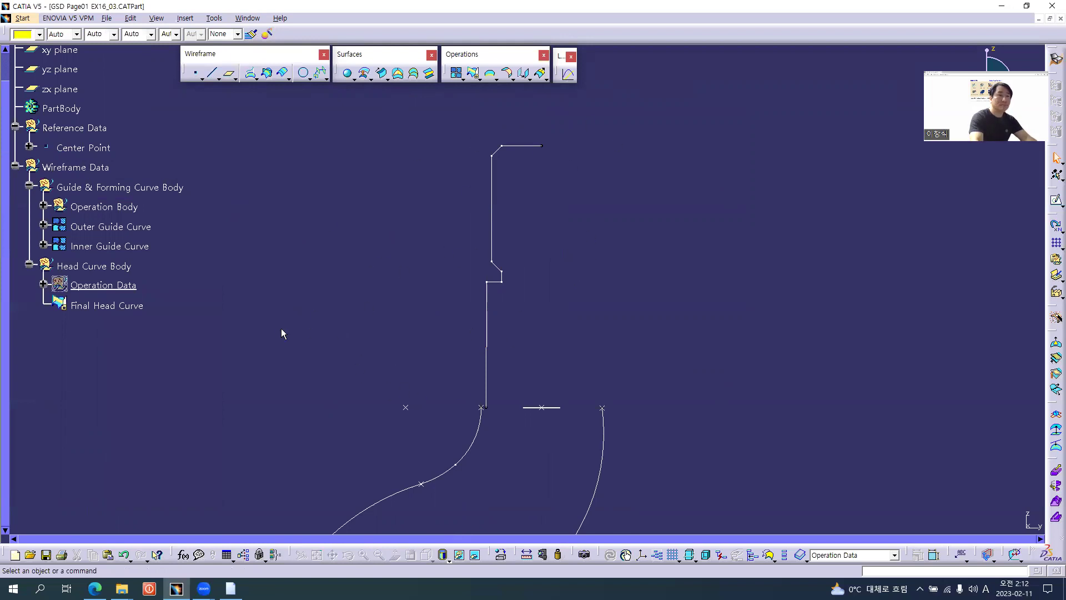
right_click(108, 286)
left_click(137, 317)
left_click(204, 309)
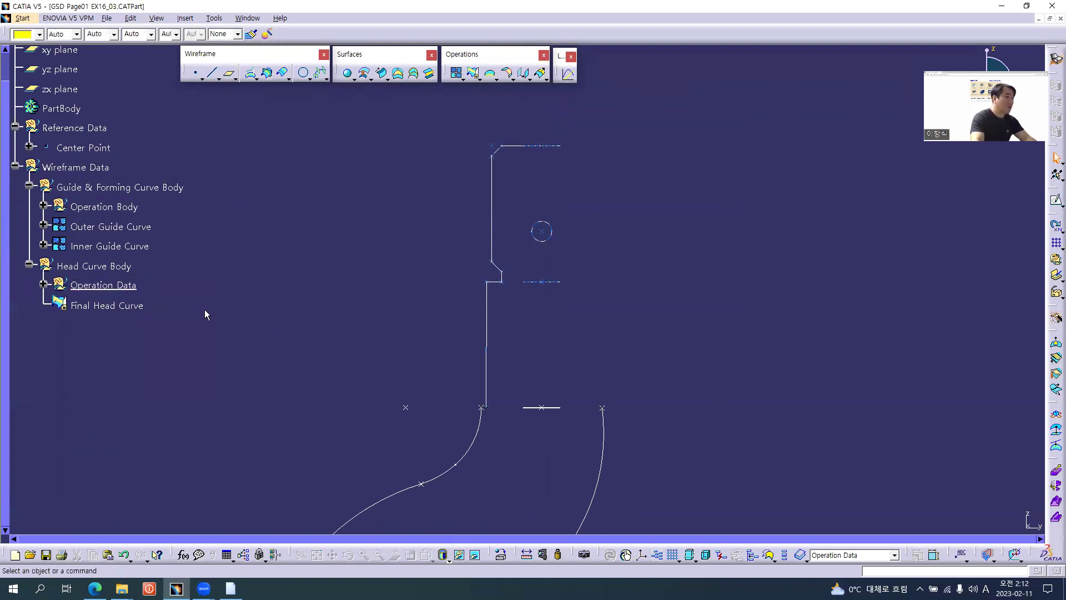
Step: Review the contents of Operation Data, and collapse it together with the Guide & Forming Curve Body and Head Curve Body branches
left_click(43, 283)
scroll(46, 289, "down", 2)
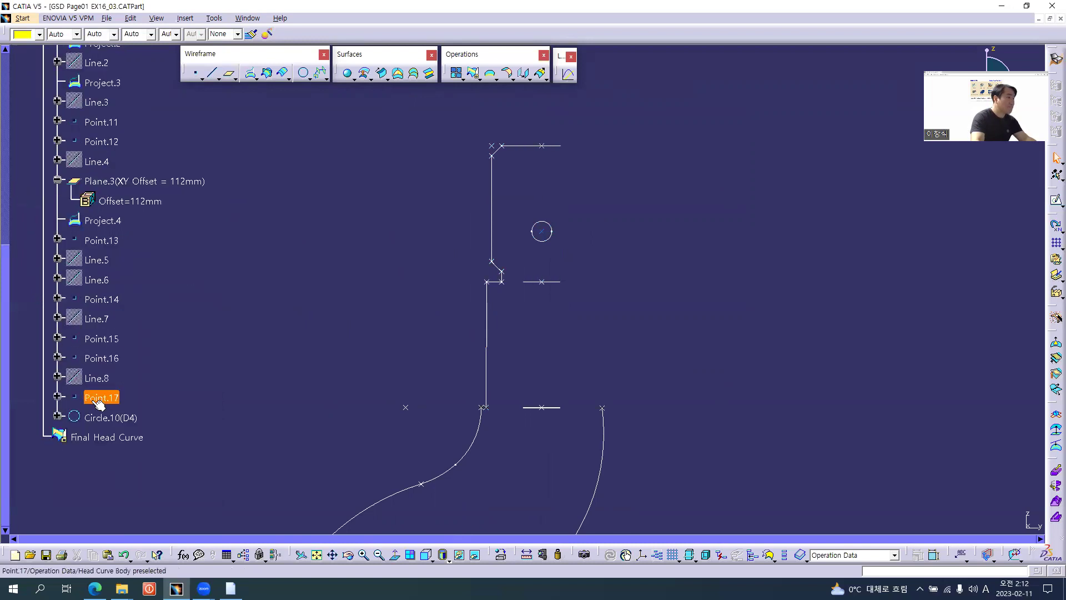
scroll(106, 397, "up", 3)
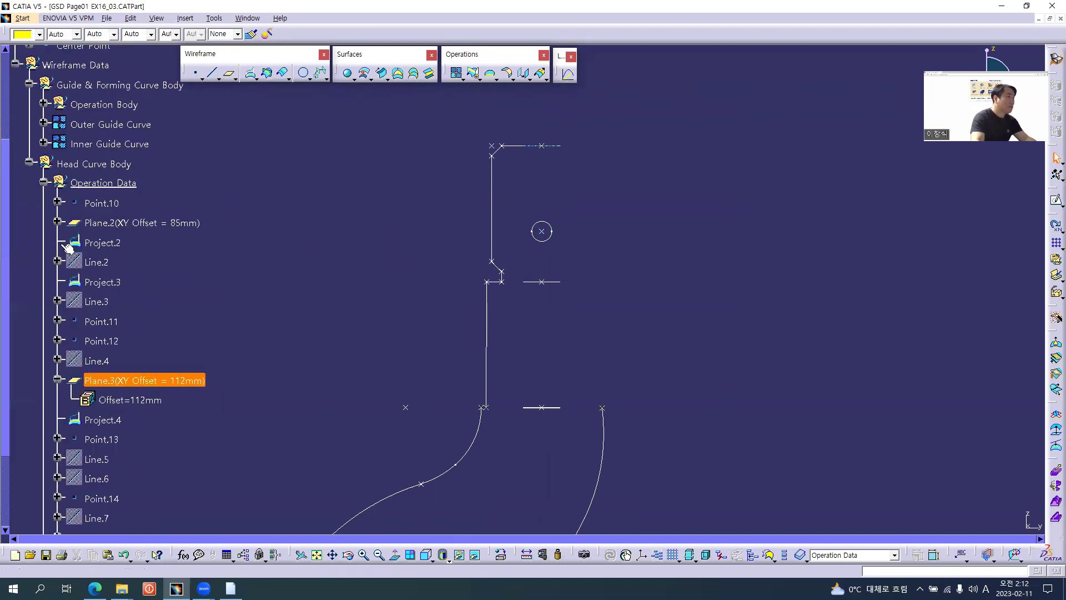
left_click(42, 181)
left_click(29, 85)
scroll(157, 206, "up", 2)
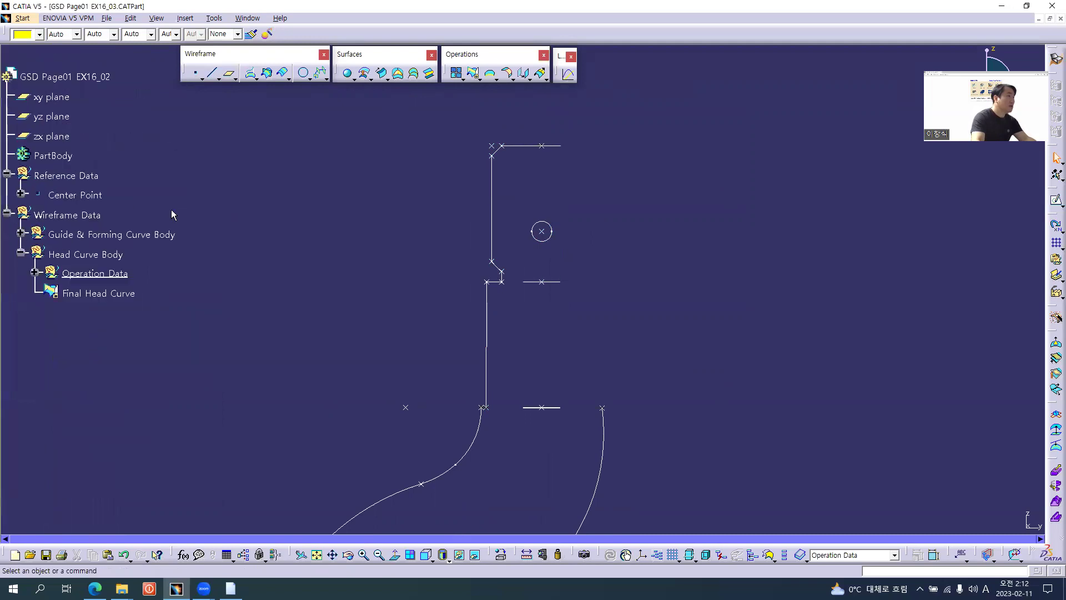
left_click(20, 252)
Step: Switch to the Hook_Text_New.pdf drawing in the browser and examine the hook profile and Section Cut A-A
middle_click_drag(492, 359, 476, 316)
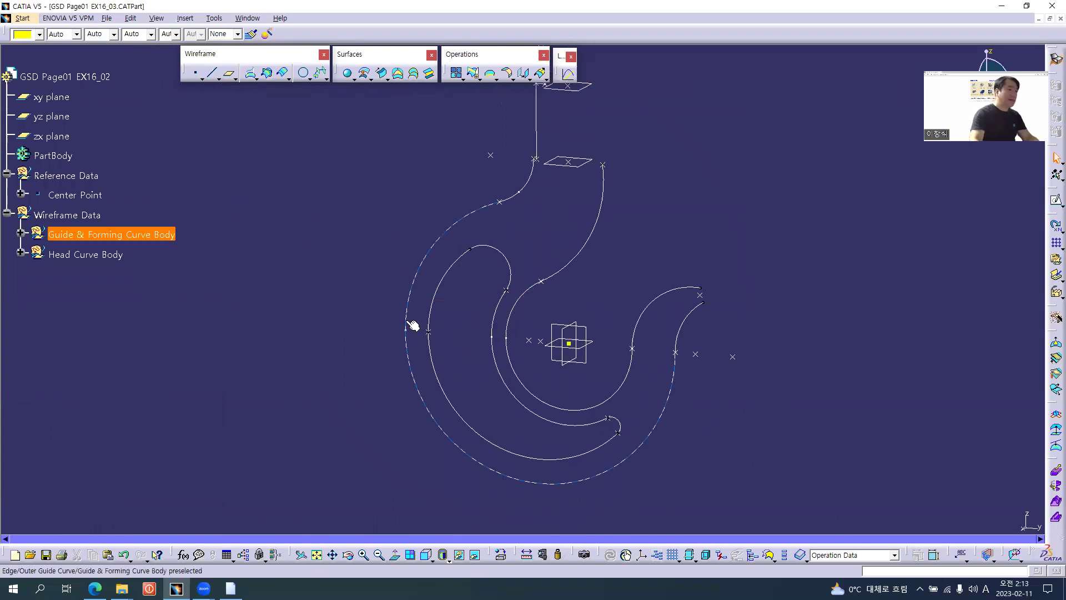
key("alt+Tab")
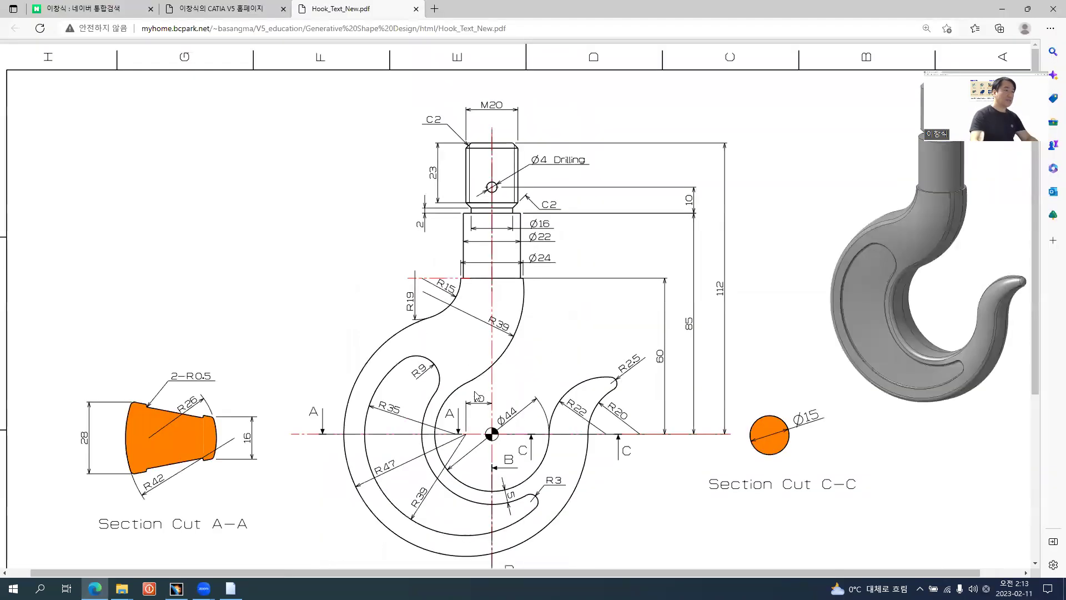
scroll(476, 396, "down", 2)
scroll(421, 357, "up", 3, "ctrl")
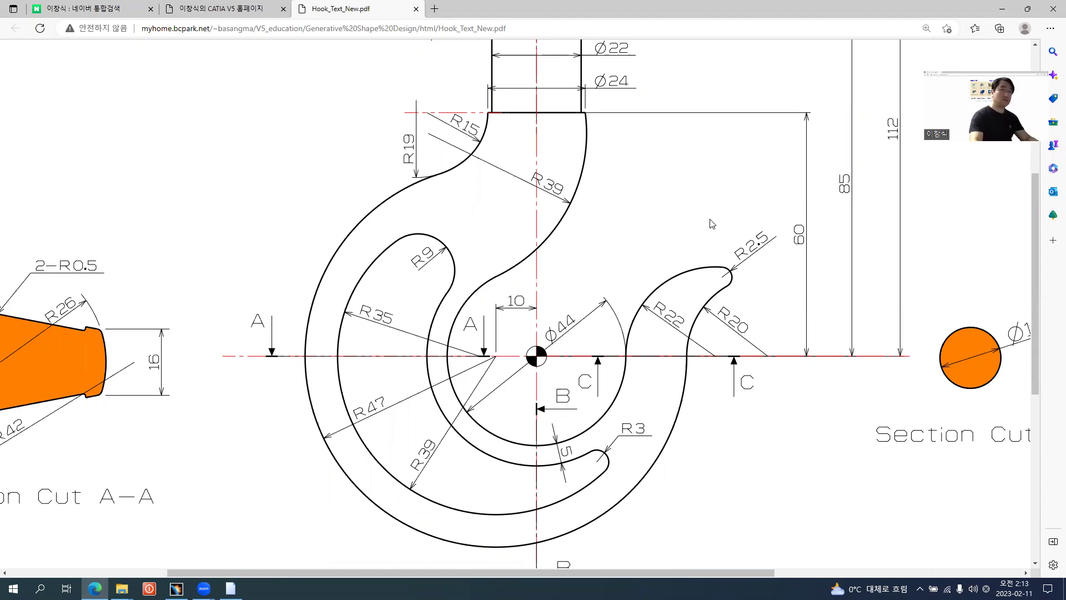
scroll(477, 342, "down", 1)
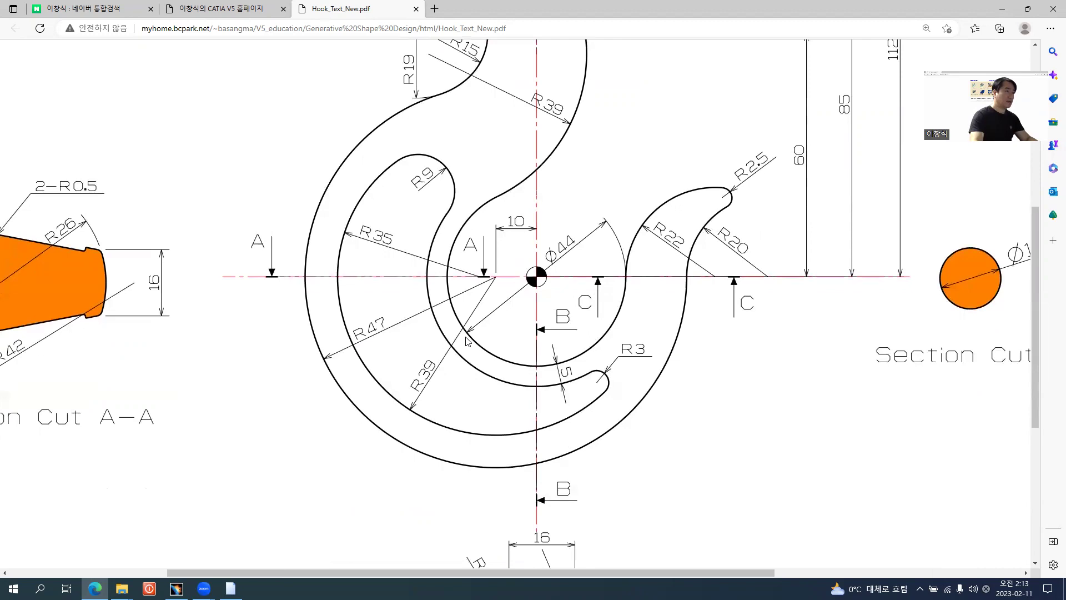
scroll(555, 322, "left", 5)
scroll(556, 322, "down", 1)
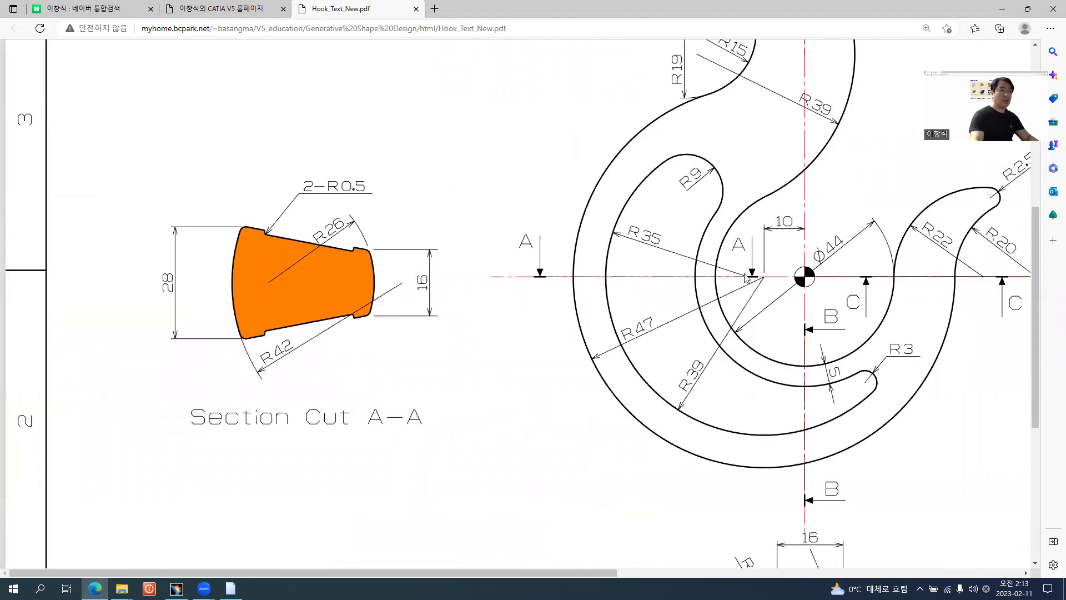
Step: Switch back to CATIA and insert a geometrical set named Section A-A Body with Wireframe Data as its father
key("alt+Tab")
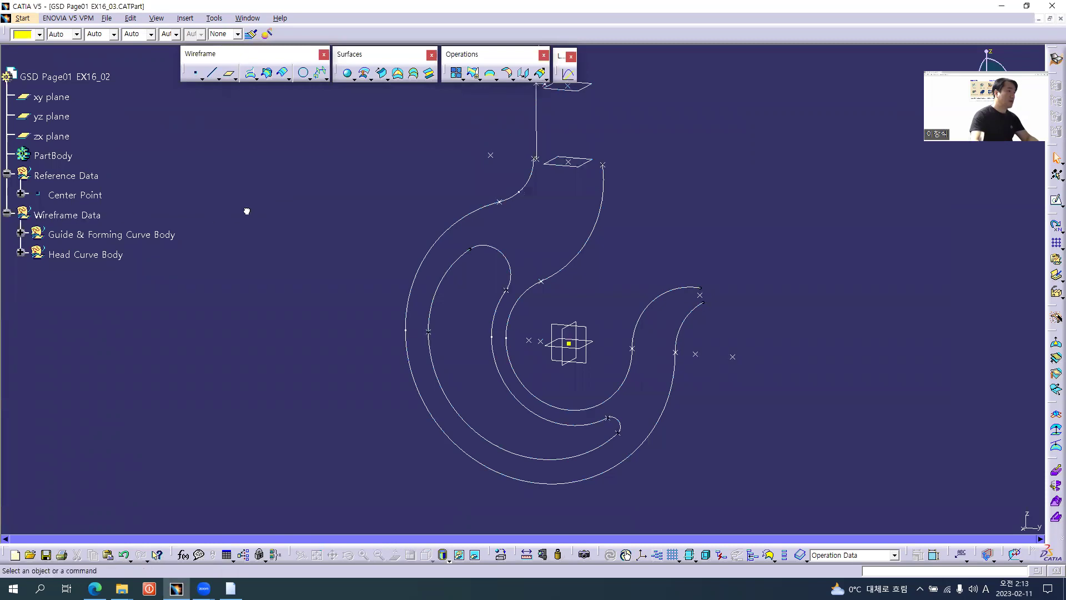
key("alt+i")
key("g")
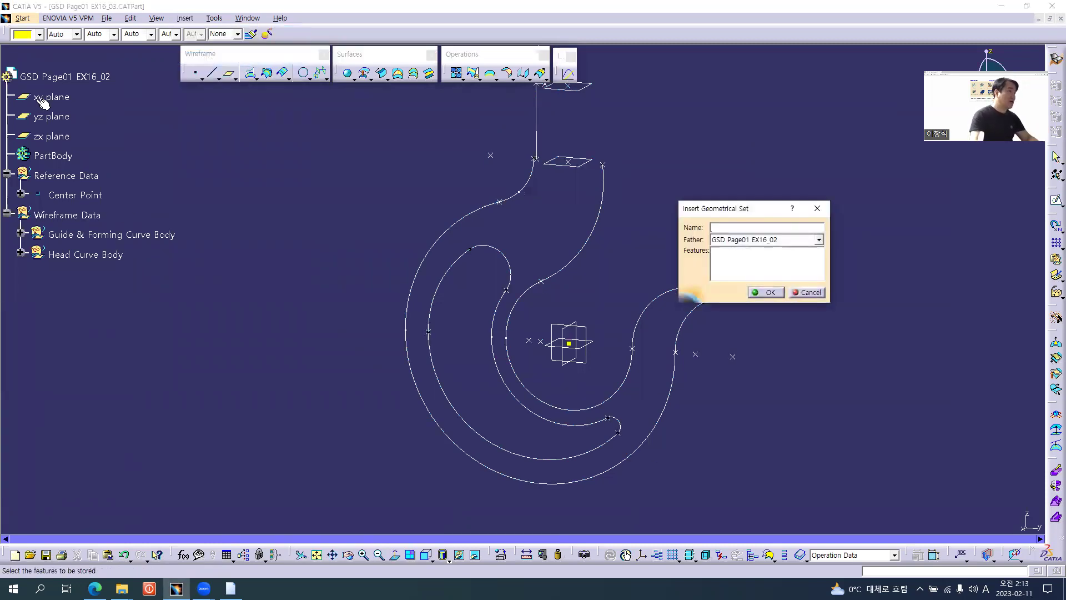
left_click(61, 214)
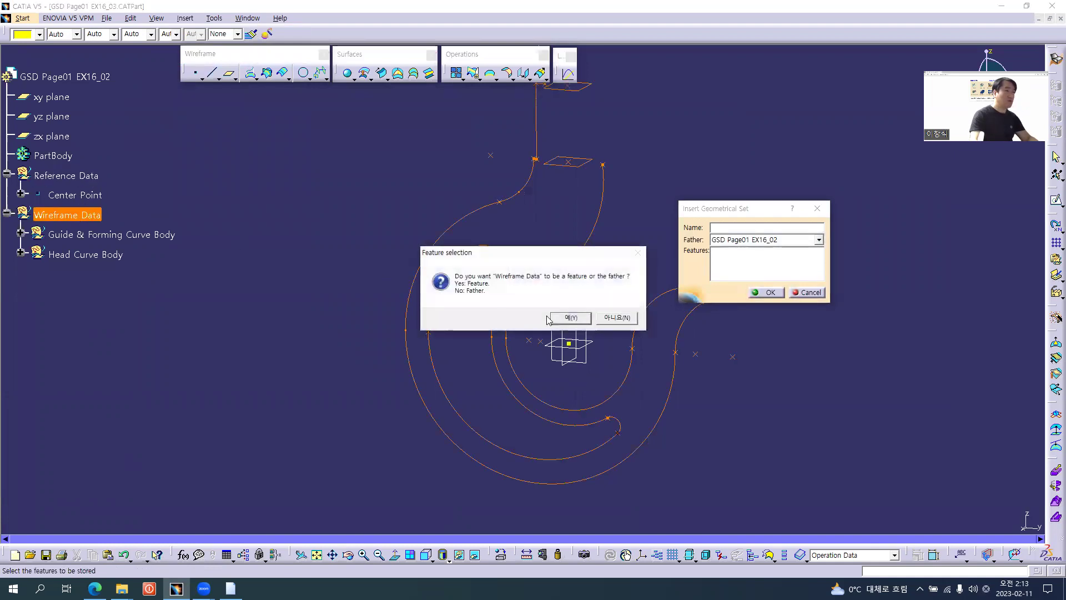
left_click(616, 318)
left_click(746, 229)
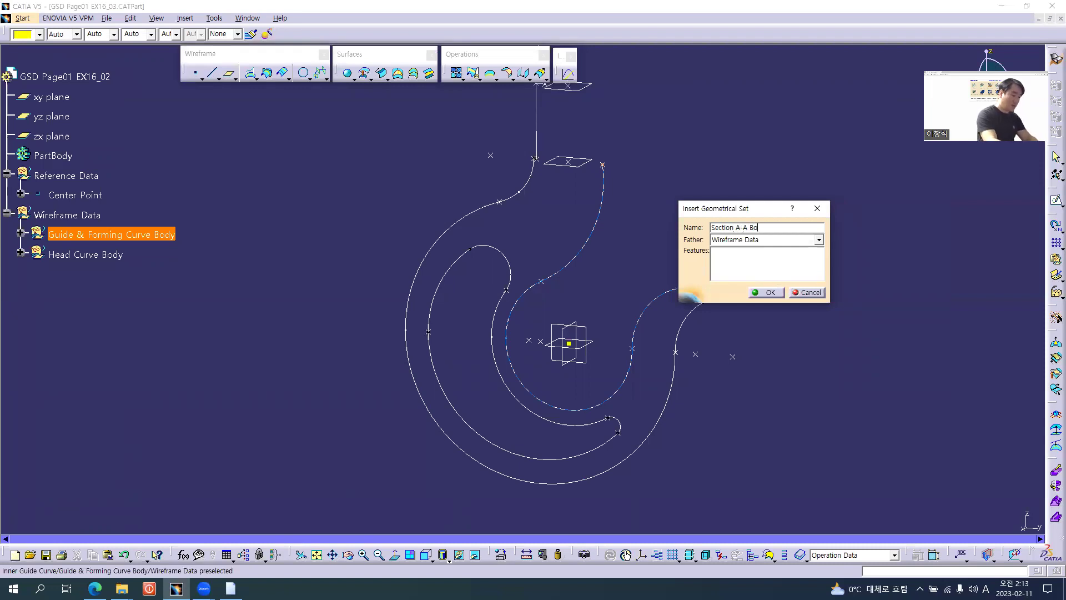
type("Section A-A Body")
key("Return")
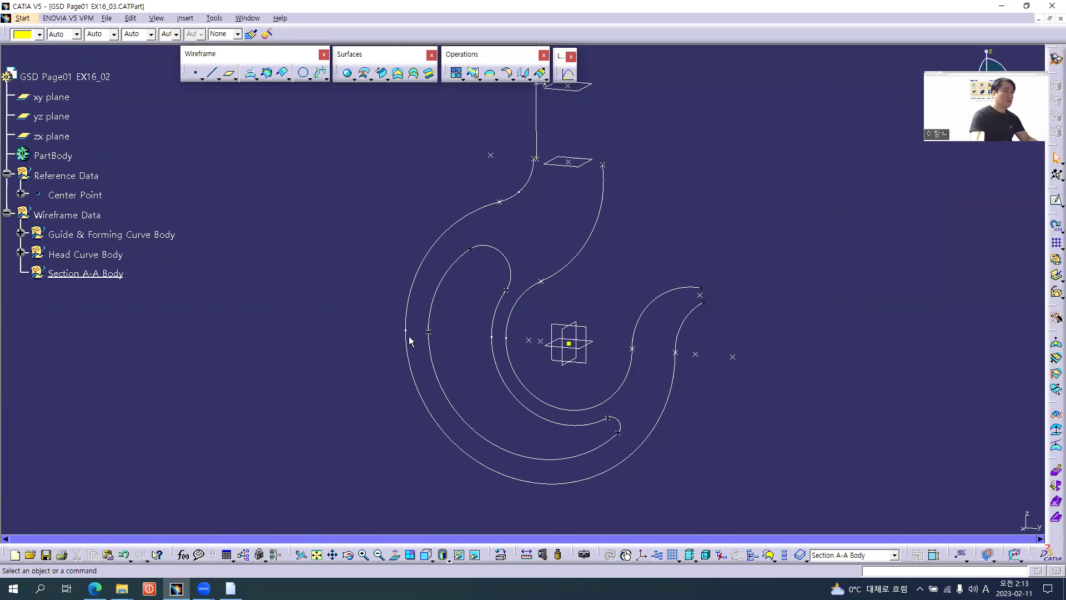
Step: Compare the hook guide curves with Section Cut A-A in the Hook_Text_New.pdf drawing and return to CATIA
middle_click_drag(579, 350, 577, 297)
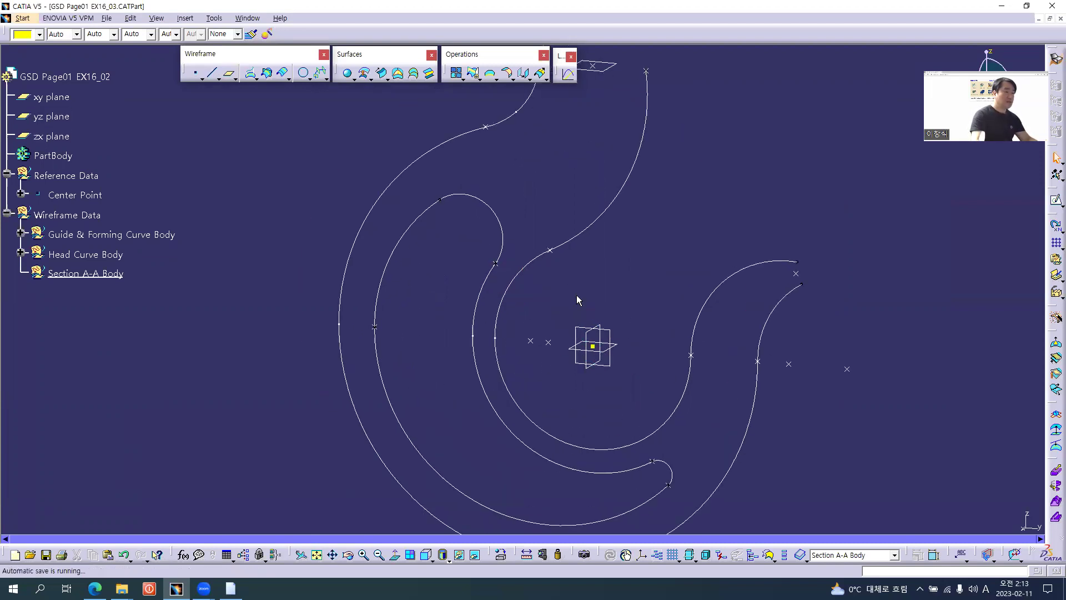
left_click(426, 555)
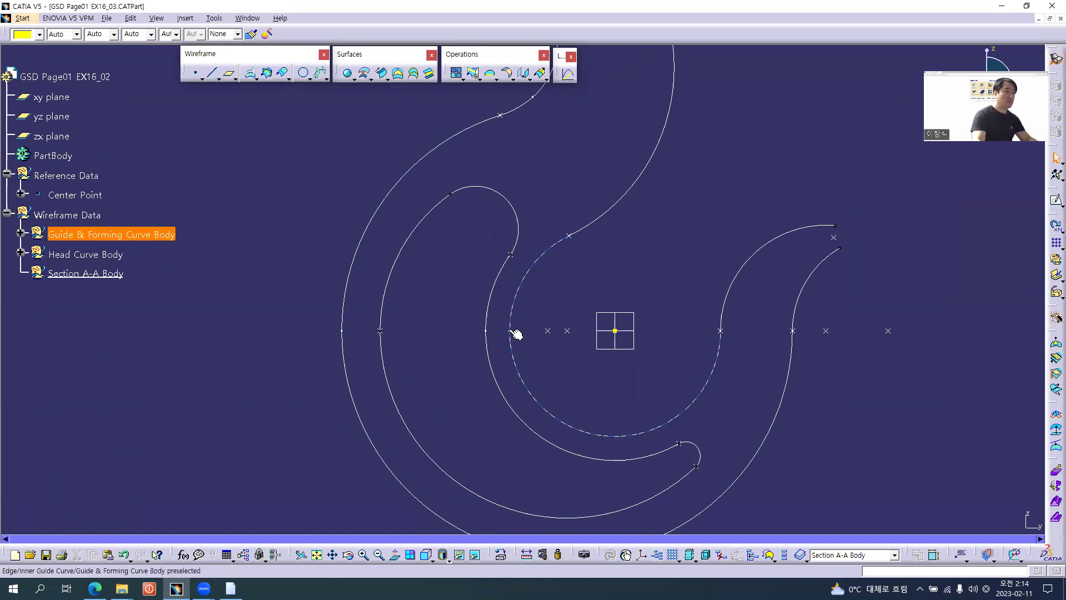
key("alt+Tab")
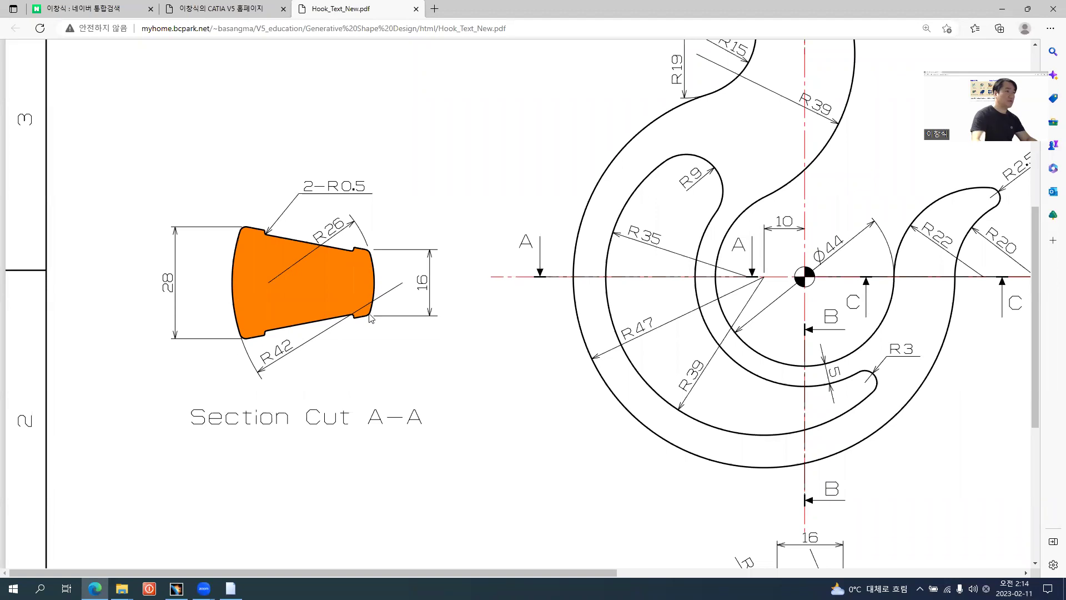
key("alt+Tab")
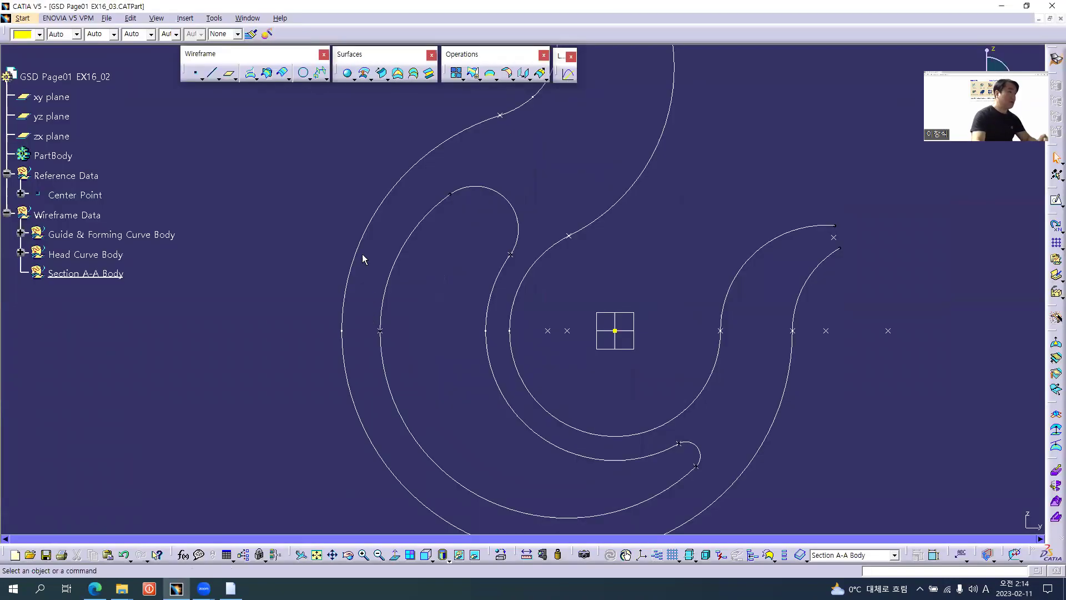
Step: Create an extremum point on the Outer Guide Curve using the zx plane as direction and the Min option
left_click(199, 82)
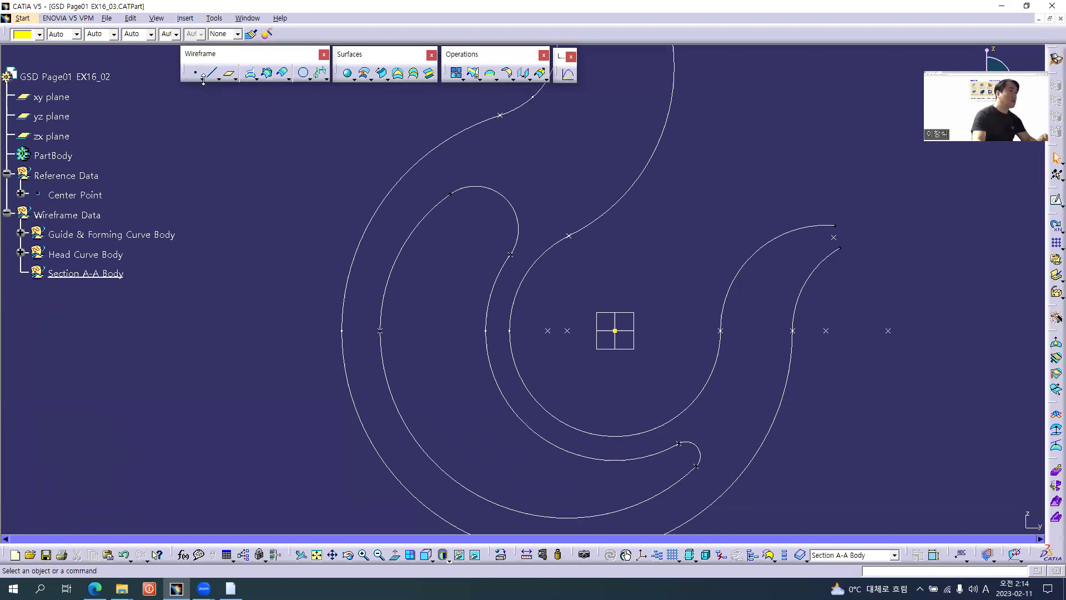
left_click(202, 79)
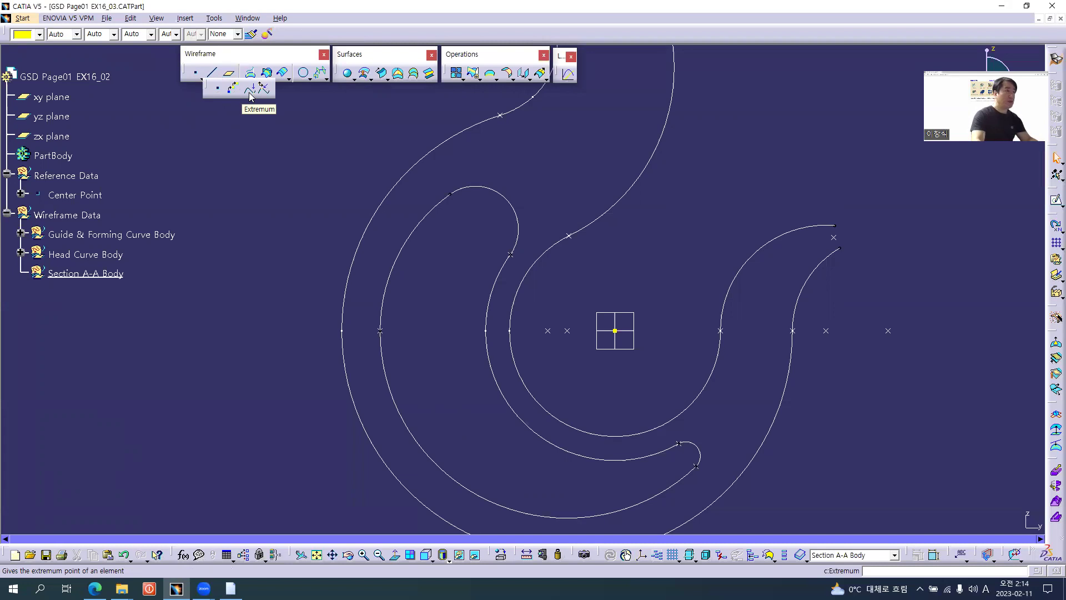
left_click(250, 94)
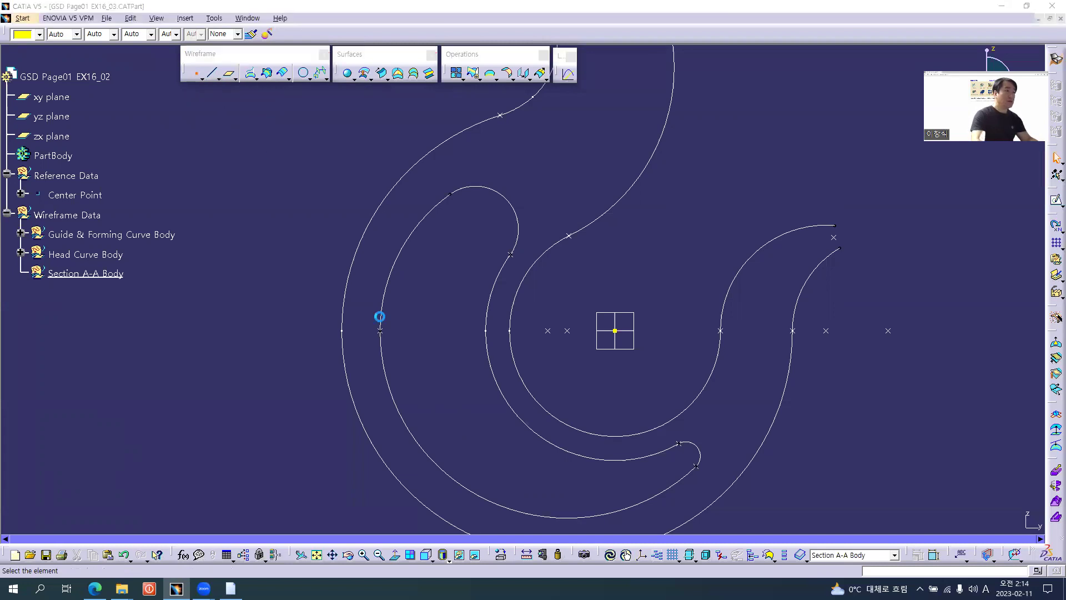
left_click(344, 346)
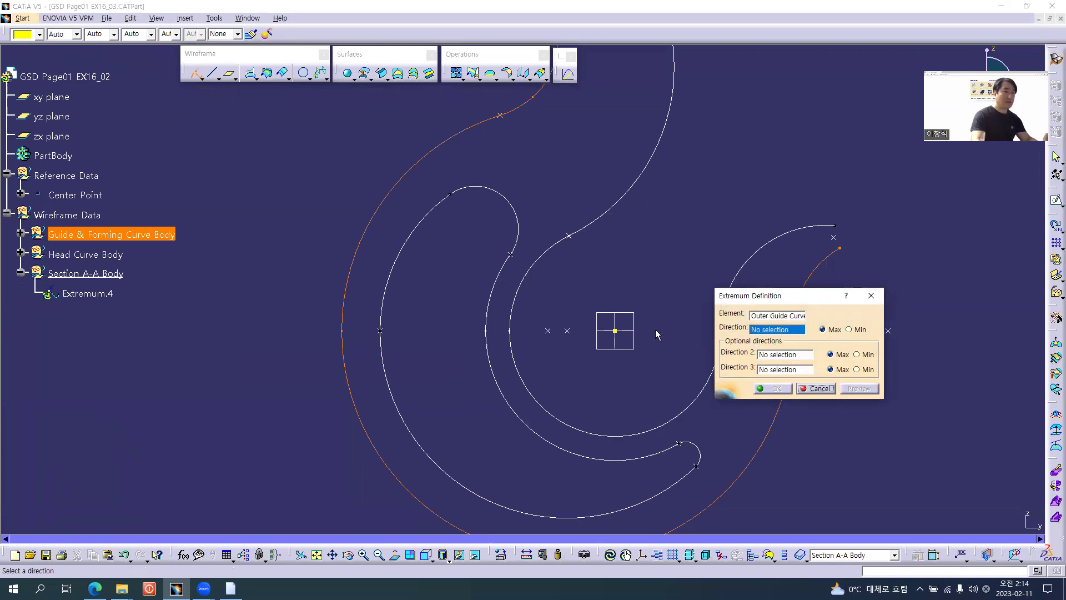
left_click(616, 347)
middle_click_drag(642, 381, 483, 364)
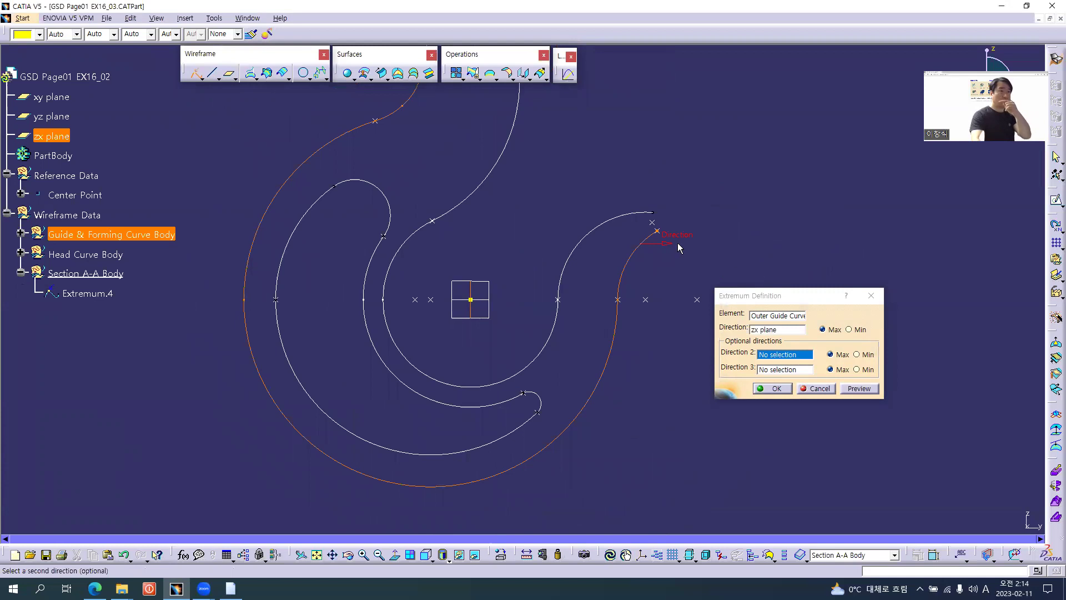
left_click(847, 329)
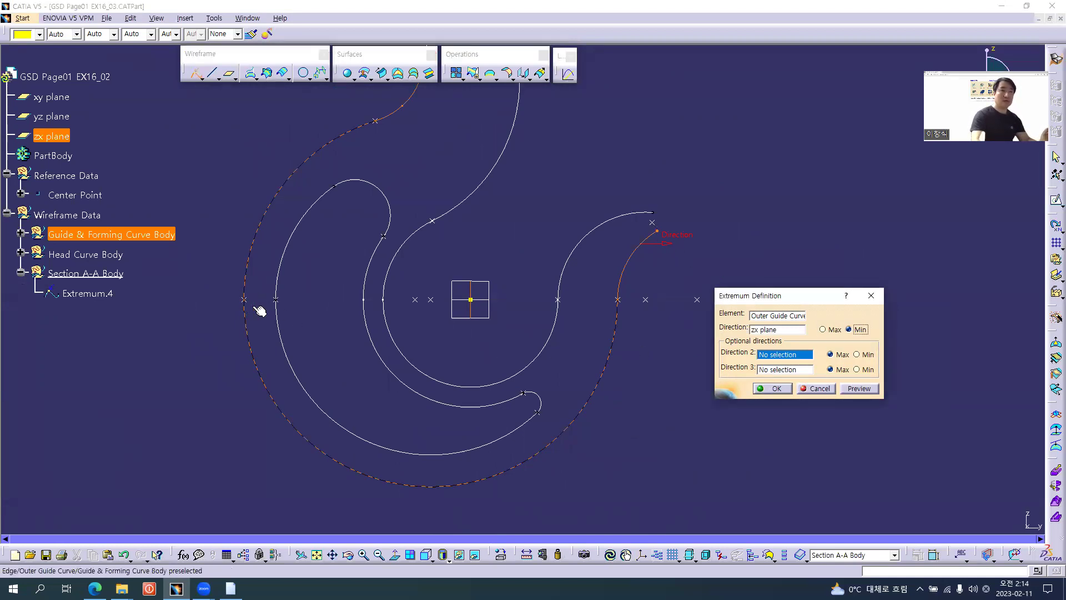
left_click(775, 389)
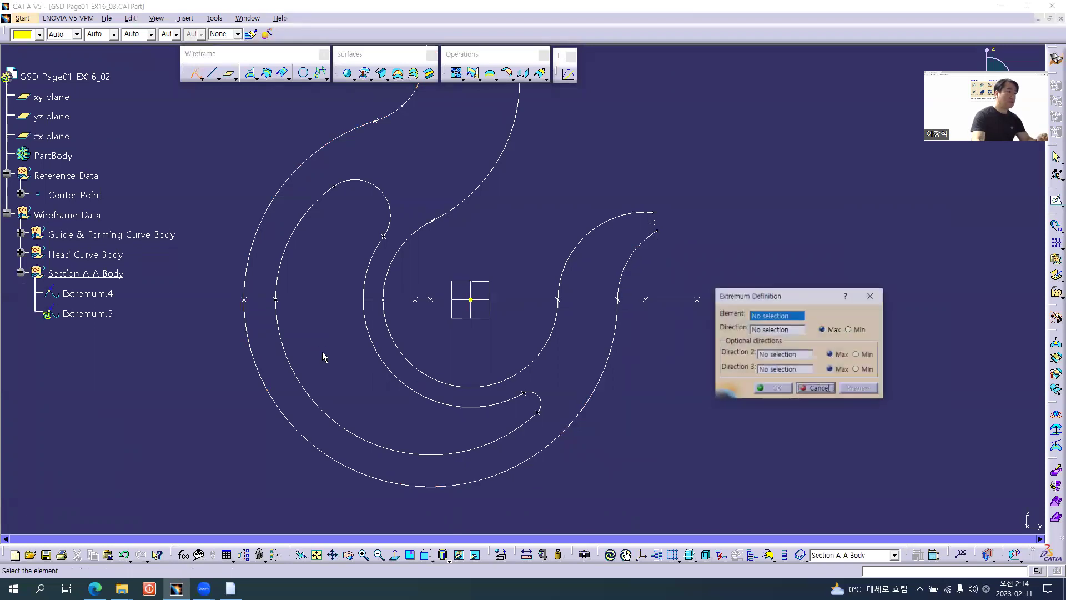
Step: Create an extremum point on the Inner Guide Curve using the zx plane as direction and the Min option
left_click(384, 310)
left_click(472, 316)
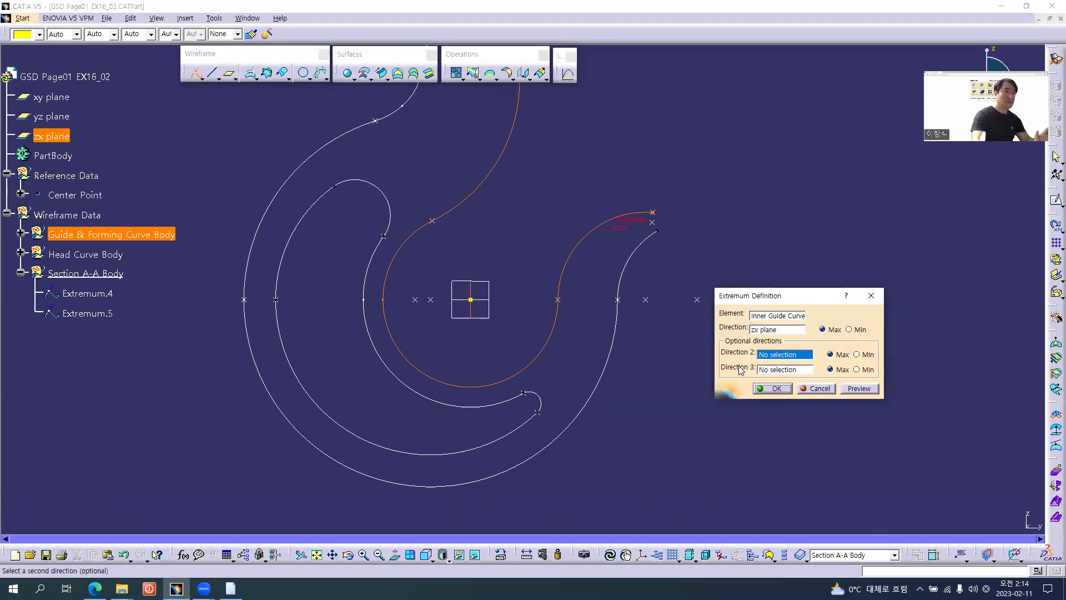
left_click(849, 330)
left_click(775, 389)
left_click(816, 388)
Step: Create a Coordinates point at X 0, Y 42 and Z 0 mm relative to the outer guide curve's extremum, checking the R42 radius in the drawing
mouse_move(316, 362)
middle_mouse_down()
mouse_move(485, 385)
mouse_move(481, 347)
middle_mouse_up()
left_click(485, 386)
key("alt+Tab")
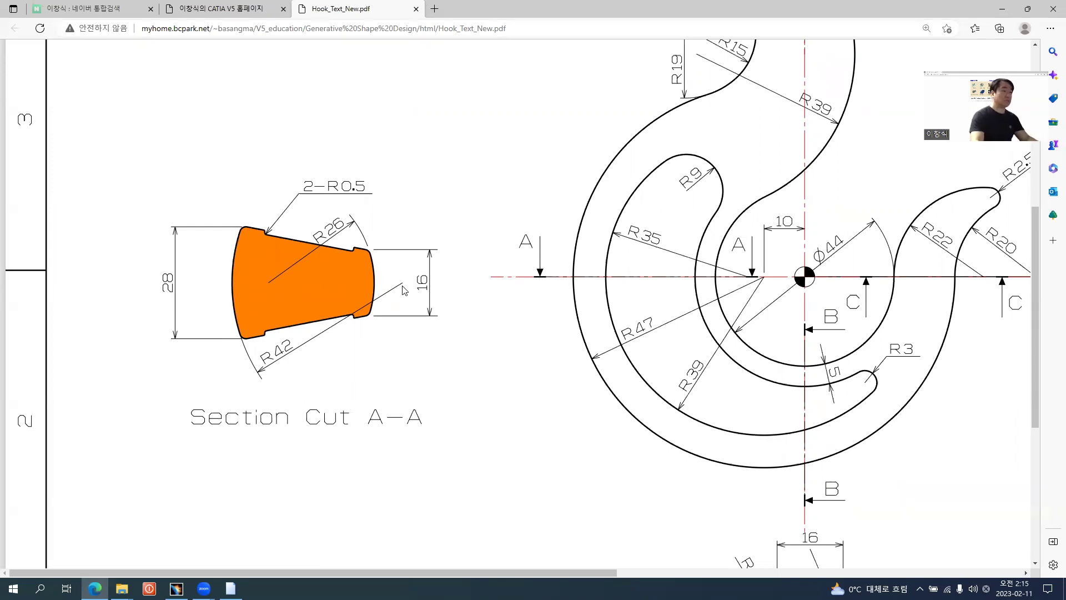
key("alt+Tab")
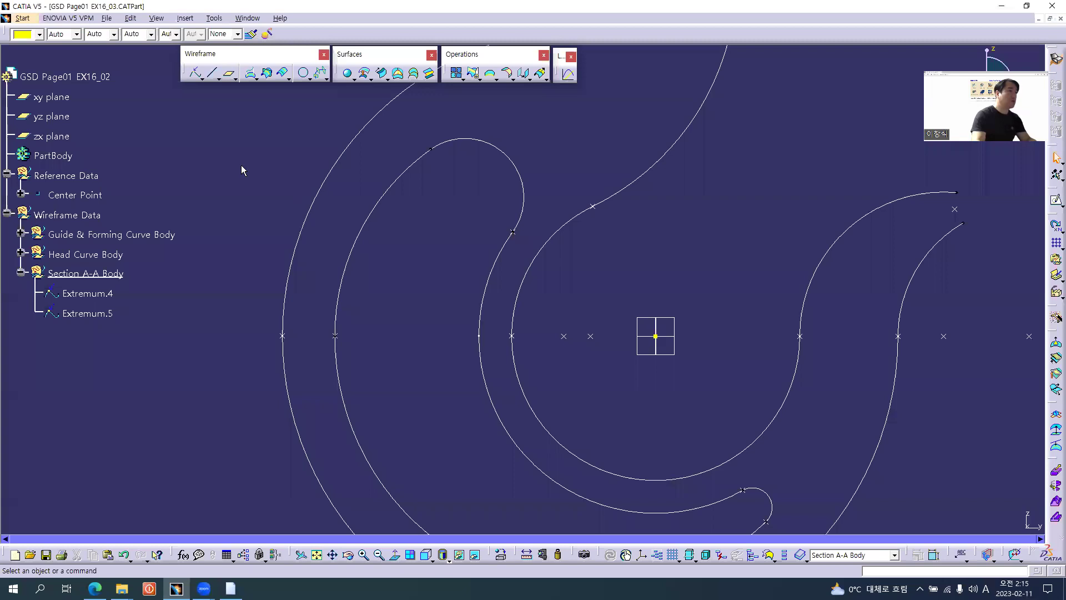
left_click(201, 78)
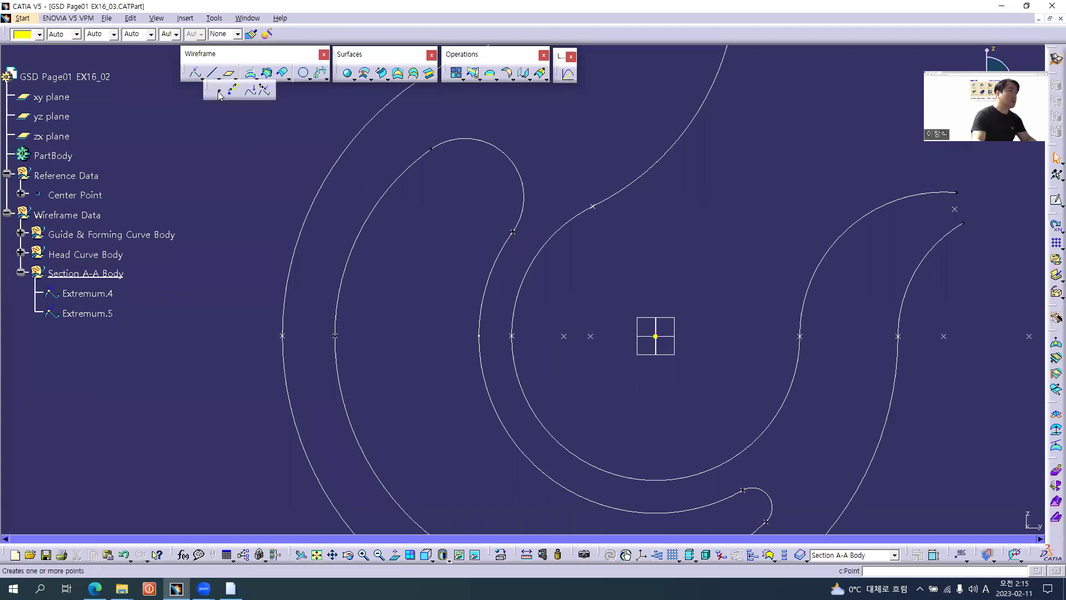
left_click(219, 92)
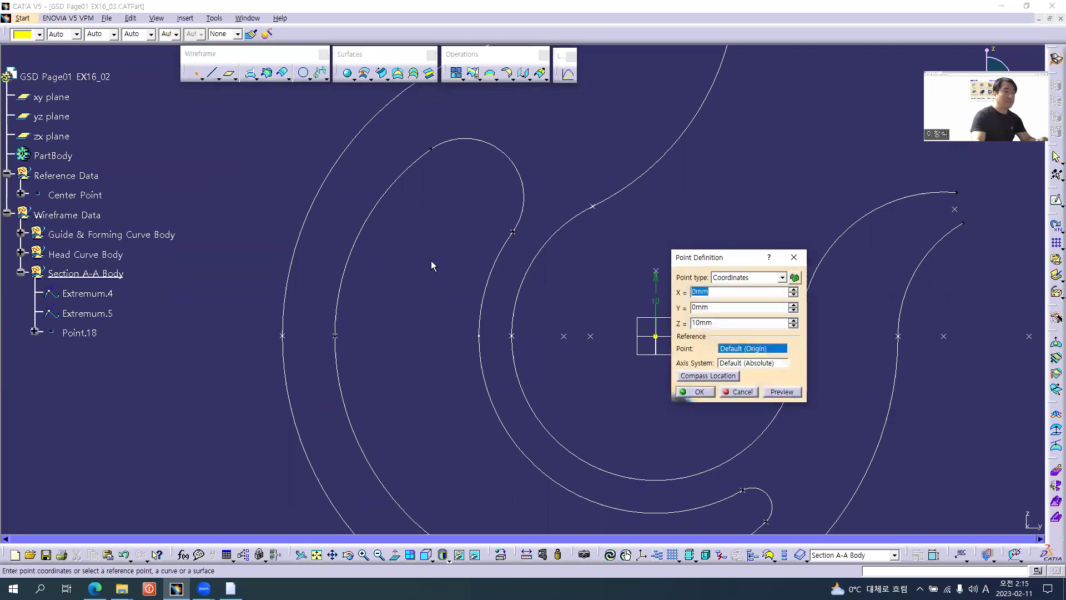
left_click(723, 278)
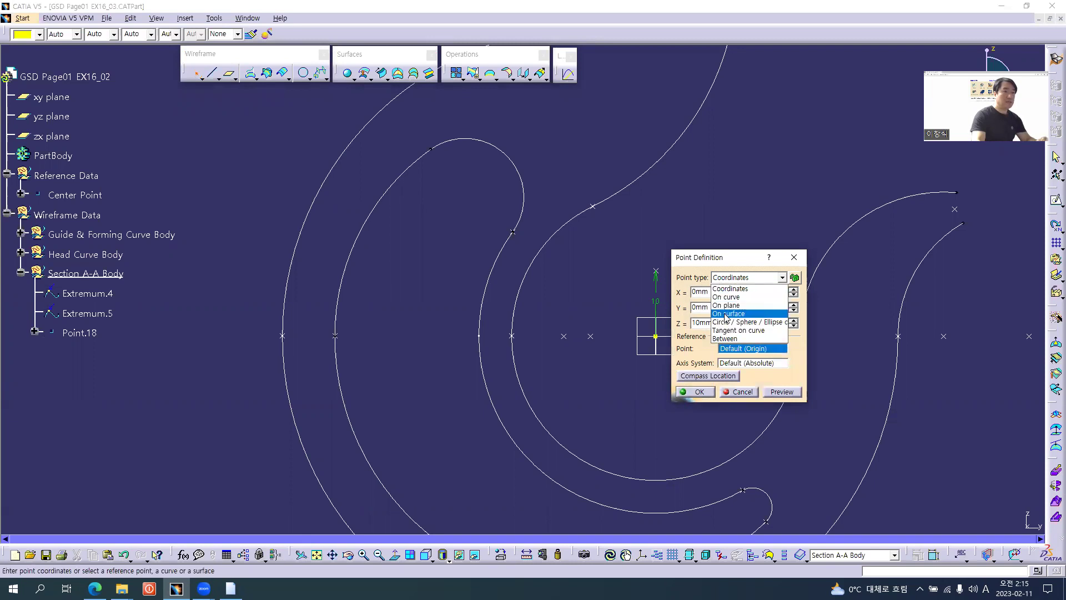
left_click(730, 288)
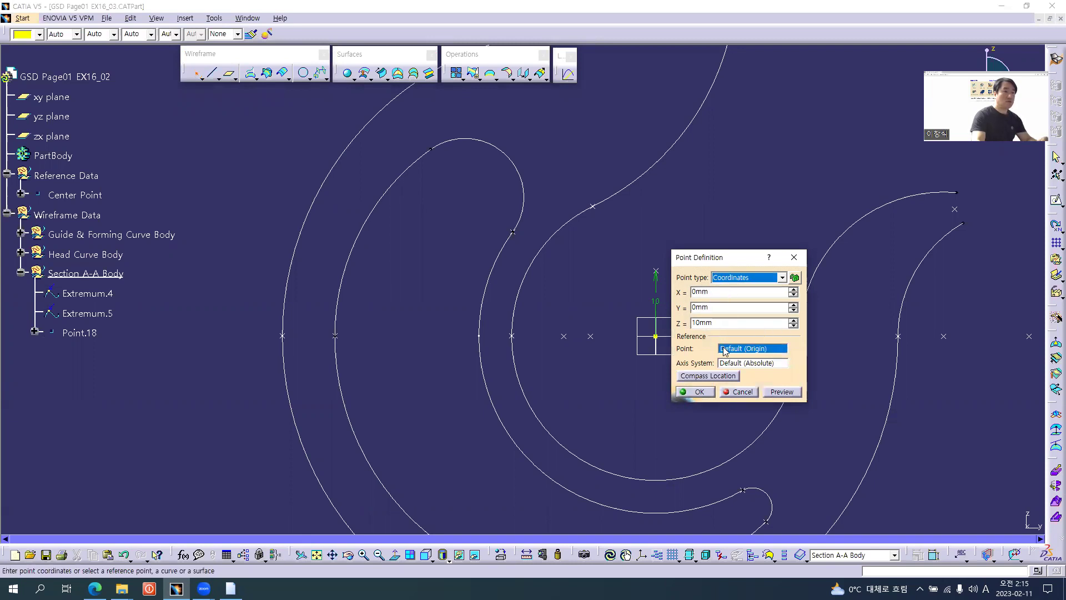
left_click(284, 336)
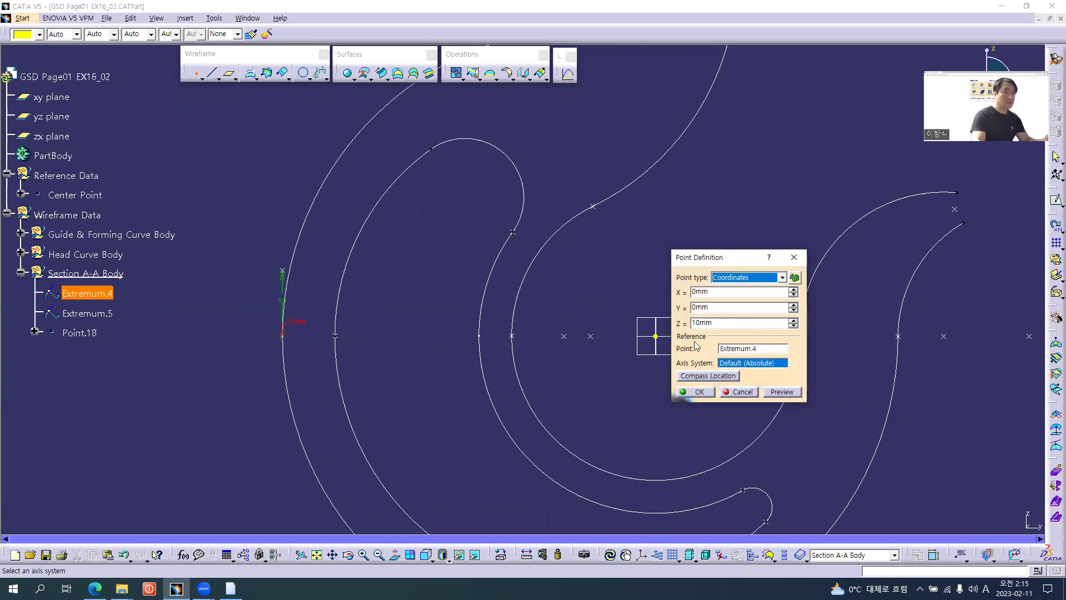
double_click(718, 308)
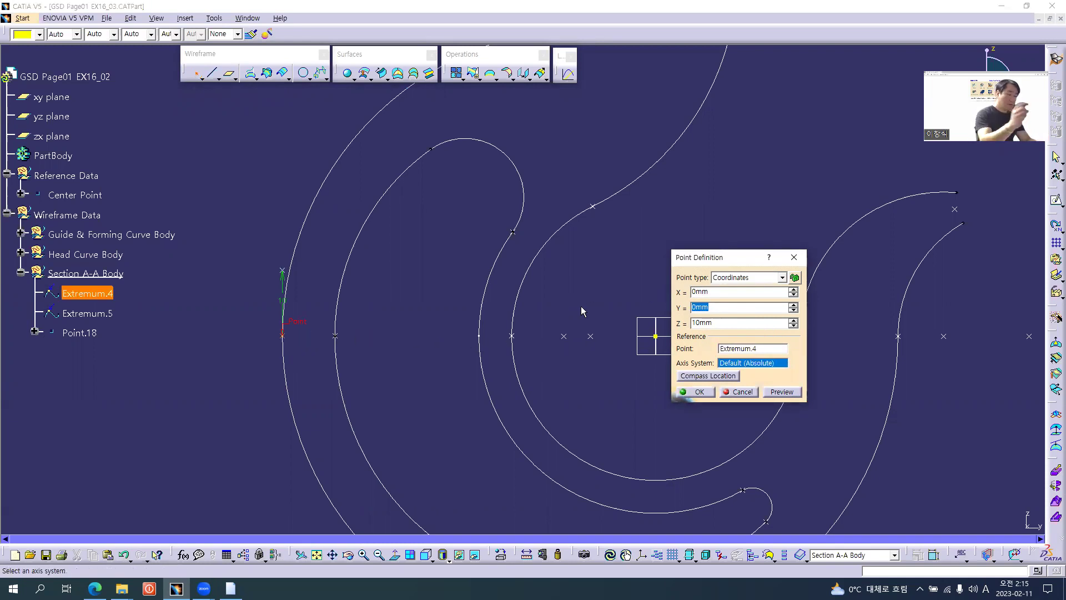
type("42")
key("Tab")
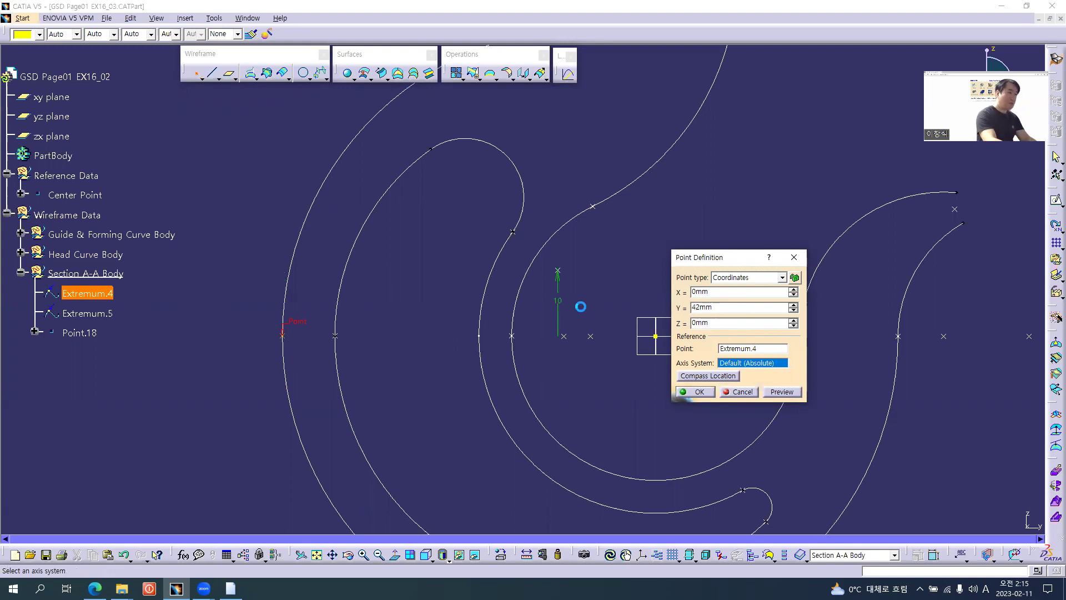
key("alt+Tab")
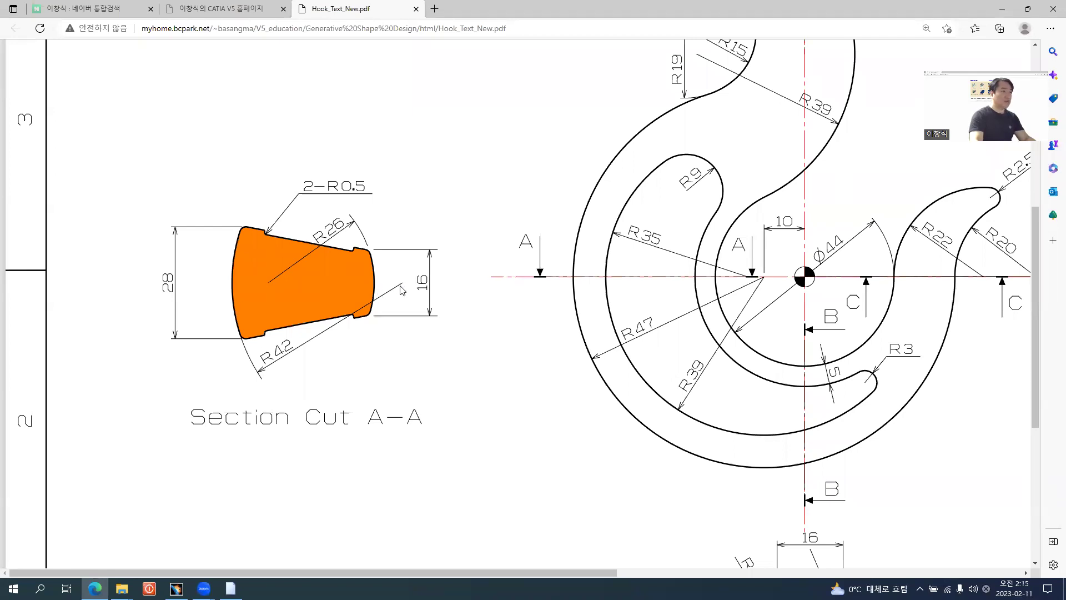
key("alt+Tab")
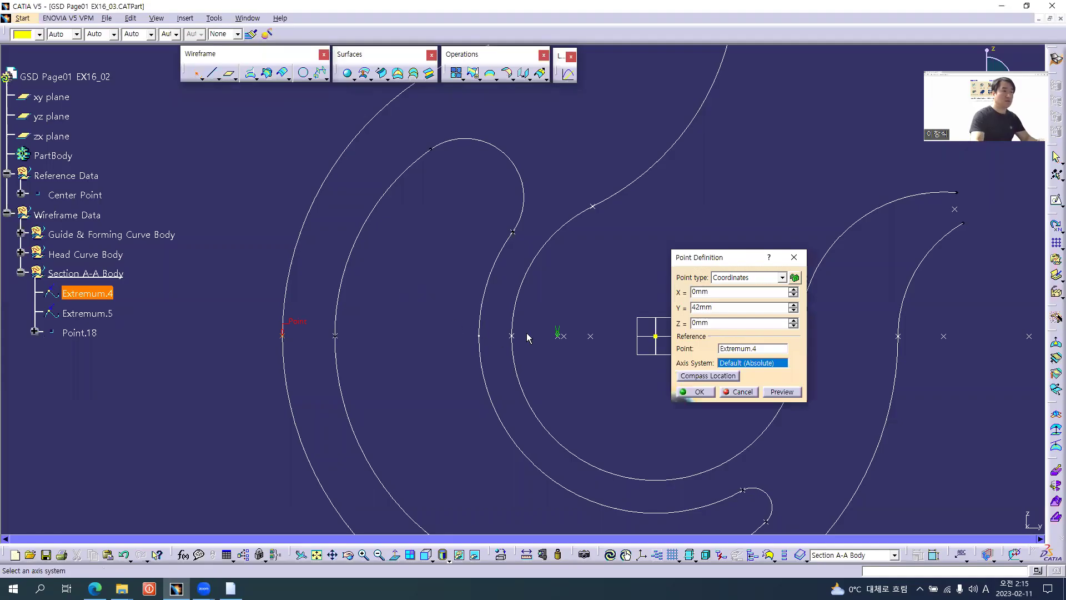
left_click(699, 392)
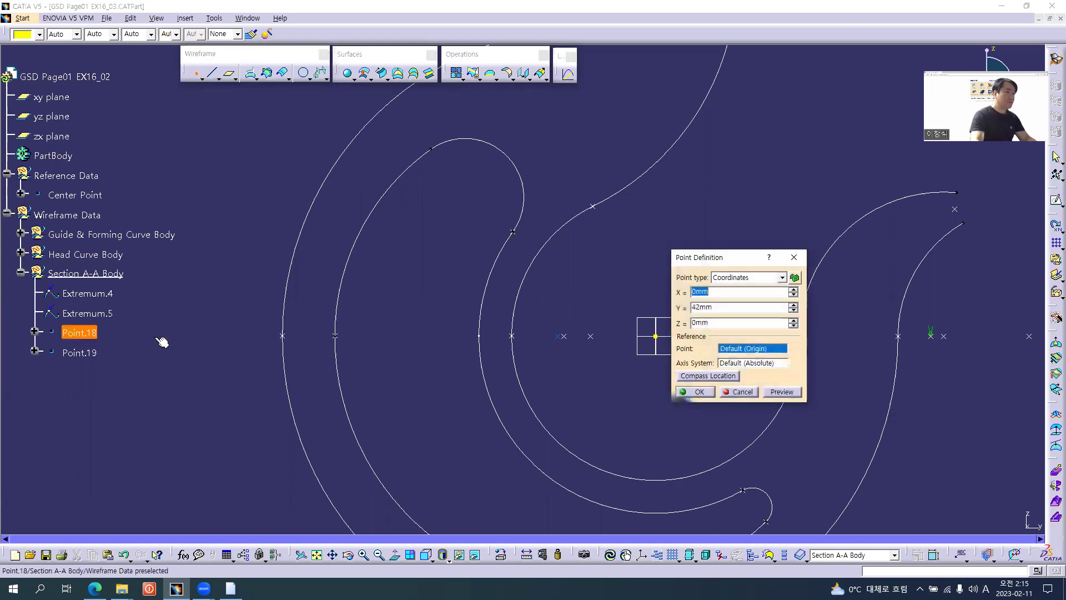
left_click(738, 393)
Step: Rename the R42 arc's centre point to Point.18(R42 C.P.)
left_click(88, 333)
key("alt+Return")
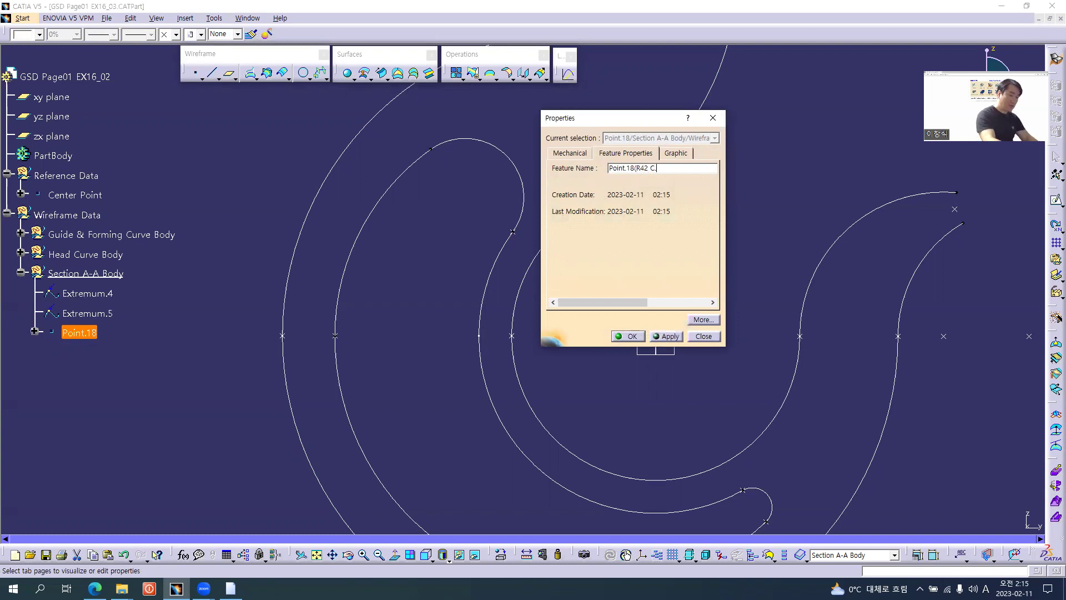
key("Return")
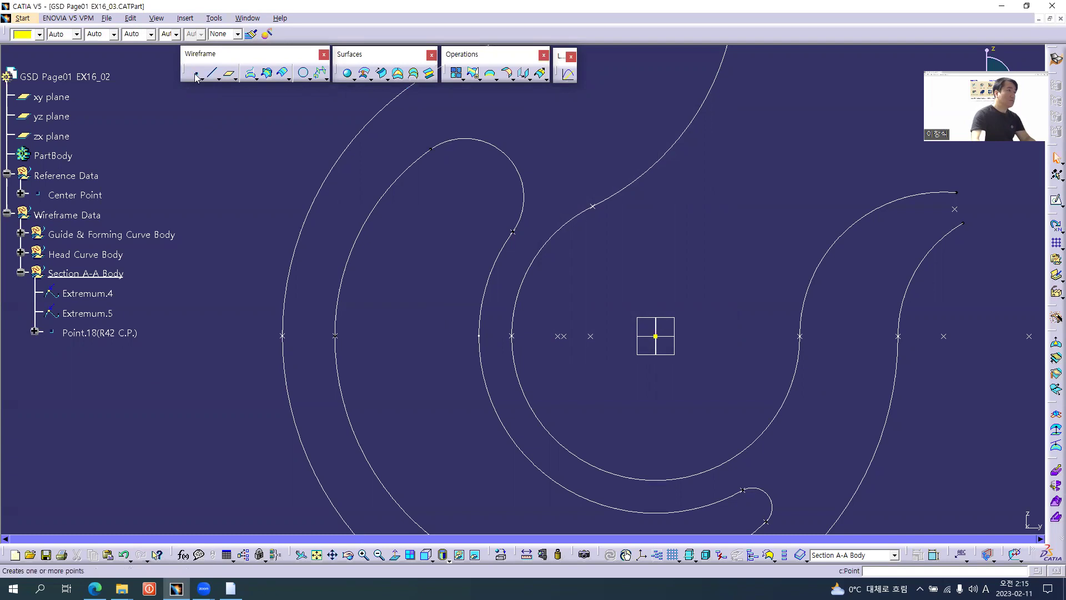
Step: Check the R26 radius in the drawing and create a point at Y -26 mm, Z 0 mm from the inner guide curve's extremum
key("alt+Tab")
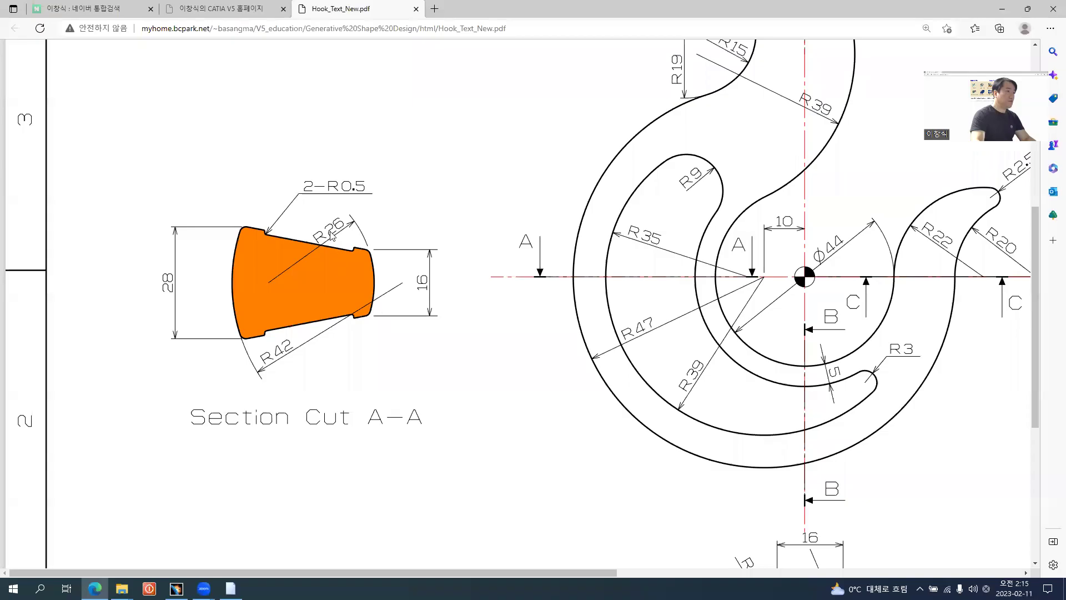
key("alt+Tab")
left_click(514, 341)
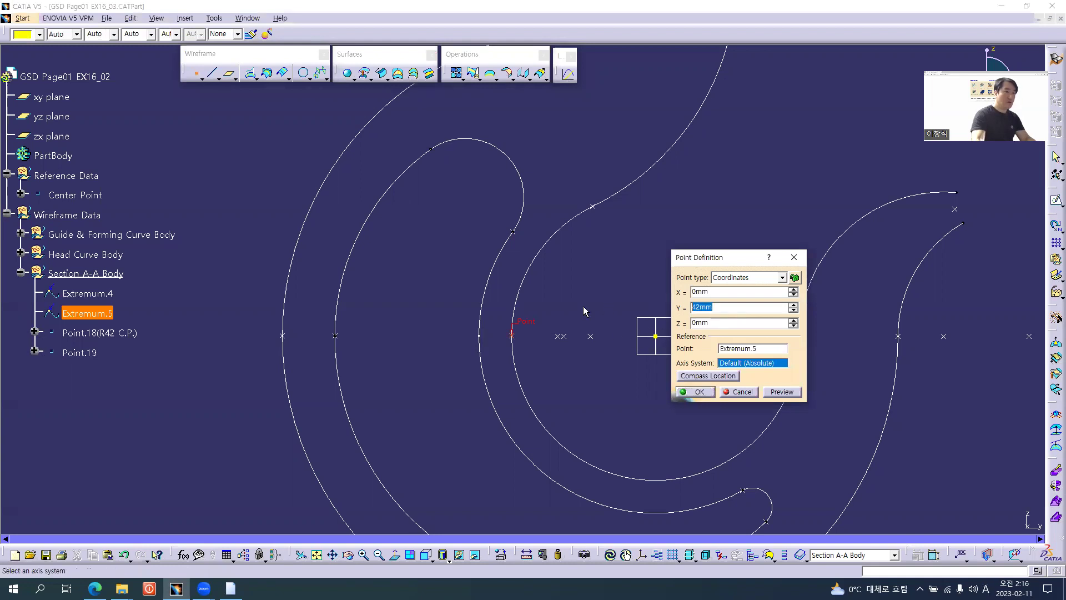
type("-26")
key("Tab")
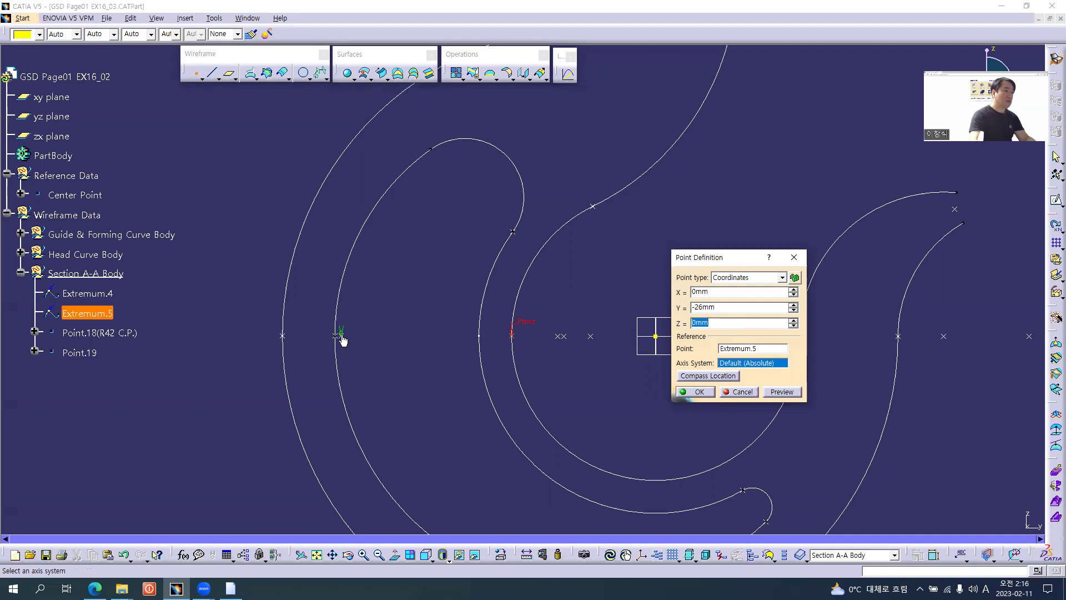
left_click(706, 393)
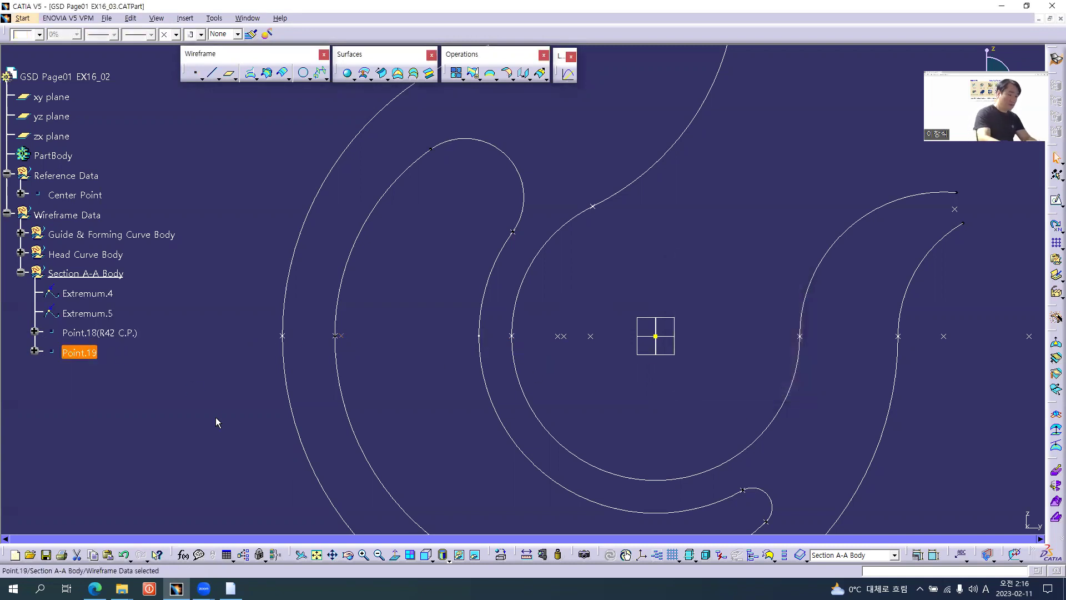
Step: Rename the R26 arc's centre point to Point.19(R26 C.P.)
key("alt+Return")
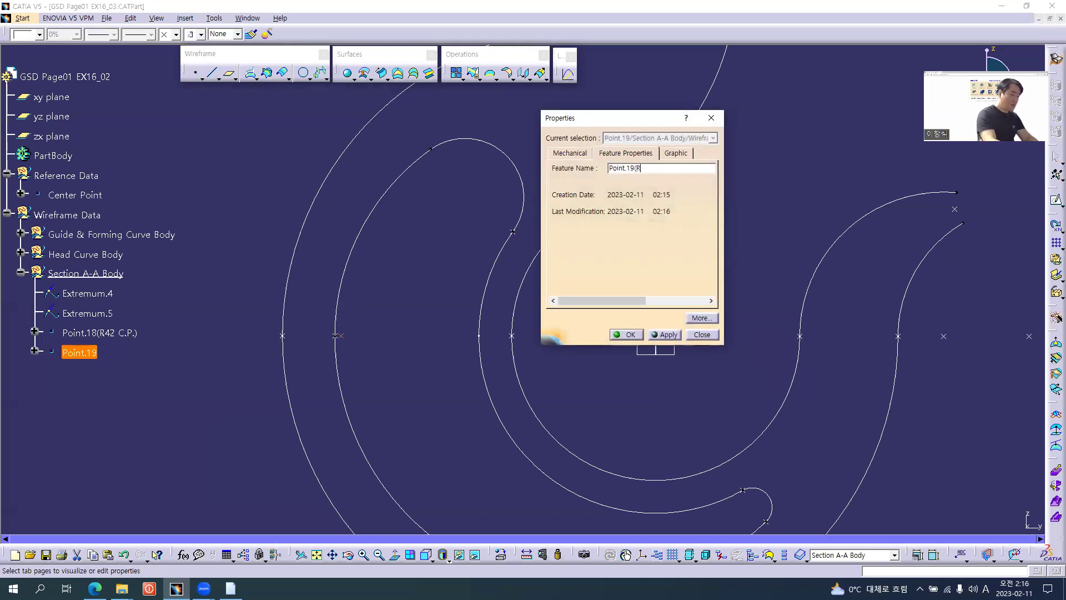
type("(R26 C.P.")
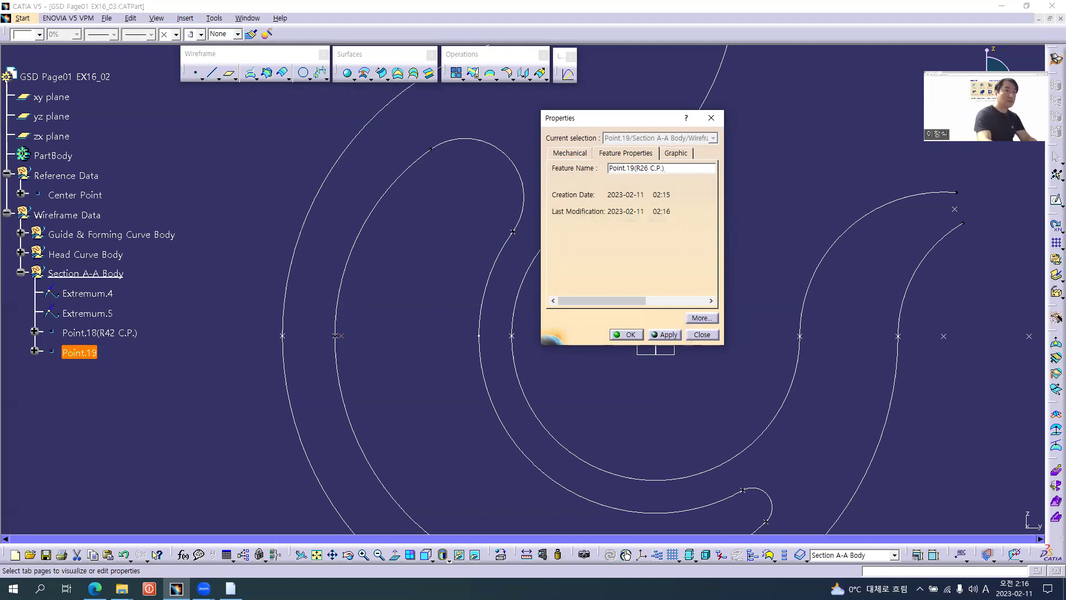
key("Return")
left_click(186, 385)
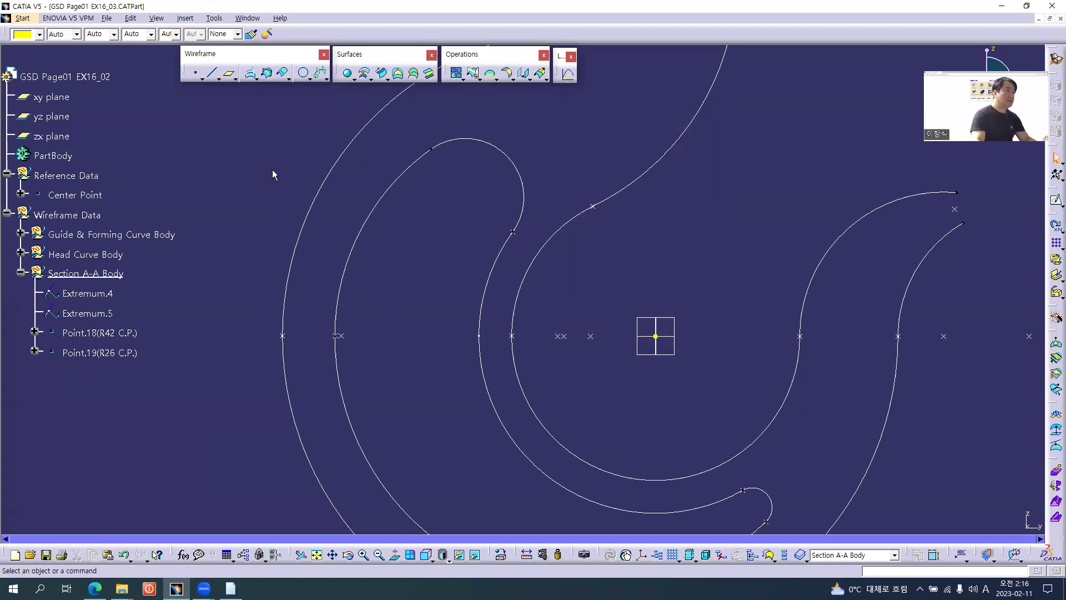
Step: Define a Center and point circle centred on Point.18(R42 C.P.), passing through Extremum.4 and supported by the xy plane
left_click(303, 73)
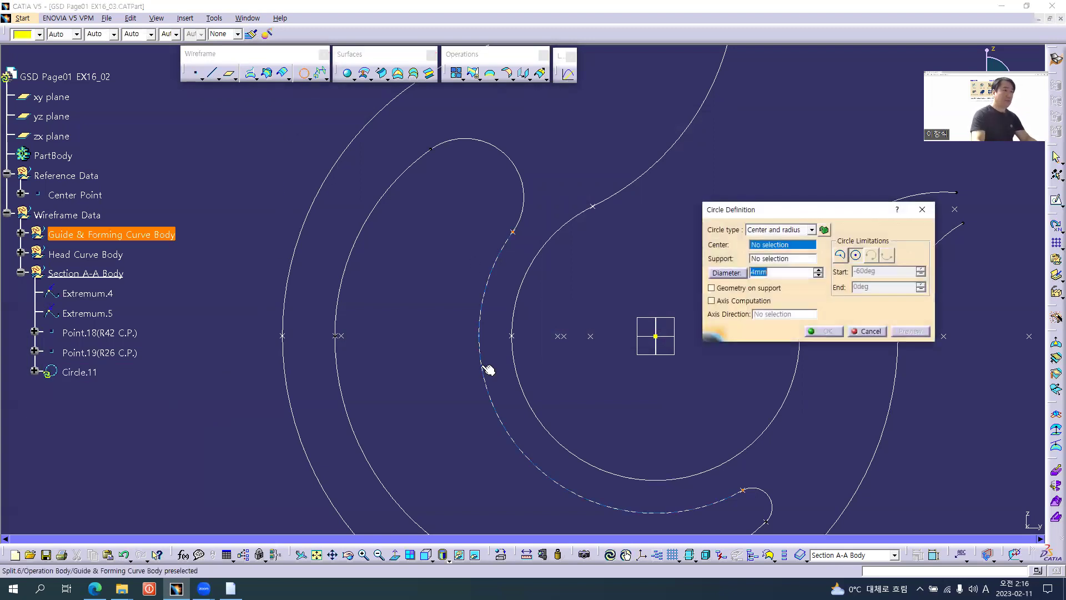
left_click(115, 333)
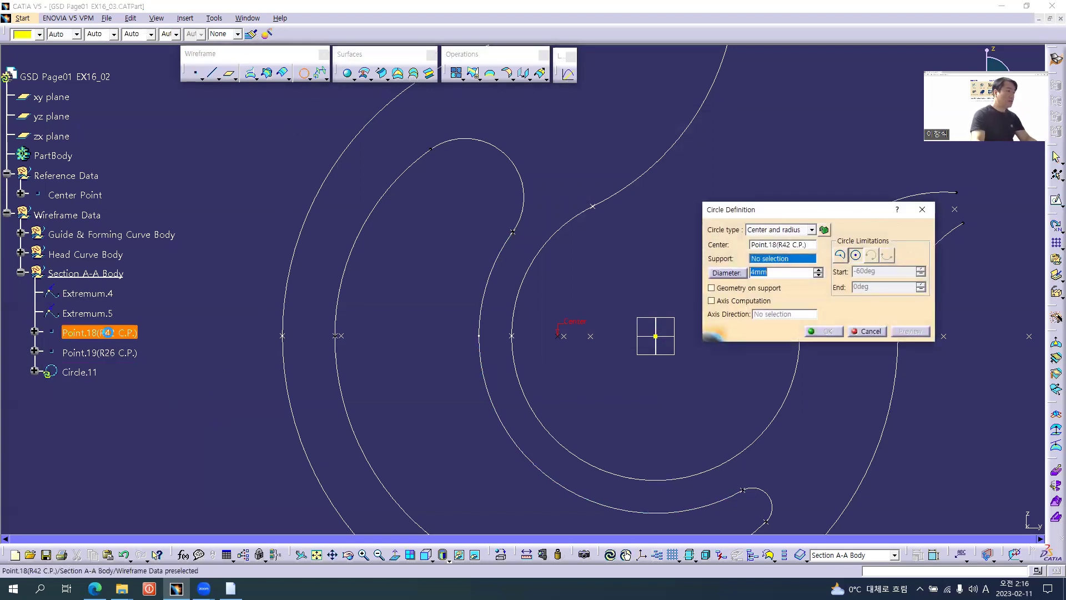
left_click(775, 230)
left_click(777, 247)
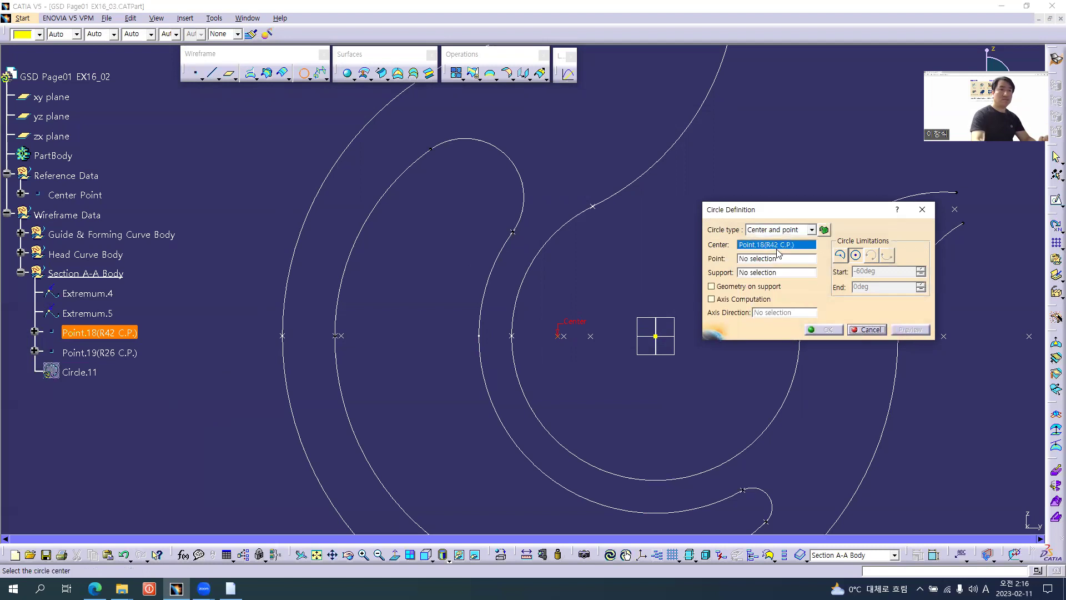
left_click(773, 259)
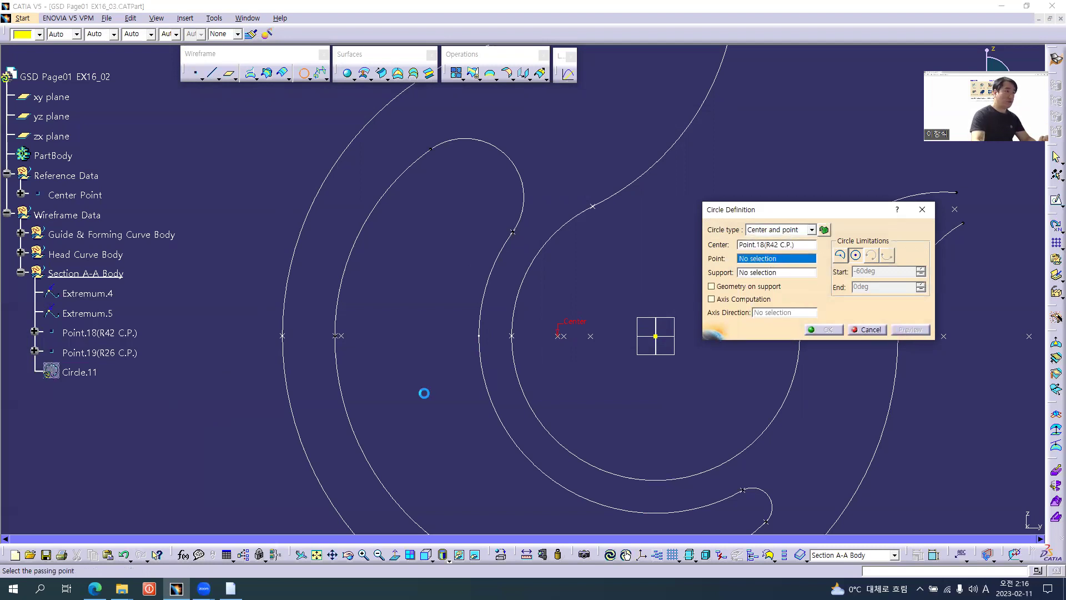
left_click(283, 336)
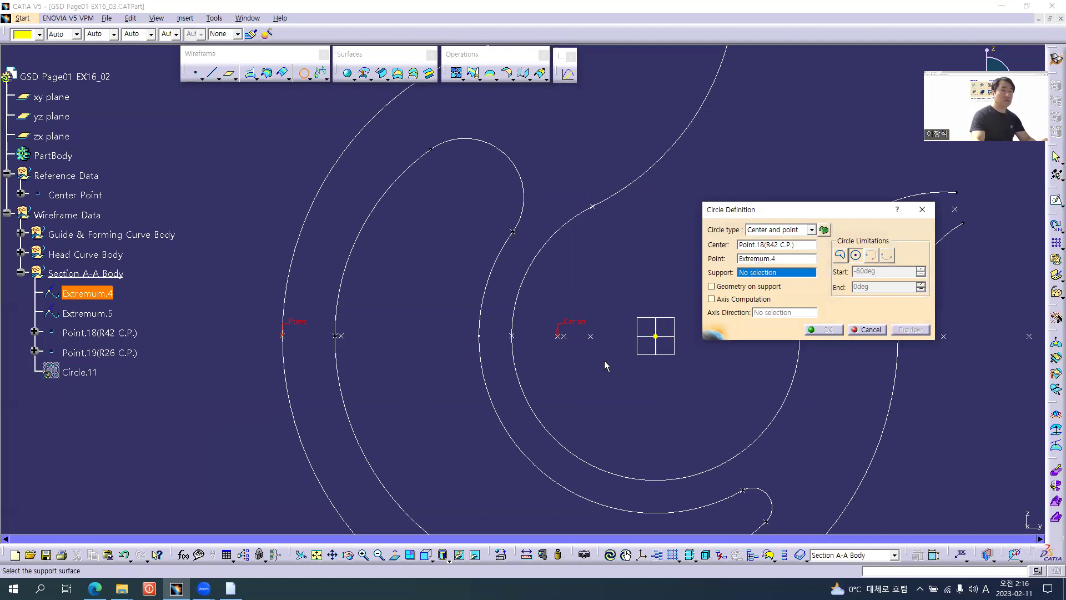
middle_click_drag(605, 364, 513, 362)
left_click(567, 351)
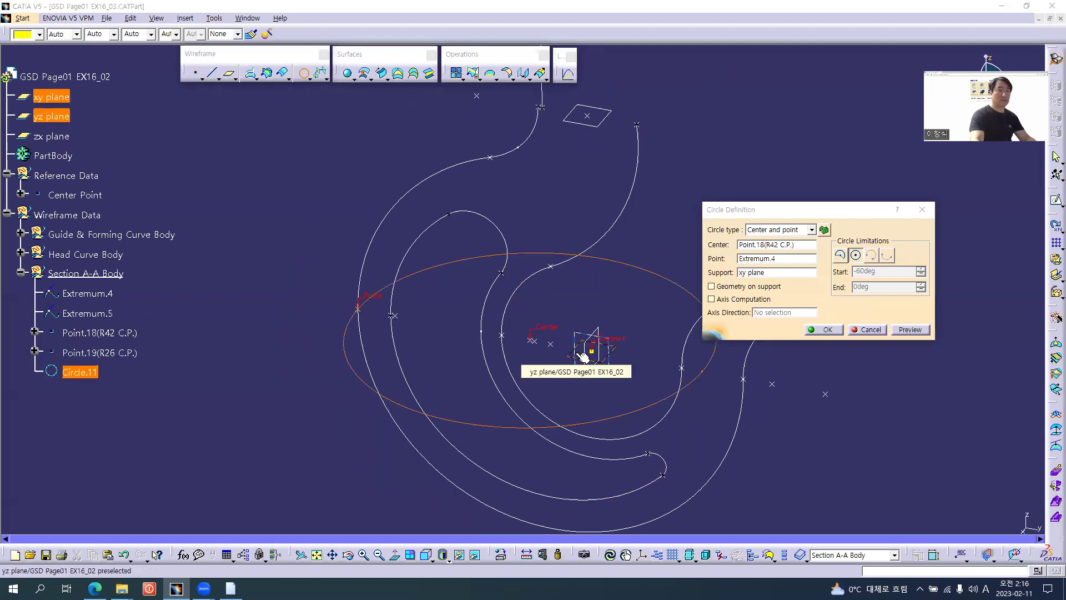
Step: Check Section Cut A-A in the drawing, then limit the R42 circle to a part arc from 0 to 40 degrees and create it
key("alt+Tab")
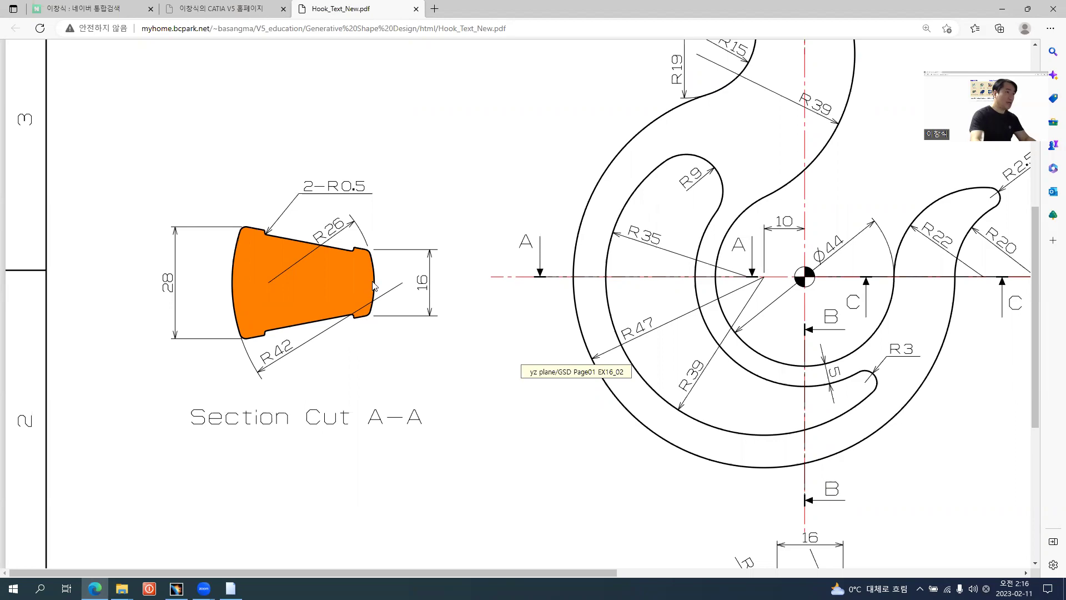
key("alt+Tab")
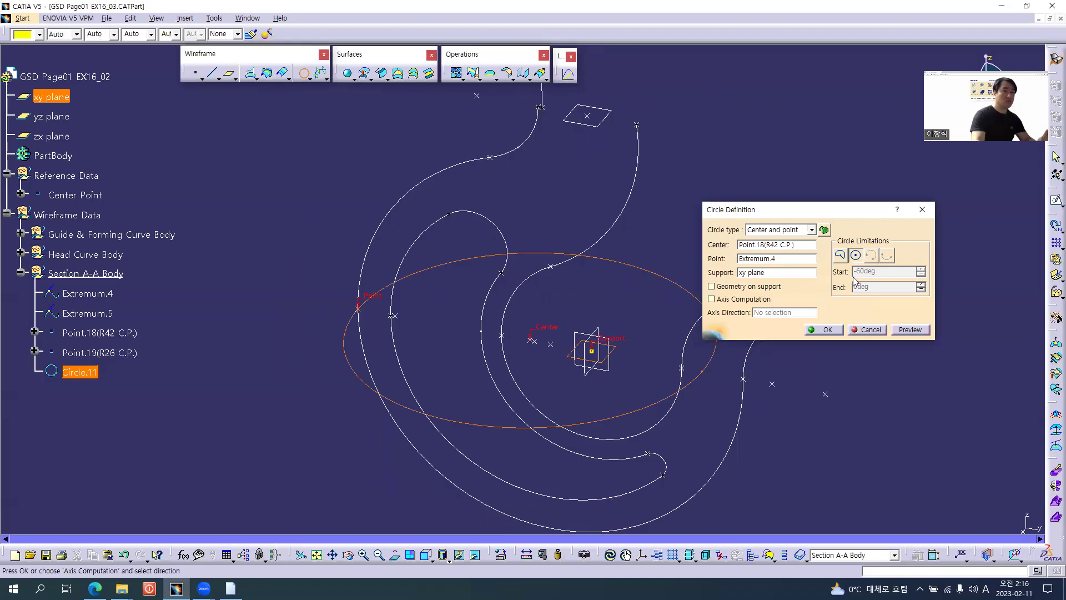
left_click(841, 255)
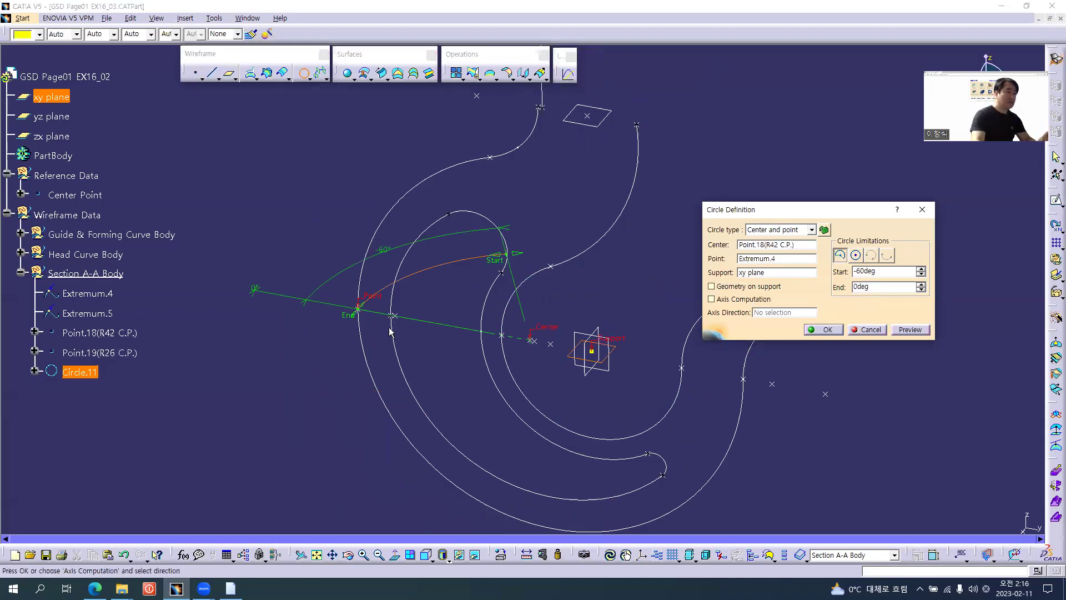
left_click_drag(348, 318, 335, 394)
middle_click_drag(528, 298, 528, 415)
left_click(875, 288)
middle_click_drag(479, 339, 482, 436)
left_click_drag(883, 288, 824, 297)
type("40")
key("Tab")
left_click_drag(890, 272, 748, 269)
type("0")
key("Tab")
left_click(824, 329)
Step: Rename the new R42 arc to Circle.11(R42)
middle_click_drag(571, 391, 594, 330)
right_click(79, 372)
left_click(174, 412)
key("End")
type("(")
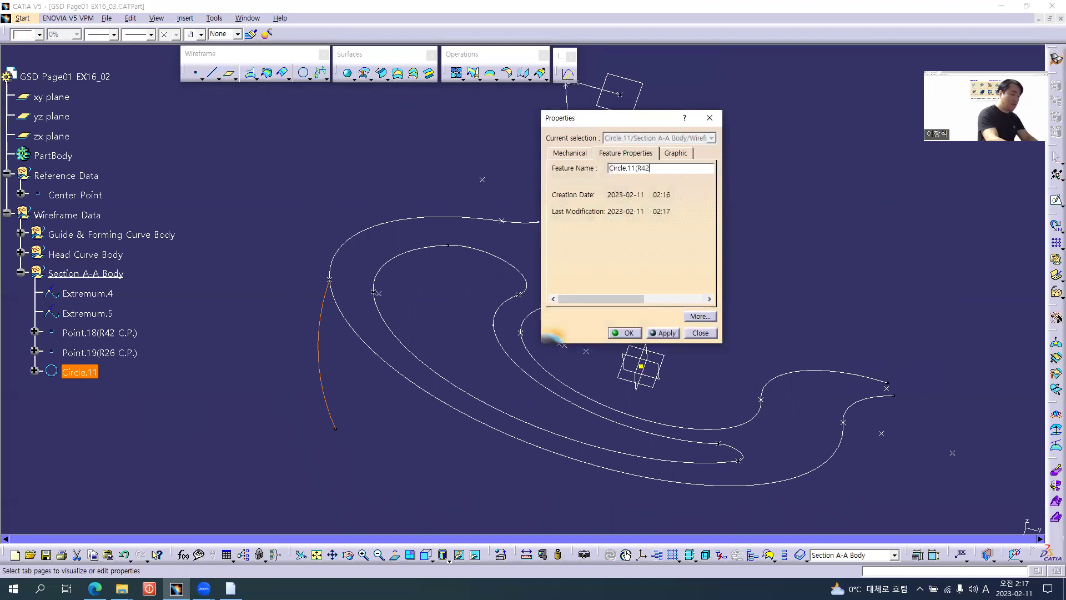
key("Return")
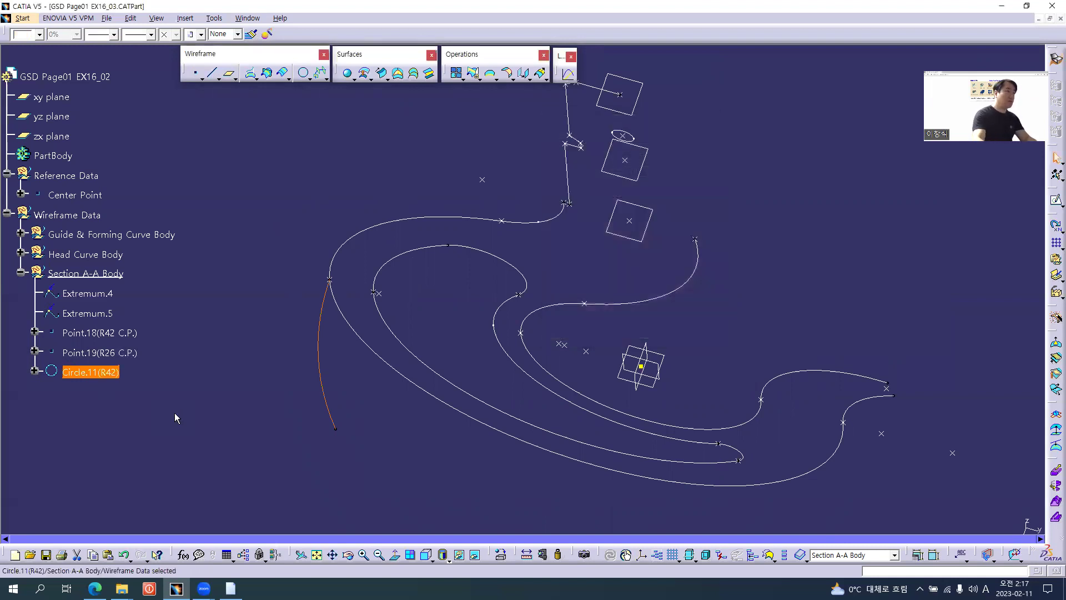
Step: Check R26 in the drawing and define a Center and point arc with centre Point.19(R26 C.P.), point Extremum.5 and xy plane support
key("alt+Tab")
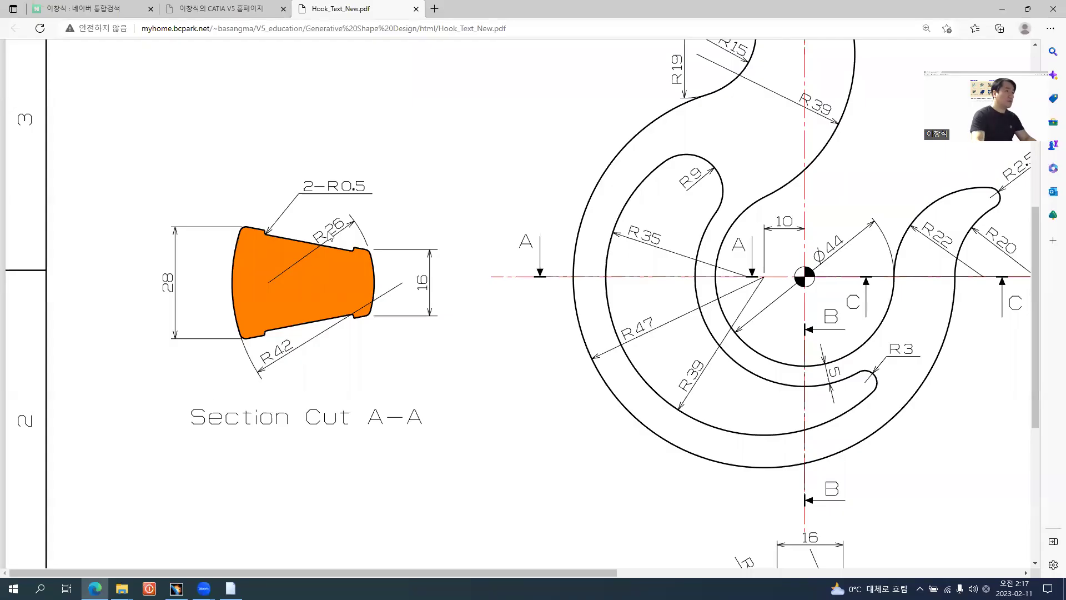
key("alt+Tab")
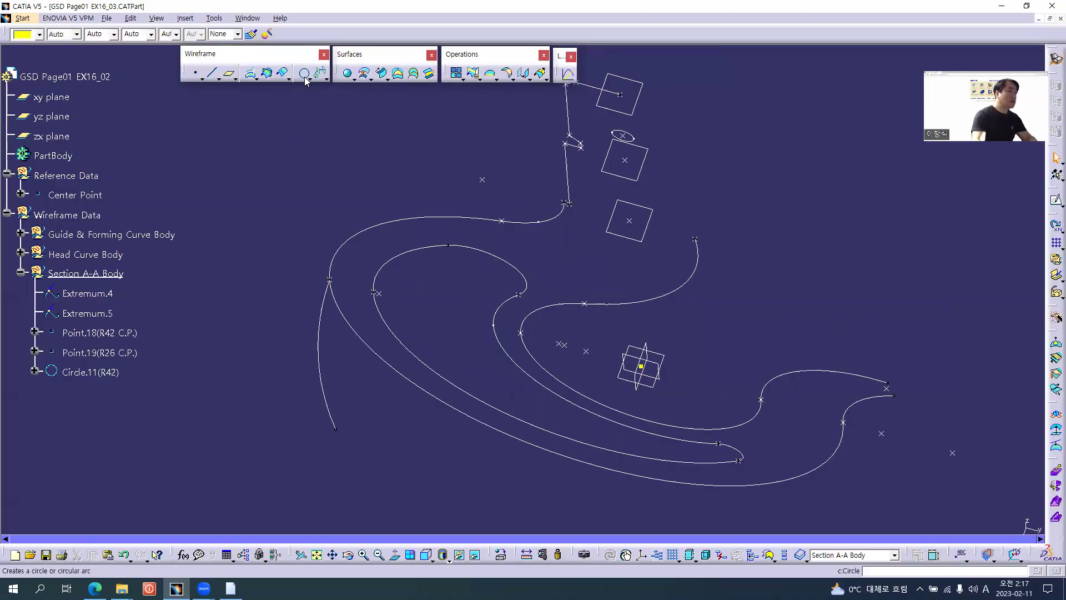
left_click(305, 75)
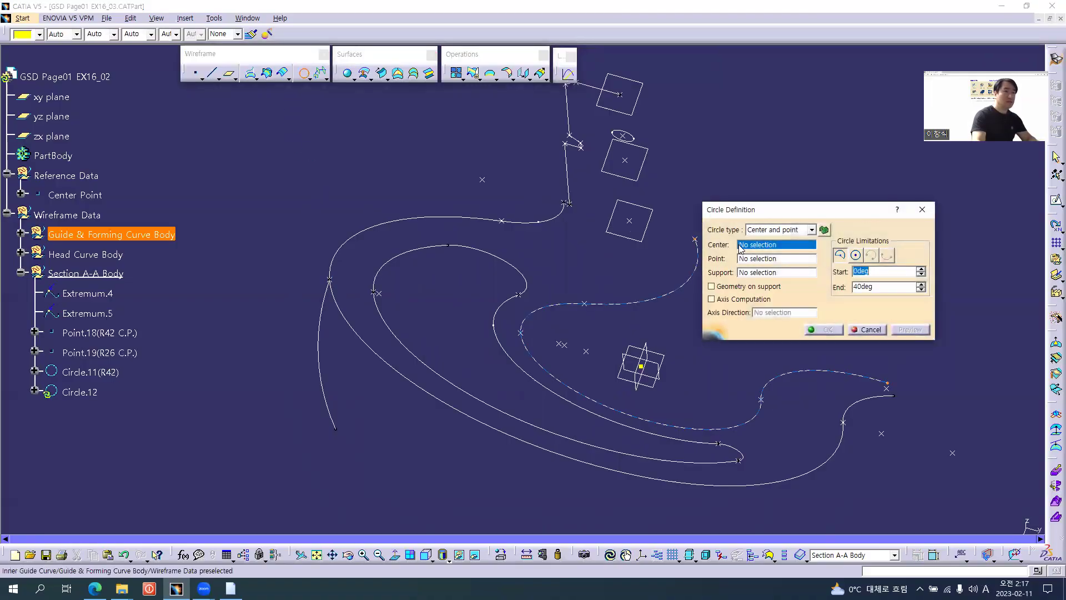
left_click(114, 355)
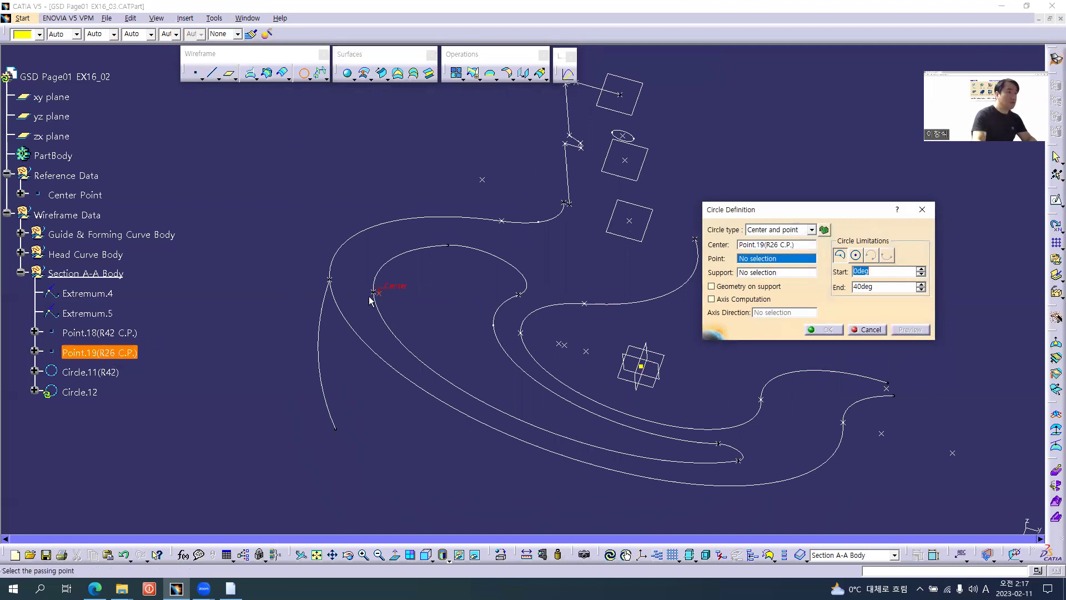
left_click(521, 334)
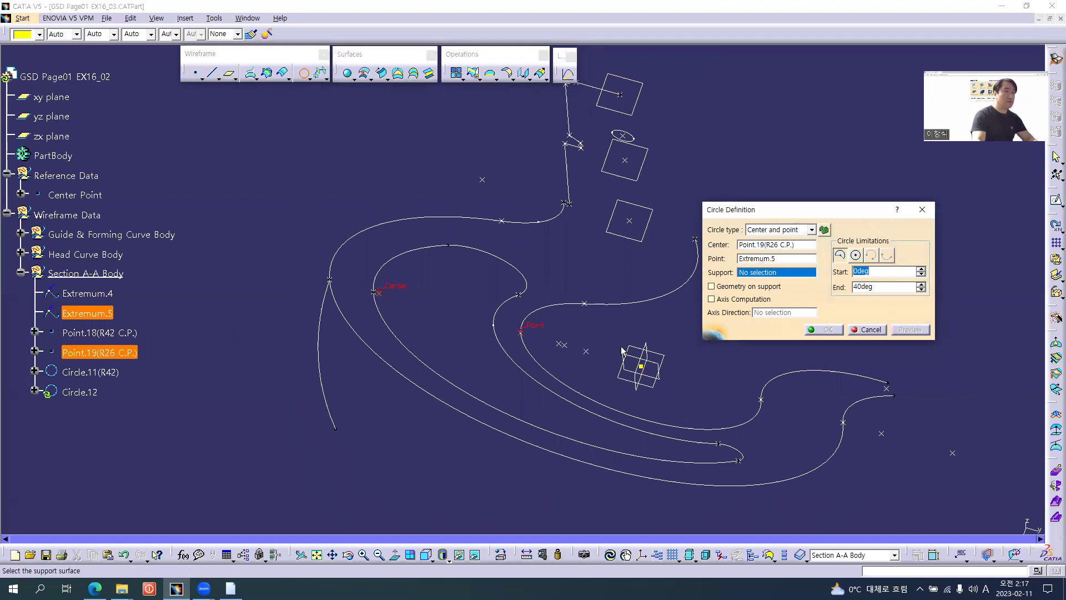
left_click(662, 356)
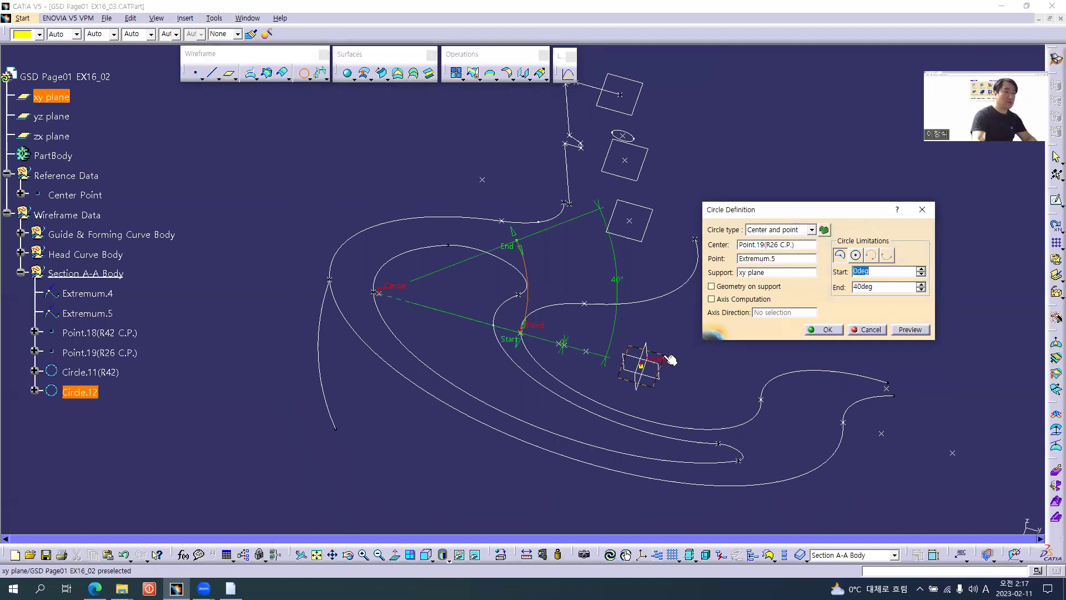
Step: Set the R26 arc's start angle to -40 degrees and end angle to 0 degrees, and create it
left_click_drag(509, 341, 450, 409)
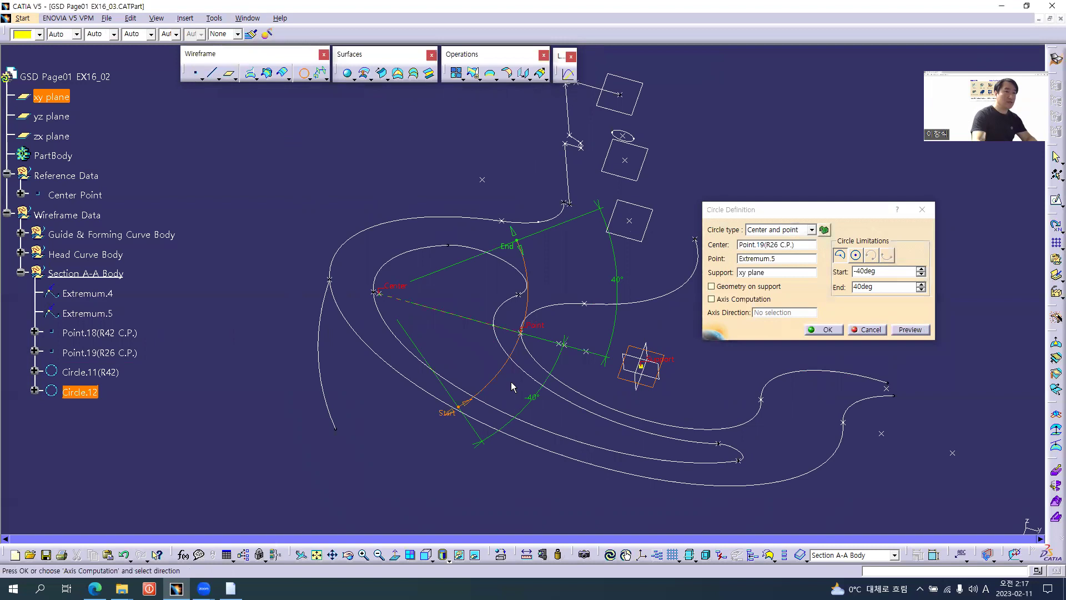
middle_click_drag(575, 388, 452, 493)
left_click_drag(884, 286, 666, 294)
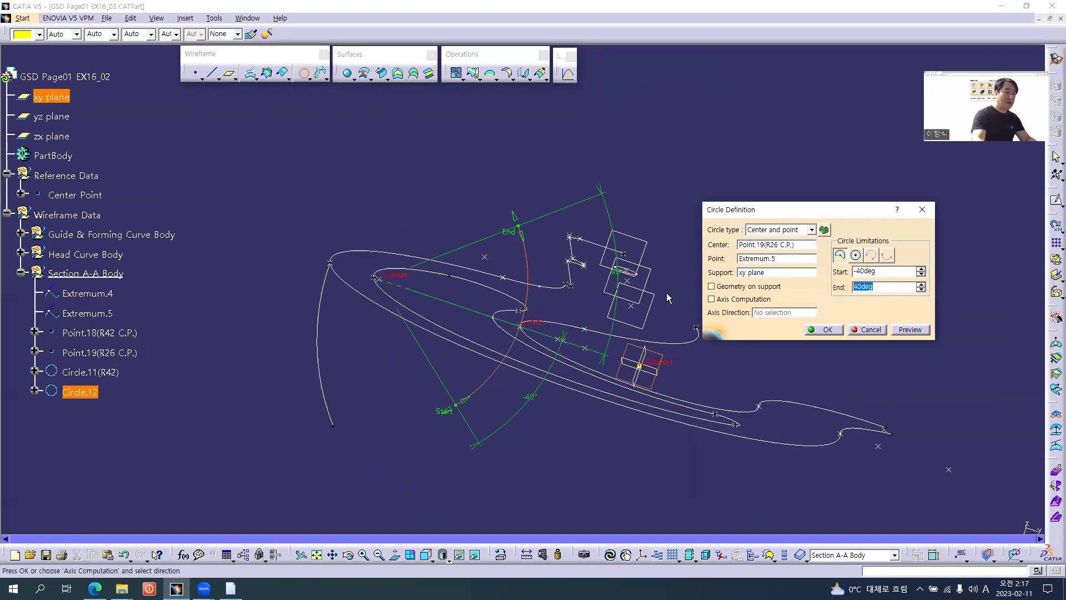
type("0")
key("Tab")
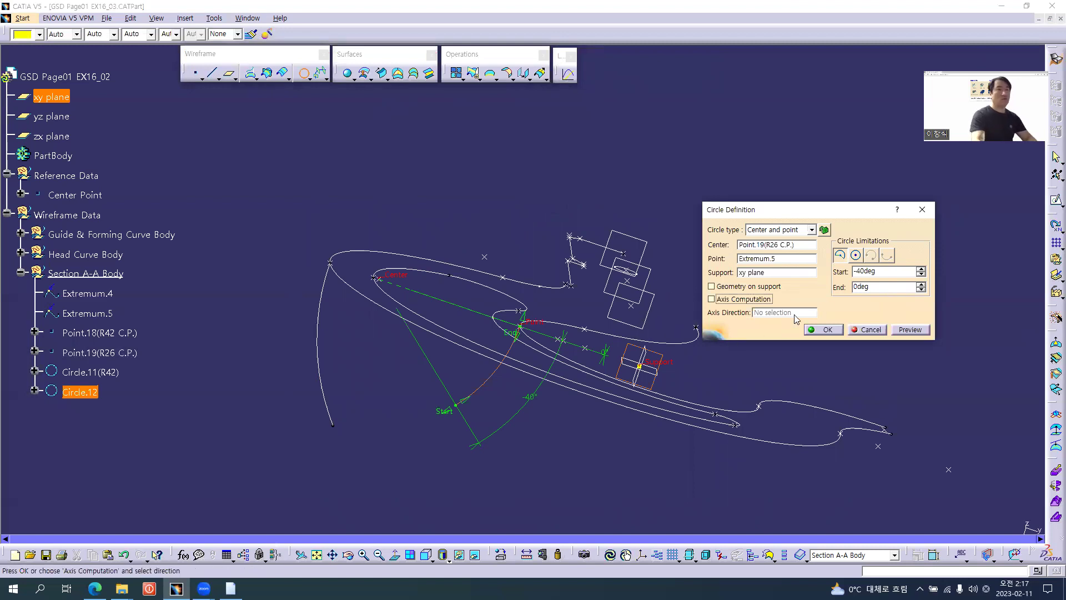
left_click(823, 329)
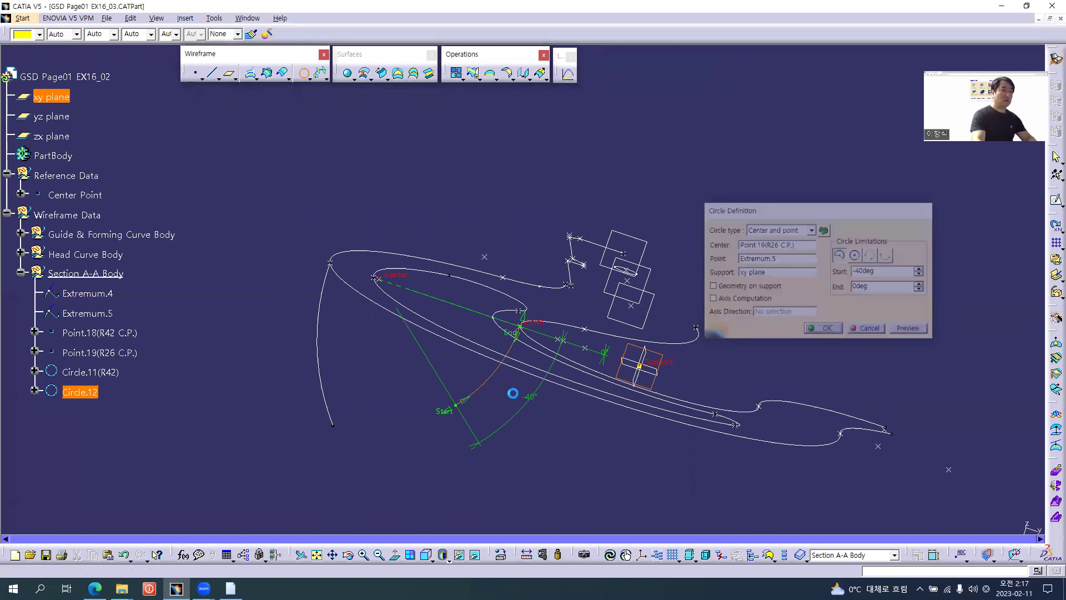
Step: Rename the new R26 arc to Circle.12(R26)
middle_click_drag(398, 435, 555, 369)
middle_click_drag(655, 392, 533, 379)
left_click(80, 392)
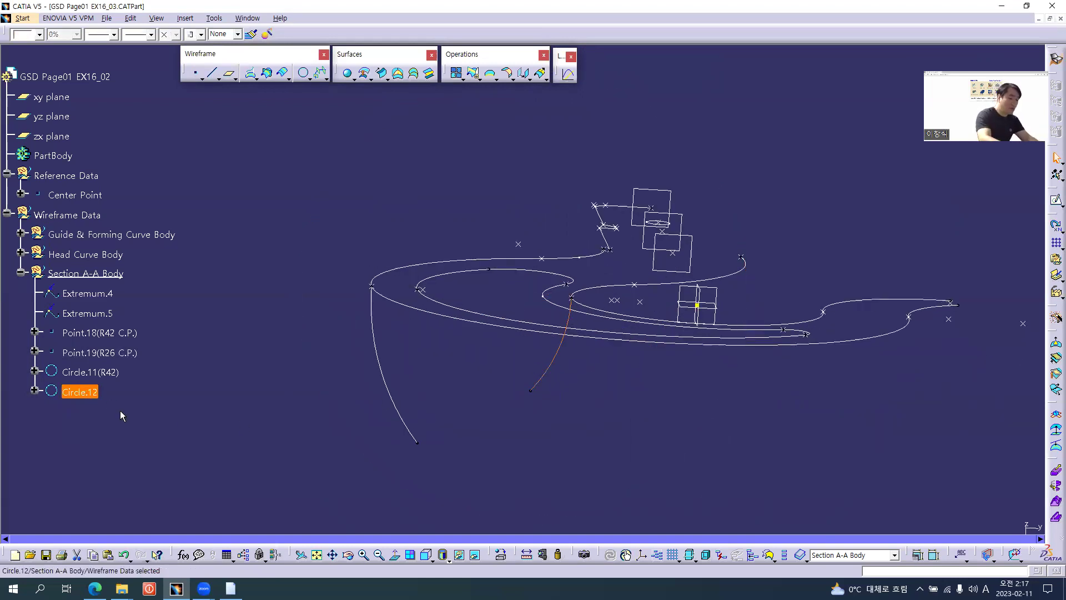
key("alt+Return")
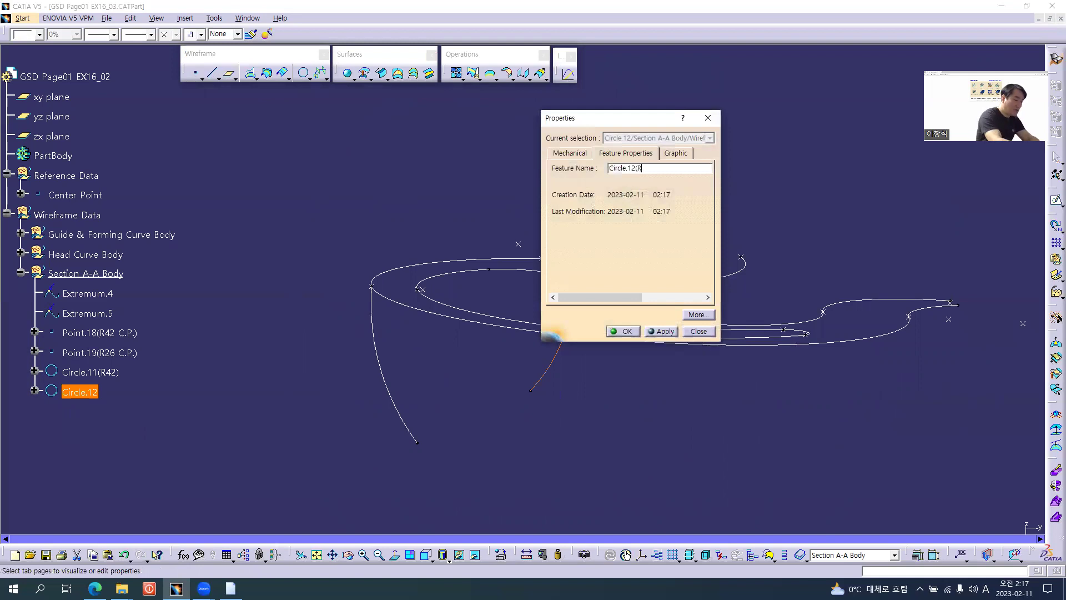
type("(R26)")
key("Return")
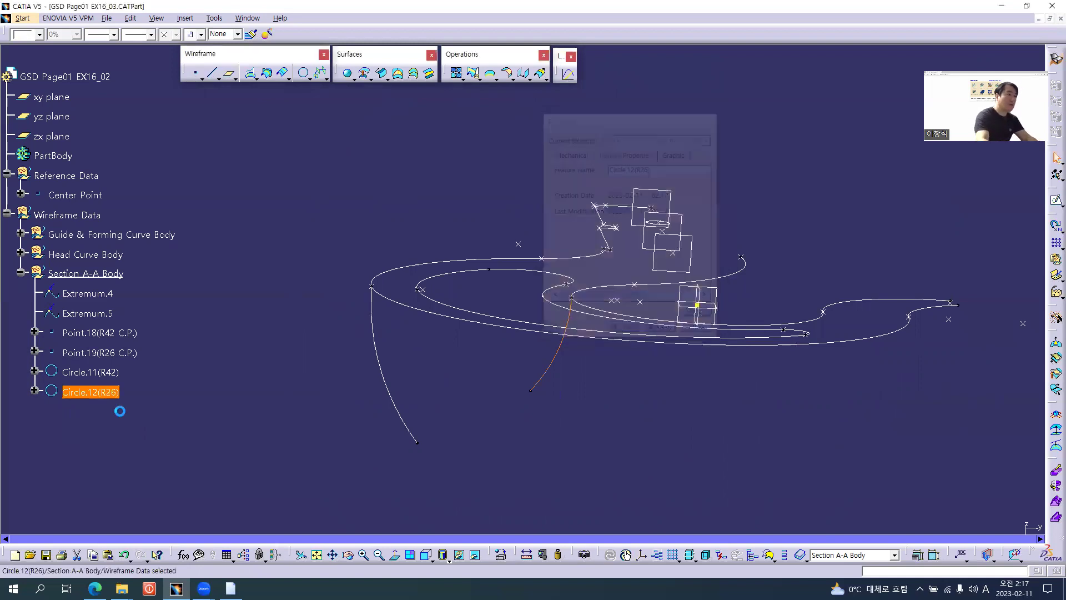
left_click(128, 421)
Step: Check the width dimensions of Section Cut A-A in the drawing and start an On curve point on Circle.11(R42)
key("alt+Tab")
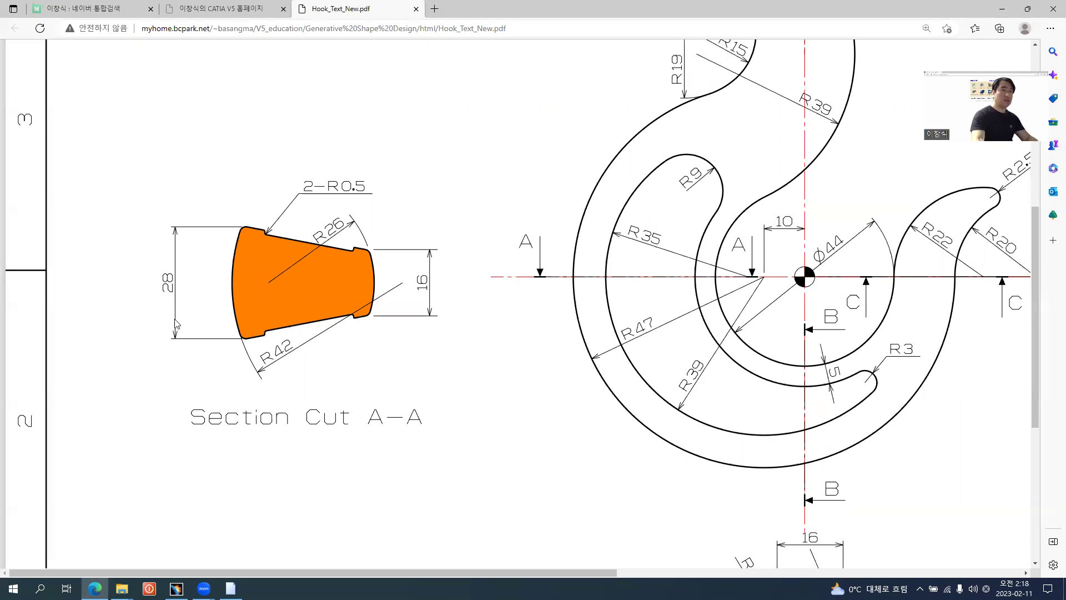
key("alt+Tab")
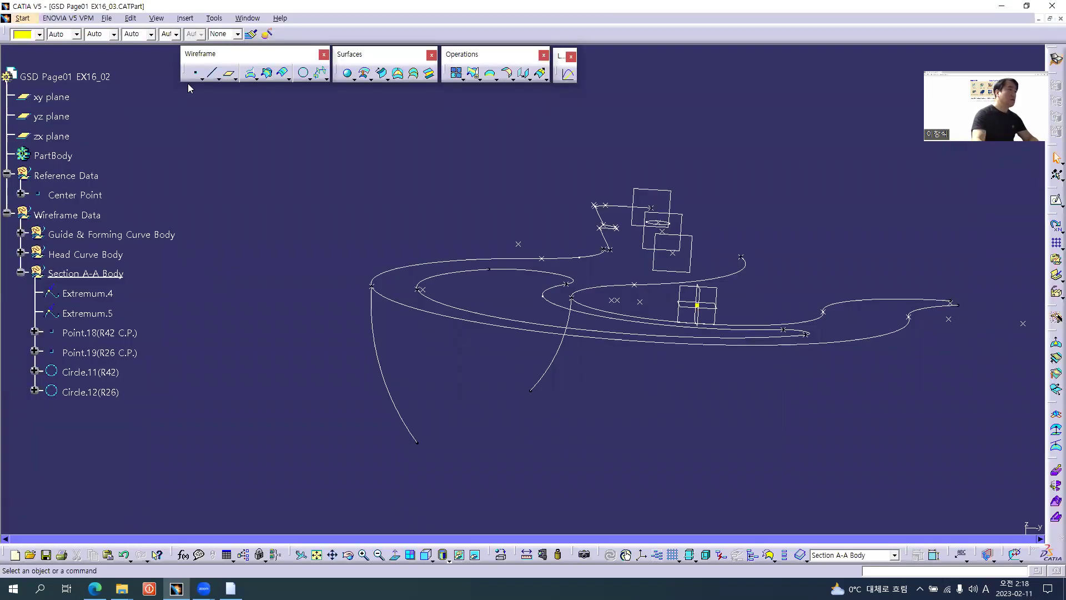
left_click(195, 73)
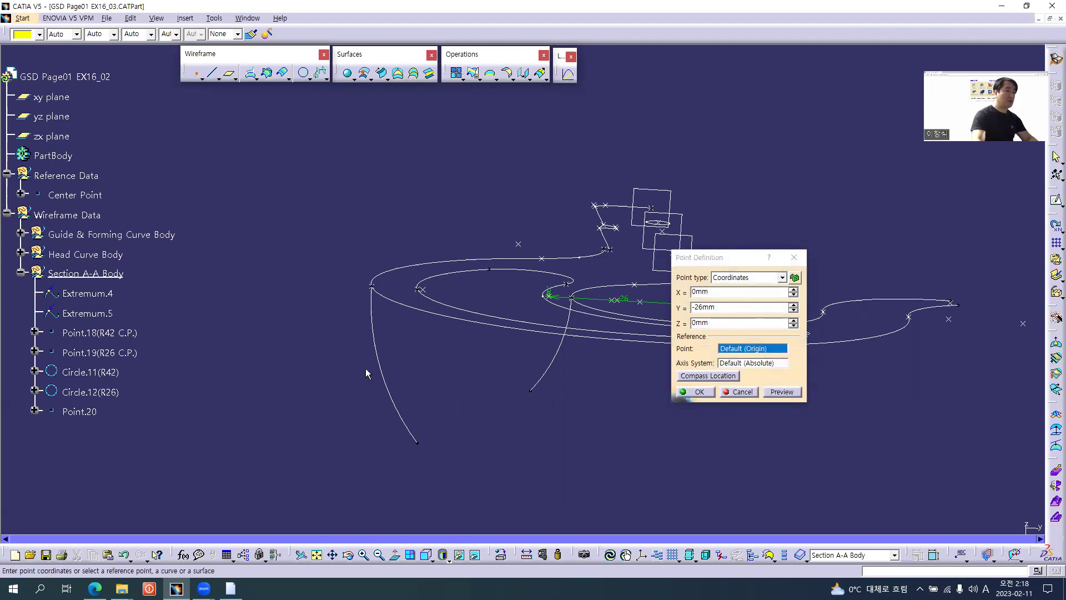
left_click(374, 351)
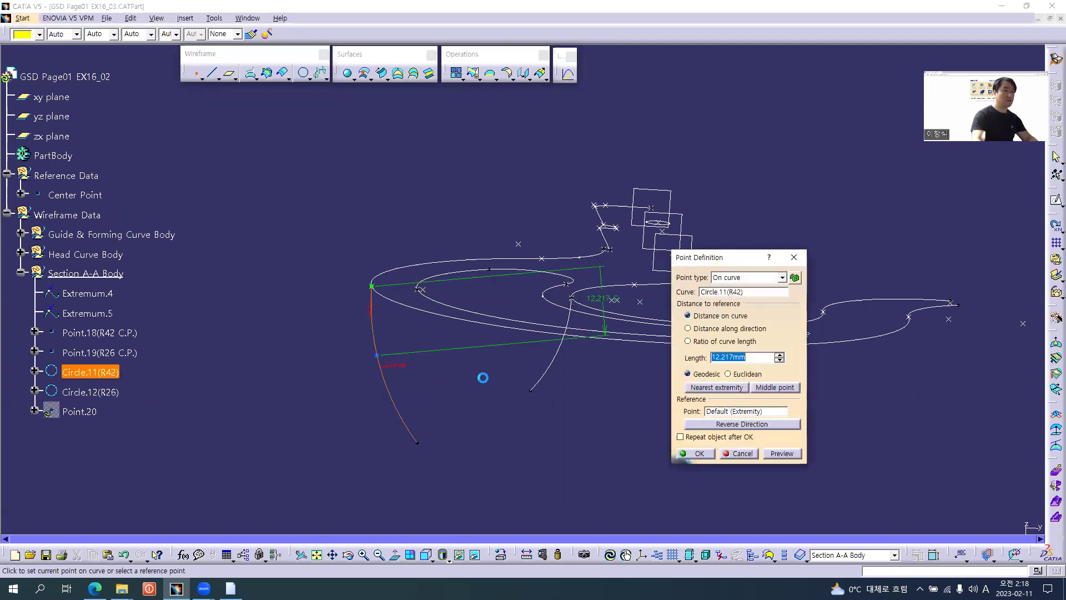
left_click_drag(743, 262, 771, 232)
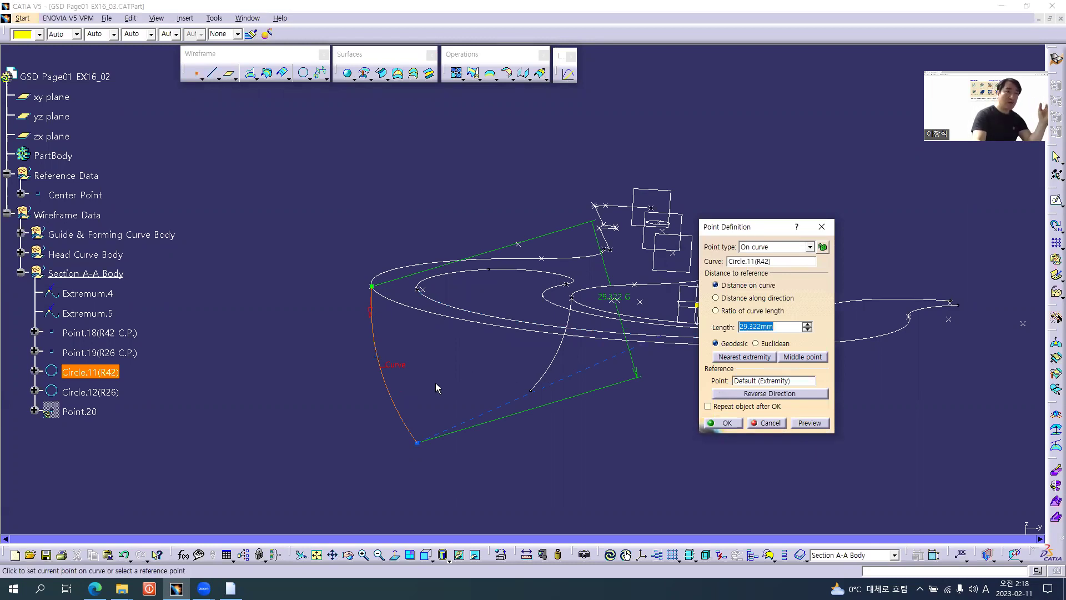
Step: Define the point on Circle.11(R42) by distance along direction, using the yz plane as the direction
left_click(752, 299)
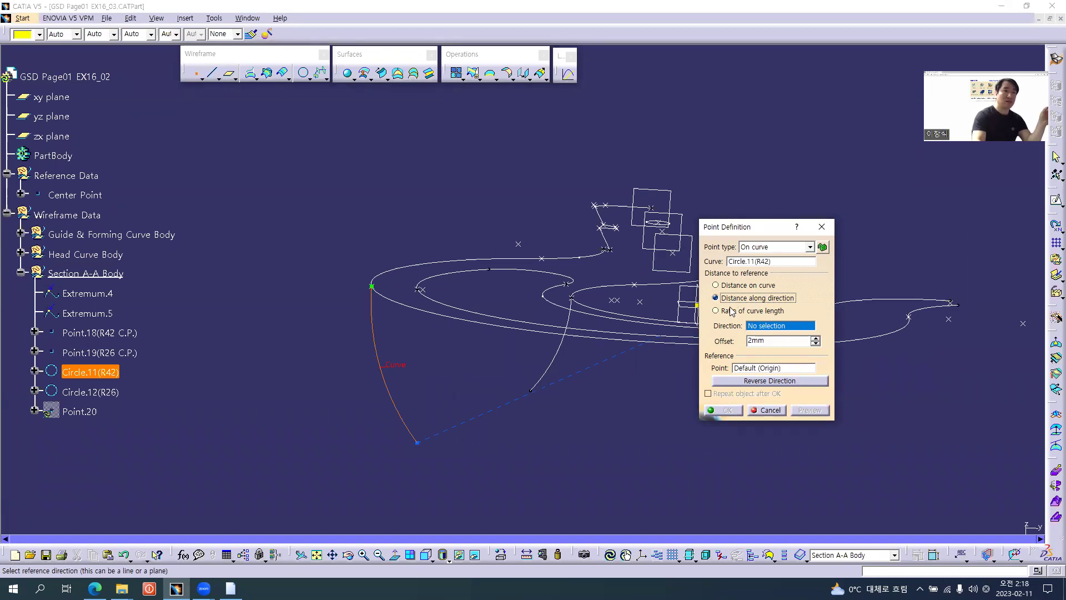
middle_click_drag(653, 346, 598, 286)
left_click(598, 287)
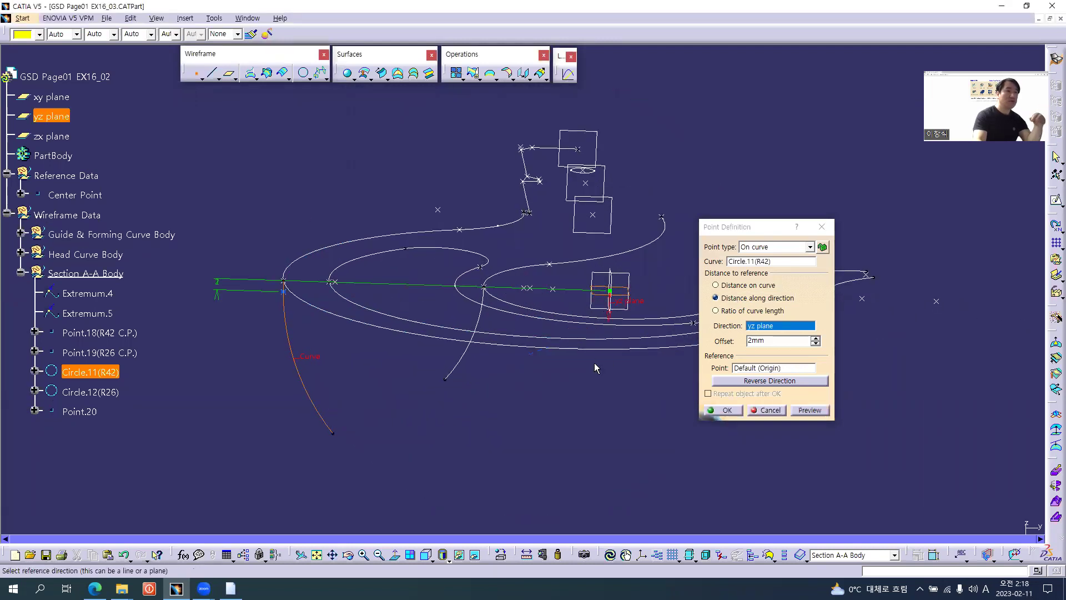
middle_click_drag(563, 362, 502, 354)
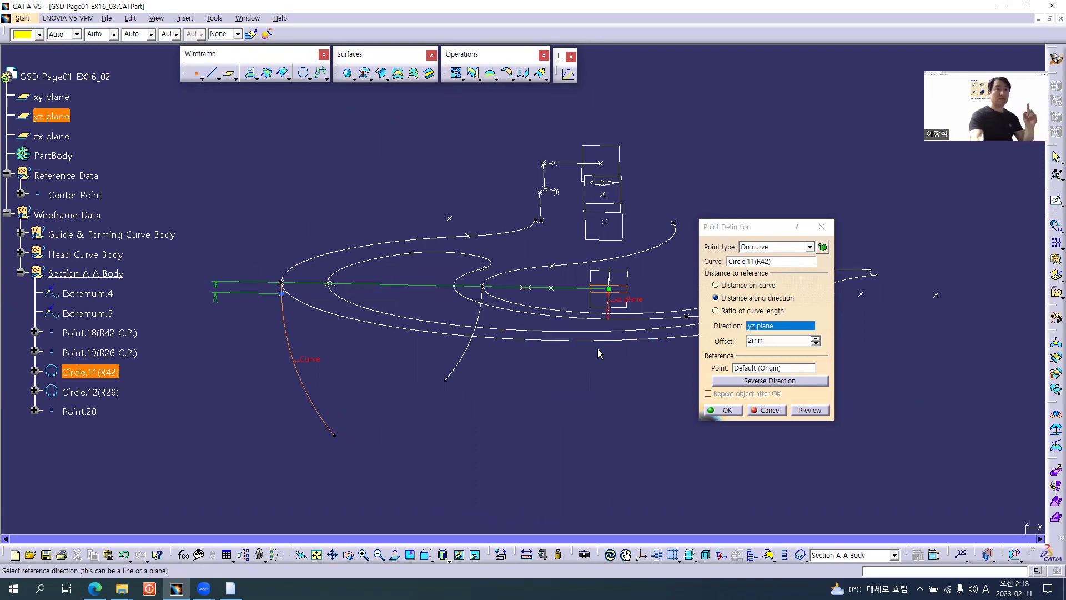
Step: Check the 28 mm width in the Section Cut A-A drawing, set the point's offset to 14 mm and create it
double_click(758, 340)
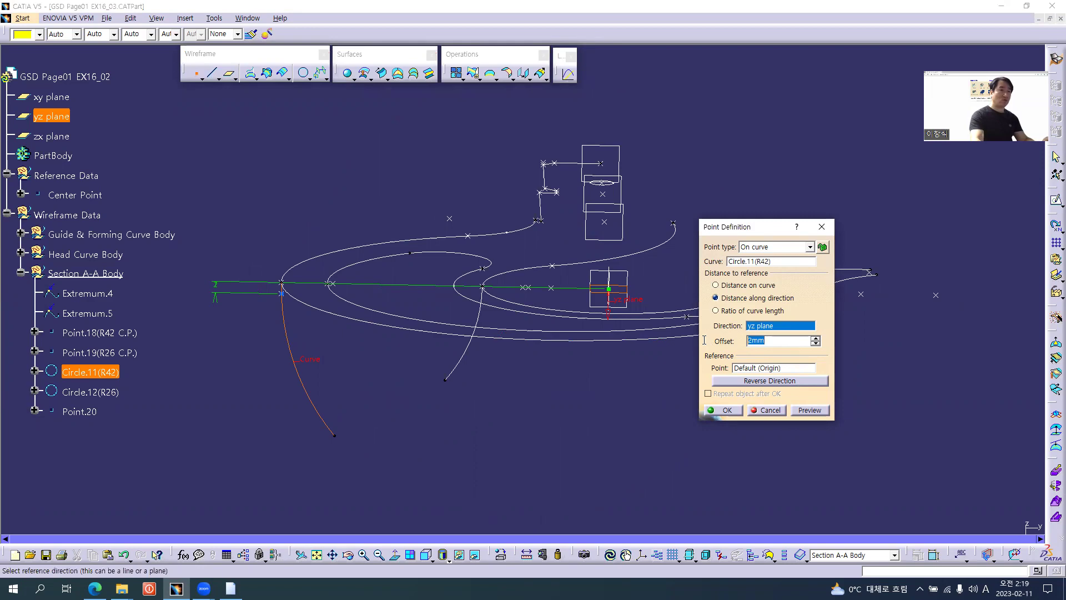
key("alt+Tab")
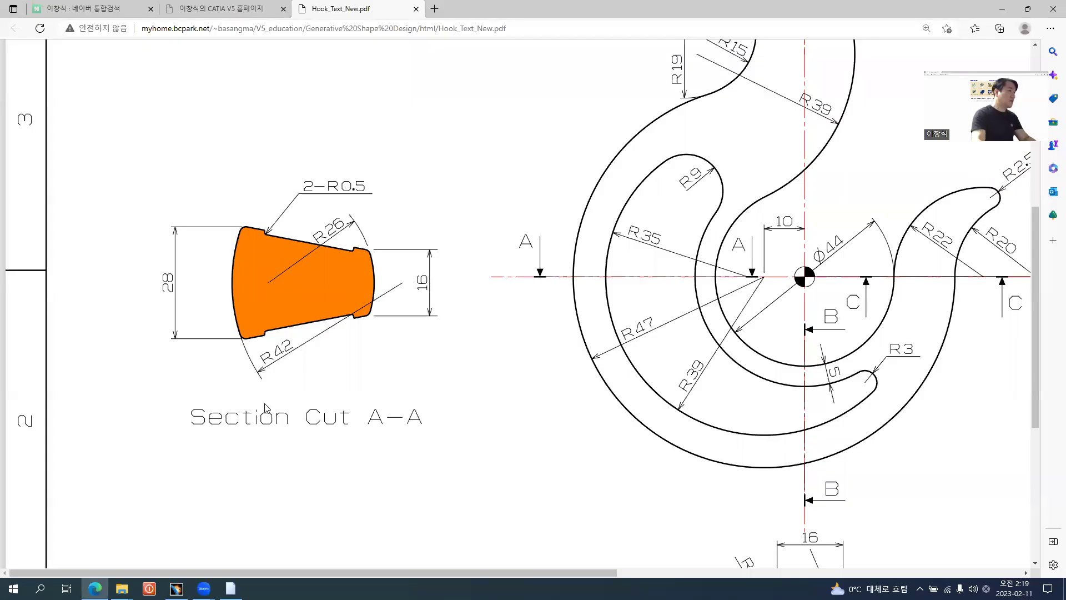
key("alt+Tab")
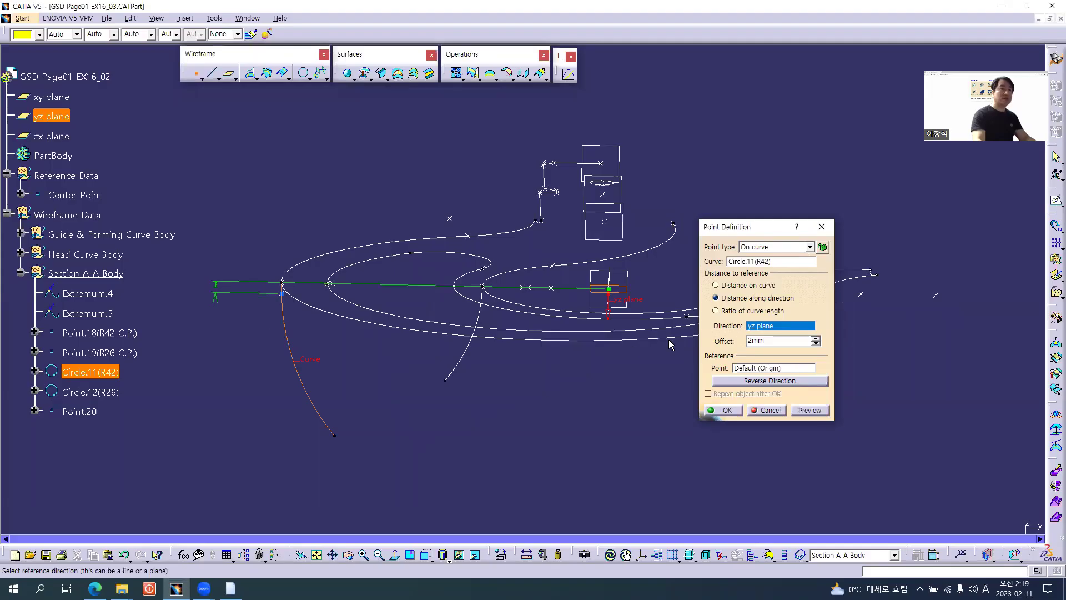
type("14")
key("Return")
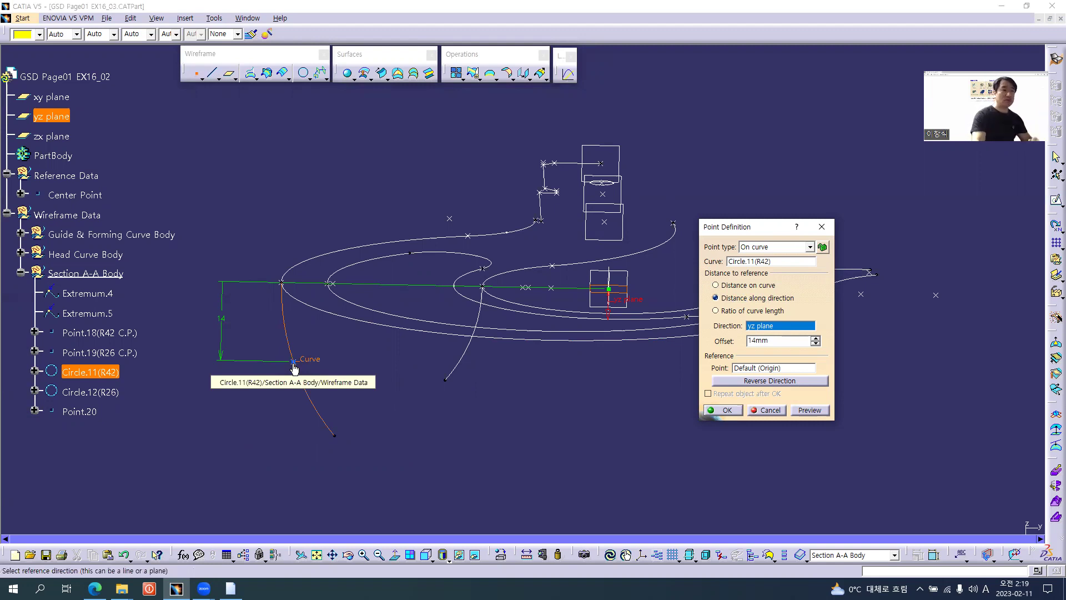
left_click(731, 411)
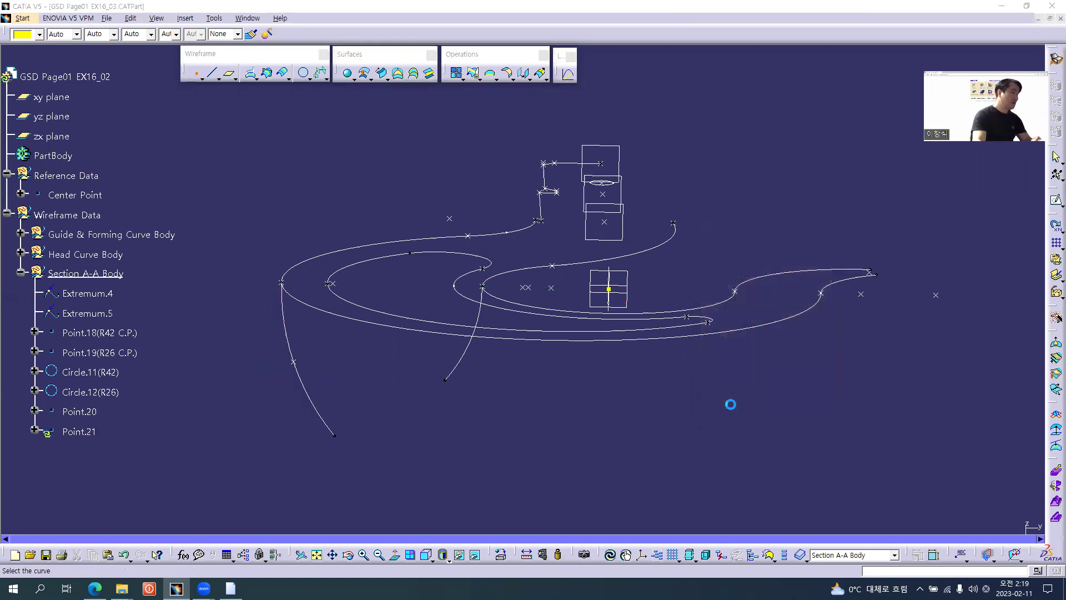
Step: Create an On curve point on Circle.12(R26), offset 8 mm along the yz plane direction, checking the 16 mm width in the drawing
left_click(477, 307)
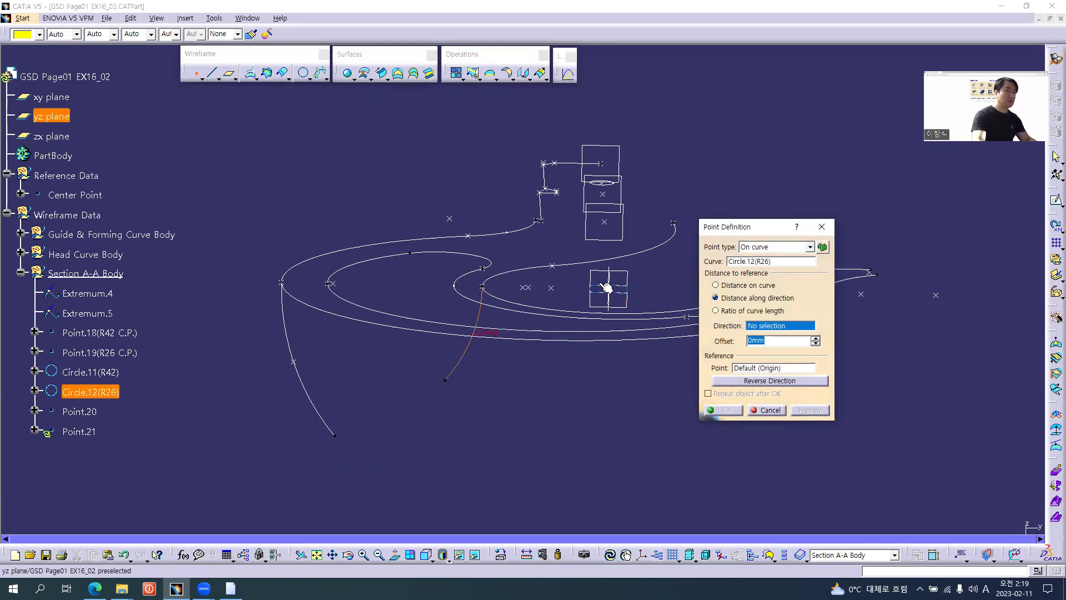
left_click(606, 287)
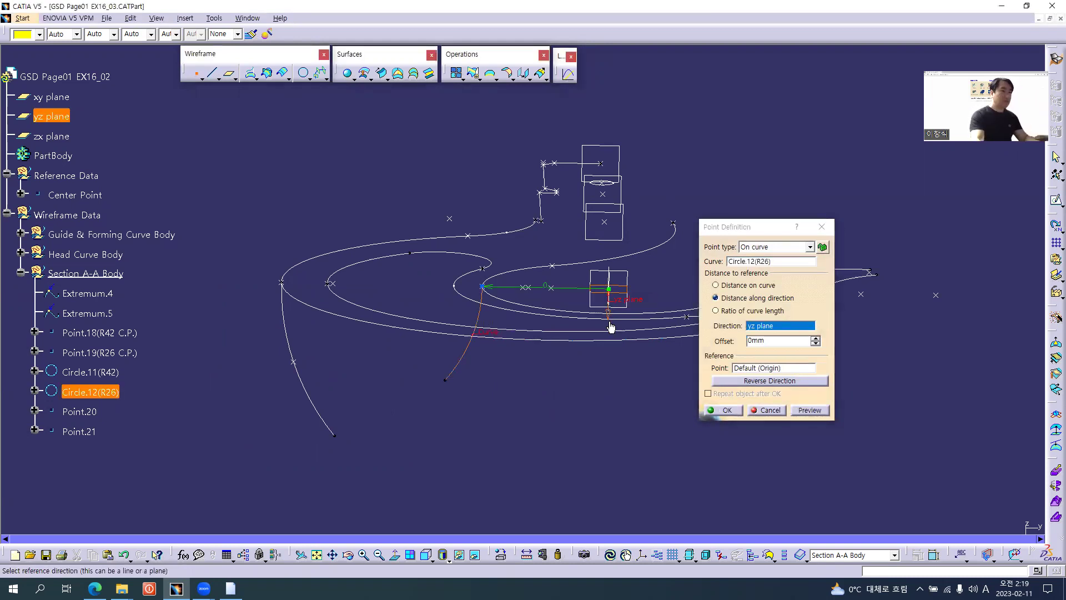
key("alt+Tab")
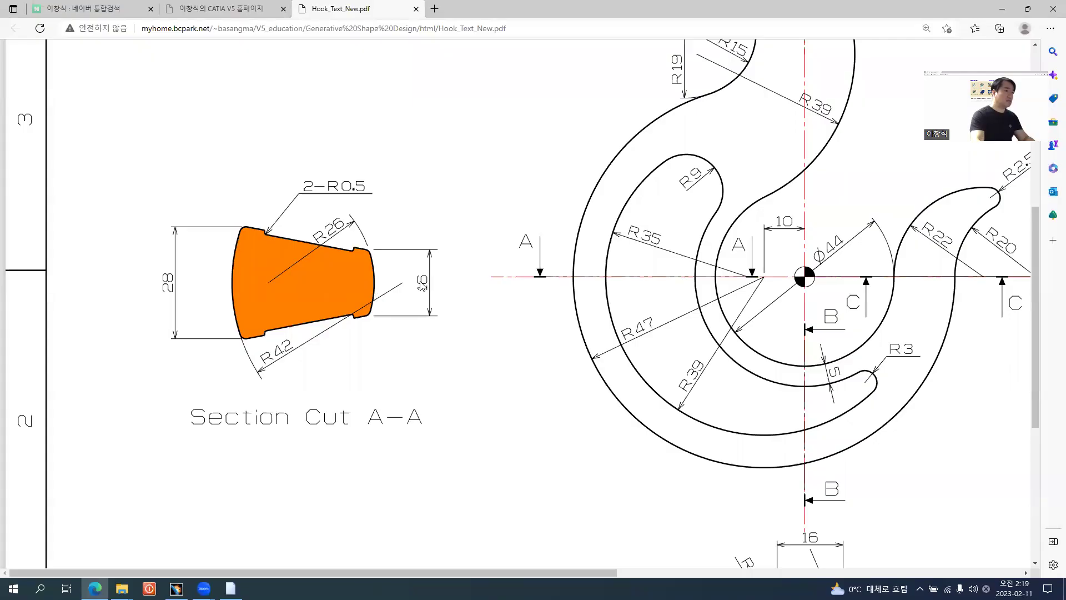
key("alt+Tab")
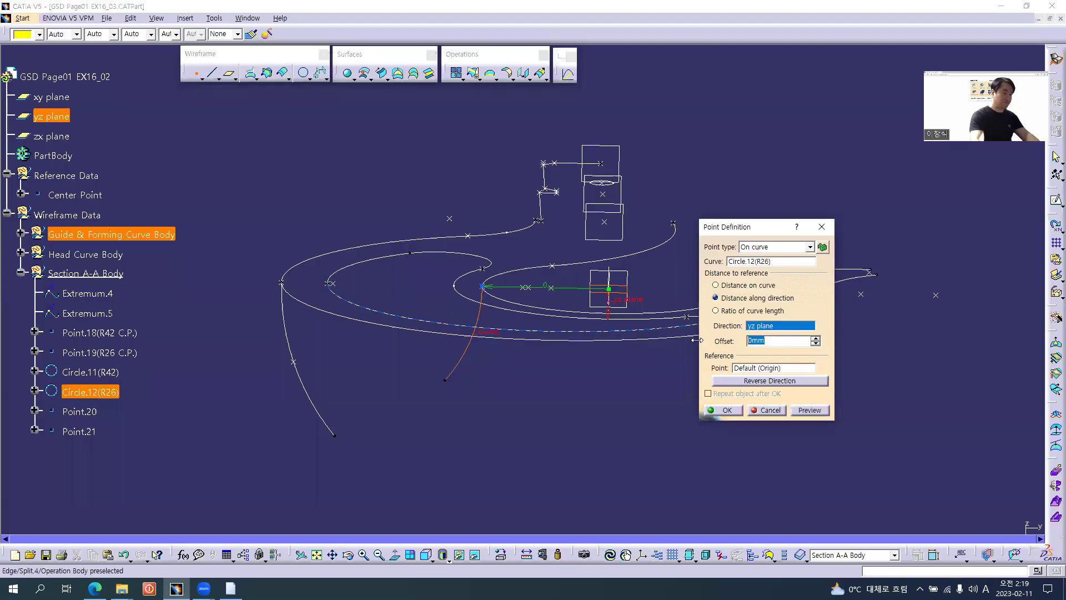
type("8")
key("Return")
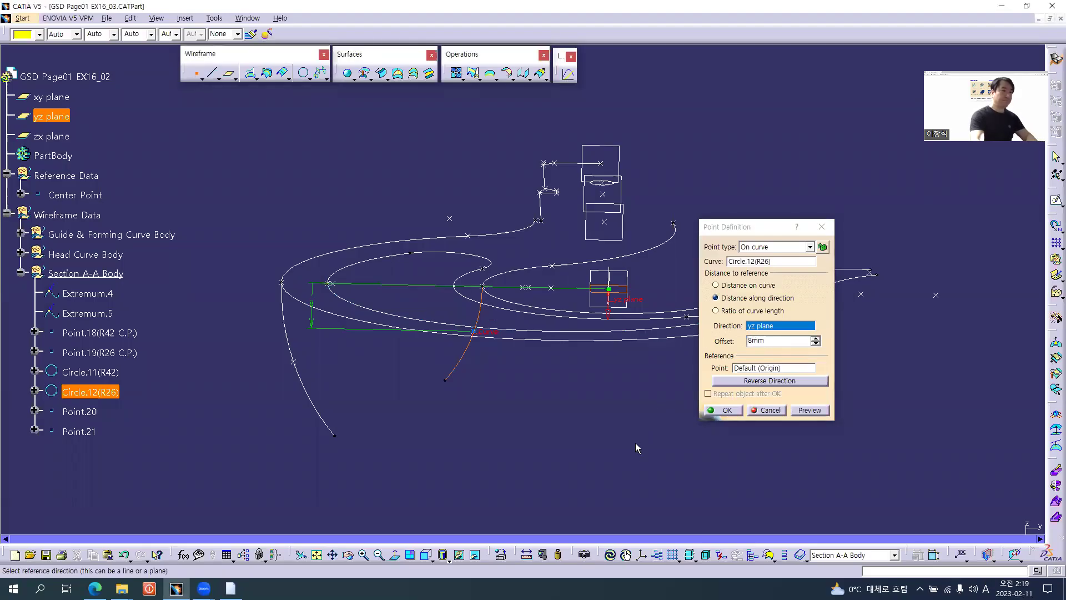
left_click(725, 411)
Step: Create a Point-Point line joining the width points on Circle.11(R42) and Circle.12(R26)
left_click(212, 72)
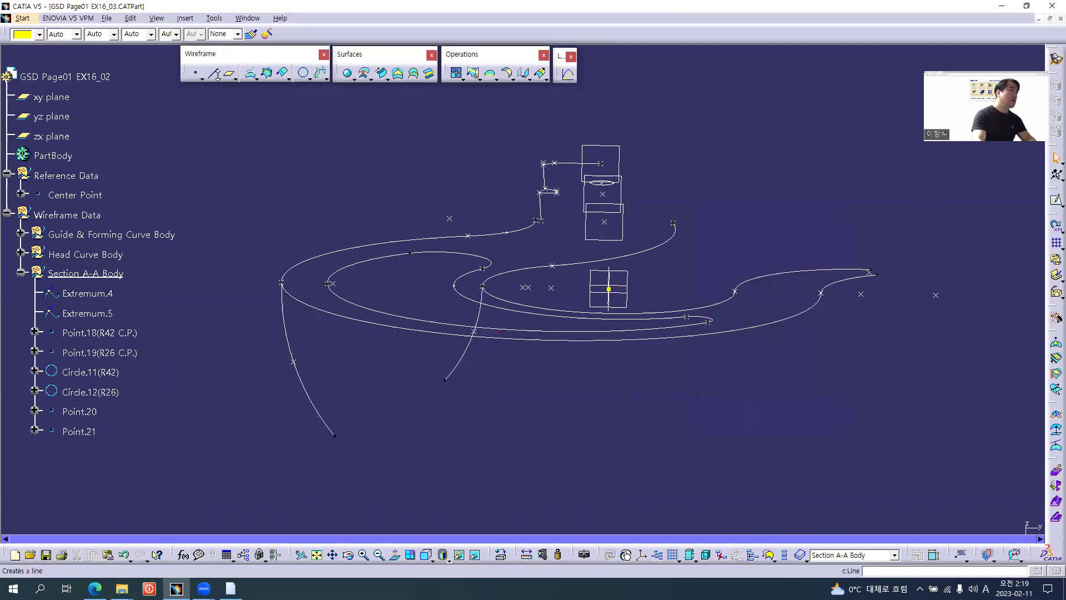
left_click(294, 361)
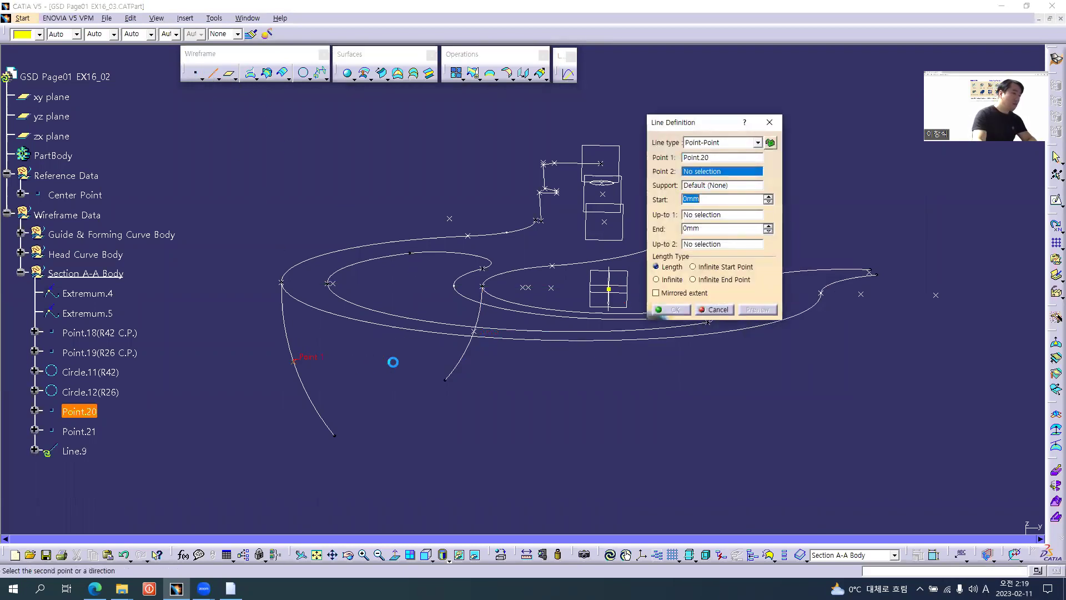
left_click(476, 331)
left_click(670, 309)
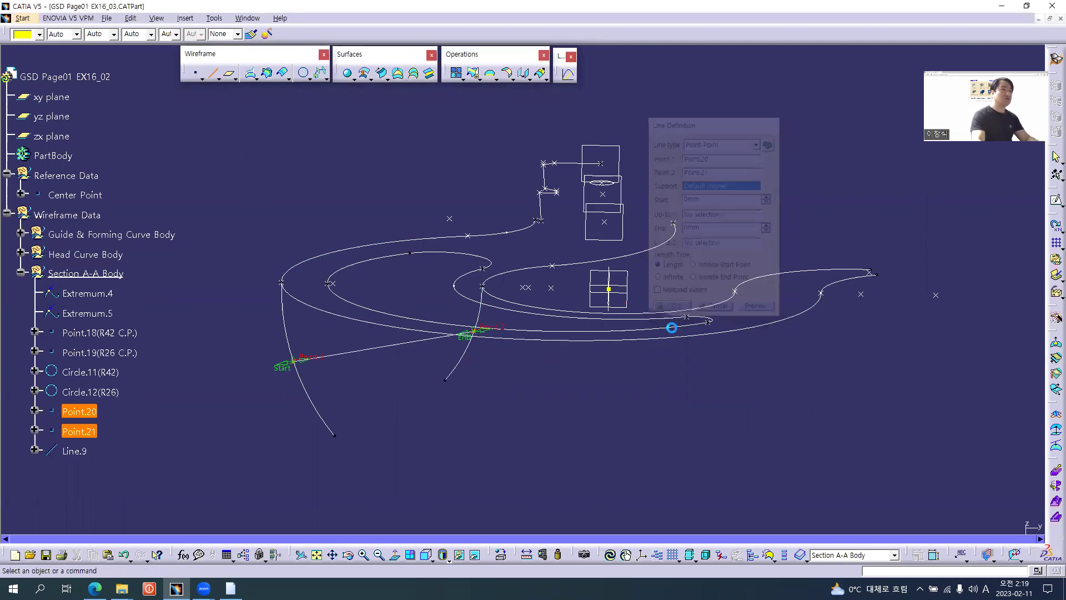
middle_click_drag(507, 375, 548, 337)
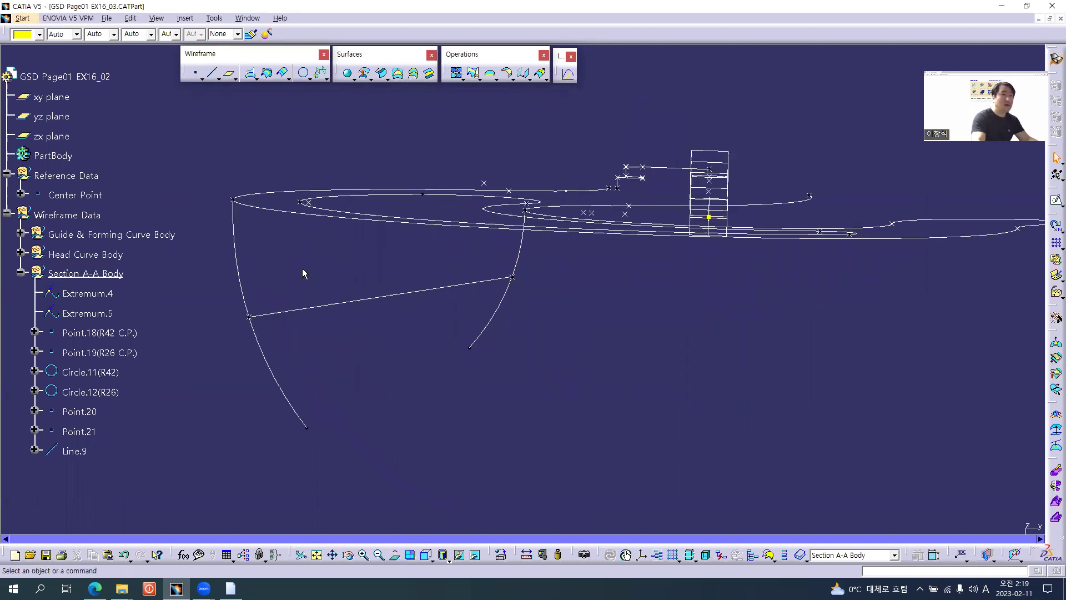
Step: Review Section Cut A-A in the drawing and define a Corner On Support between Circle.11(R42) and the connecting line
key("alt+Tab")
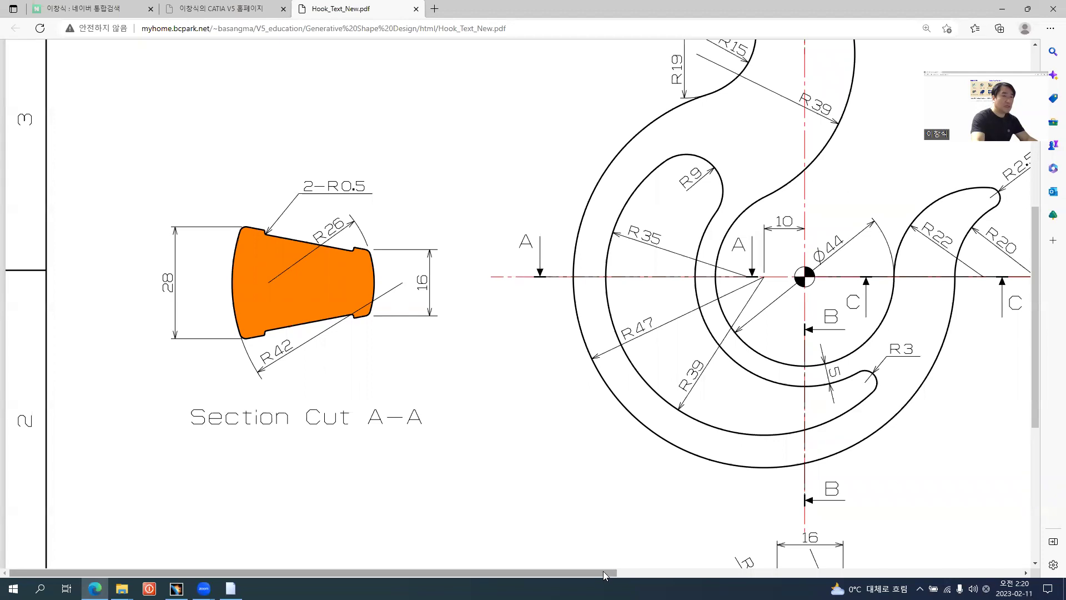
key("alt+Tab")
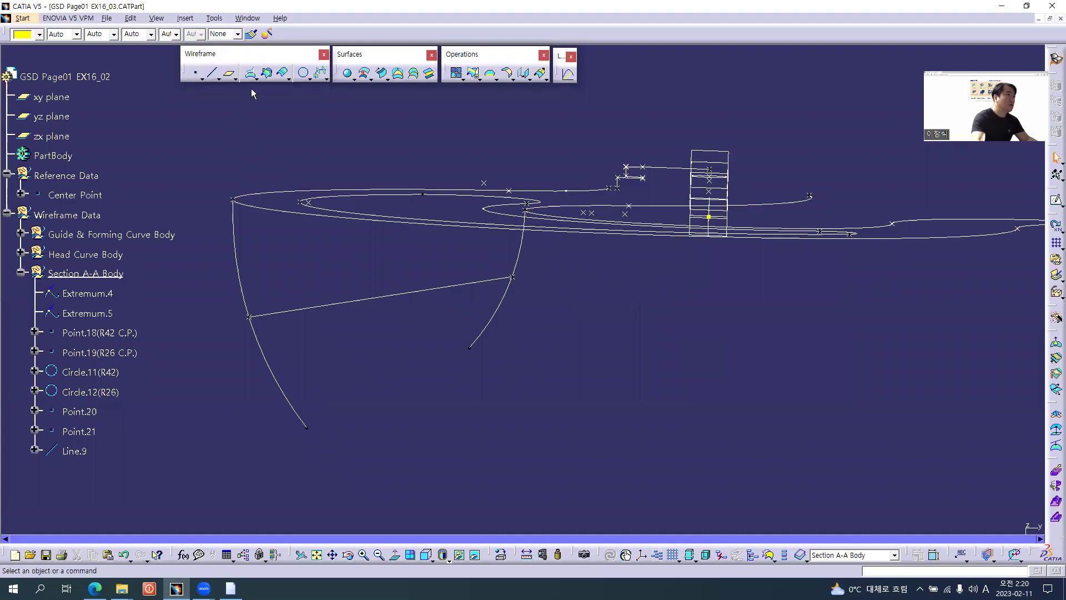
left_click(303, 72)
left_click(308, 79)
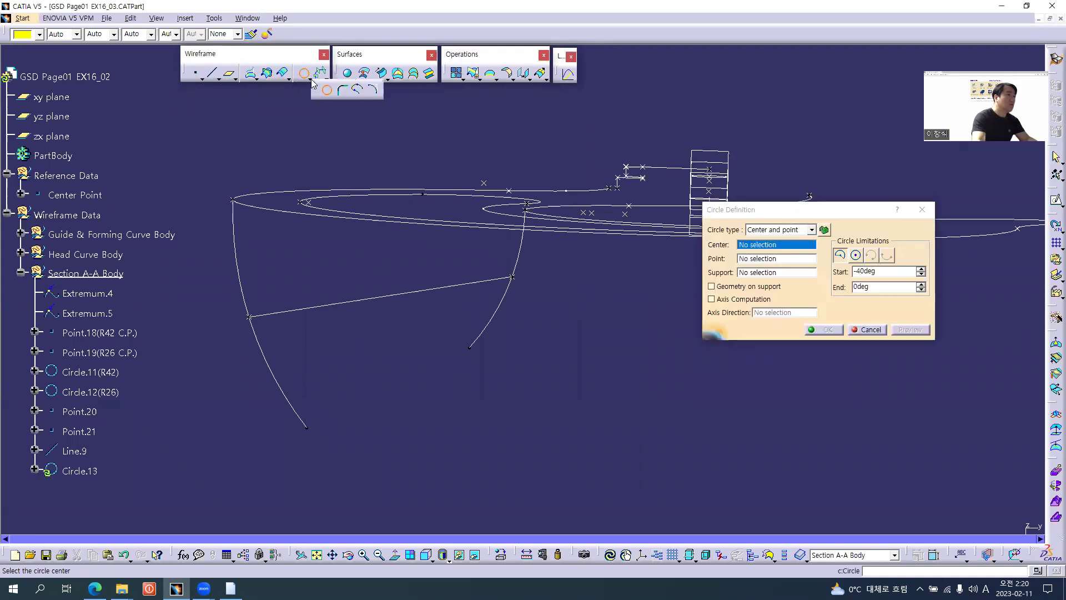
left_click(343, 90)
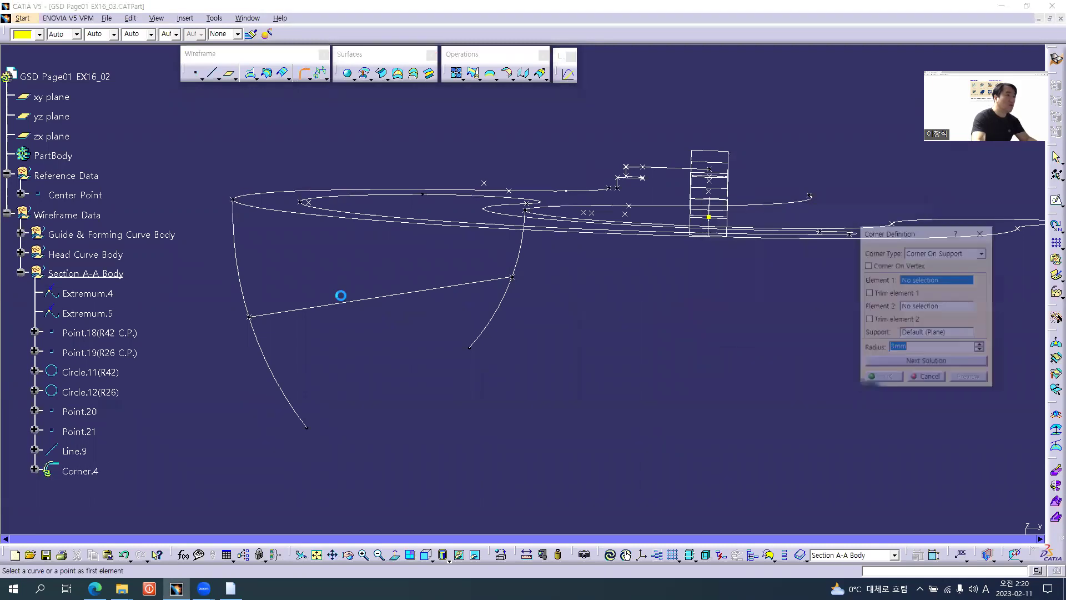
left_click(245, 298)
left_click(288, 317)
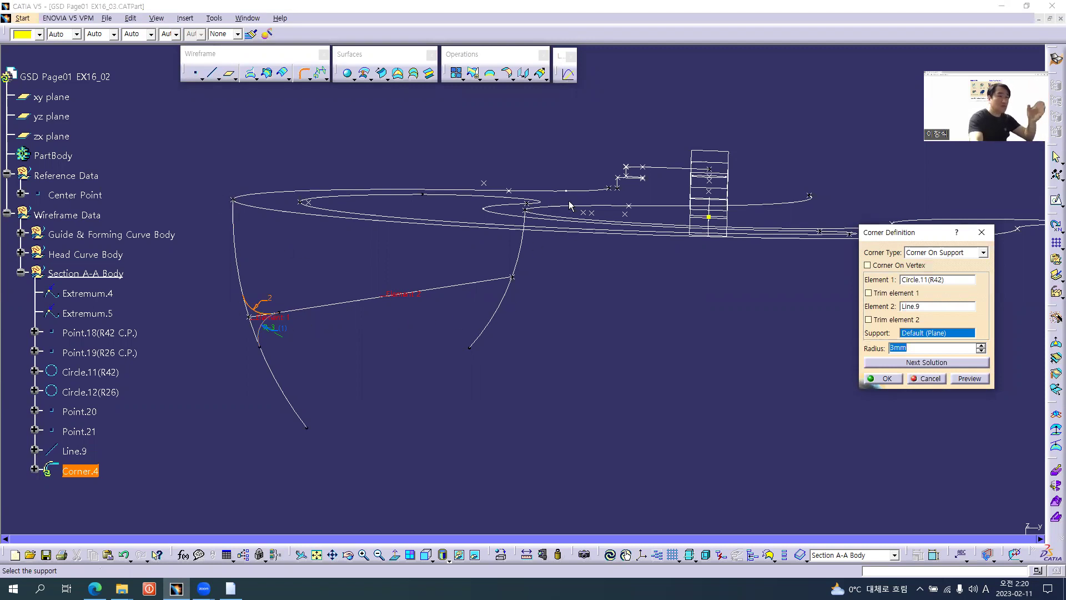
Step: Trim both elements of the corner, set its radius to 2 mm and create it
left_click(875, 293)
left_click(875, 320)
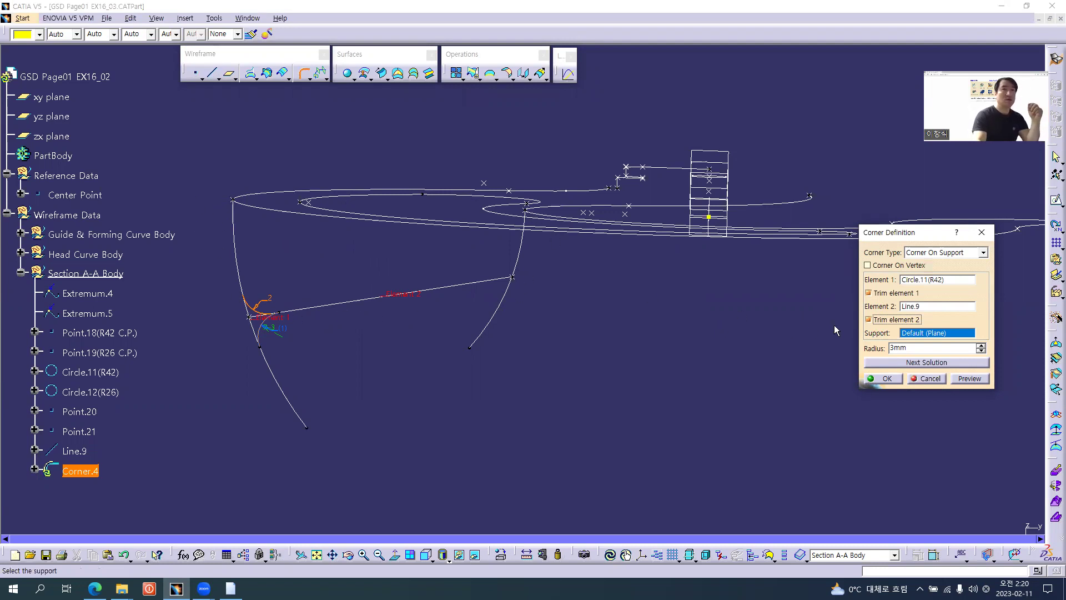
left_click_drag(914, 350, 812, 354)
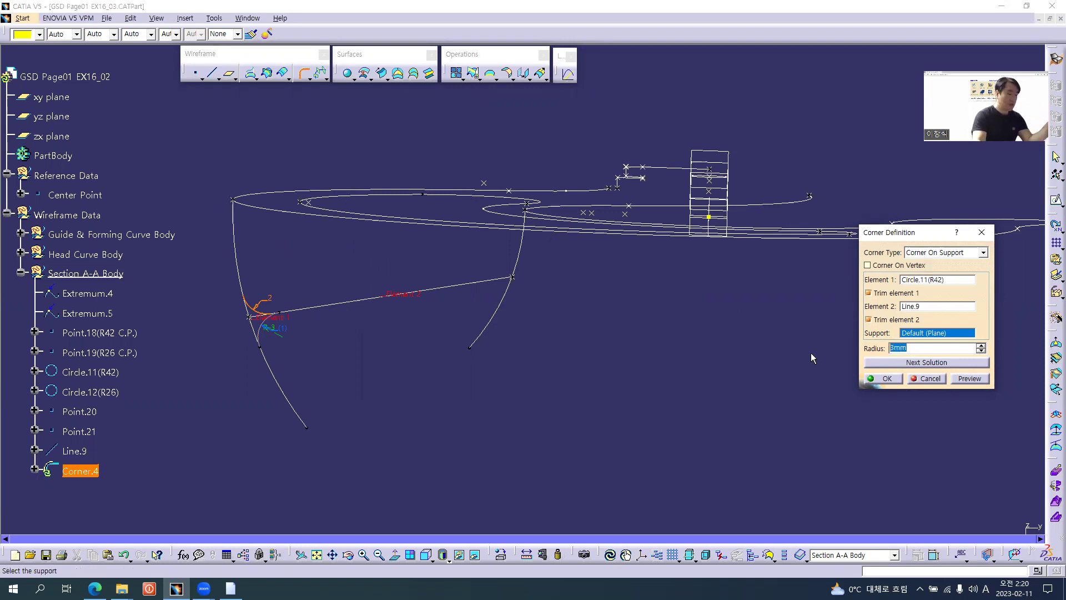
type("2")
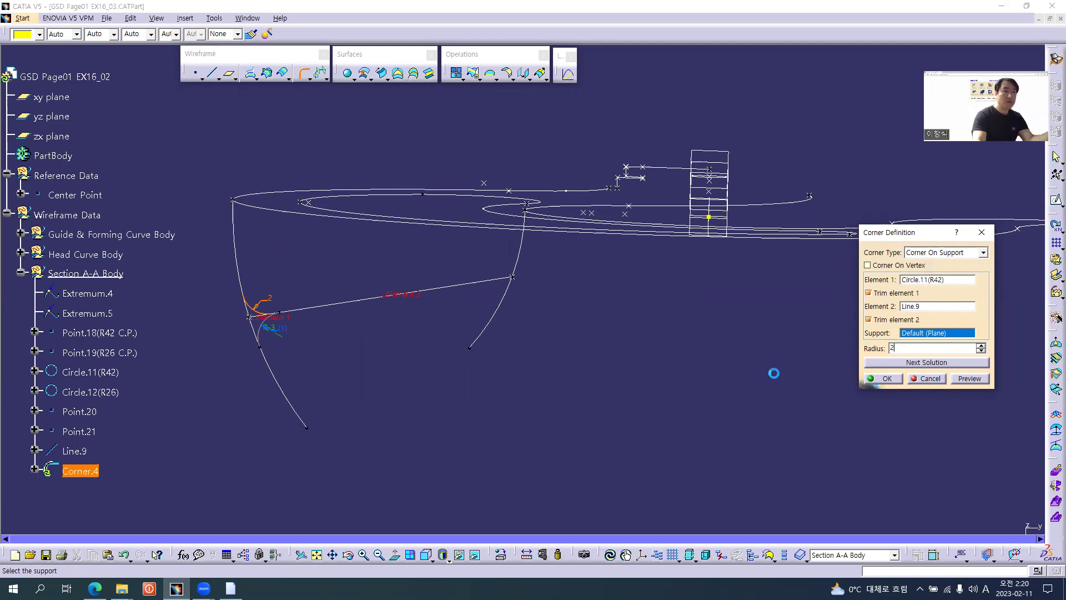
key("Return")
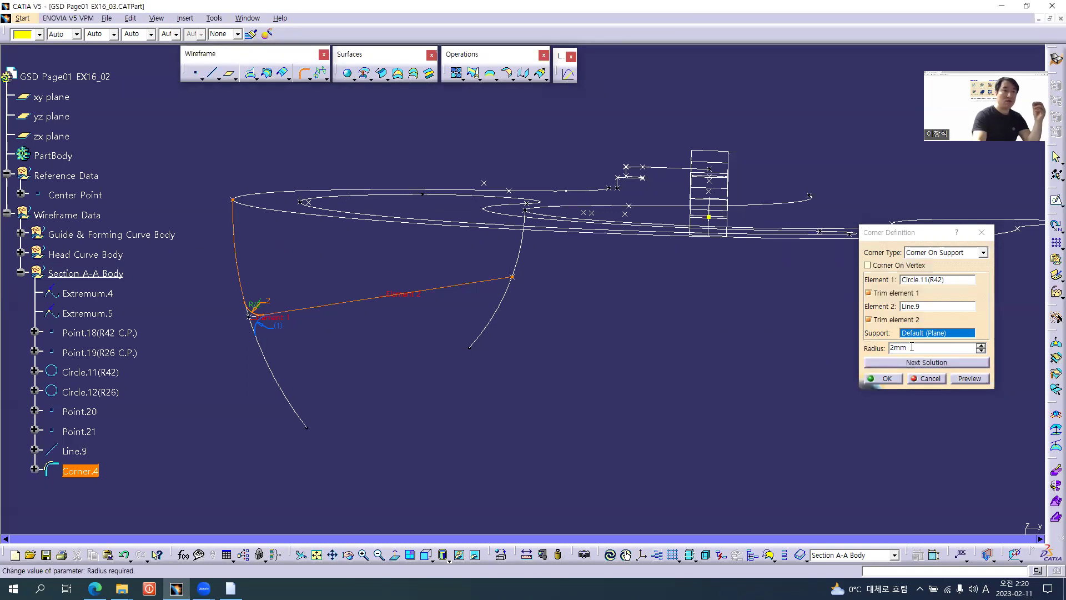
left_click(893, 382)
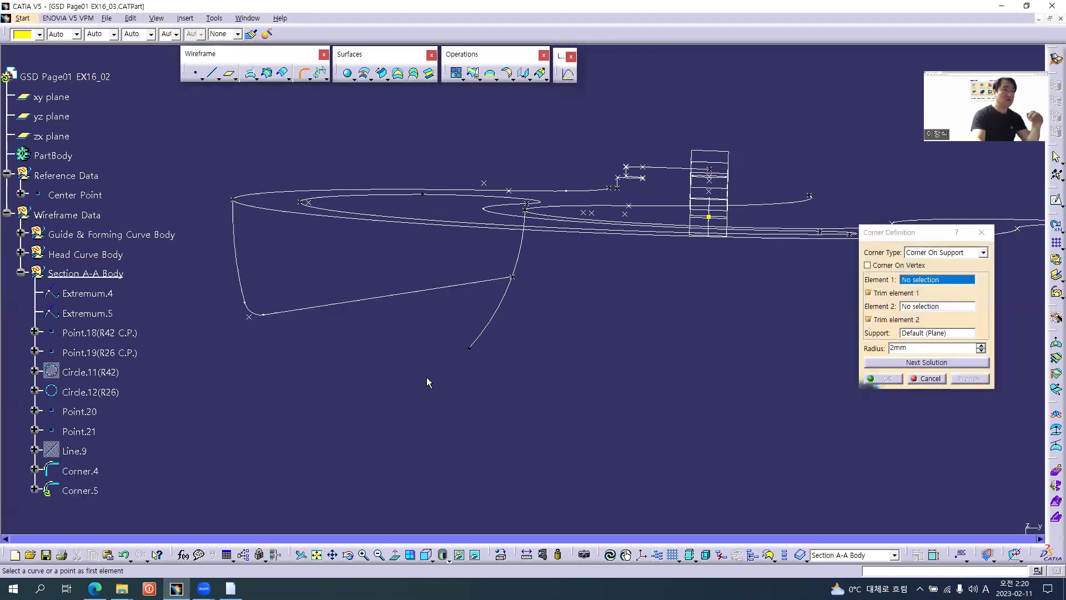
Step: Create a 2 mm trimmed corner between the first corner curve, Corner.4, and Circle.12(R26), and end the Corner command
left_click(503, 279)
left_click(516, 260)
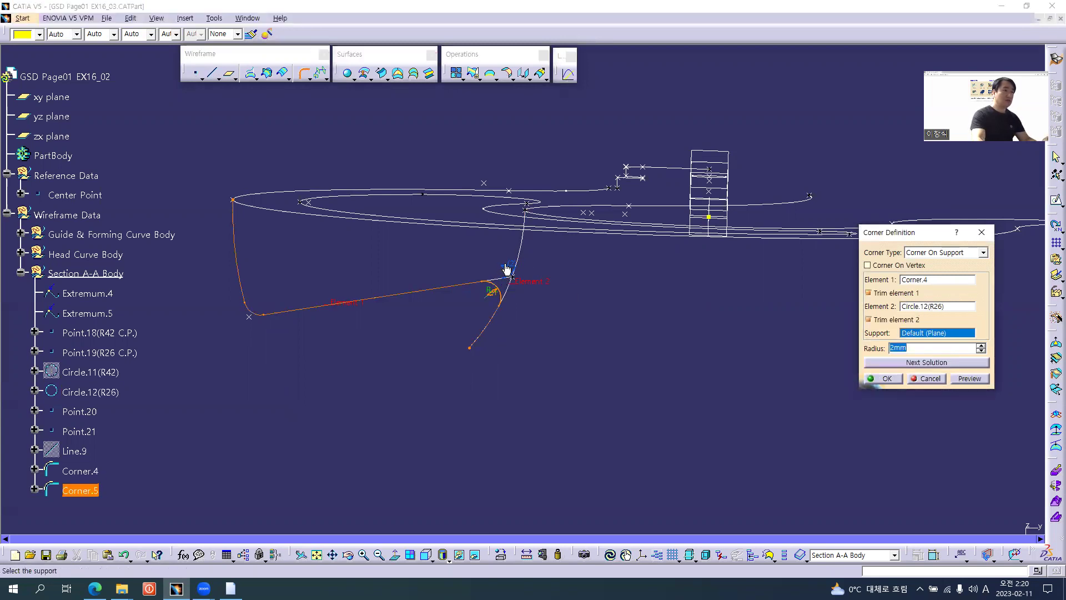
left_click(881, 379)
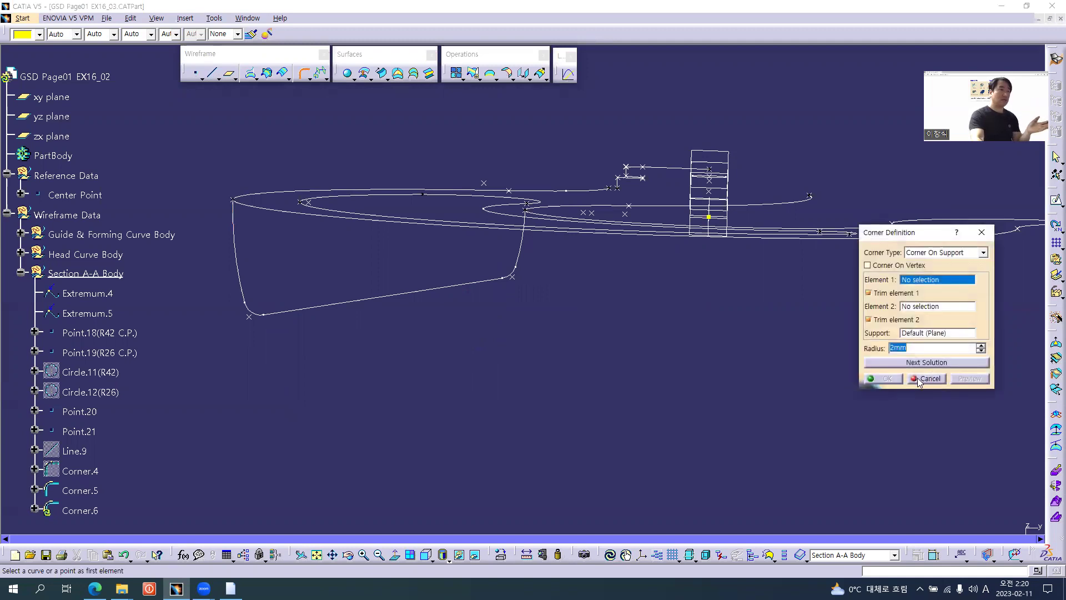
left_click(929, 378)
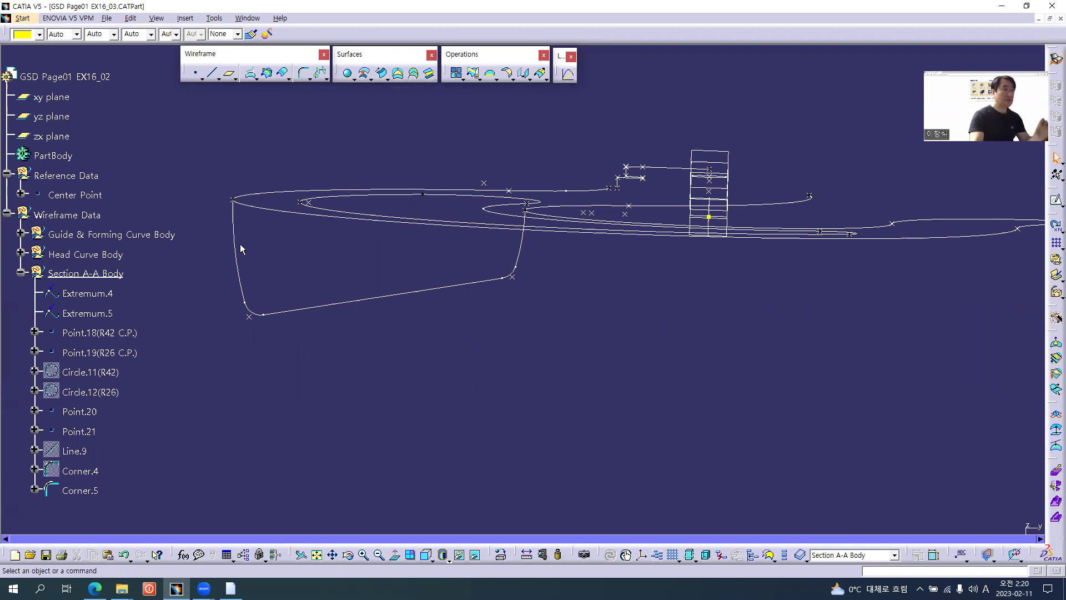
Step: Rename Corner.5 to Section A-A Curve and collapse Section A-A Body in the specification tree
left_click(80, 491)
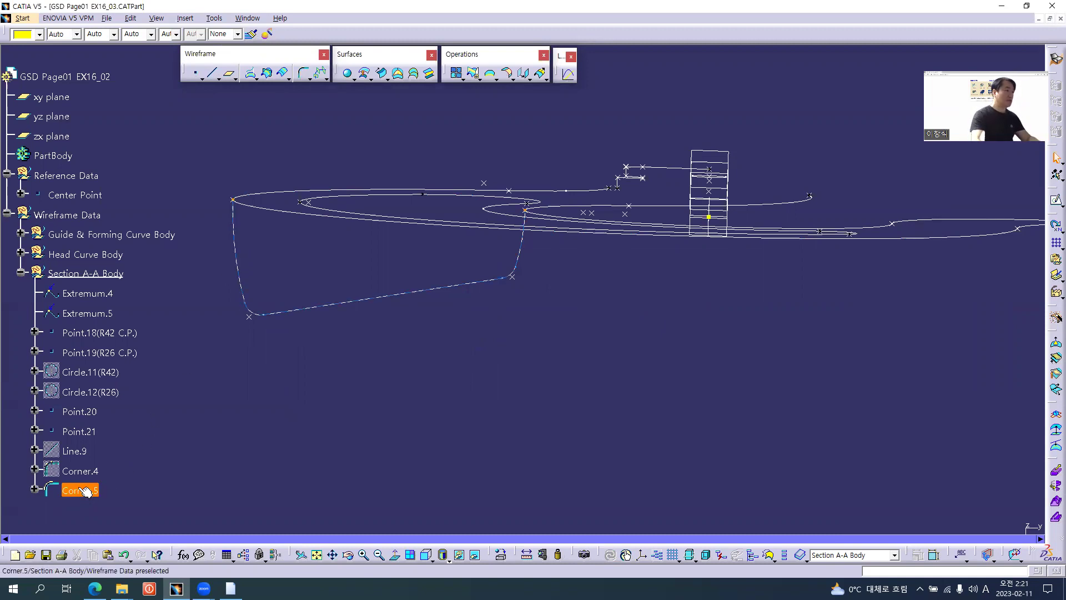
scroll(240, 432, "down", 3)
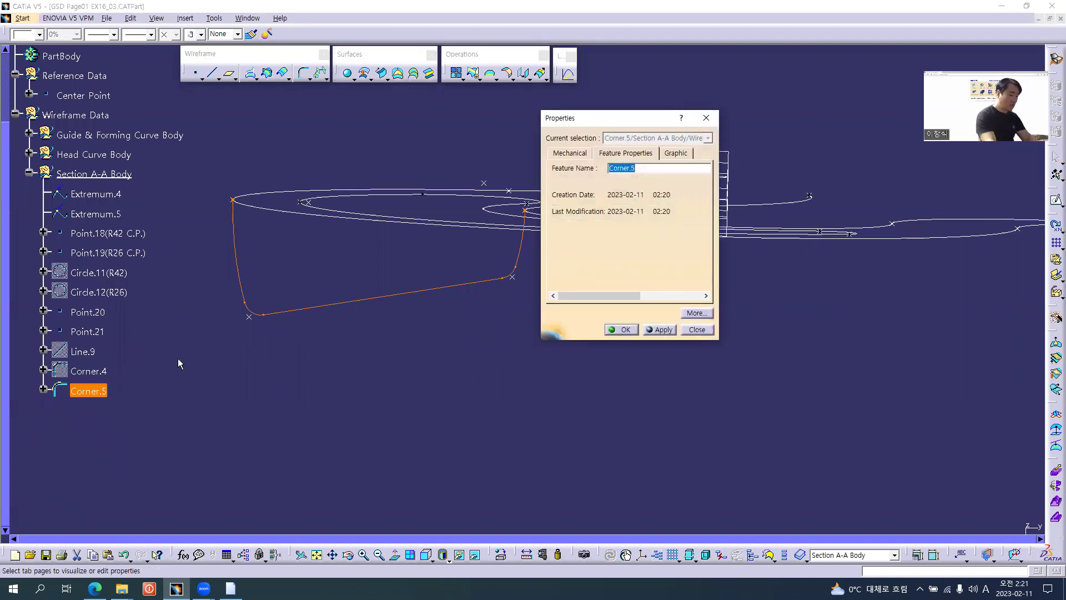
type("Section A-A Curve")
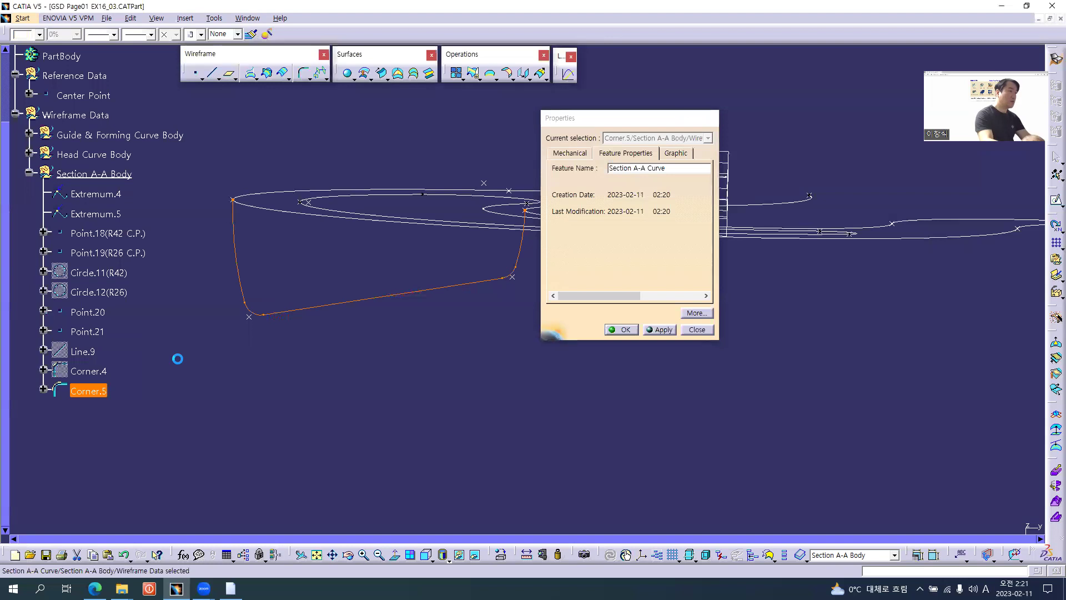
key("Return")
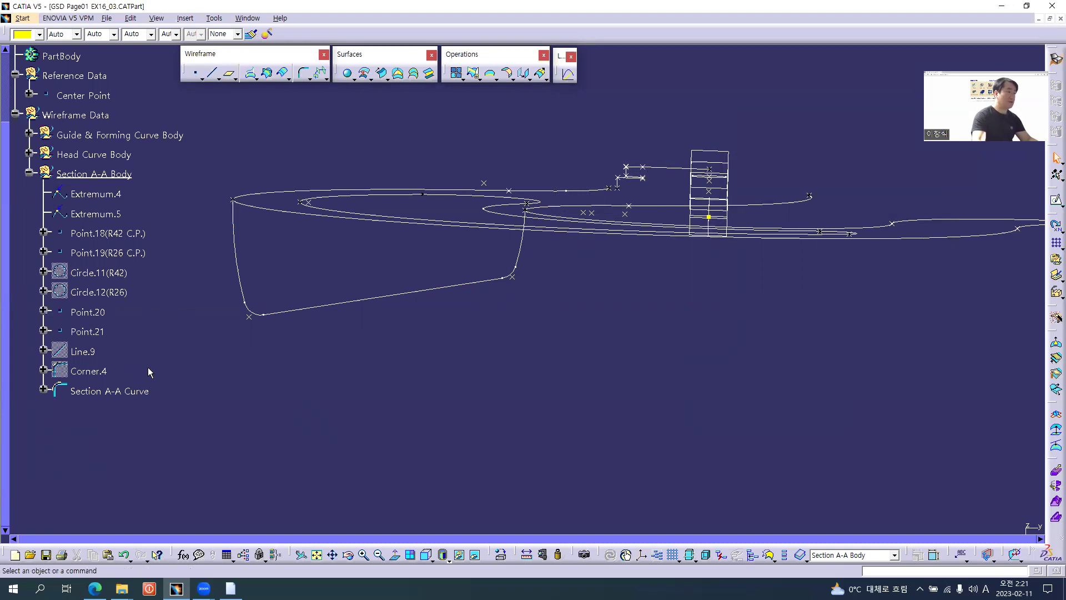
left_click(29, 174)
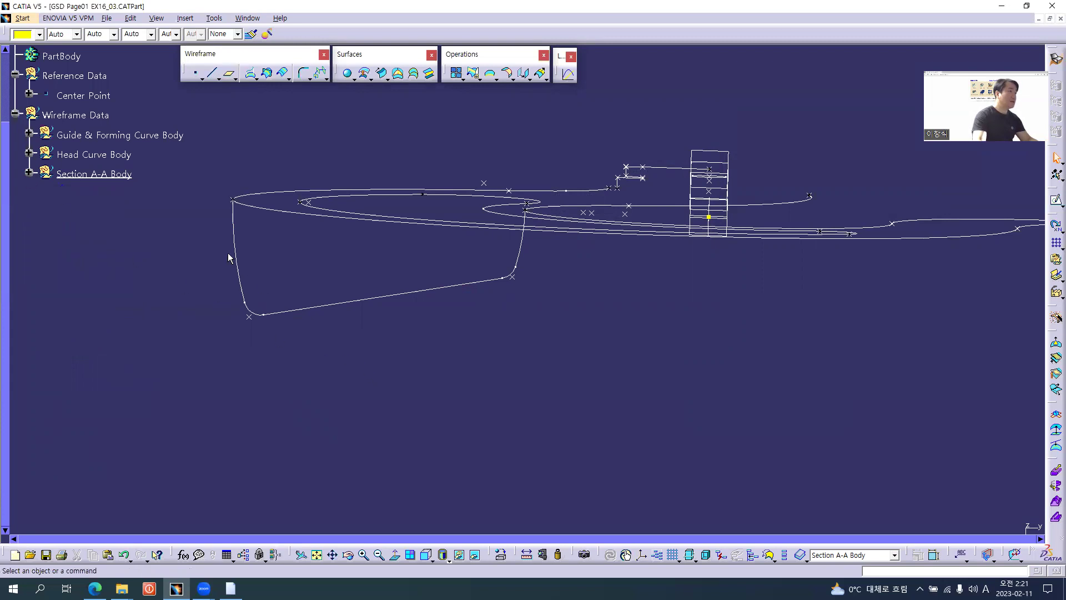
Step: Start a new geometrical set inside Section A-A Body that collects the elements from Extremum.4 through Corner.4
left_click(30, 153)
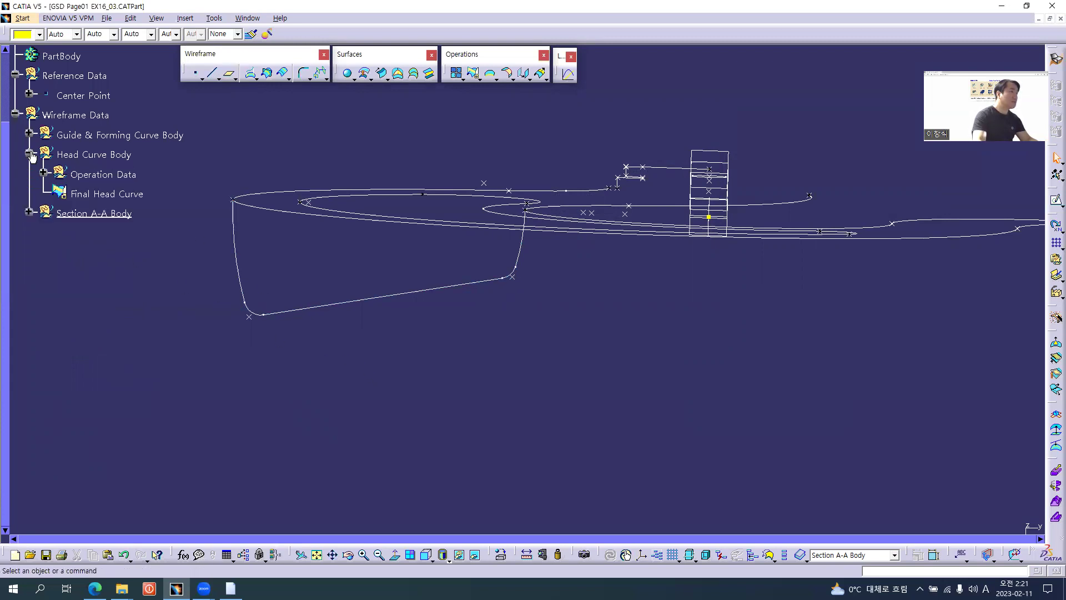
left_click(29, 154)
left_click(29, 173)
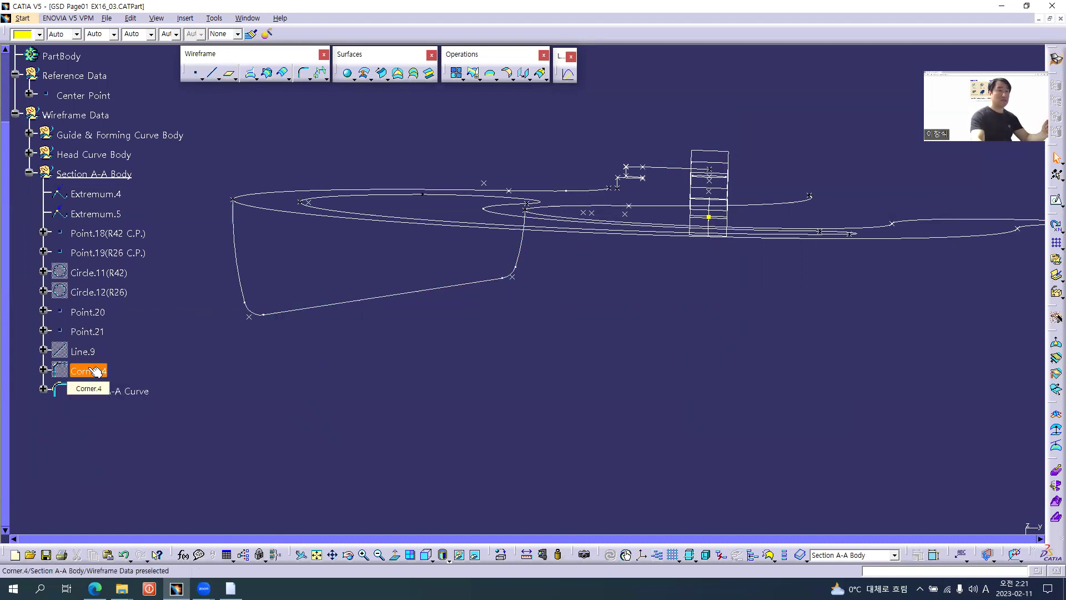
left_click(30, 154)
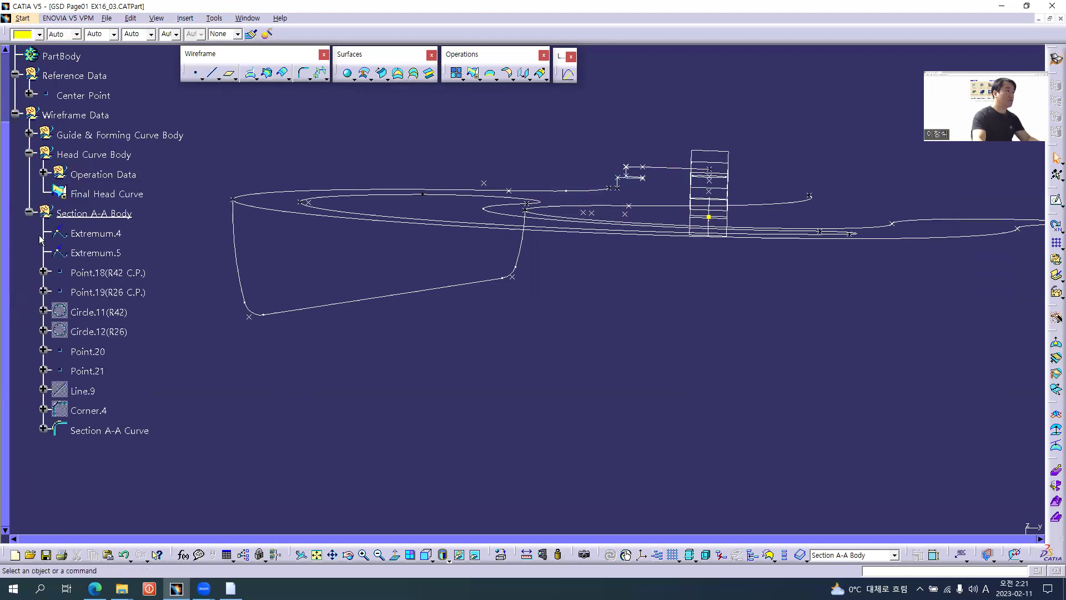
left_click(94, 233)
left_click(89, 410, "shift")
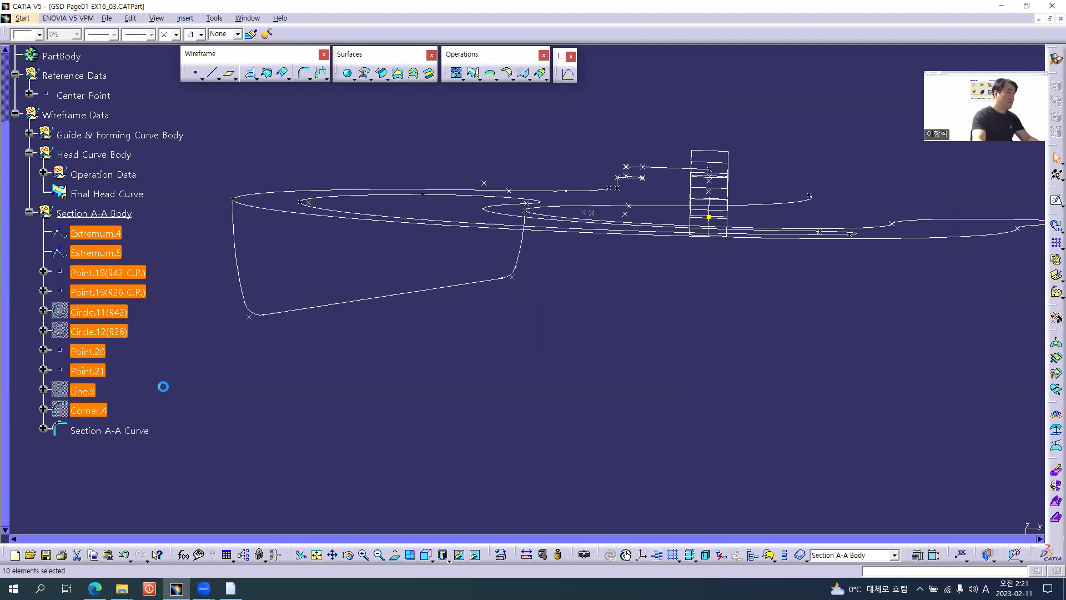
key("alt+i")
key("g")
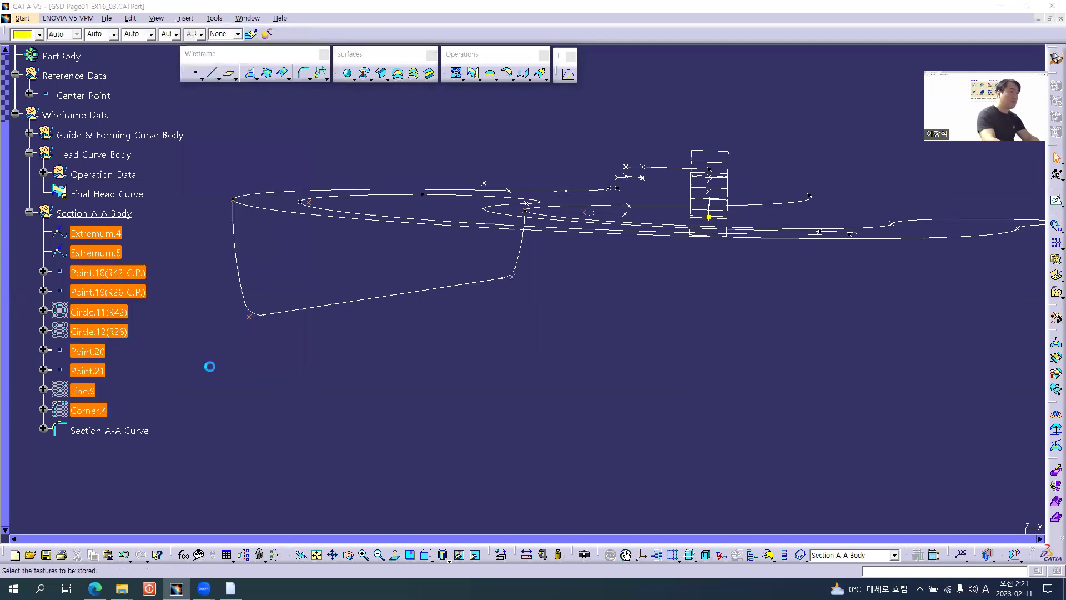
Step: Name the new geometrical set Operation Data, create it and collapse it in the specification tree
key("ctrl+a")
type("Forming Curve Body")
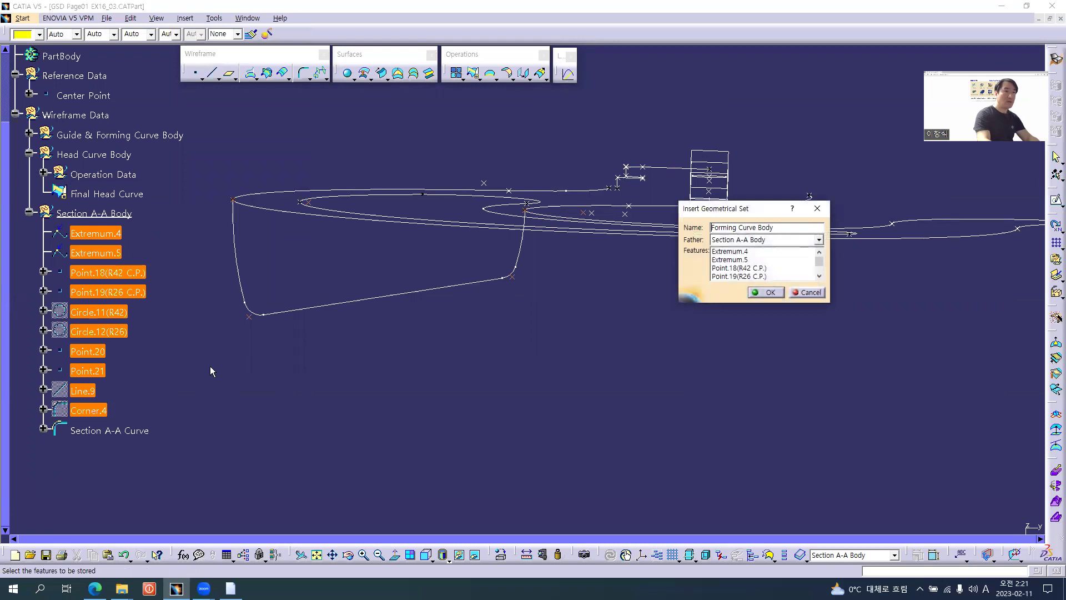
key("ctrl+a")
type("Section D-D Body")
key("ctrl+a")
type("Section Curve Data")
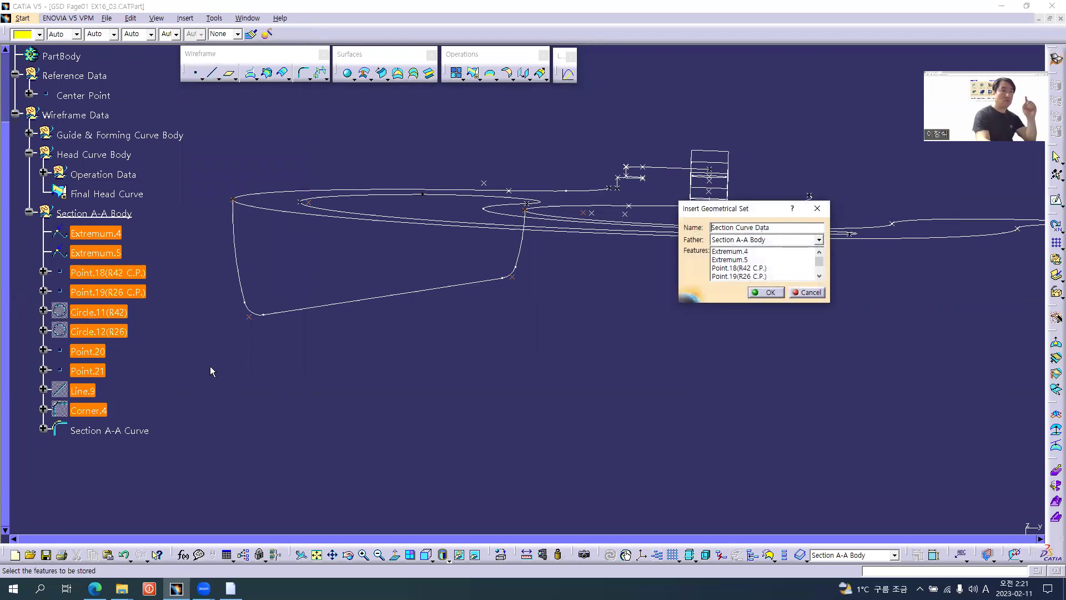
key("Return")
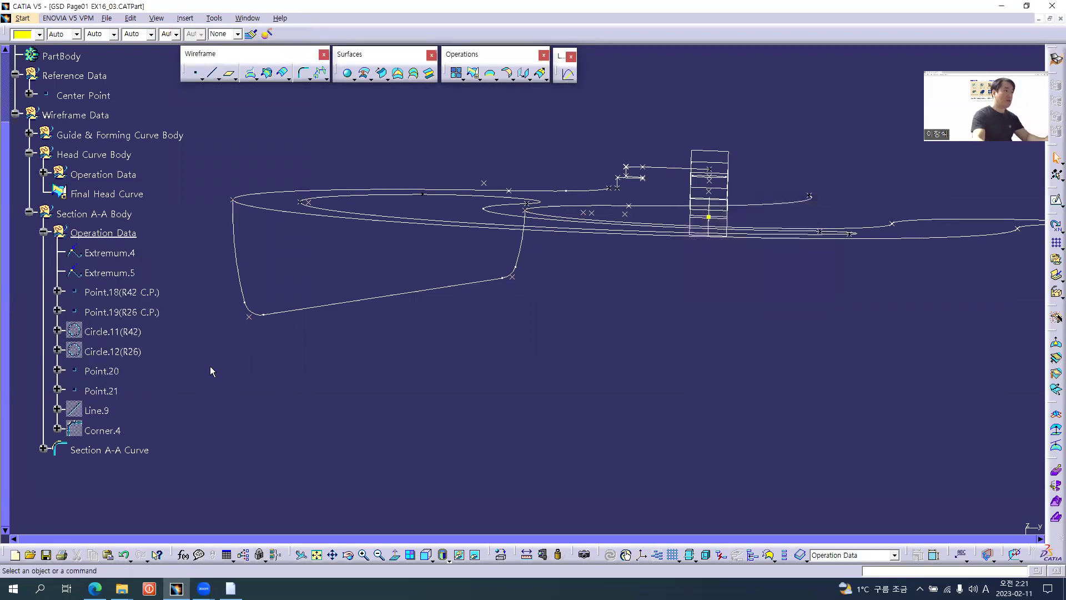
left_click(44, 231)
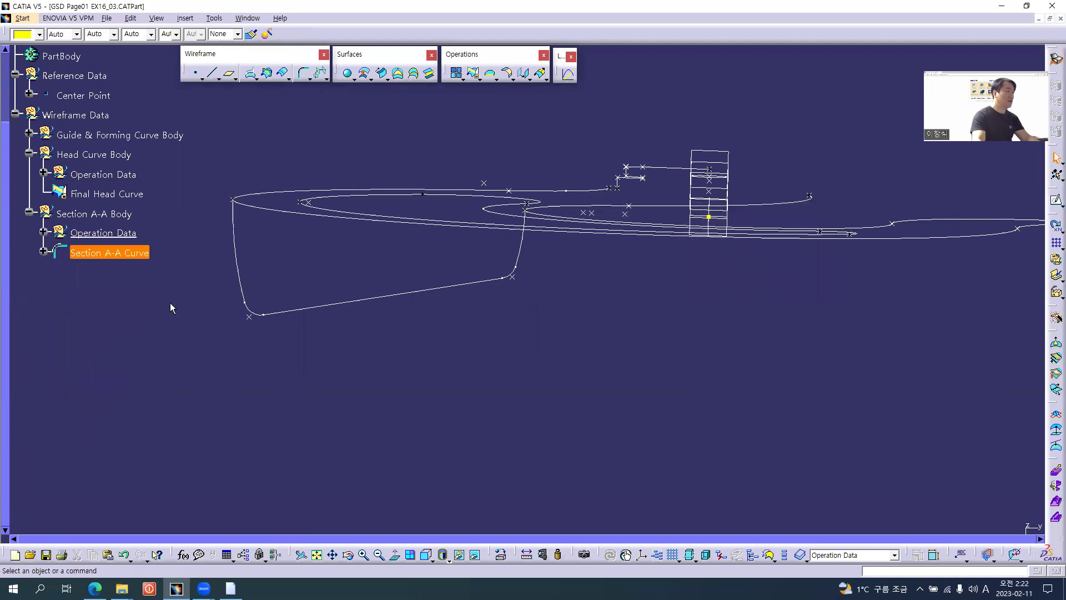
Step: Switch to the Hook_Text_New.pdf drawing in the browser and examine Section Cut B-B and its cutting line, returning to CATIA
middle_click_drag(389, 334, 375, 243)
mouse_move(554, 276)
middle_mouse_down()
mouse_move(523, 295)
mouse_move(538, 278)
mouse_move(547, 289)
middle_mouse_up()
middle_click_drag(563, 386, 537, 267)
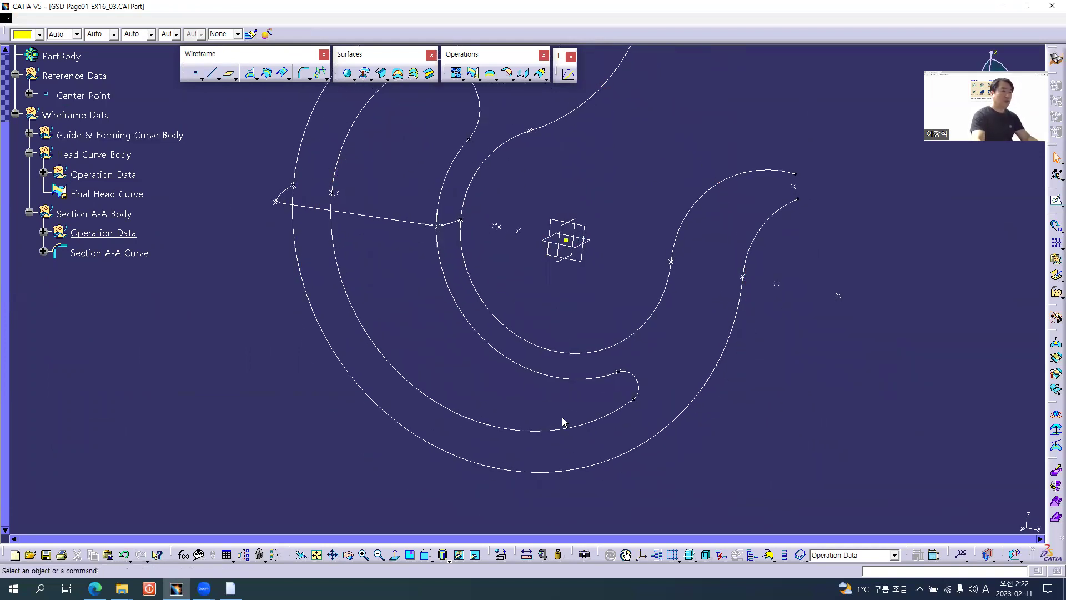
key("alt+Tab")
scroll(561, 417, "down", 5)
scroll(897, 352, "up", 3)
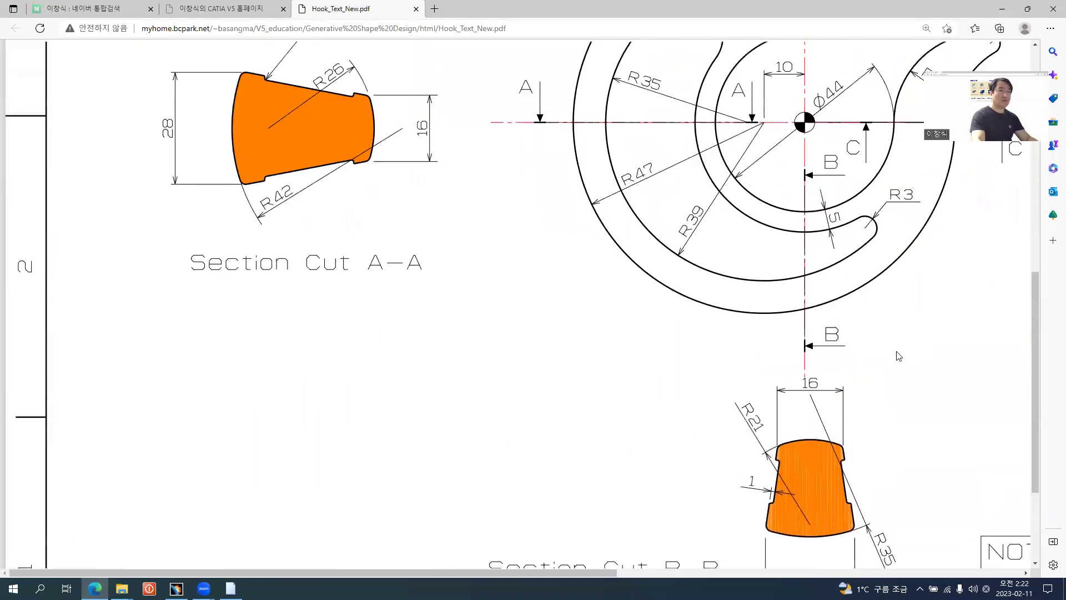
left_click_drag(611, 579, 798, 579)
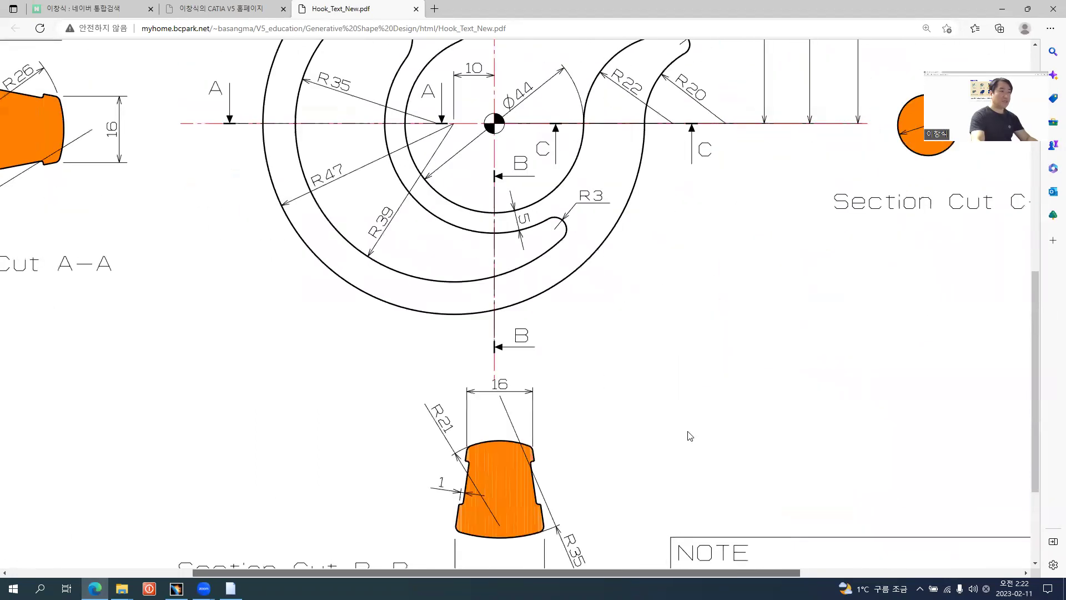
scroll(655, 407, "down", 2)
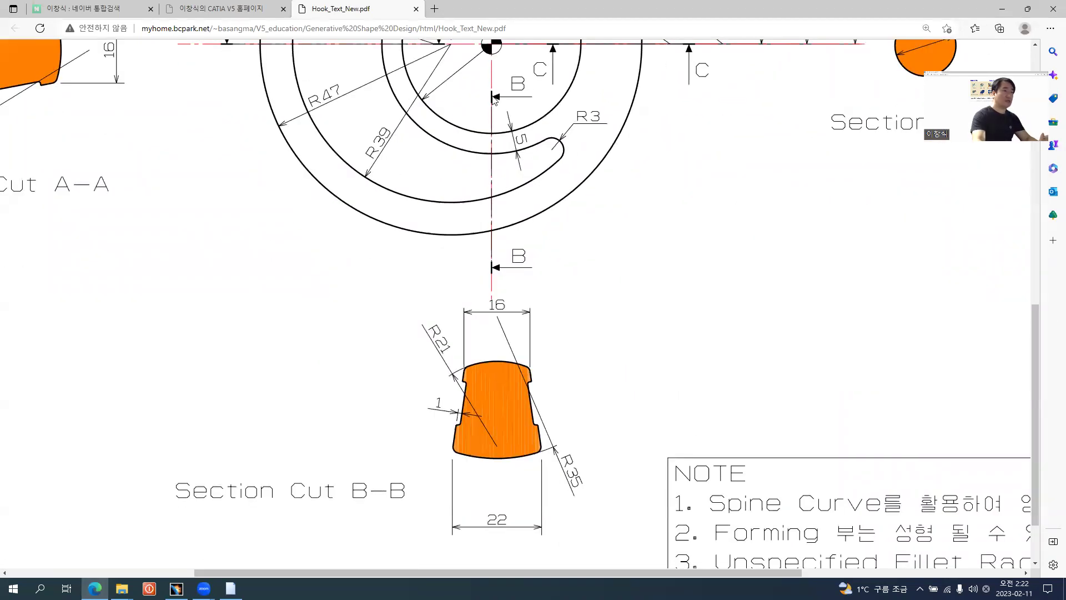
scroll(494, 102, "up", 2)
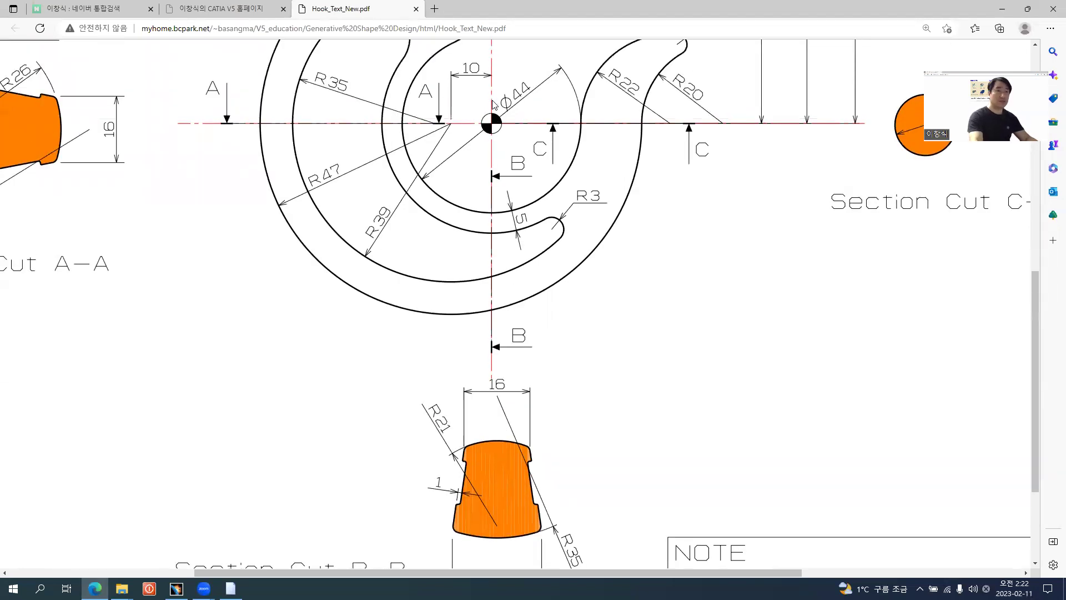
key("alt+Tab")
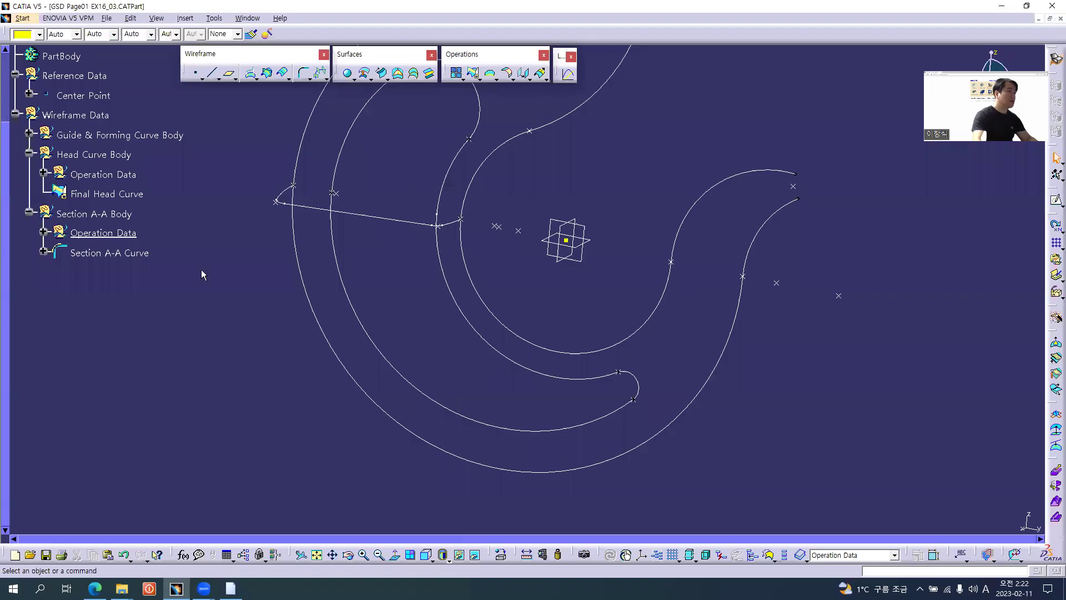
Step: Copy Section A-A Body into Wireframe Data and rename the copy Section B-B Body
left_click(85, 214)
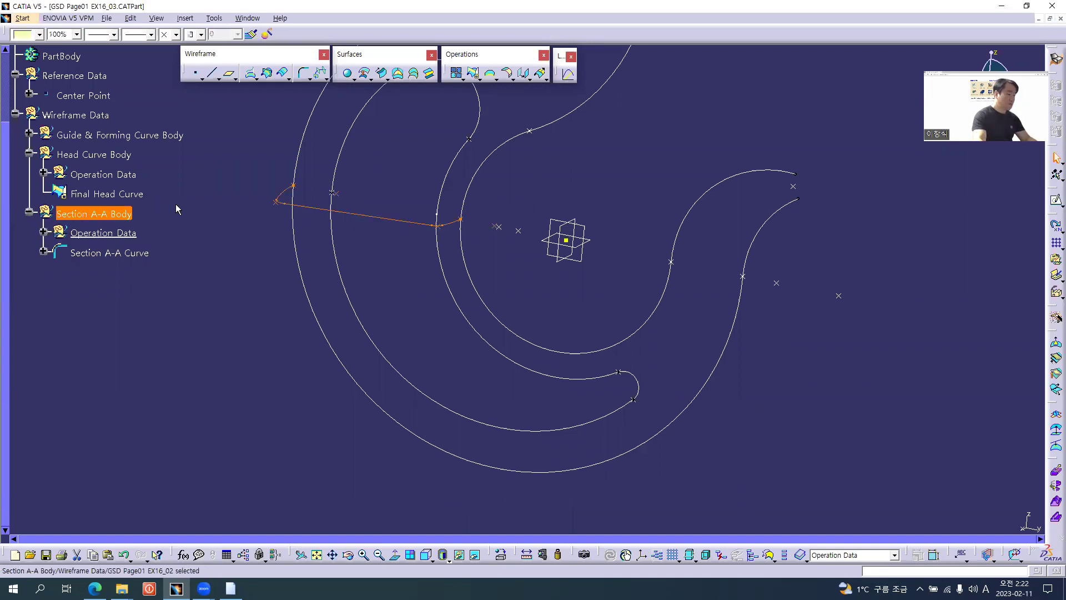
left_click(77, 115)
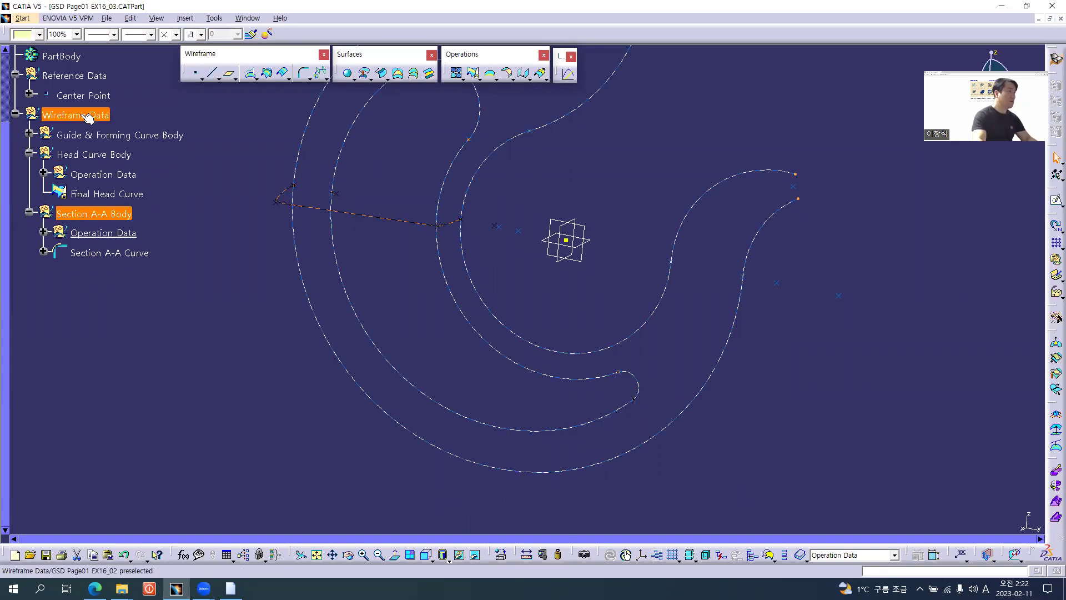
key("ctrl+v")
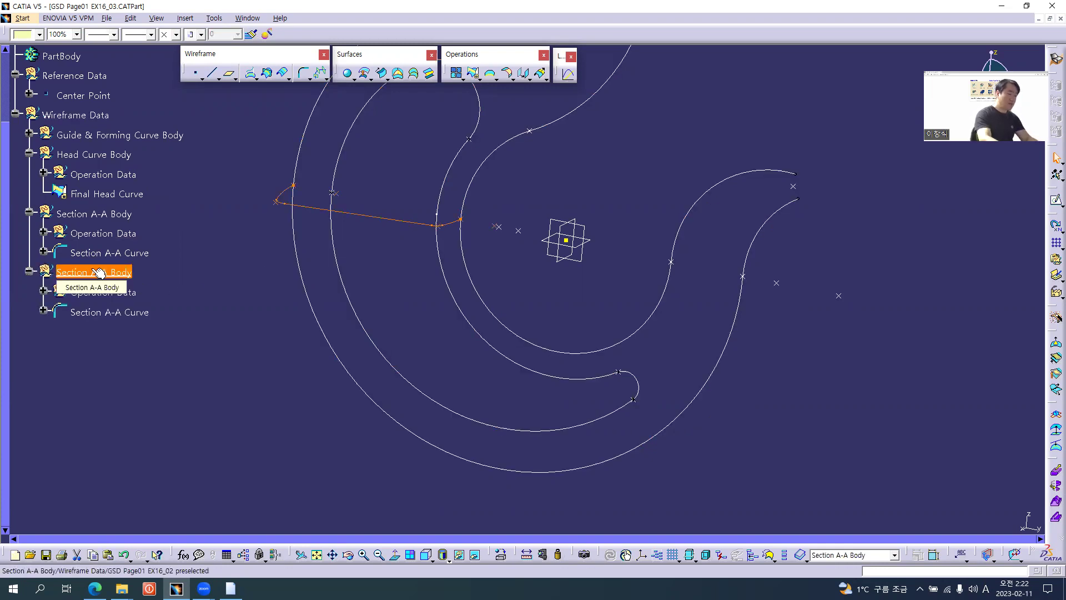
key("alt+Return")
left_click(635, 169)
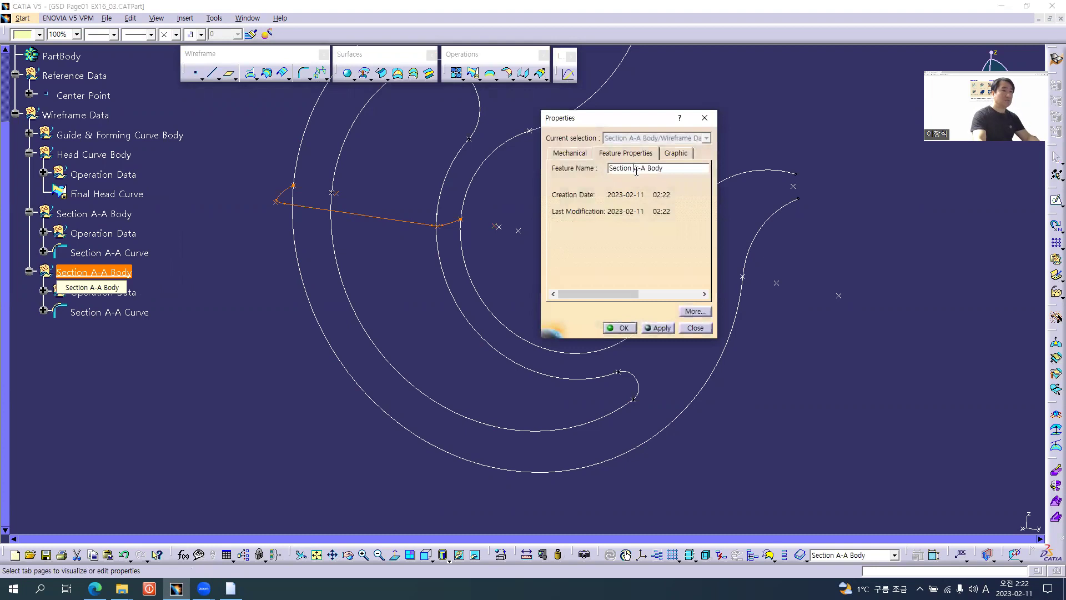
left_click(633, 328)
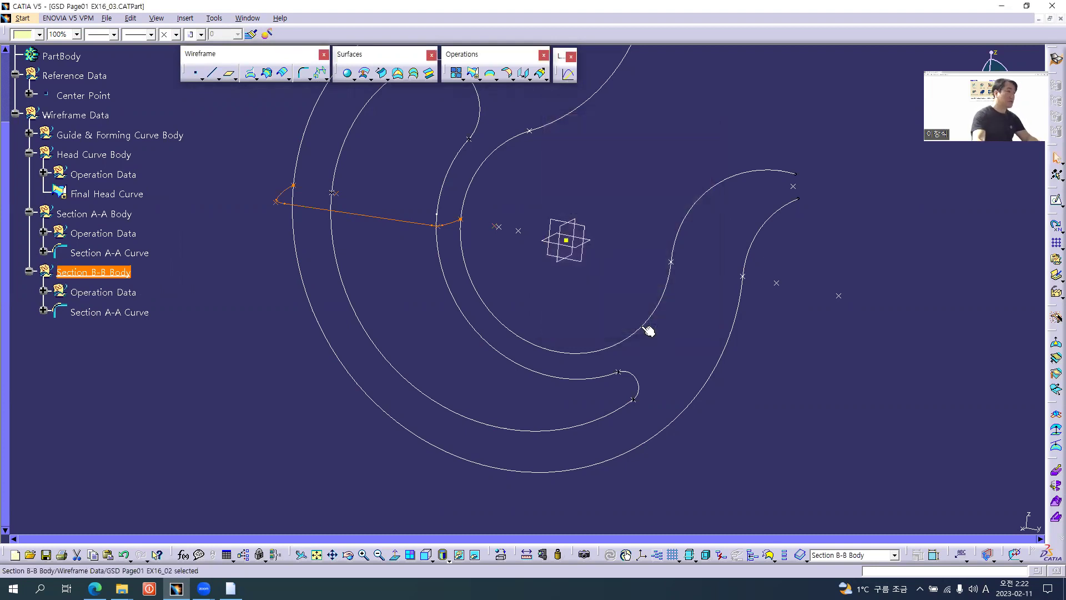
left_click(110, 312)
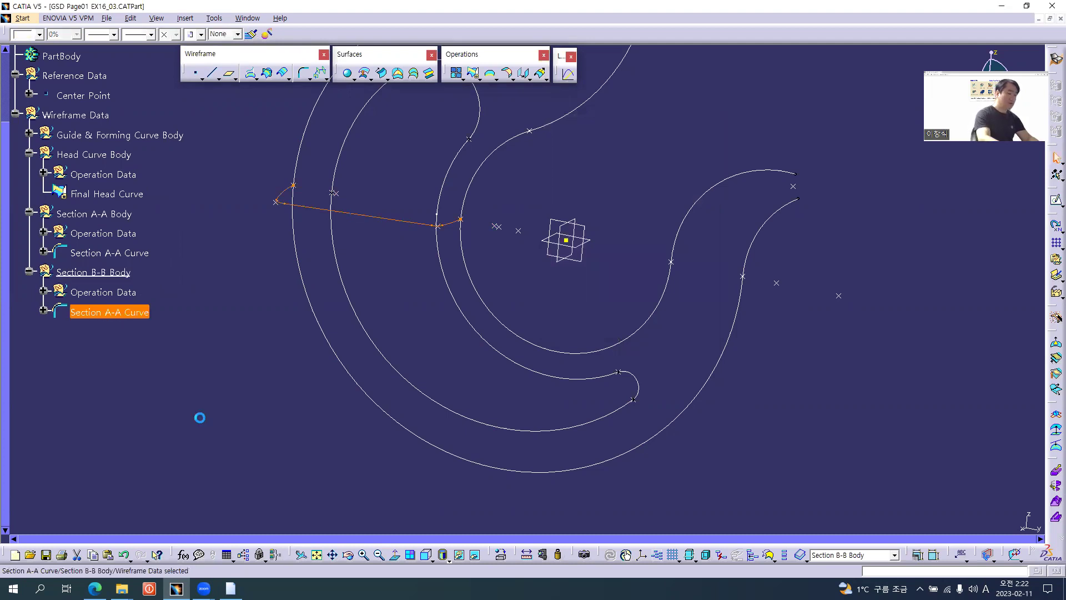
key("alt+Return")
left_click(691, 327)
left_click(111, 323)
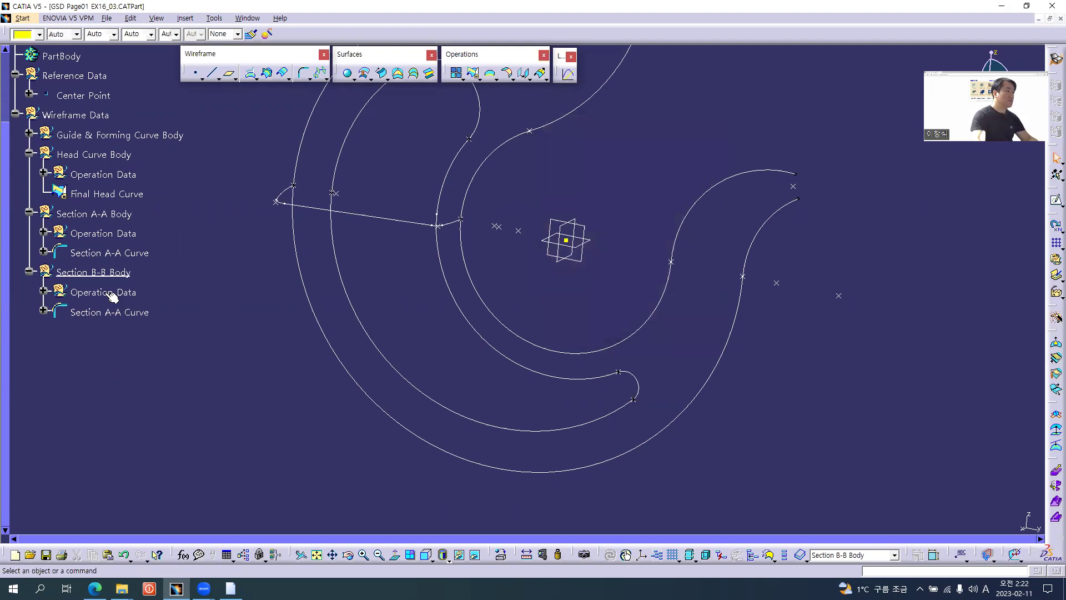
Step: Hide the original Section A-A Body so that only the copied section geometry is displayed
middle_click_drag(558, 248, 547, 256)
middle_click_drag(404, 256, 422, 272)
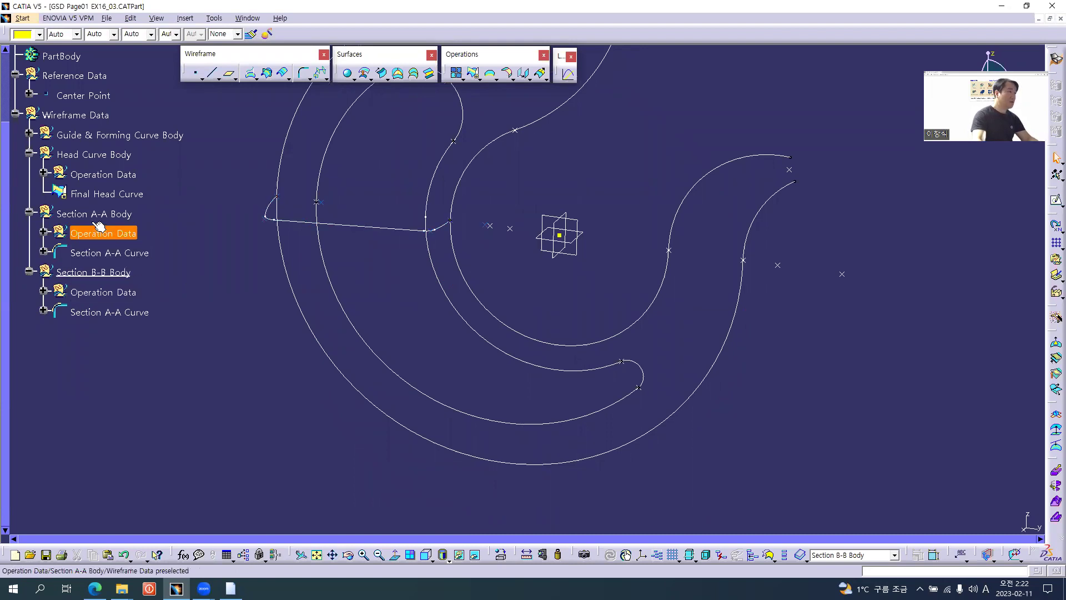
right_click(105, 215)
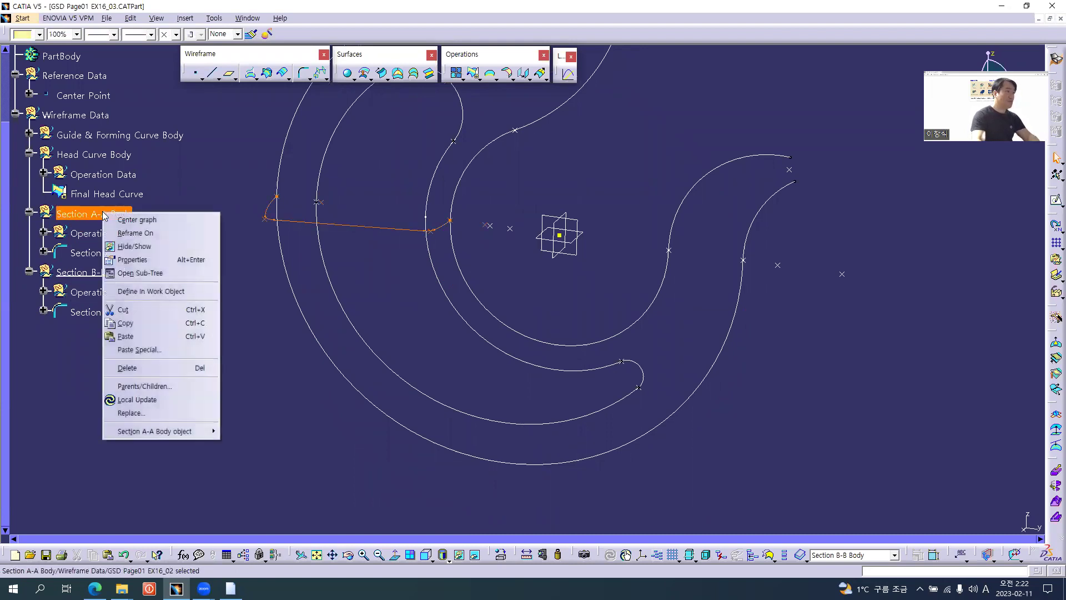
left_click(134, 246)
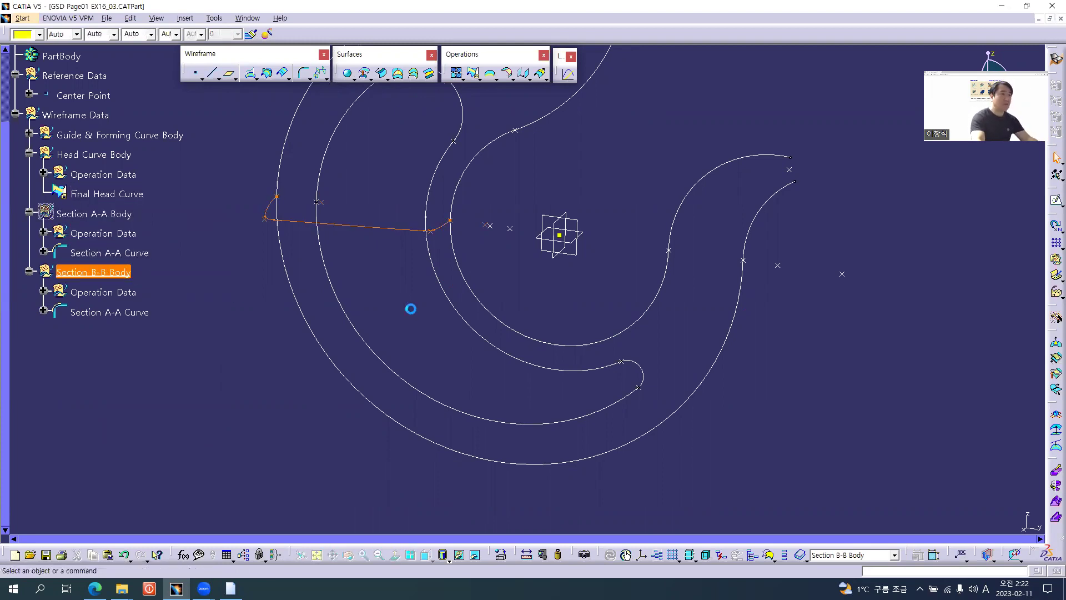
Step: Expand Operation Data under Section B-B Body and examine Extremum.6 and the lower parts of the guide curves
left_click(42, 290)
scroll(189, 299, "down", 2)
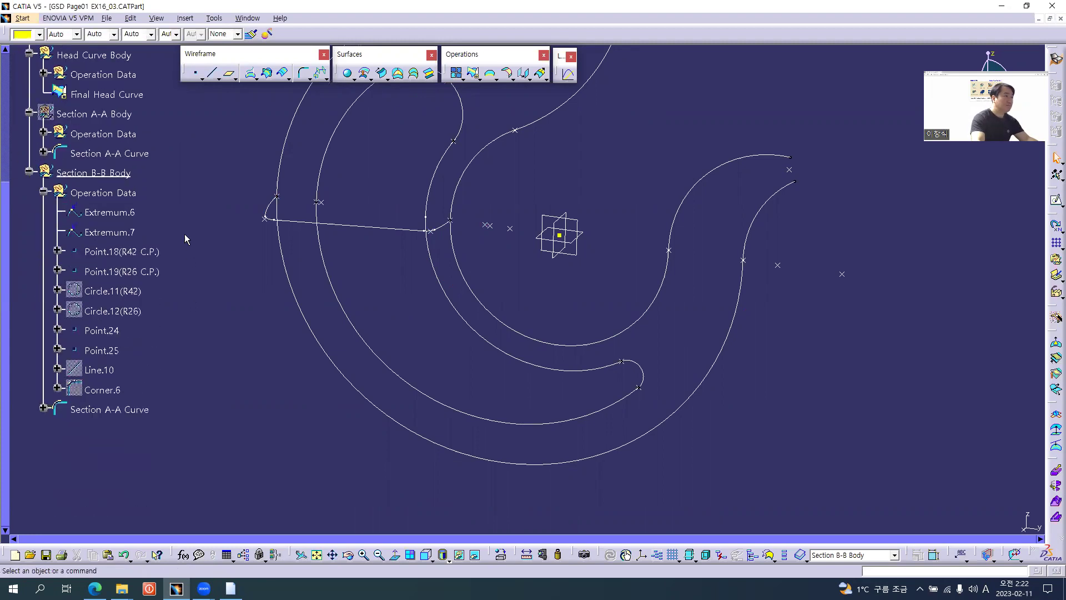
middle_click_drag(609, 352, 639, 346)
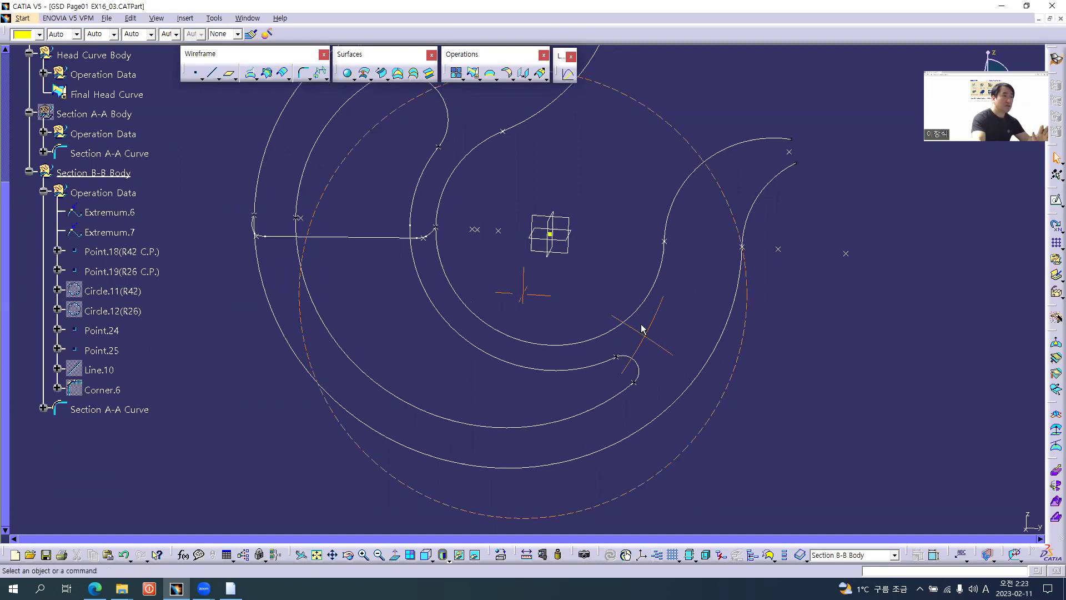
left_click(113, 213)
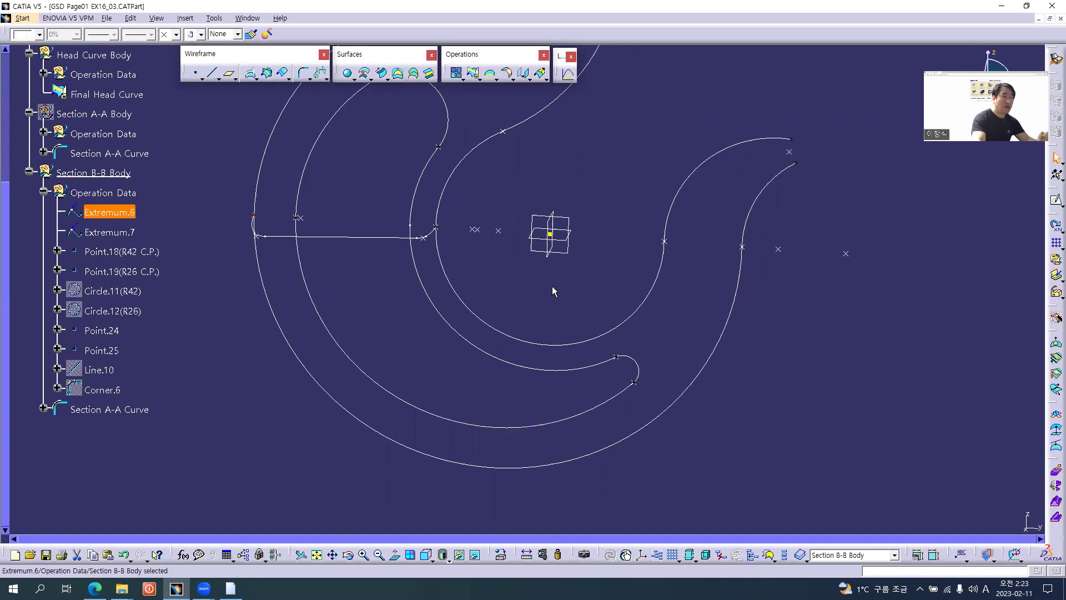
left_click(562, 344)
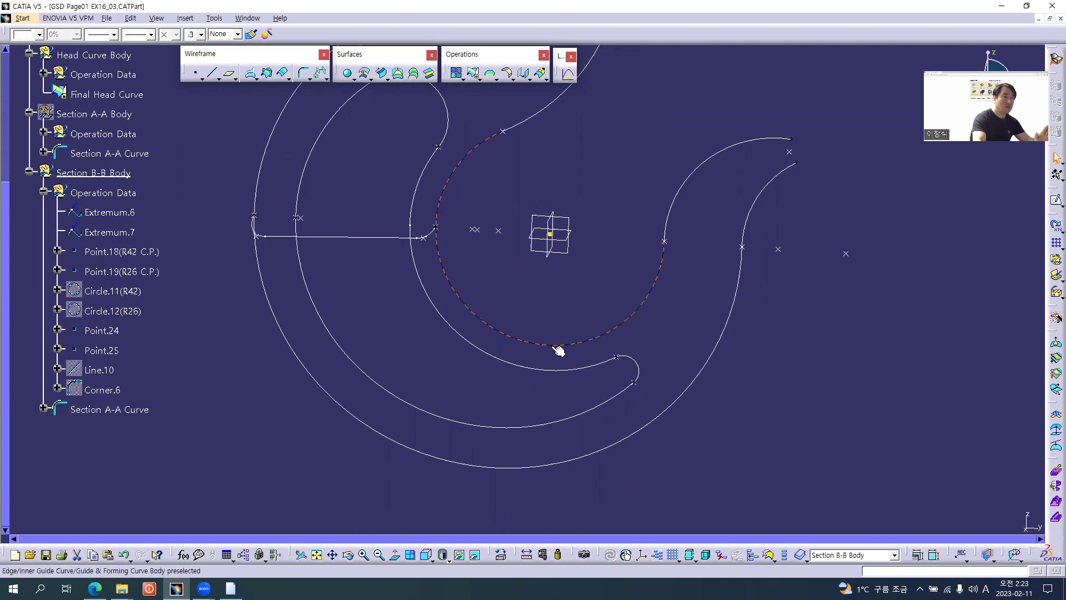
middle_click_drag(579, 288, 597, 255)
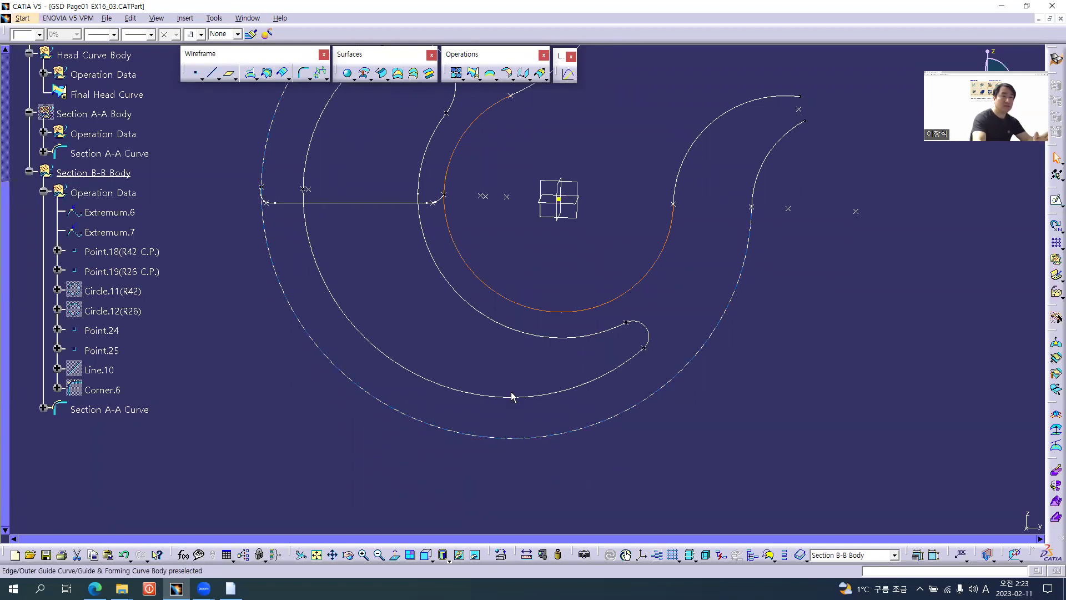
left_click(493, 254)
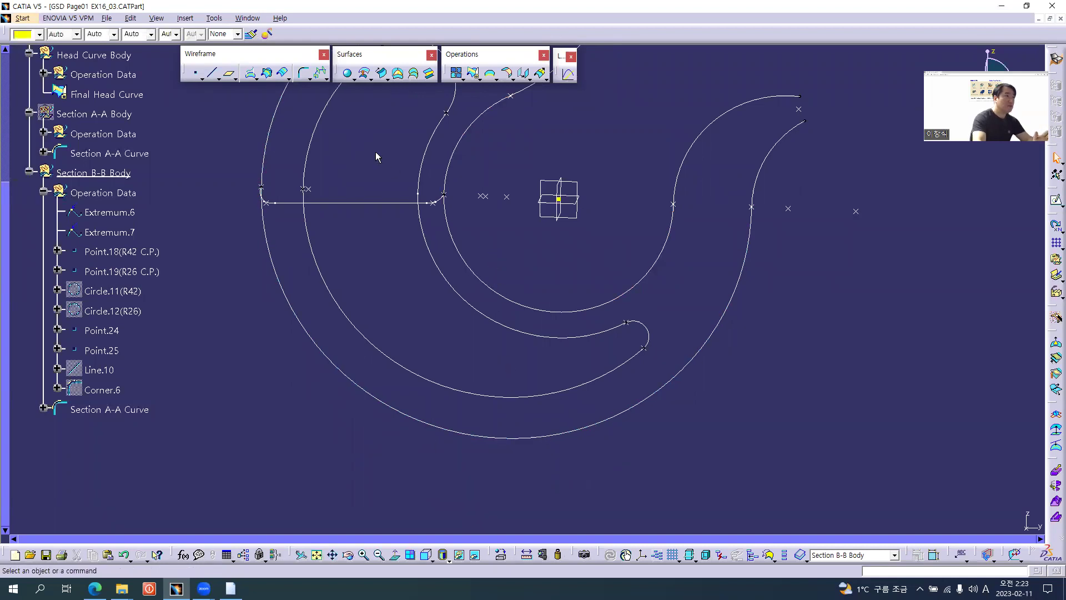
left_click(202, 79)
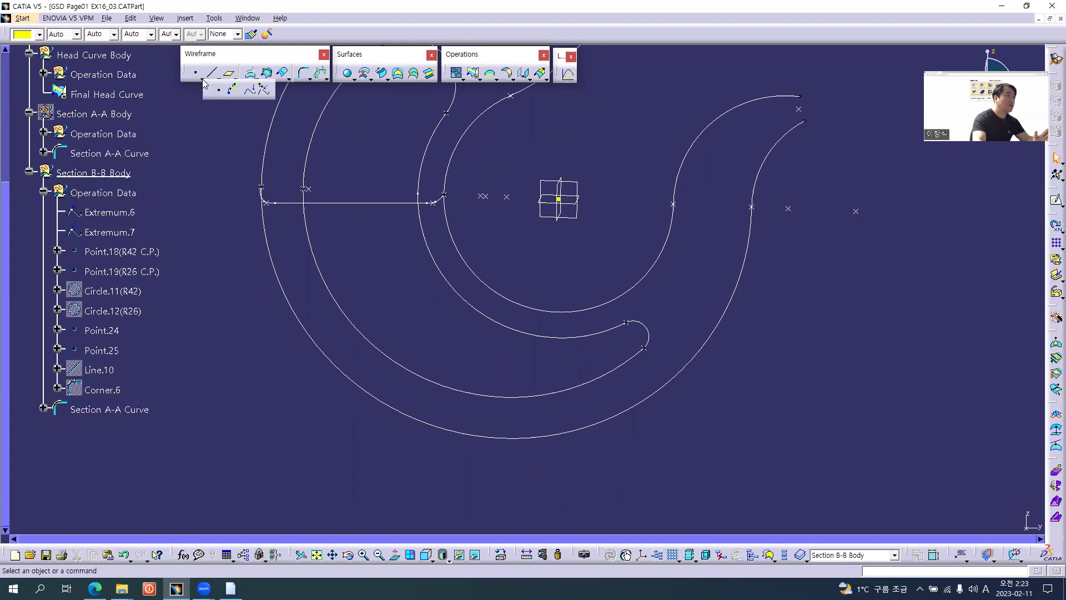
left_click(255, 90)
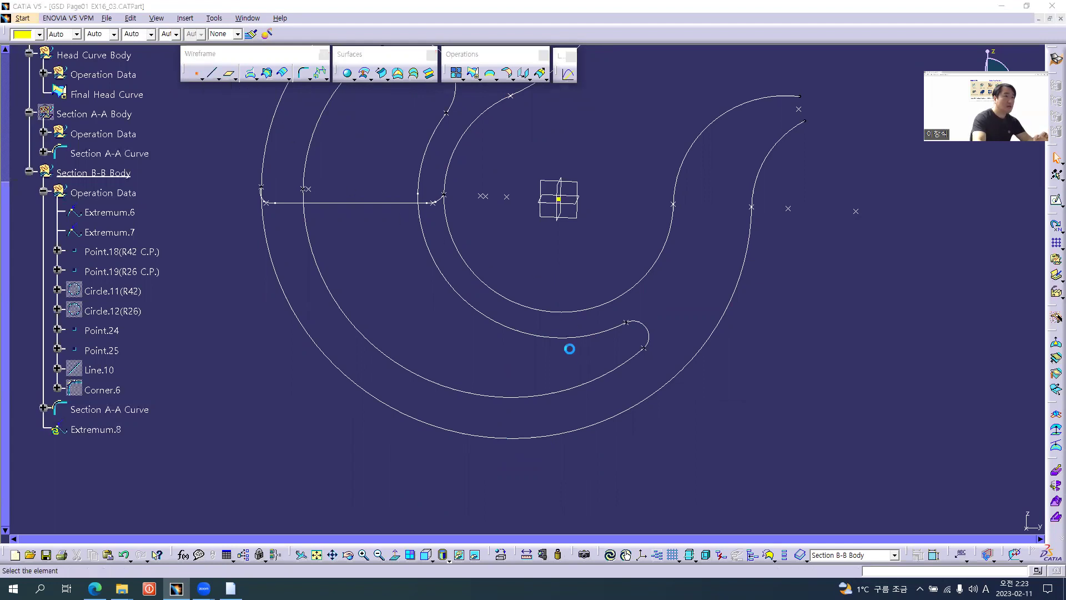
left_click(570, 435)
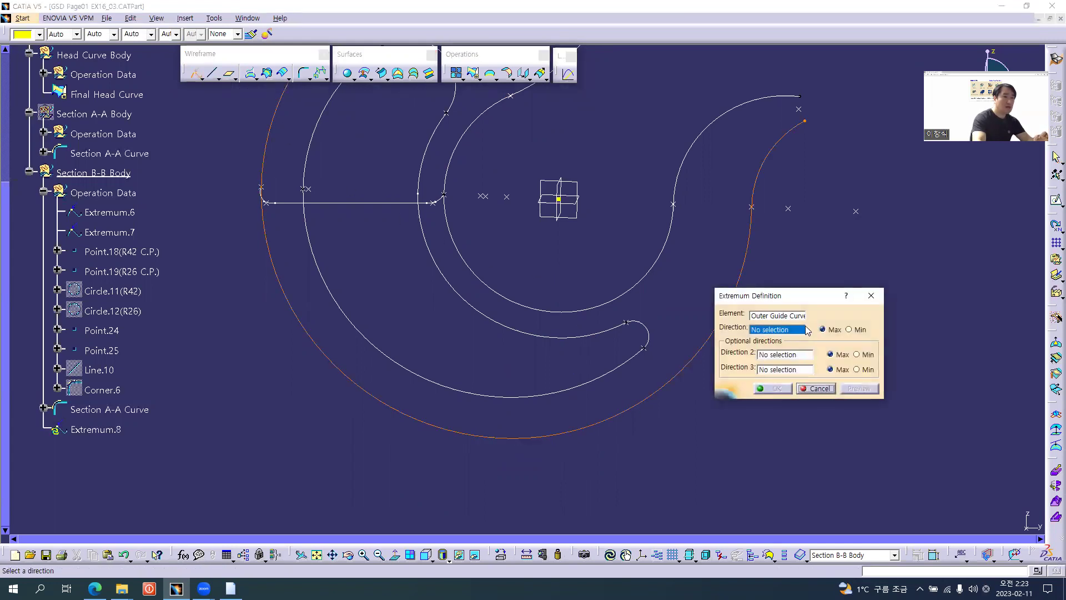
left_click(575, 208)
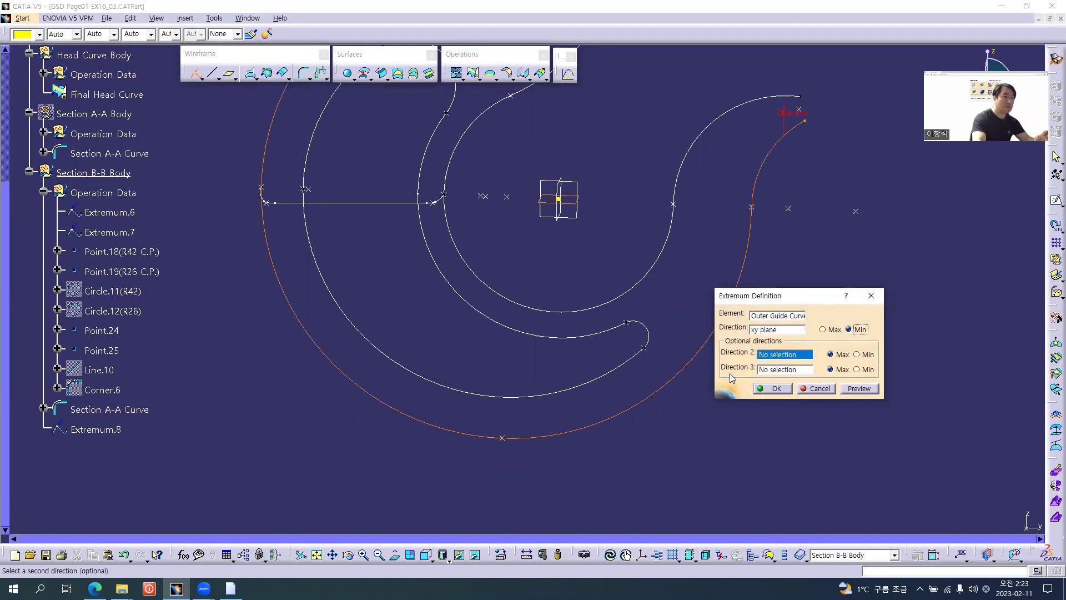
middle_click_drag(563, 356, 530, 338)
left_click(426, 555)
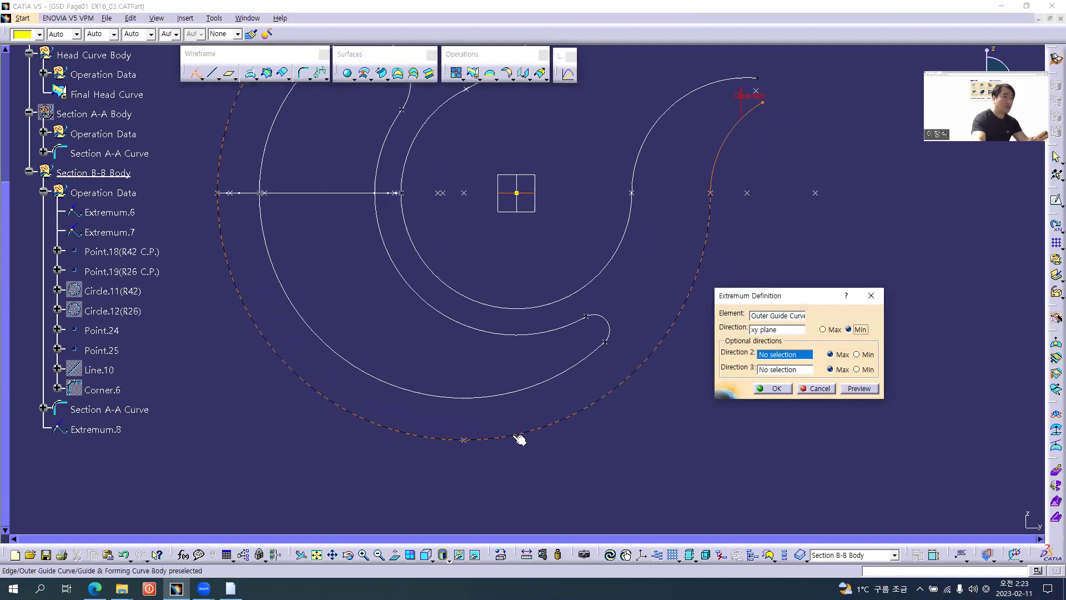
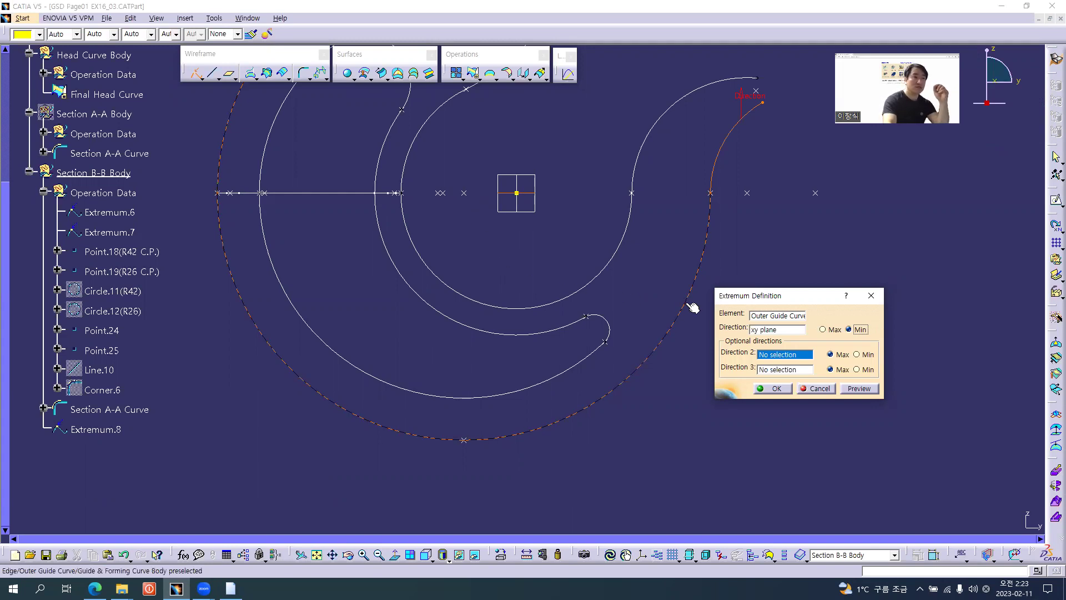
left_click(819, 389)
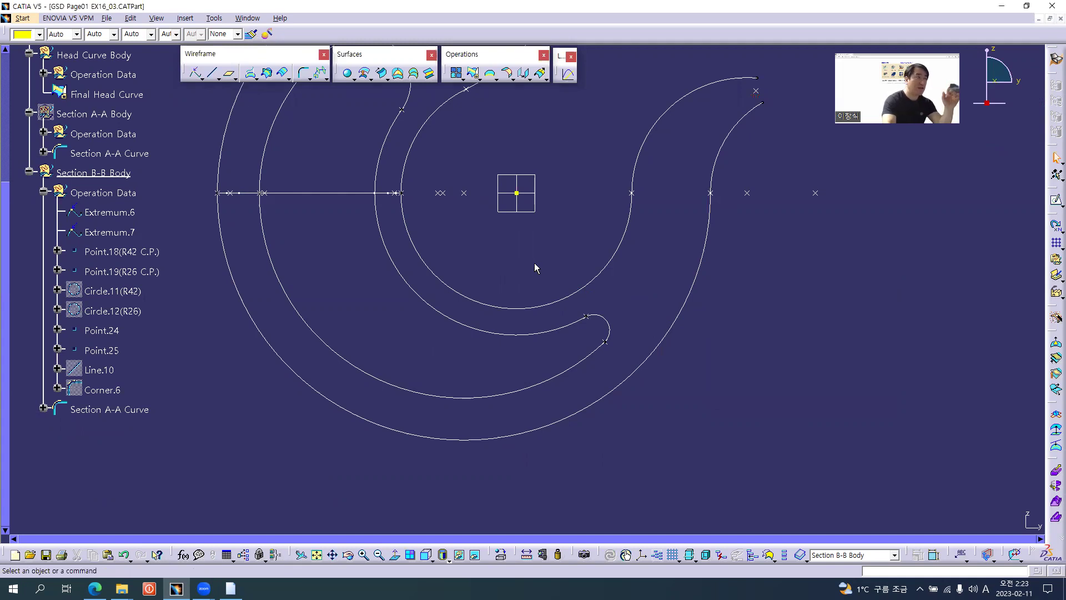
Step: Delete all copied elements and their children from Section B-B Body's Operation Data, and define that emptied set as the work object
left_click(86, 212)
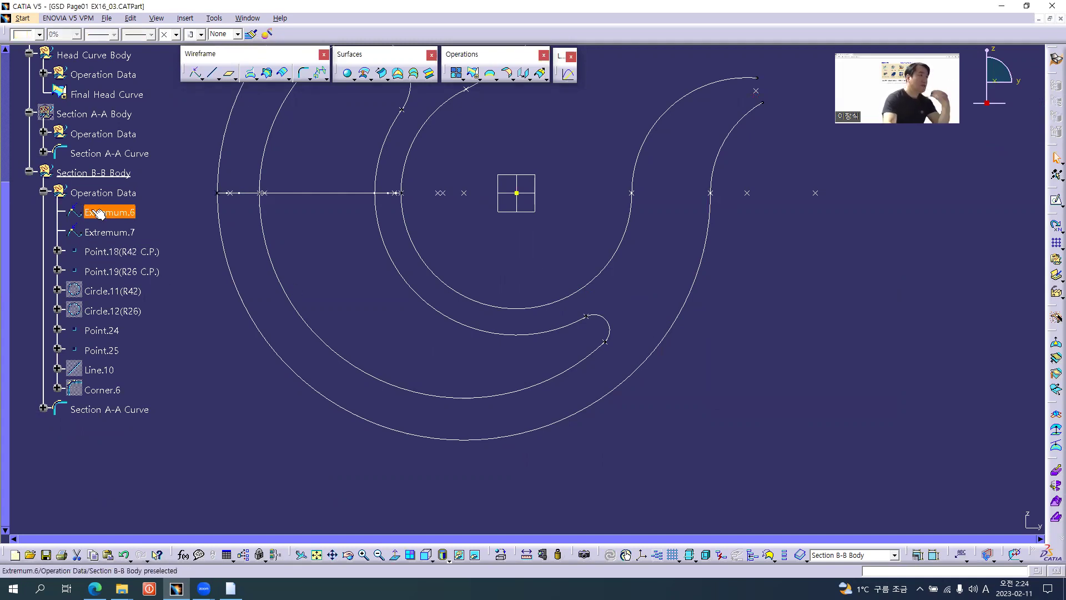
left_click(111, 395, "shift")
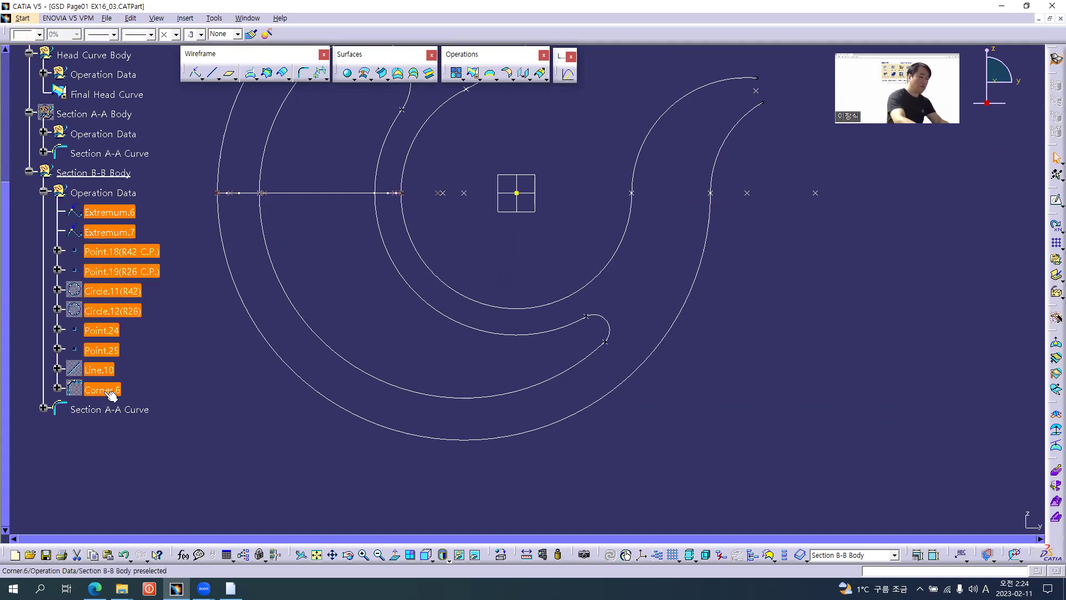
key("Delete")
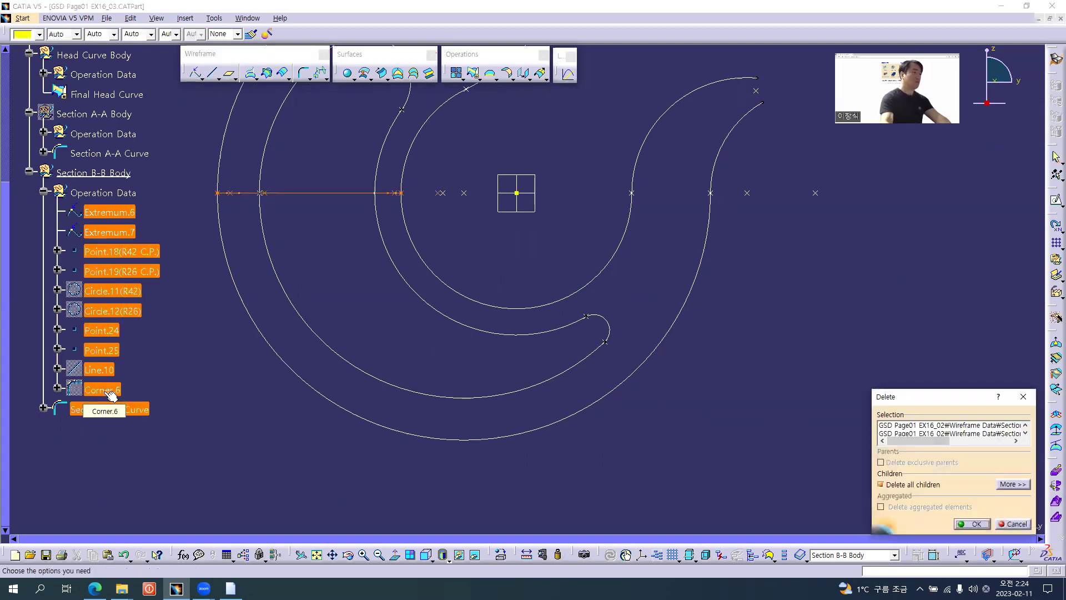
key("Return")
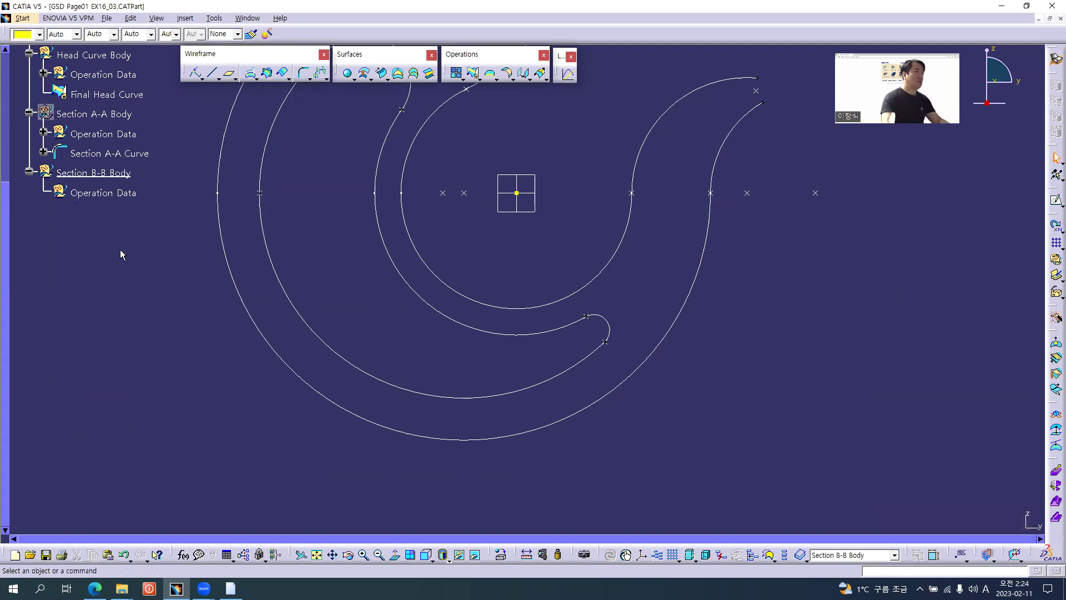
right_click(111, 194)
left_click(139, 270)
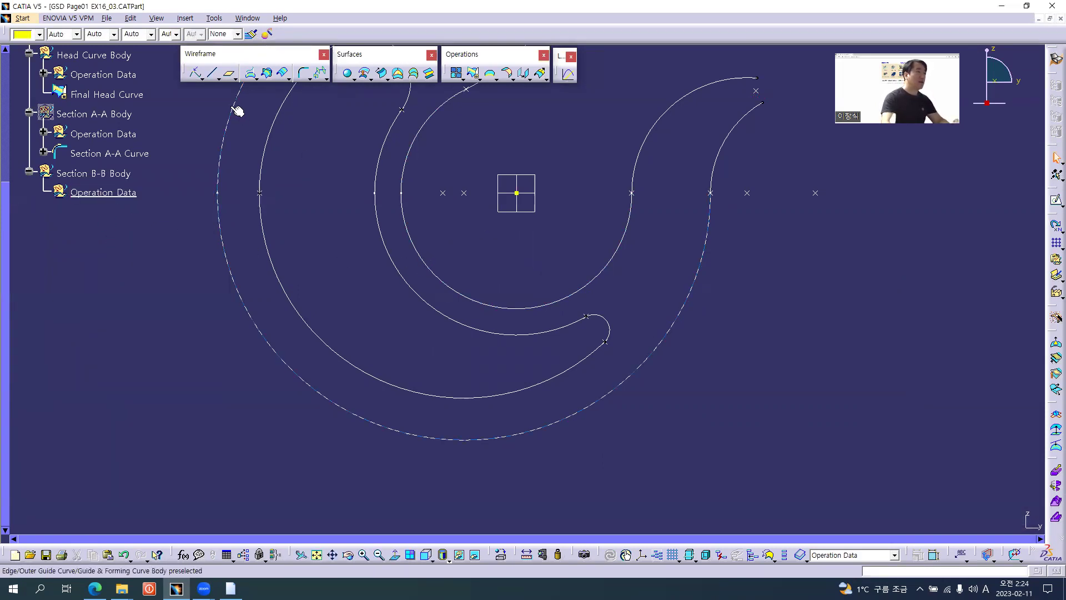
Step: Create a Point-Direction line from Center Point along the xy plane's normal, extending its start up to the Outer Guide Curve
left_click(212, 72)
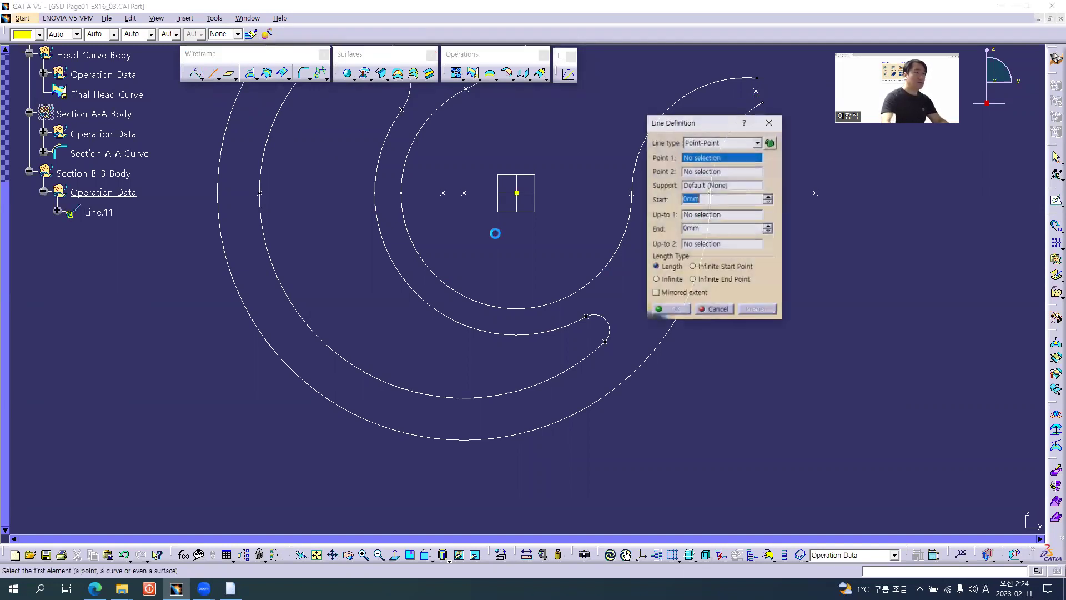
left_click(716, 144)
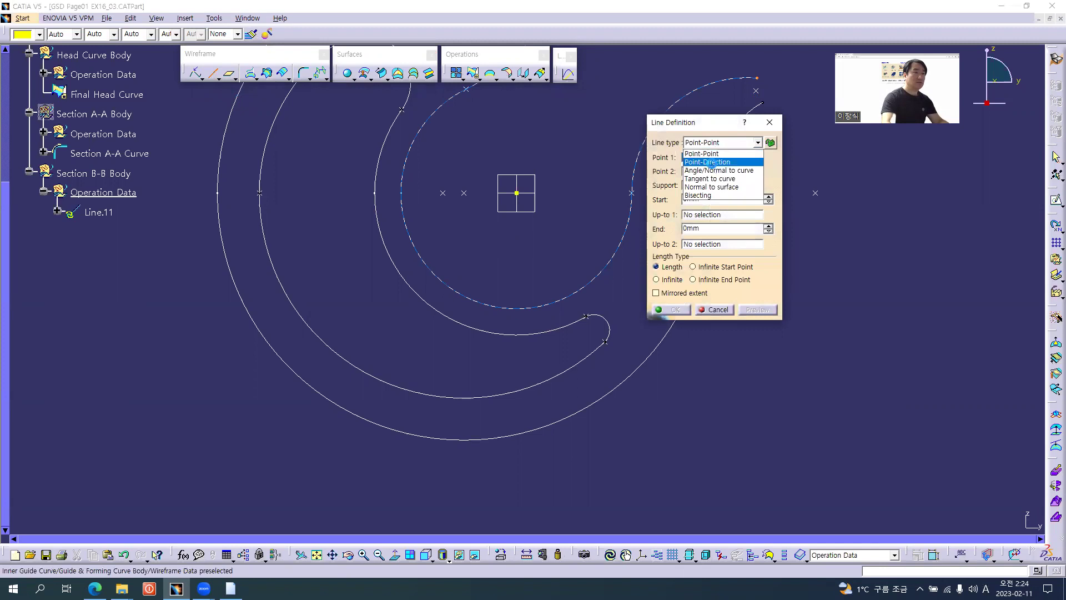
left_click(713, 165)
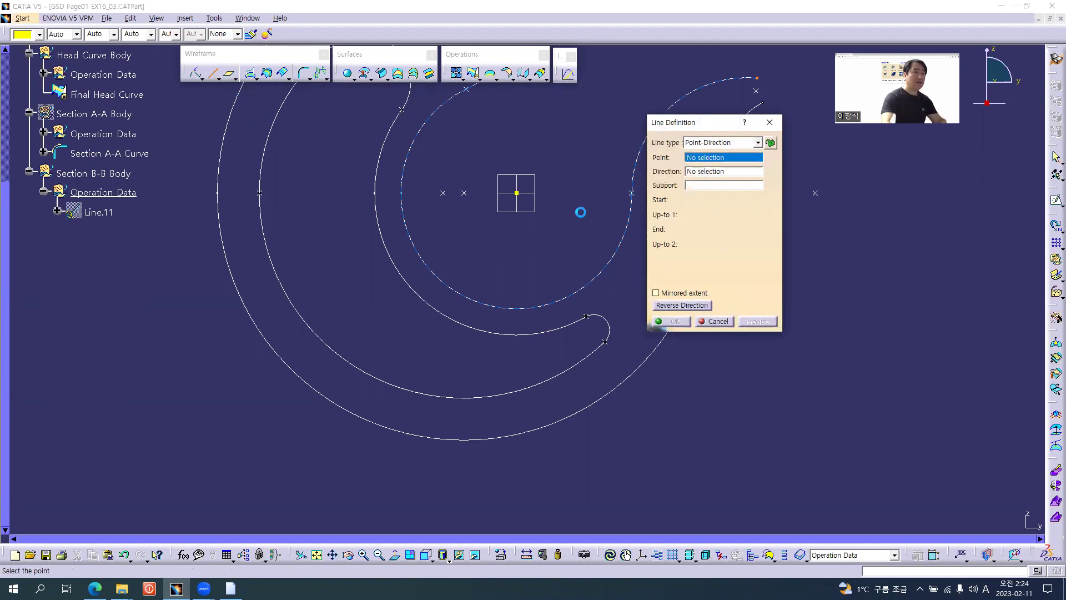
left_click(516, 192)
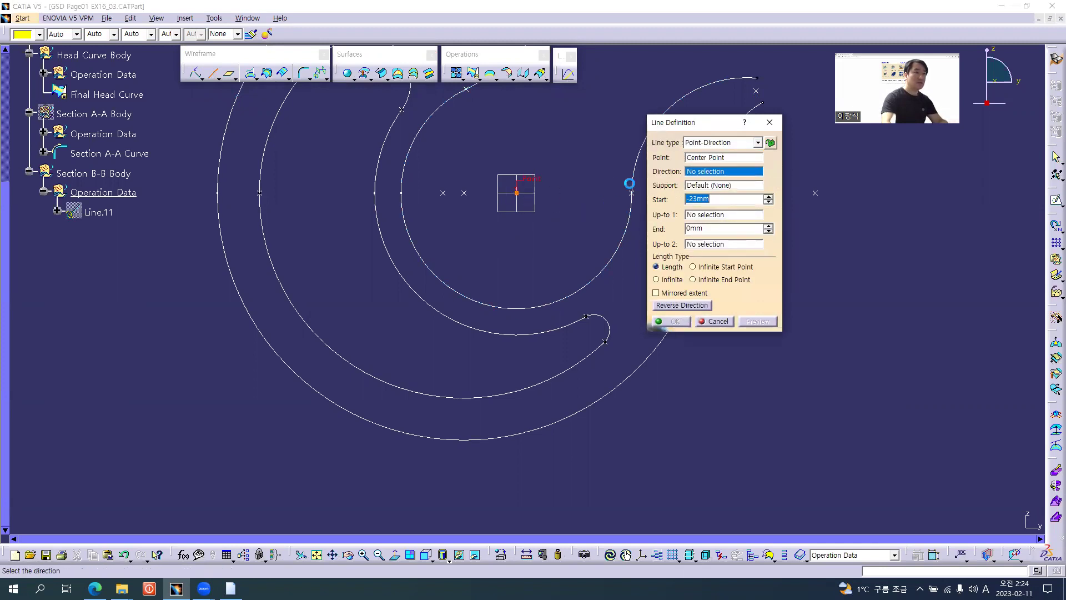
left_click(517, 194)
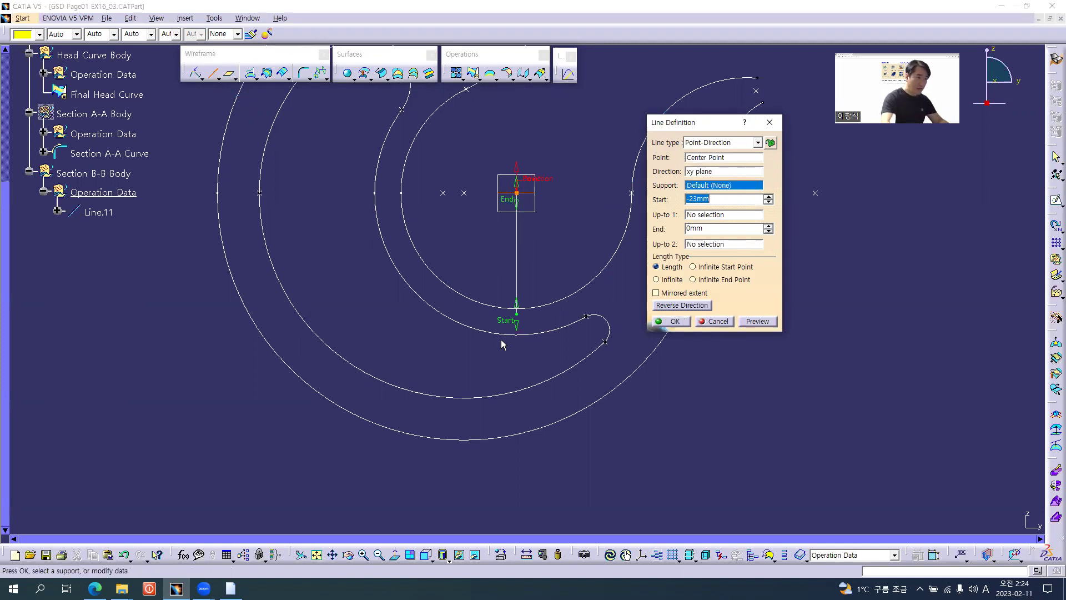
left_click_drag(506, 325, 506, 425)
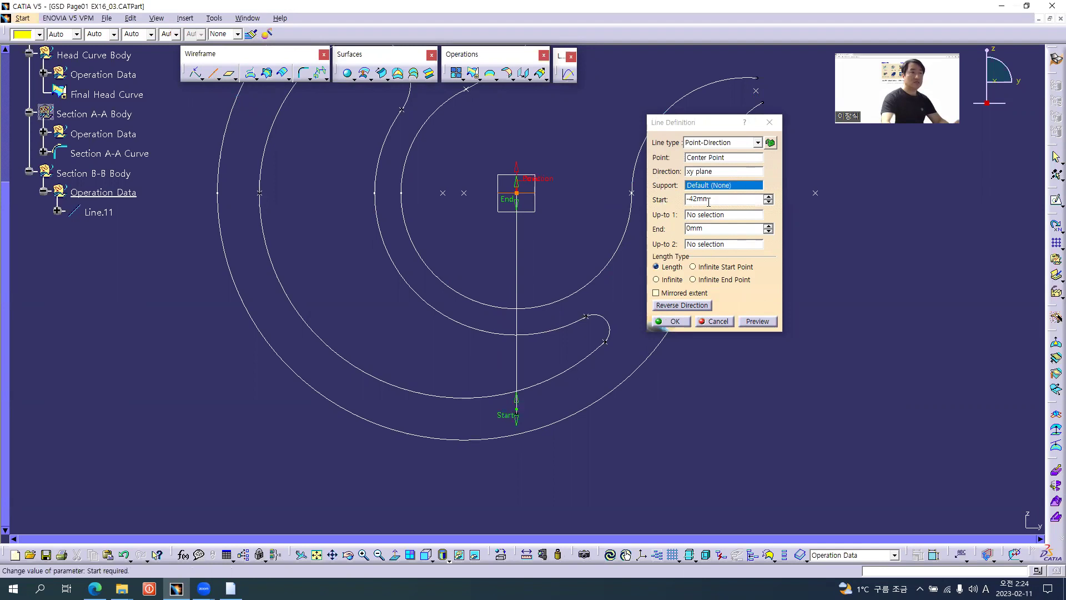
left_click(702, 216)
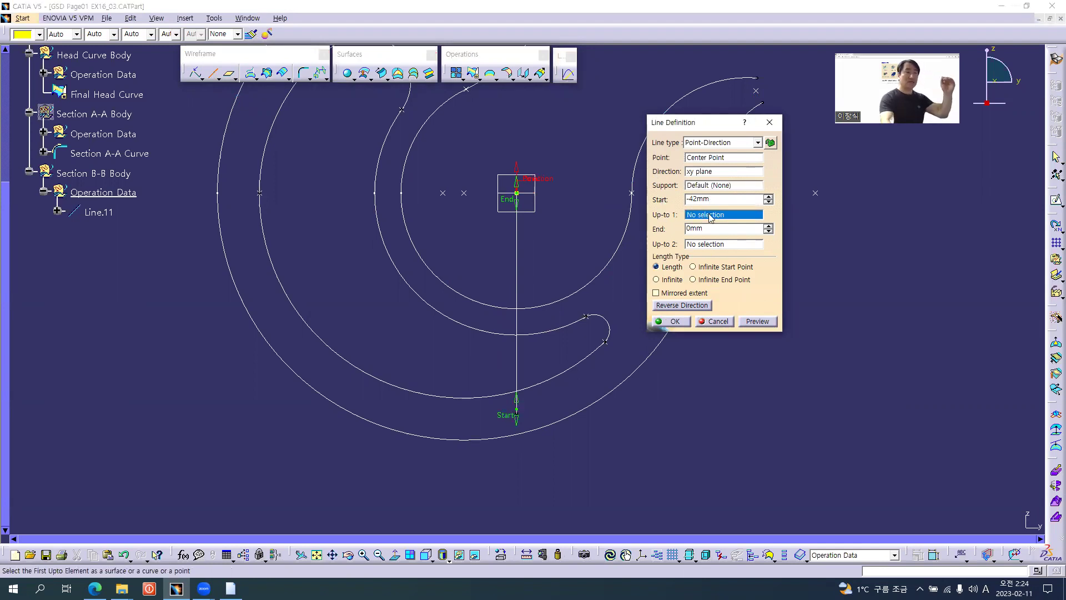
left_click(476, 440)
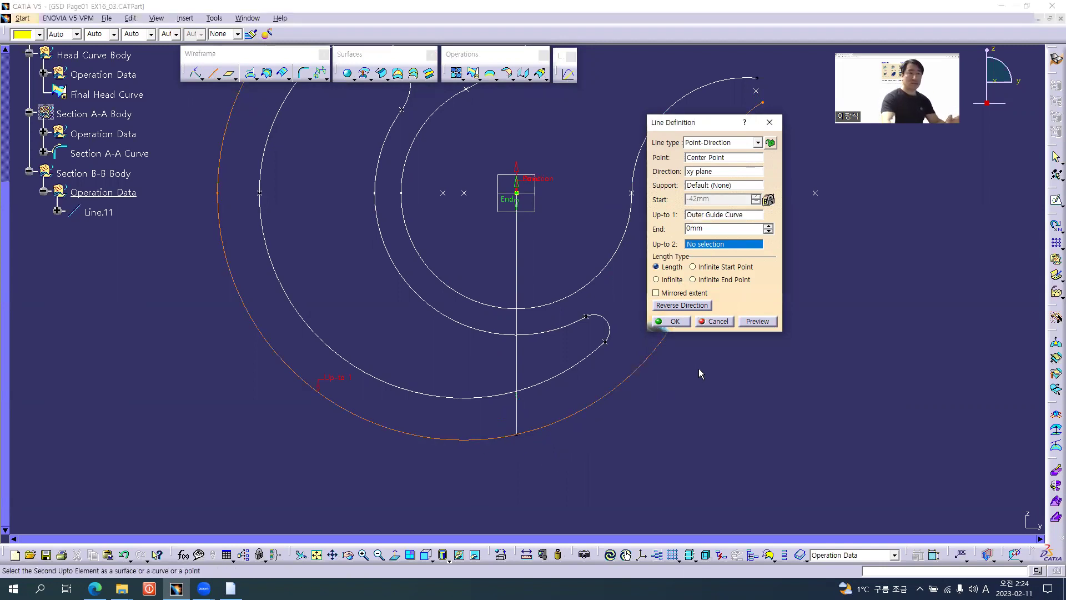
left_click(672, 321)
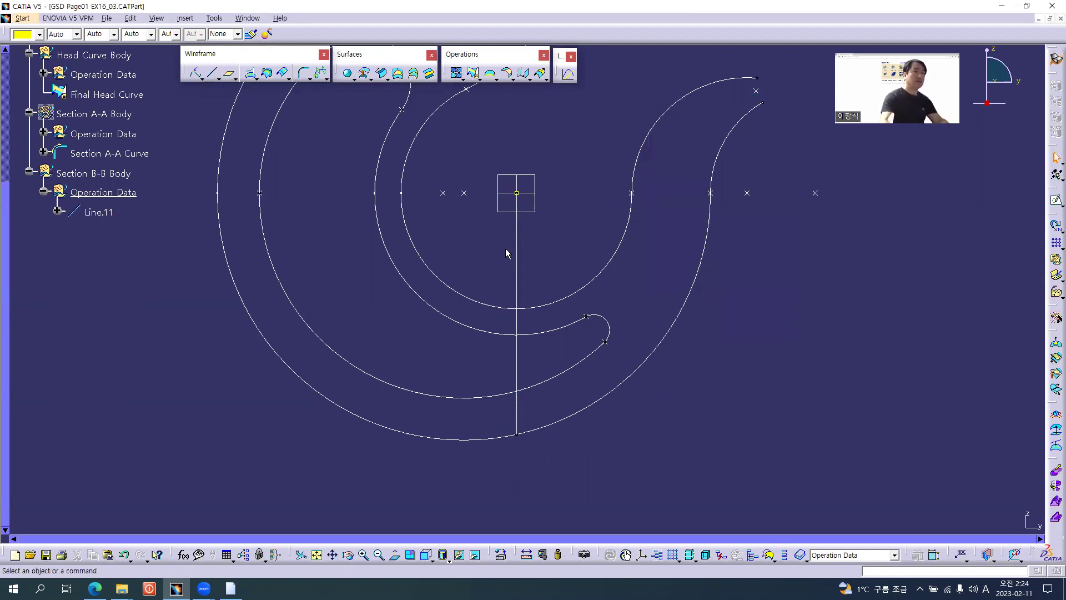
Step: Create intersection points of the new vertical line with the Outer Guide Curve and with the Inner Guide Curve
left_click(268, 73)
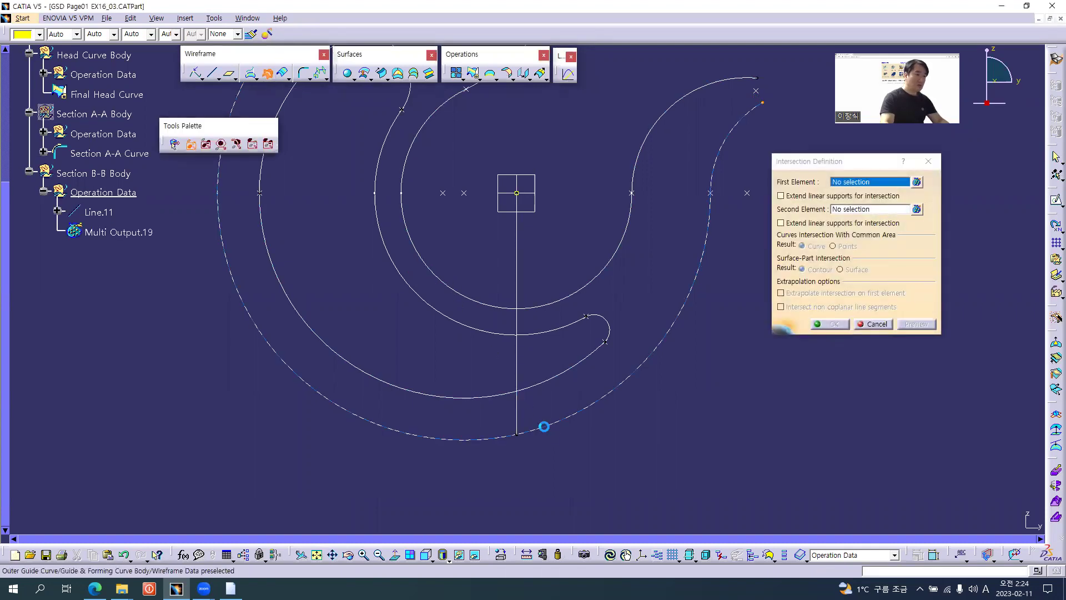
left_click(544, 429)
left_click(521, 415)
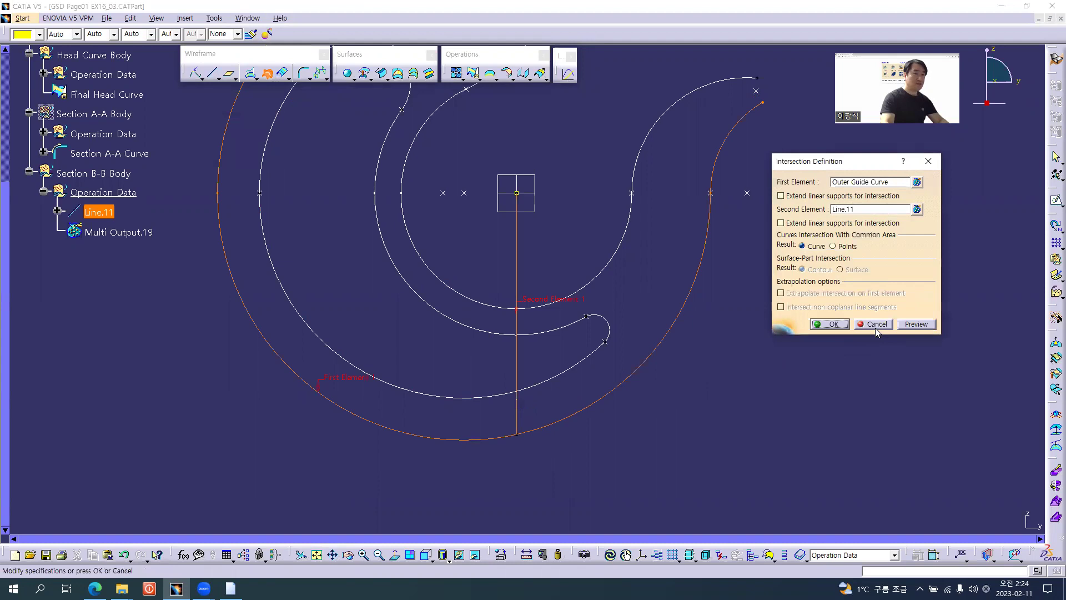
left_click(844, 324)
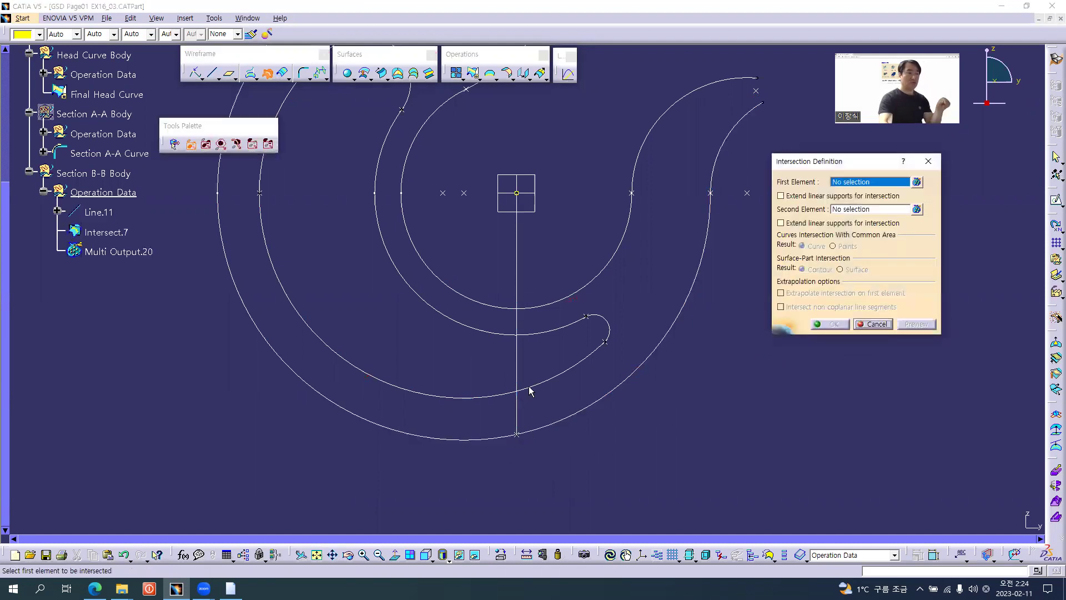
left_click(517, 307)
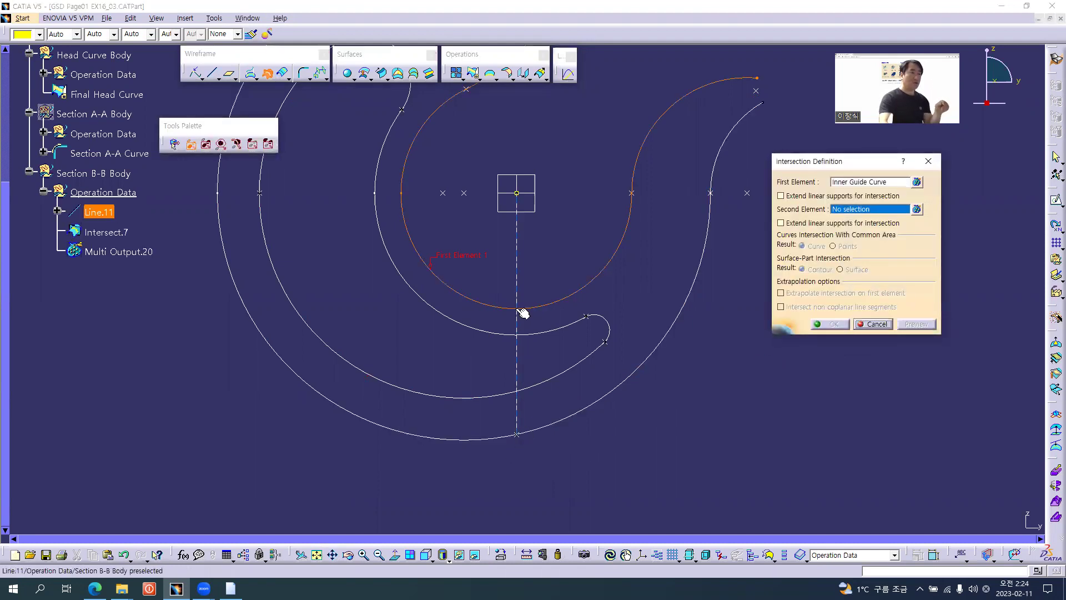
left_click(824, 326)
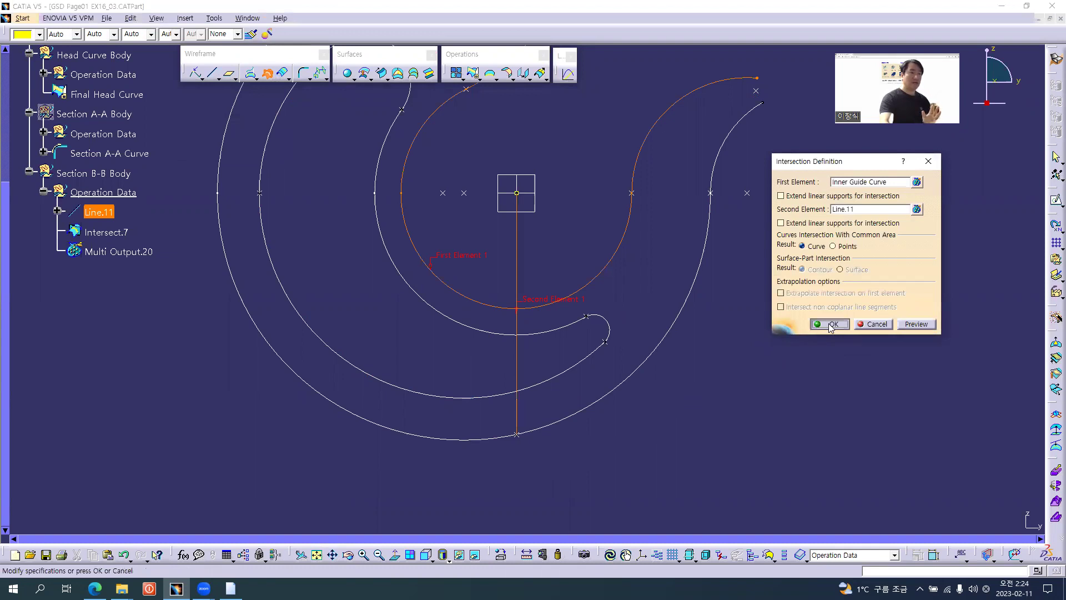
left_click(875, 324)
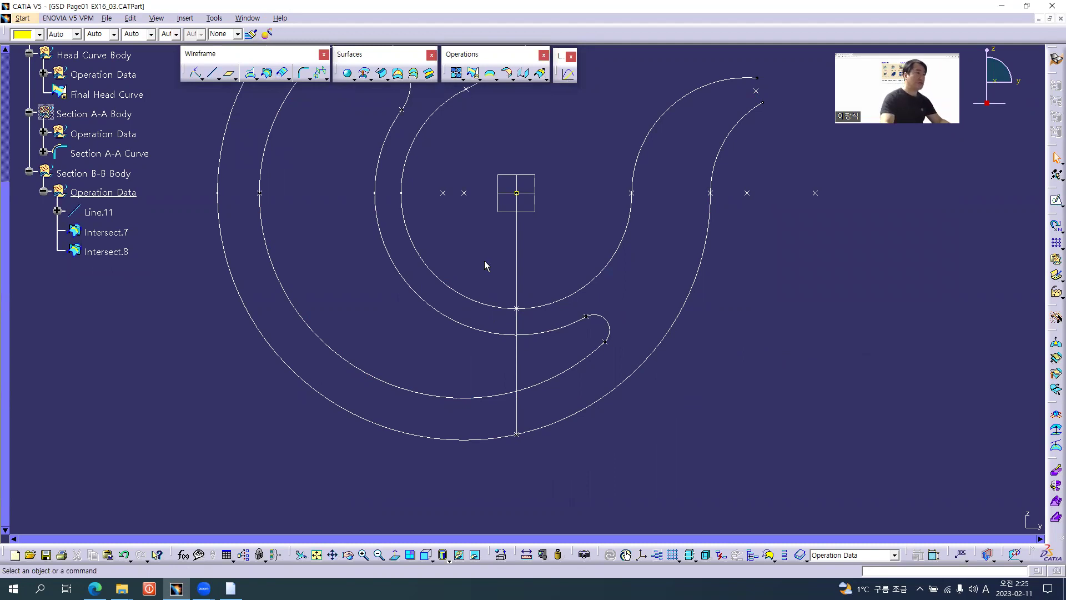
Step: Hide the construction line that runs from Center Point to the Outer Guide Curve
mouse_move(518, 308)
middle_mouse_down()
mouse_move(415, 361)
mouse_move(405, 355)
middle_mouse_up()
right_click(96, 212)
left_click(120, 238)
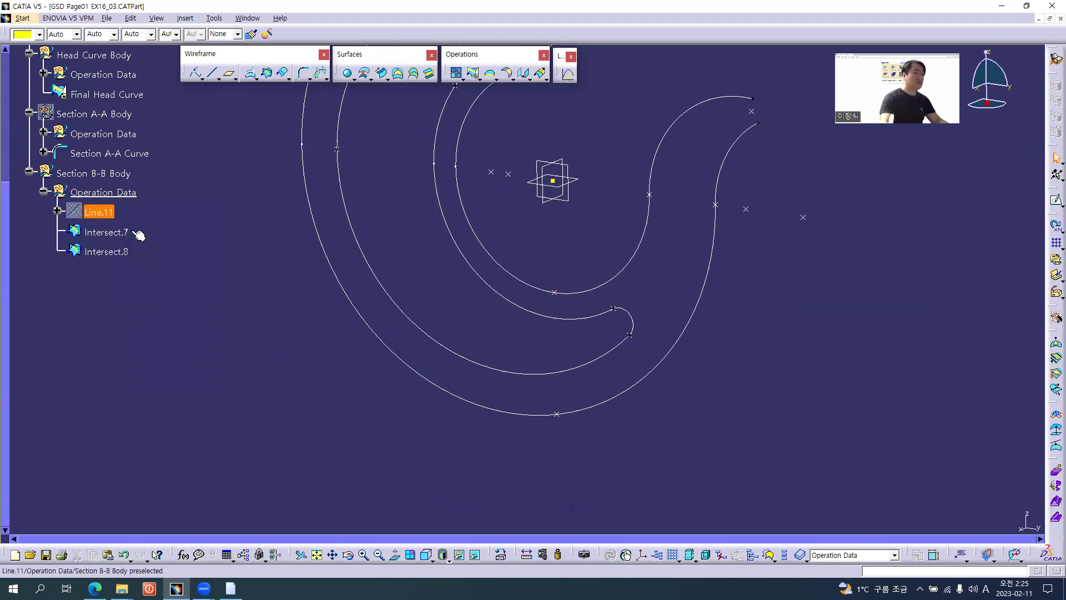
Step: Switch to the Hook_Text_New.pdf drawing in the browser, examine the Section Cut B-B dimensions up close, and return to CATIA
key("alt+Tab")
scroll(500, 411, "down", 3)
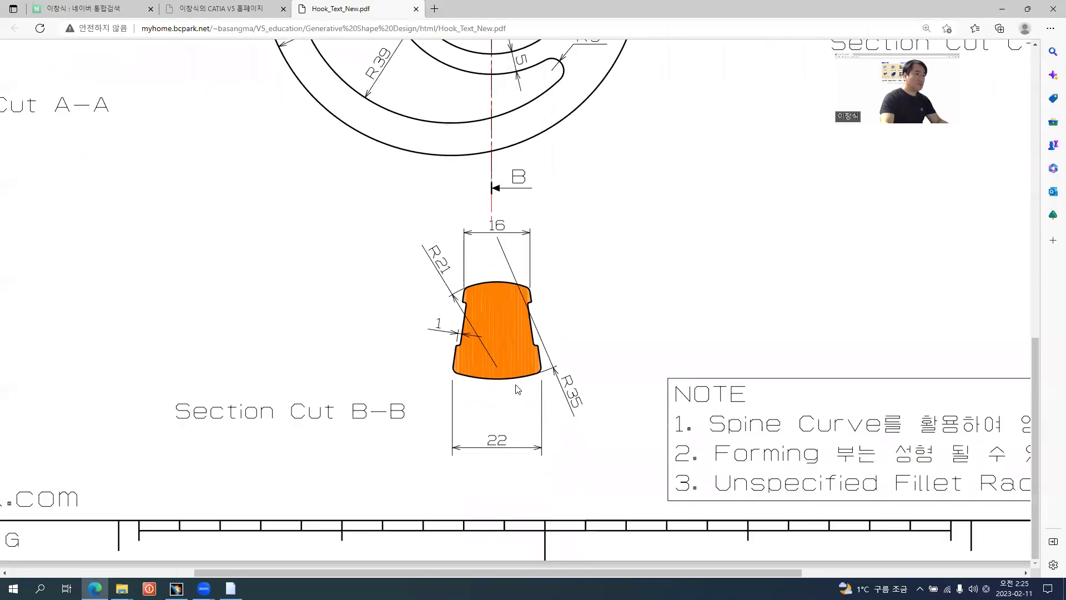
scroll(519, 381, "up", 3, "ctrl")
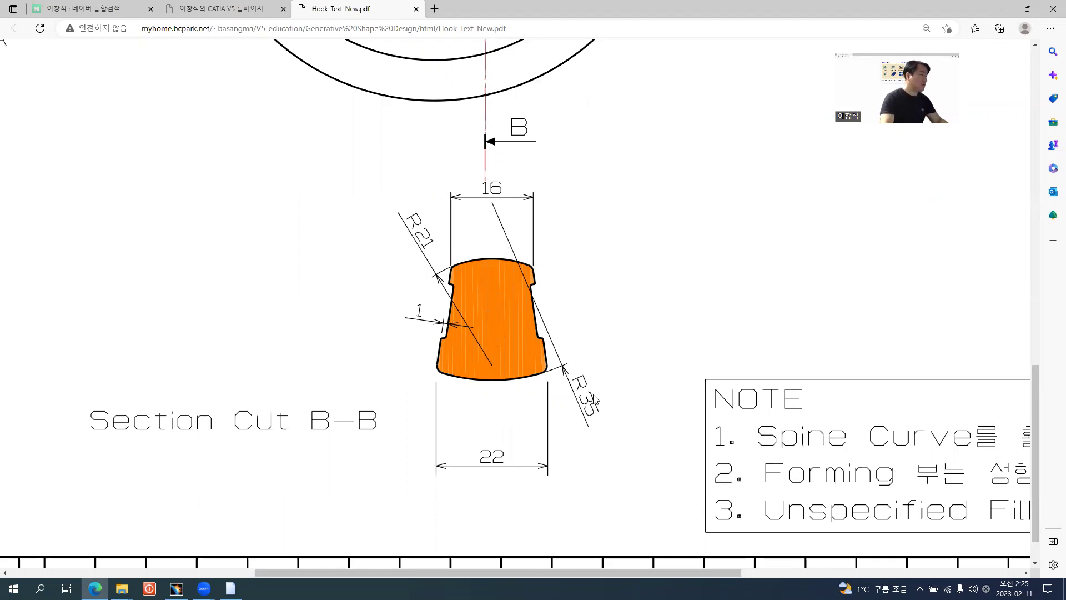
key("alt+Tab")
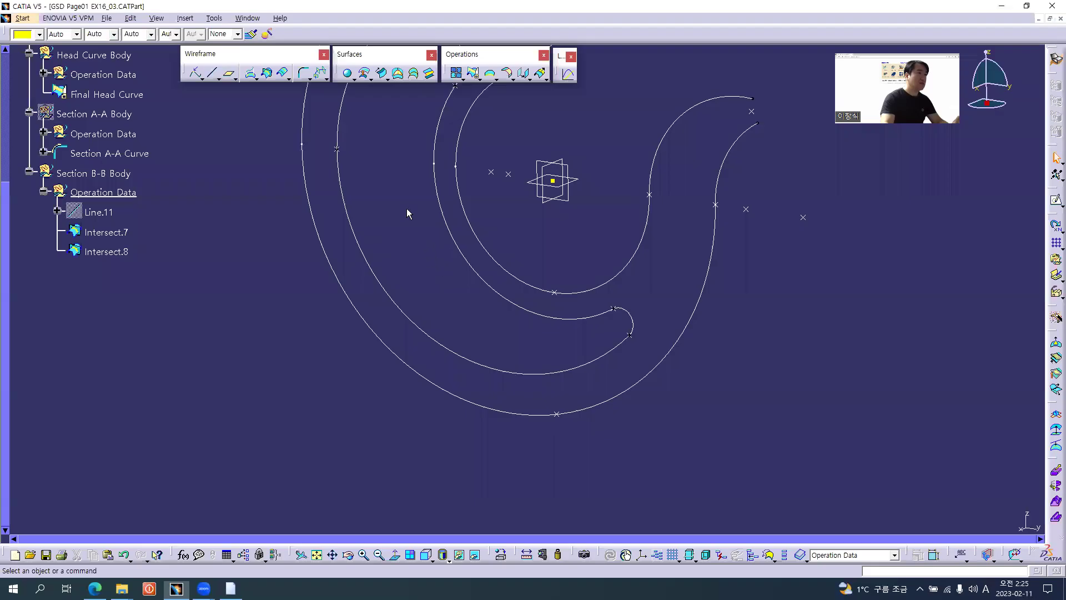
Step: Create a Coordinates point at X 0, Y 0, Z 35 mm relative to the intersection point on the Outer Guide Curve
left_click(205, 77)
left_click(219, 86)
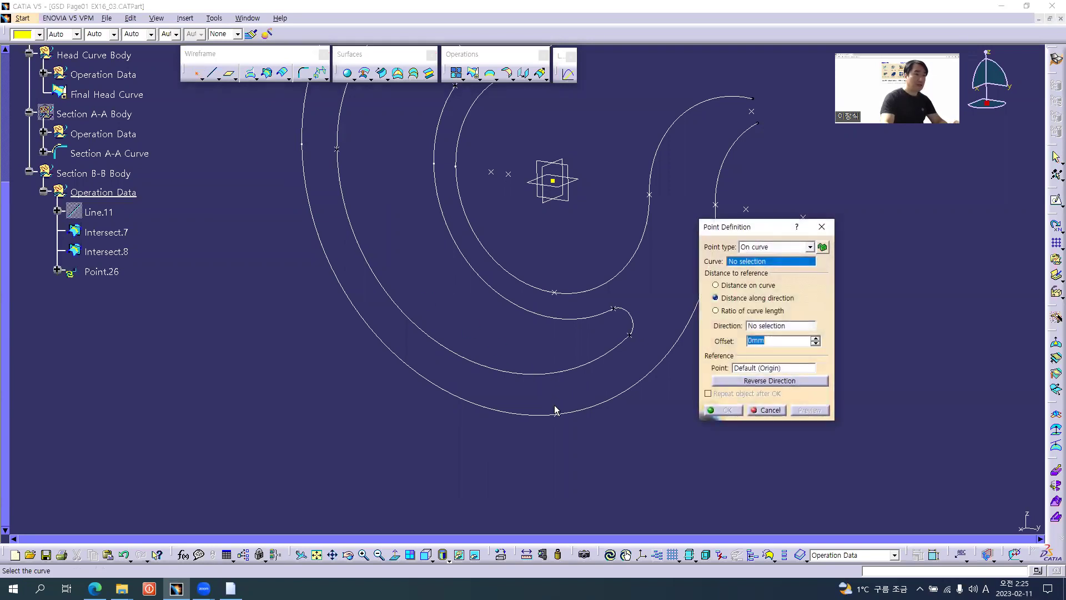
left_click(759, 248)
left_click(759, 262)
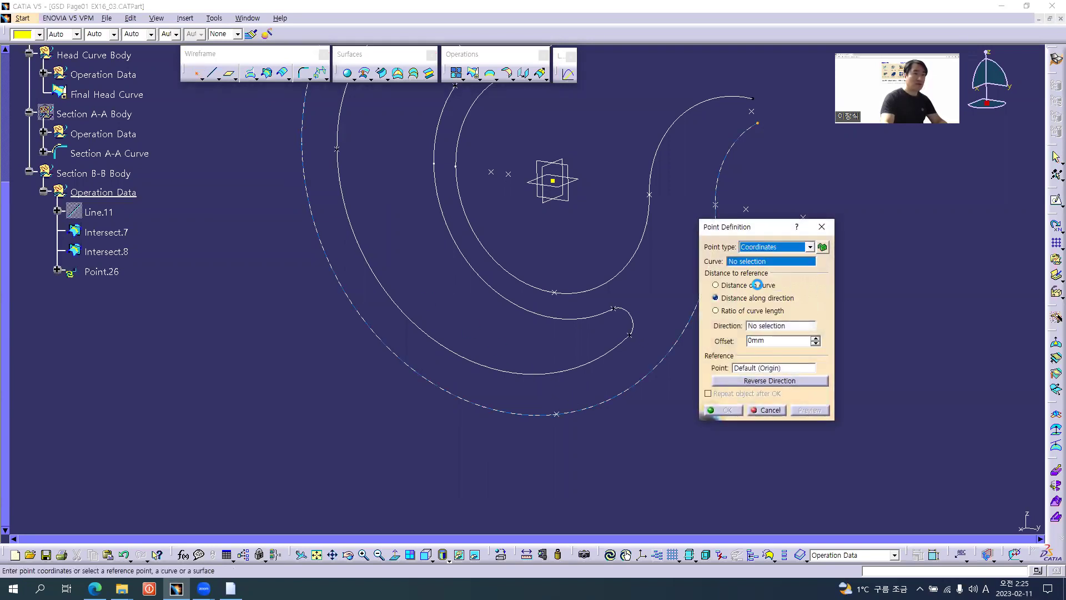
left_click(557, 416)
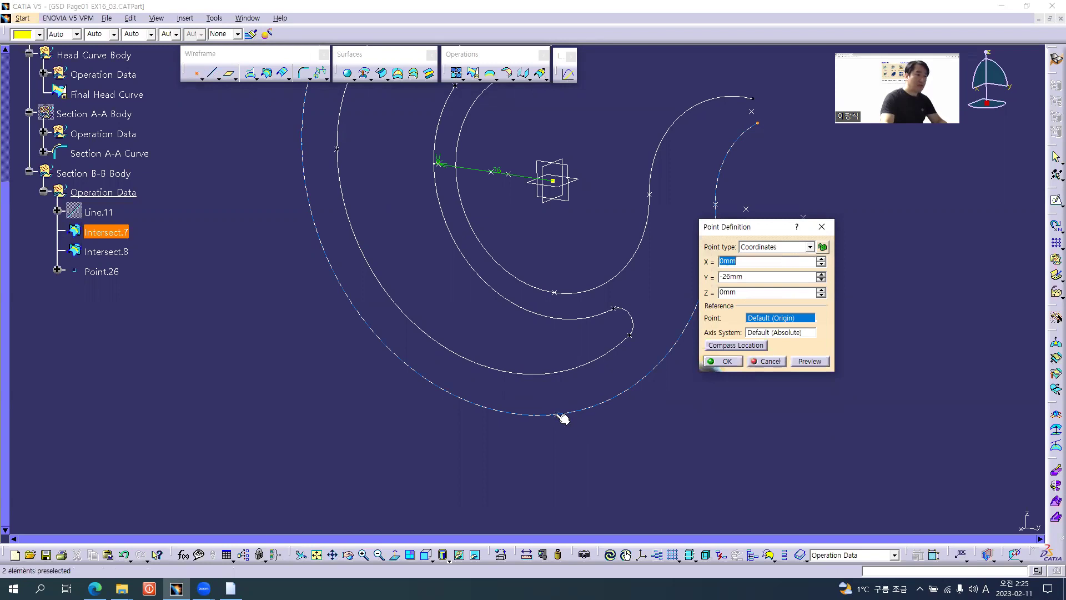
double_click(754, 277)
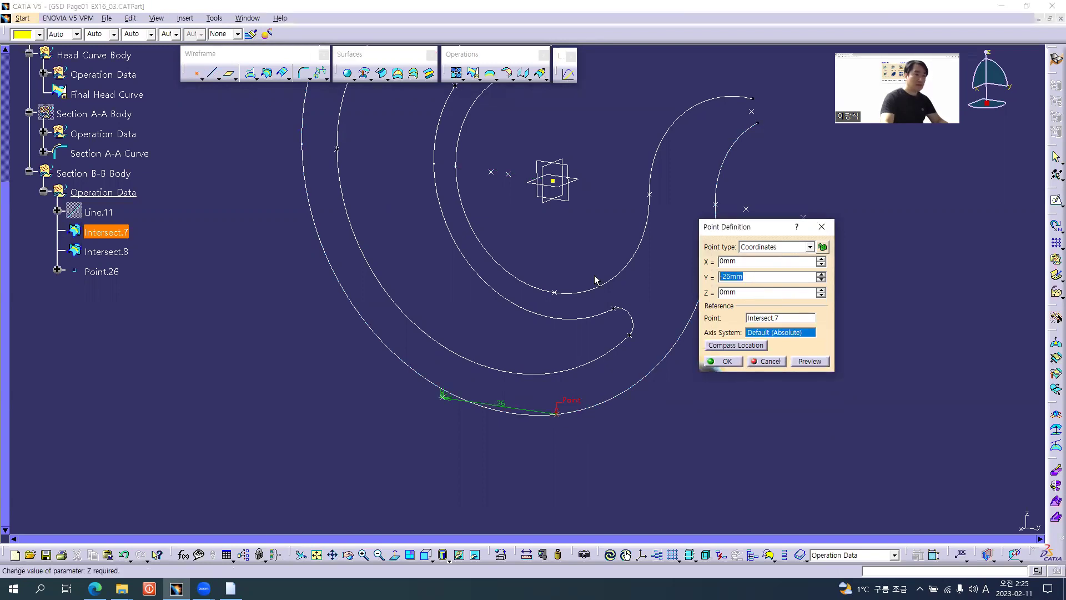
type("0")
key("Tab")
type("35")
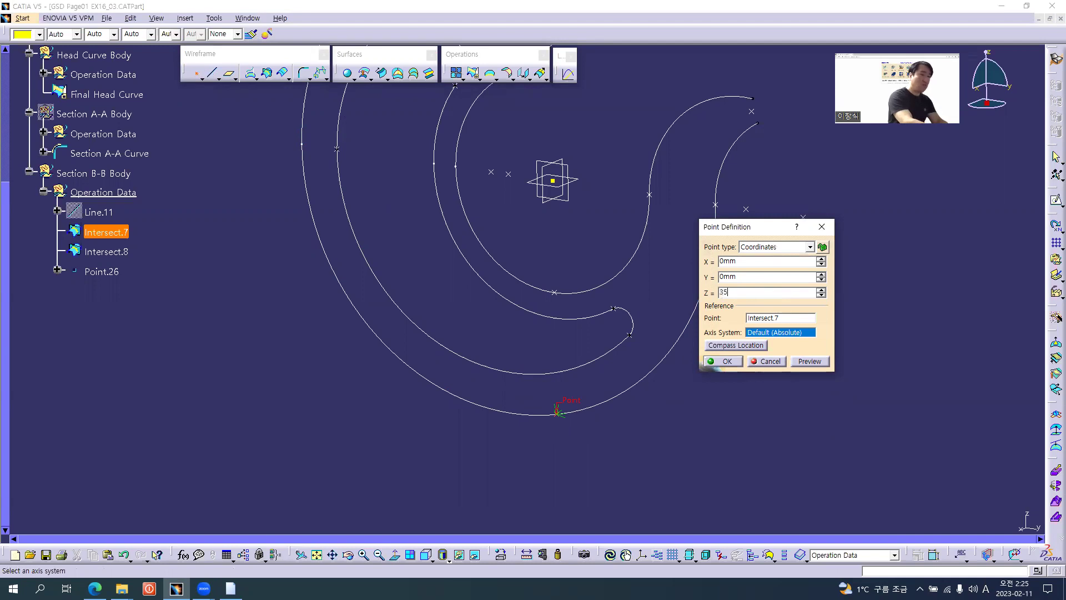
key("Tab")
key("alt+Tab")
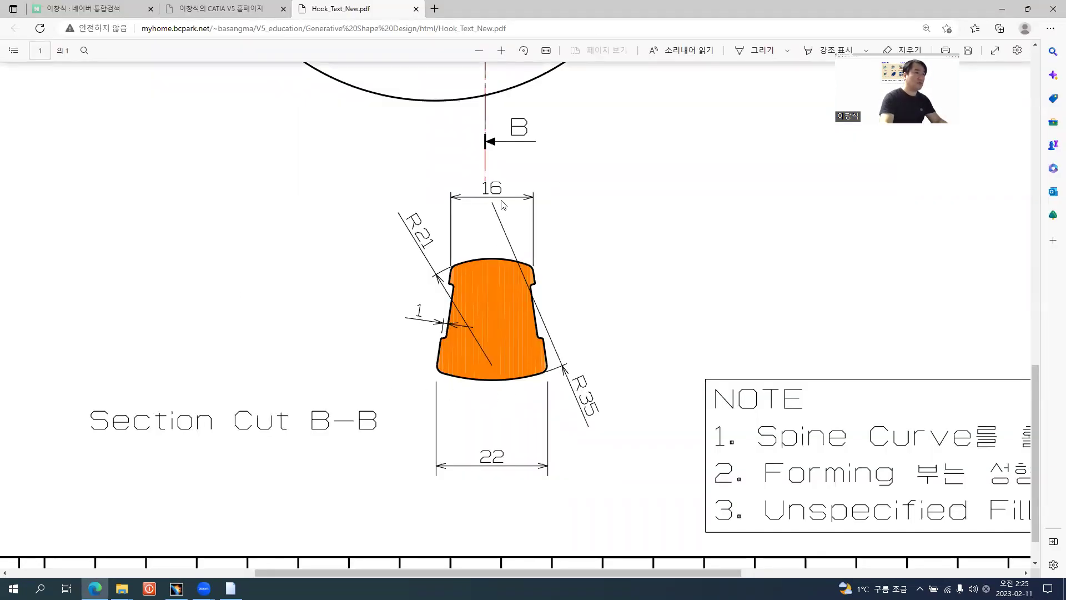
key("alt+Tab")
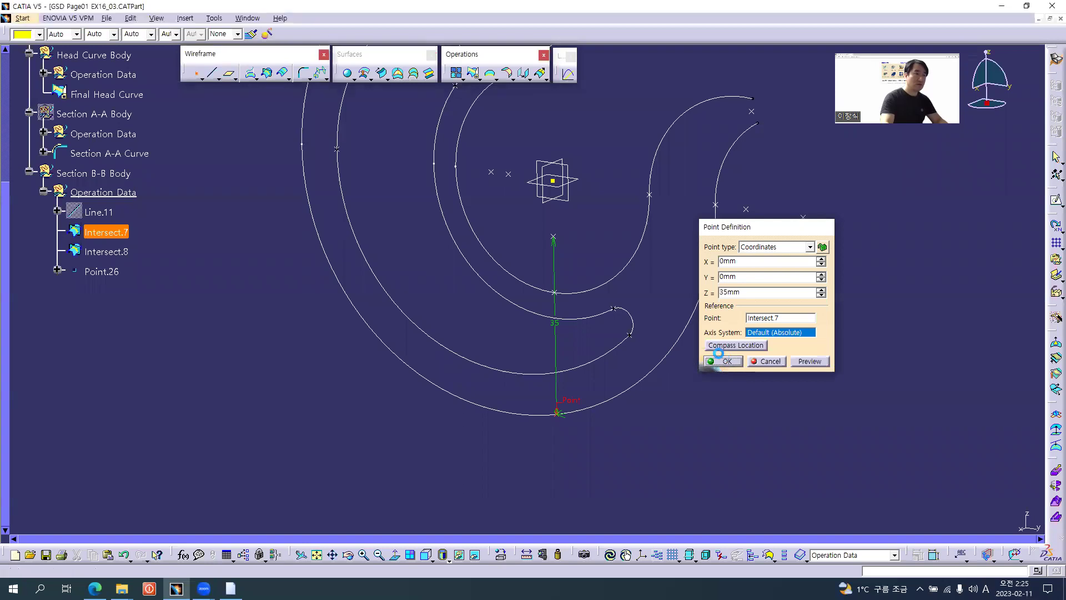
Step: Create a second Coordinates point at X 0, Y 0, Z -21 mm relative to the intersection point on the Inner Guide Curve
left_click(555, 293)
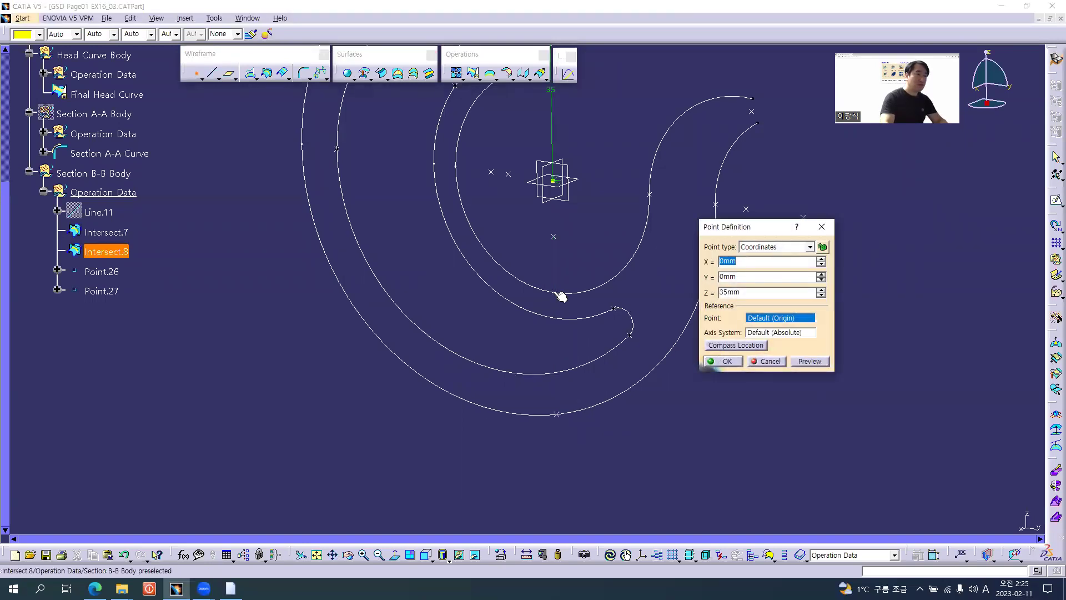
key("alt+Tab")
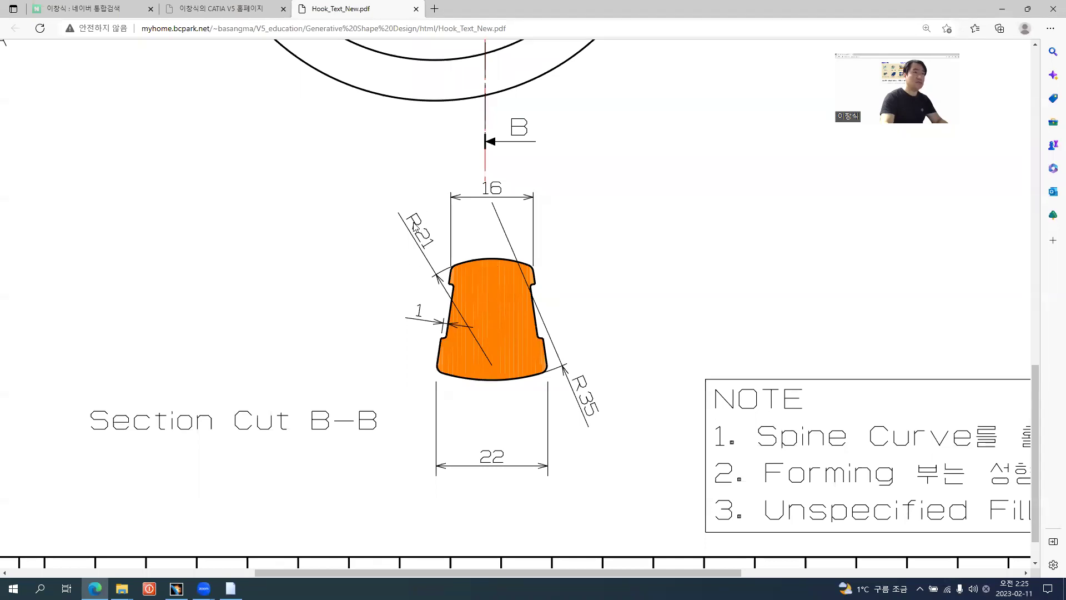
key("alt+Tab")
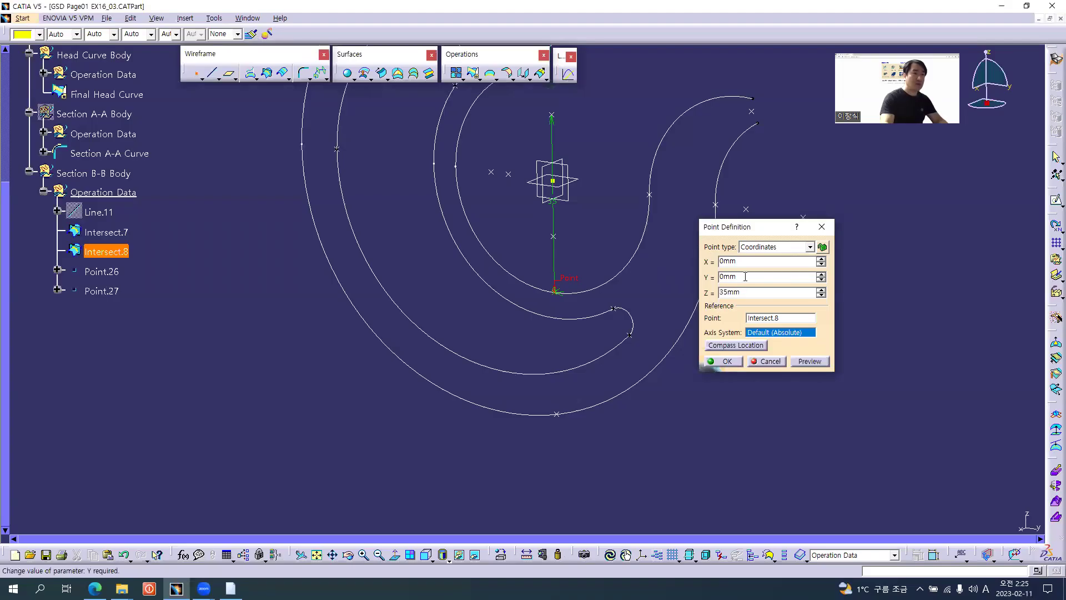
type("-")
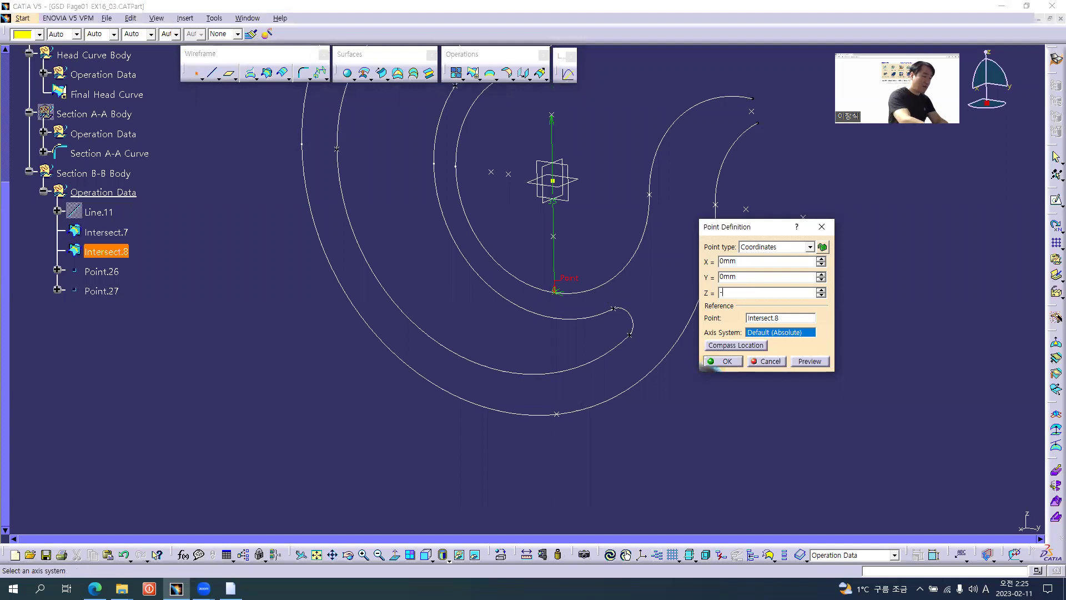
type("21")
key("Return")
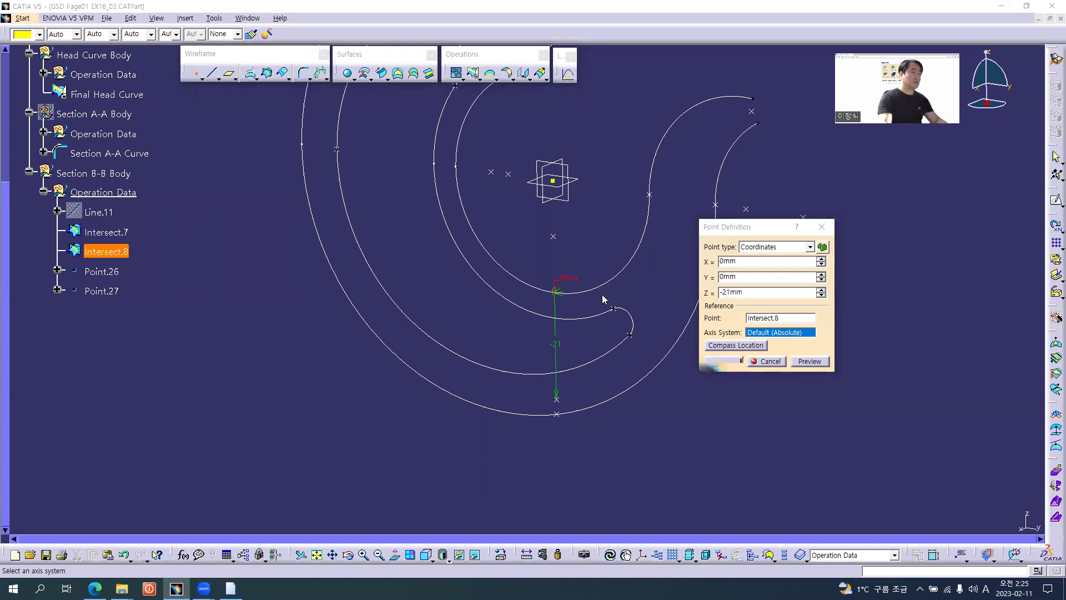
key("alt+Tab")
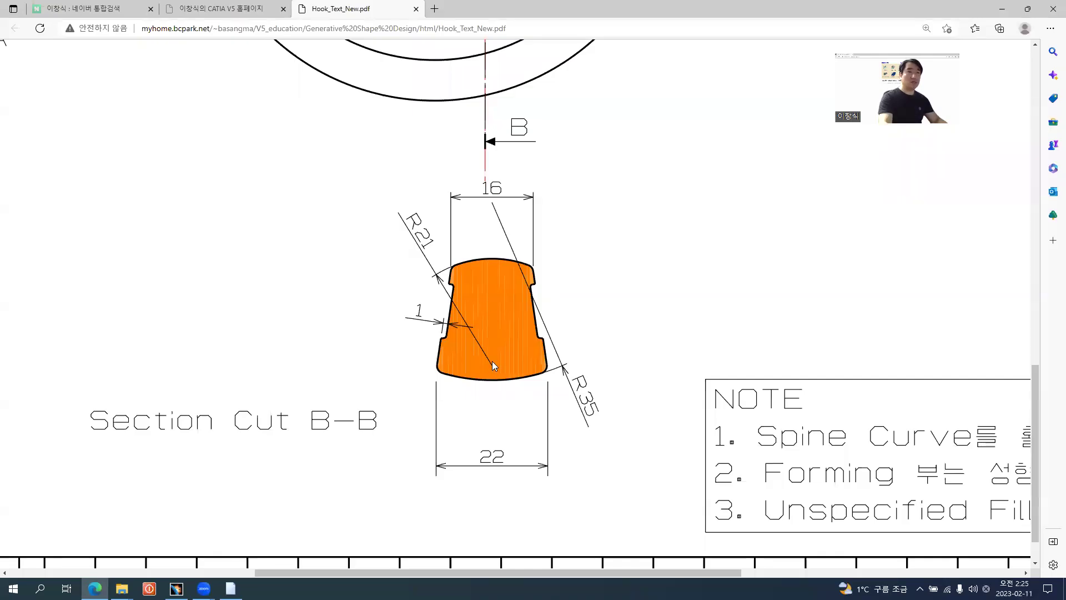
key("alt+Tab")
left_click(739, 361)
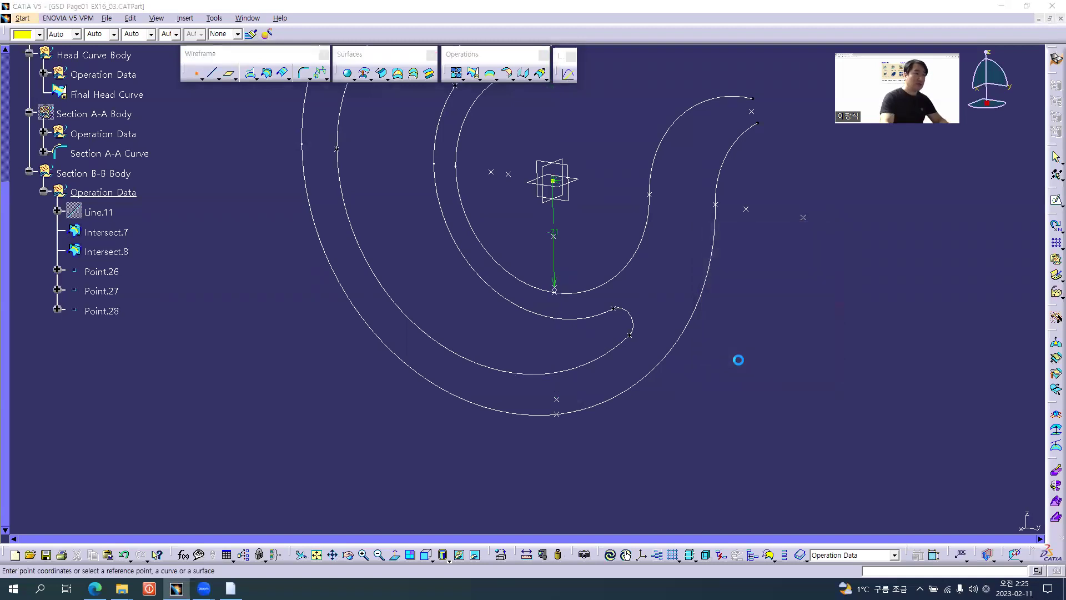
left_click(772, 362)
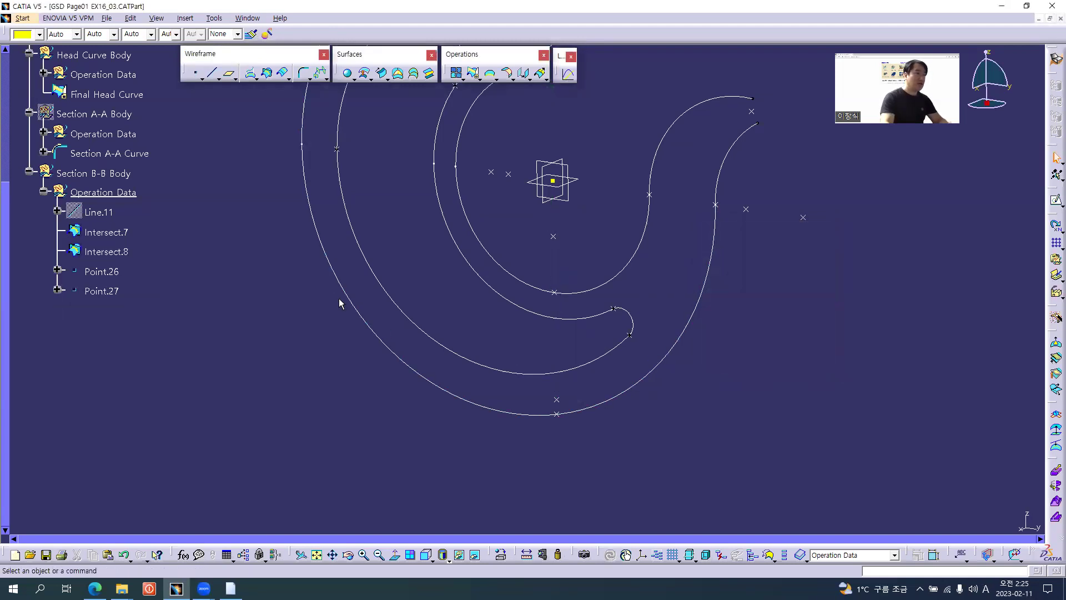
left_click(310, 80)
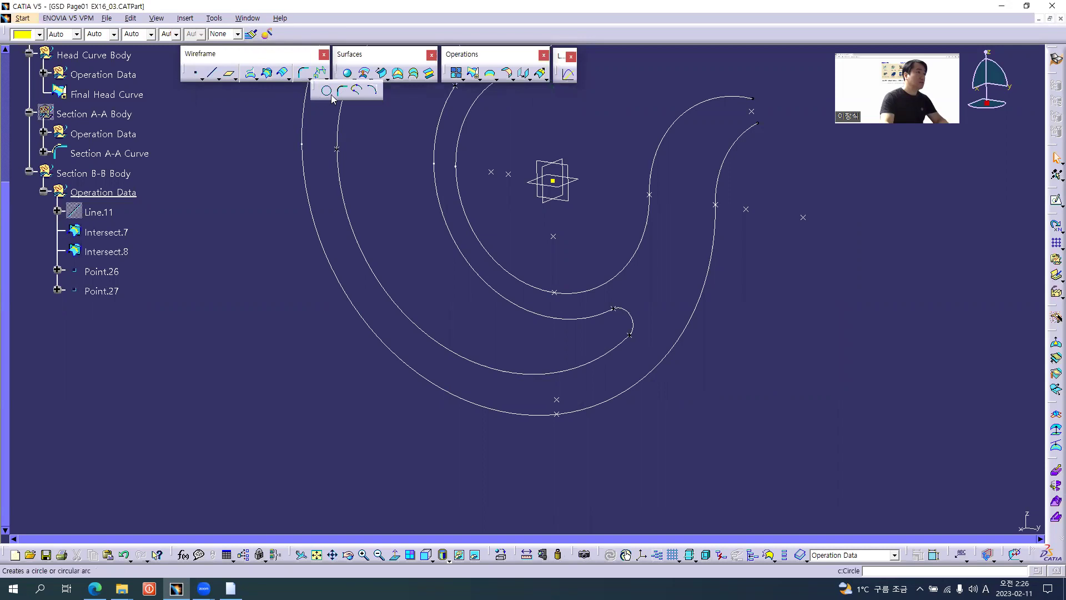
left_click(327, 91)
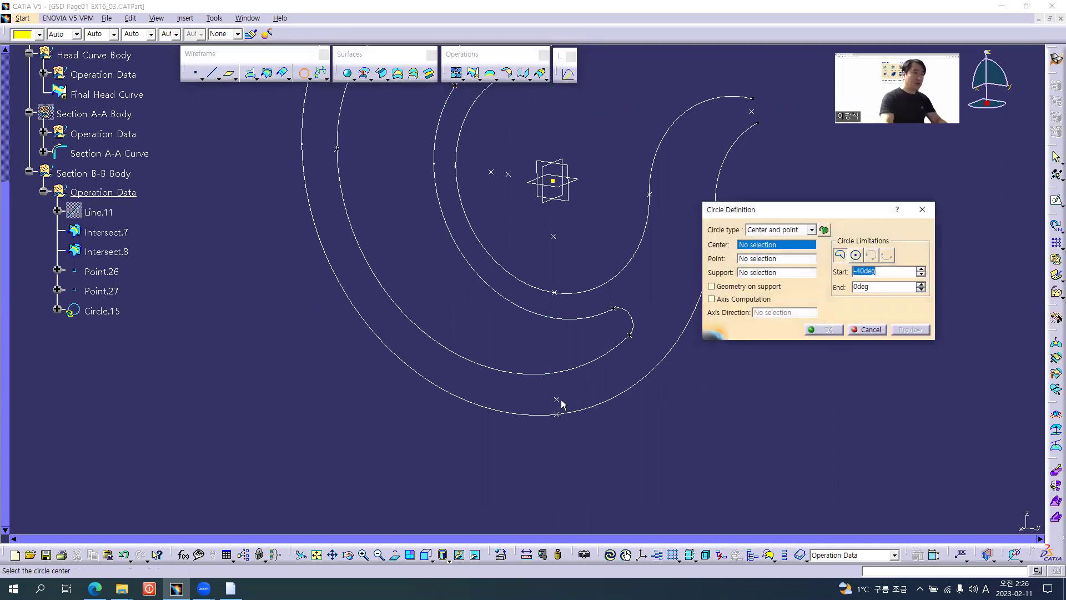
key("Escape")
Step: Rename the point offset 35 mm from the Outer Guide Curve intersection as Point.26(R35 C.P.)
left_click(102, 270)
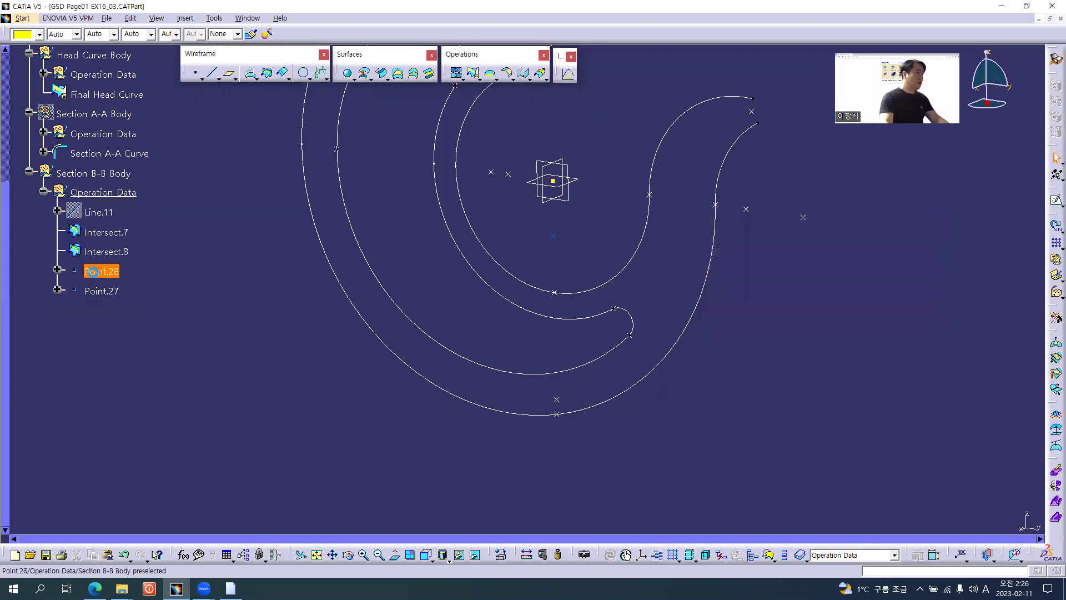
key("End")
type("(")
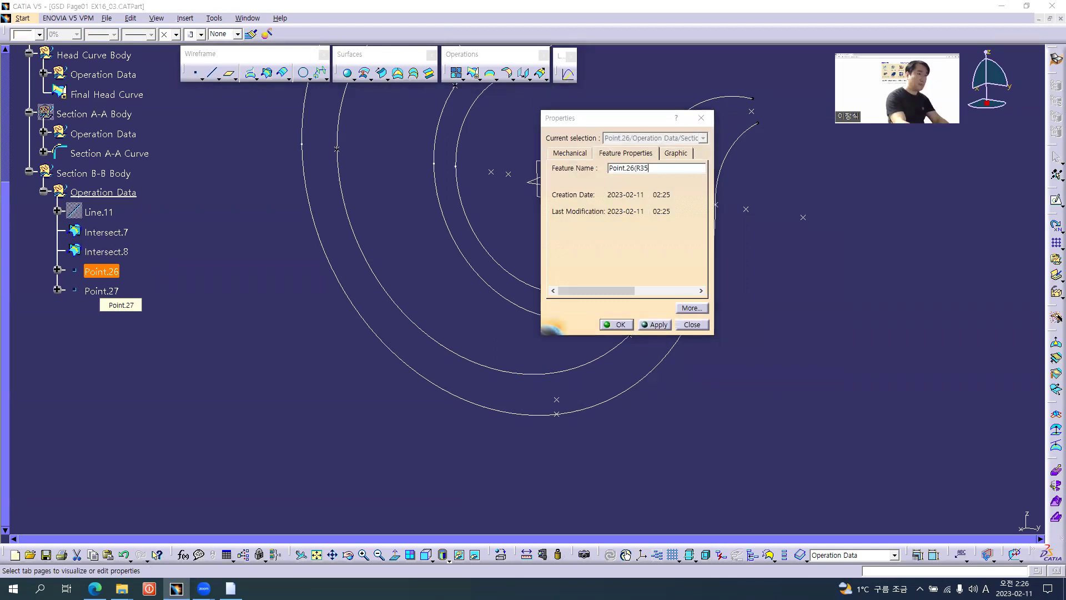
key("alt+Tab")
key("alt+Tab")
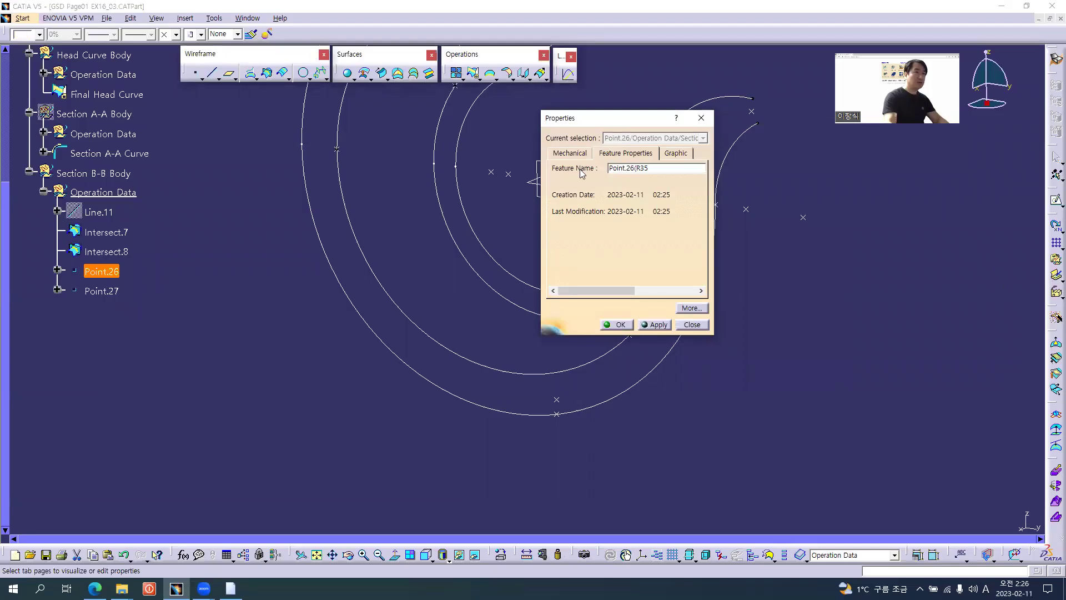
left_click(704, 172)
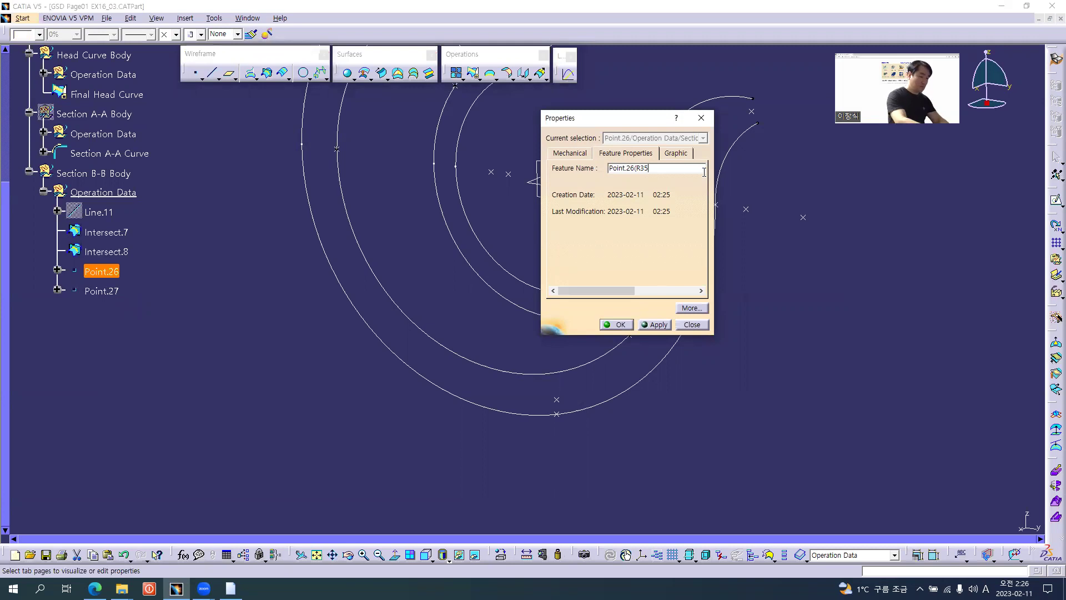
type("C.P.)")
key("Return")
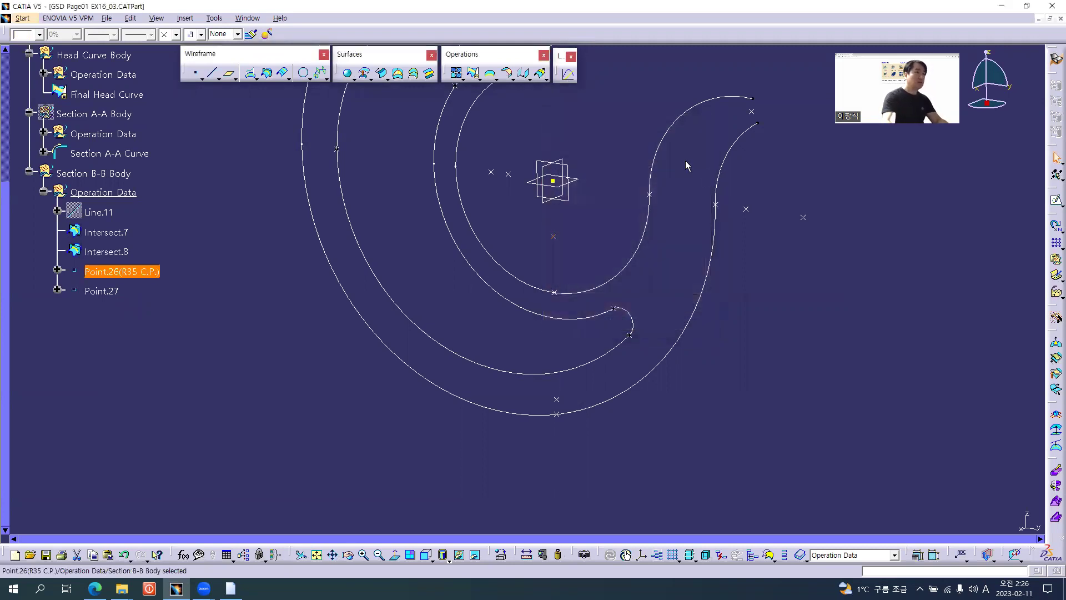
Step: Rename the point offset -21 mm from the Inner Guide Curve intersection as Point.27(R21 C.P.)
left_click(100, 291)
key("alt+Return")
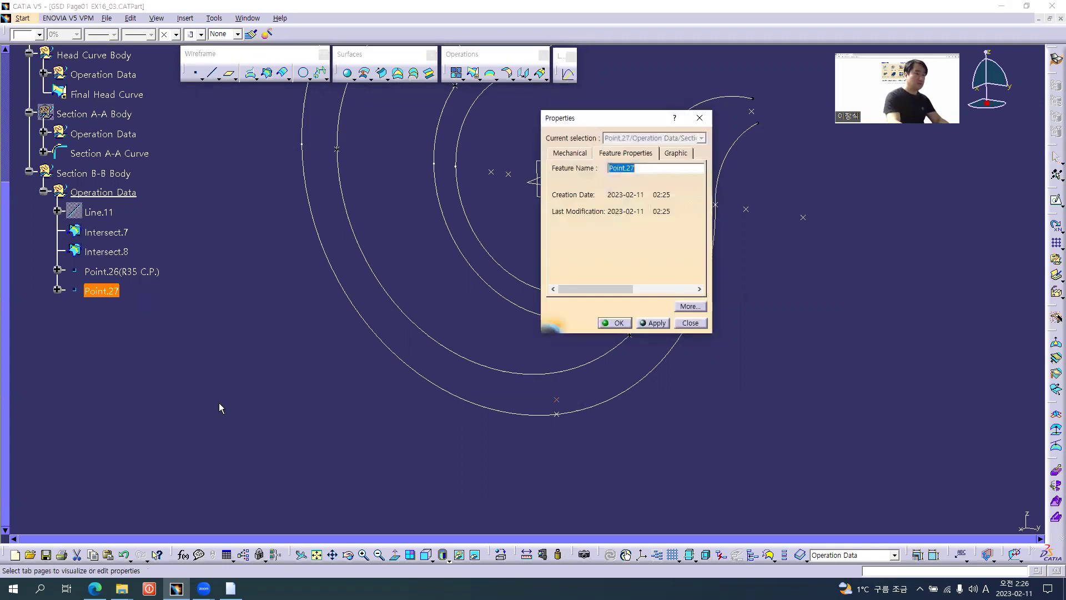
key("End")
type("(")
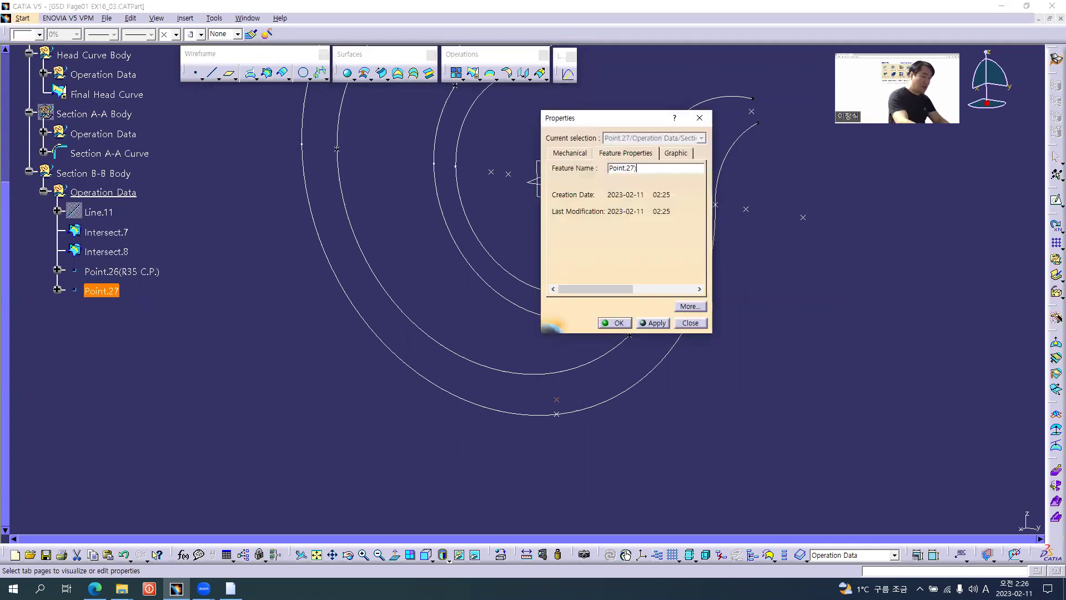
key("Return")
key("alt+Tab")
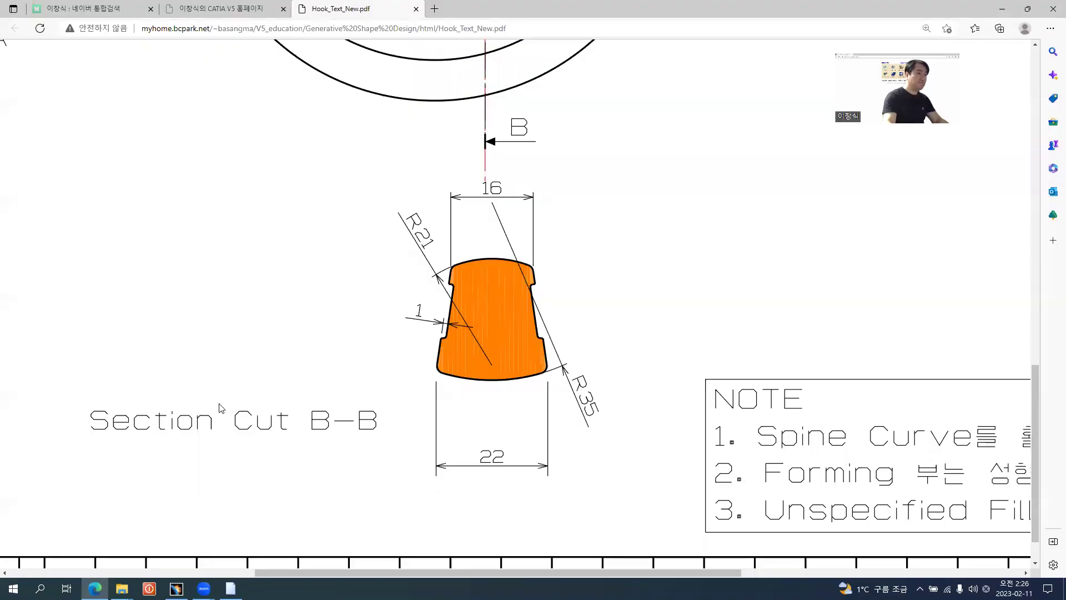
key("alt+Tab")
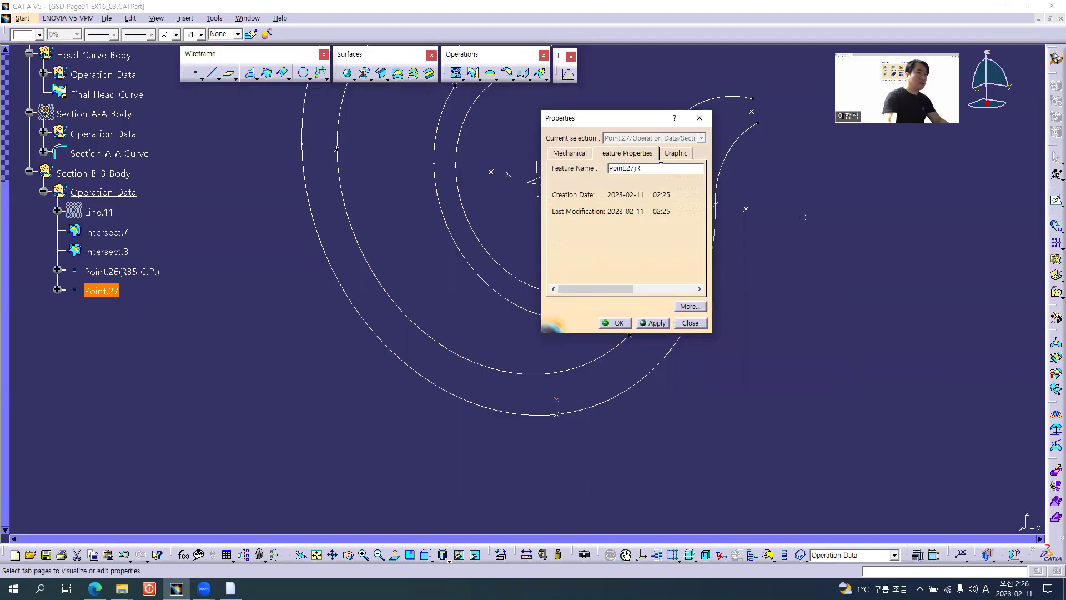
left_click(660, 167)
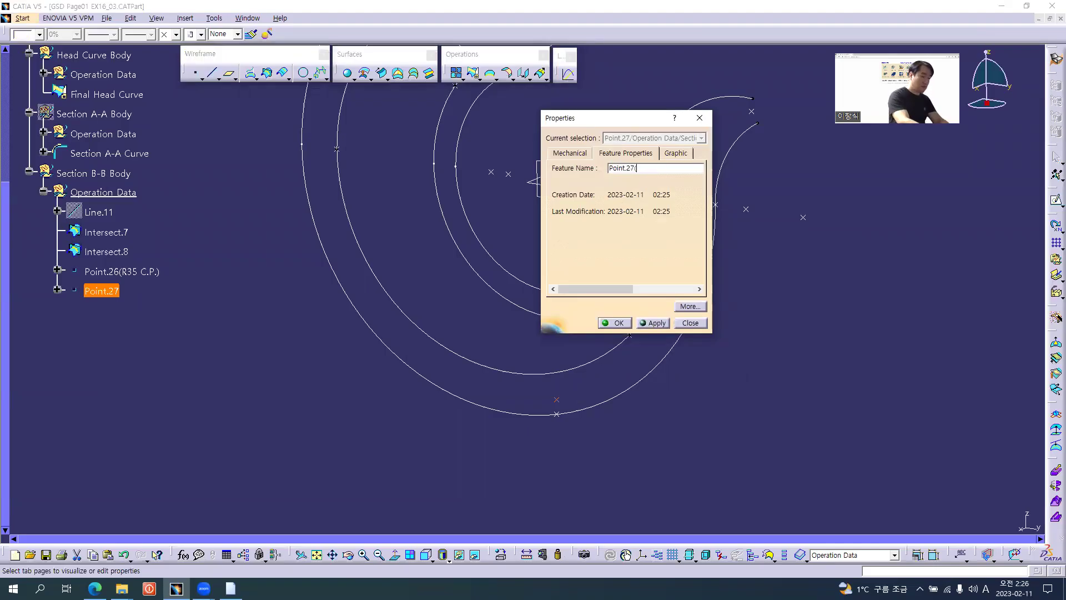
type("21 C.P.")
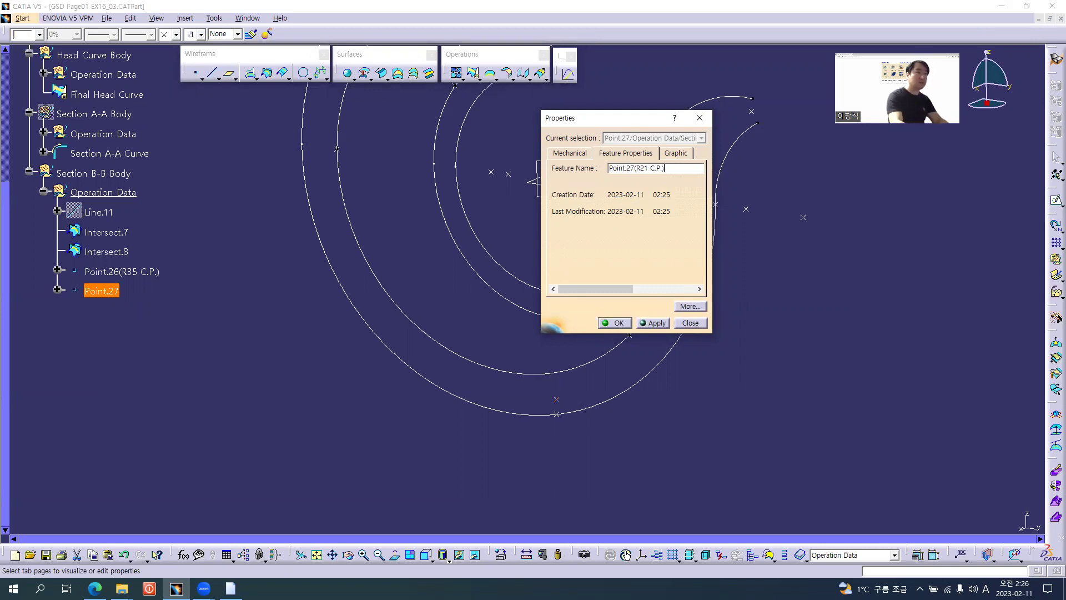
key("Return")
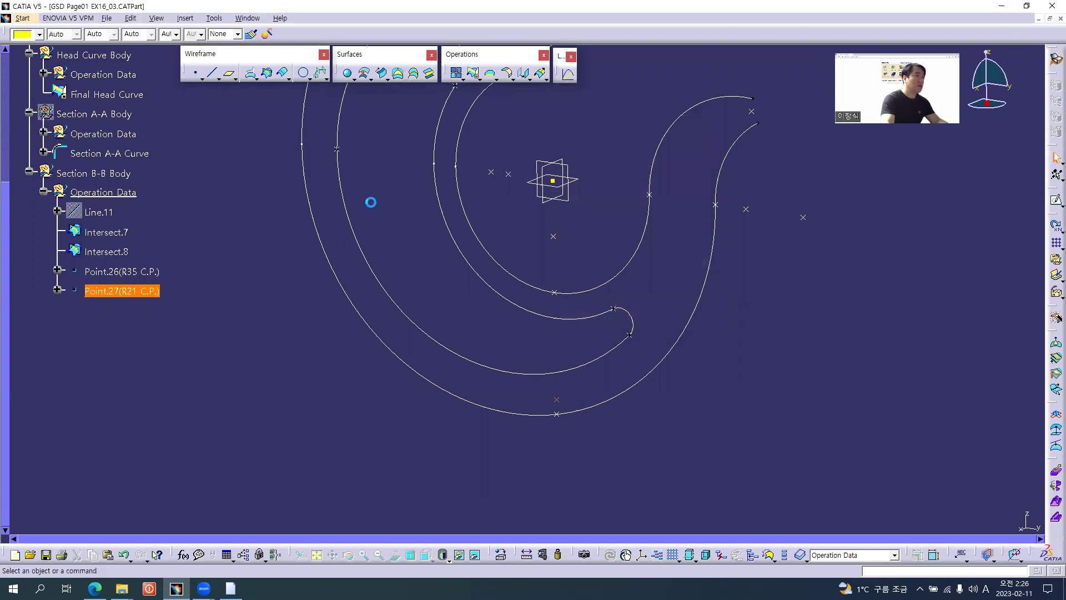
Step: Create a Center and point arc on the zx plane, centred on Point.26(R35 C.P.) through Intersect.7, from -40 to 0 degrees
left_click(304, 71)
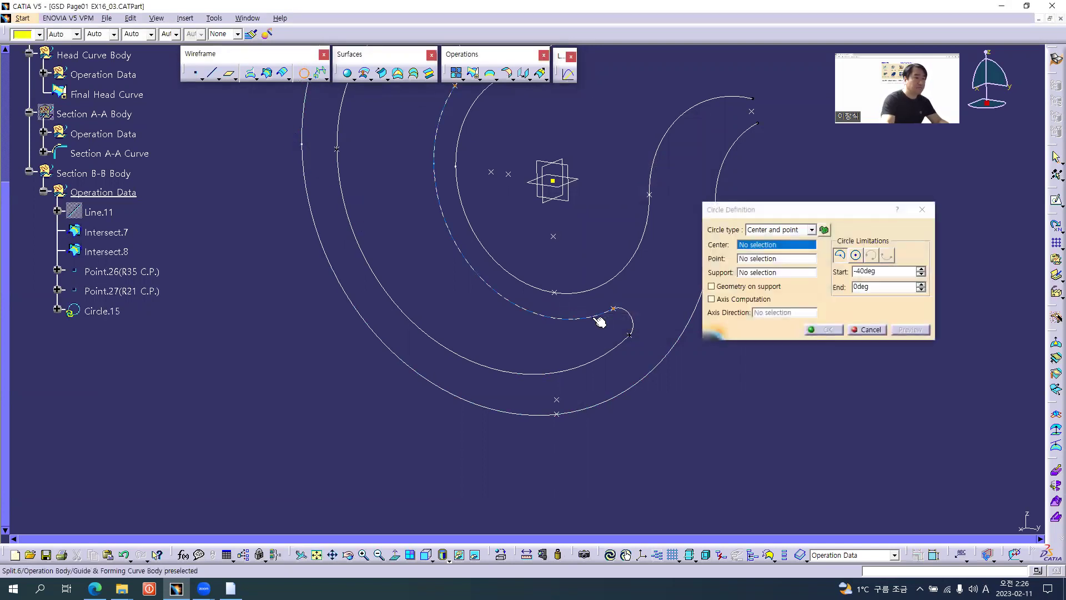
left_click(153, 272)
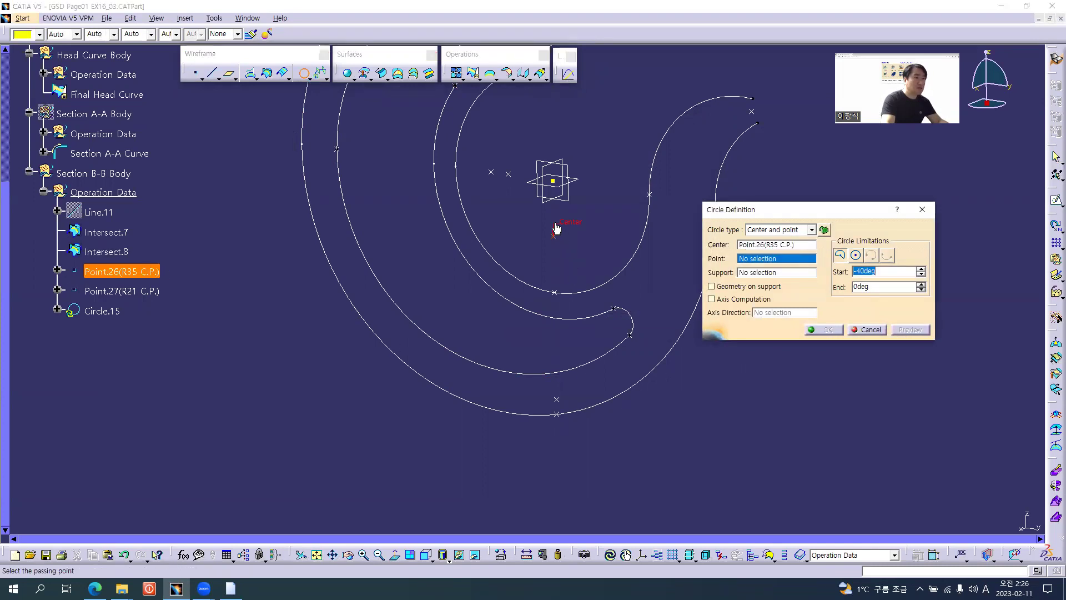
left_click(557, 414)
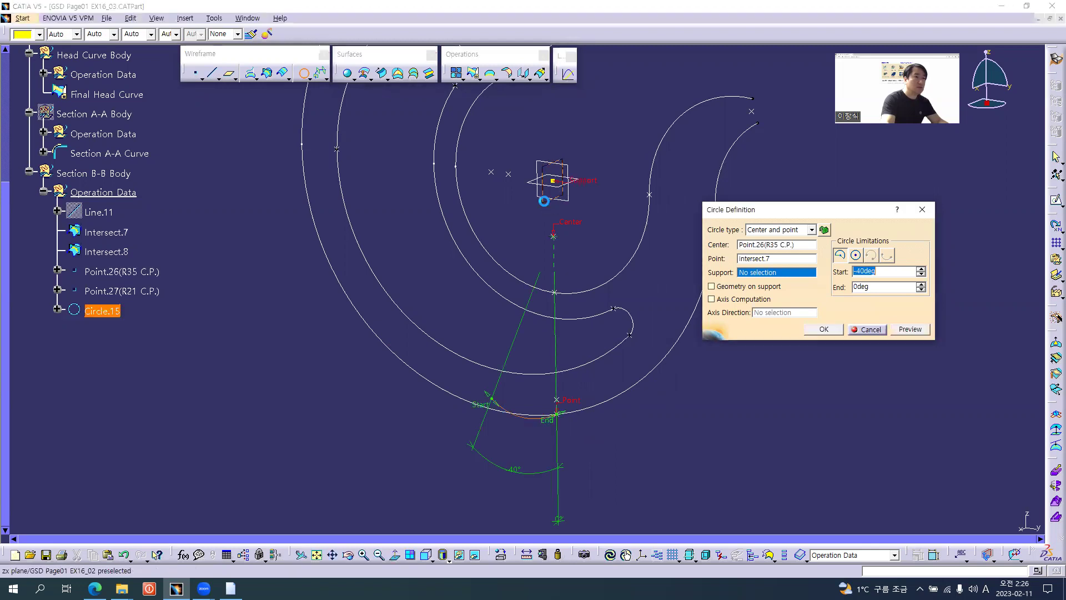
left_click(544, 201)
middle_click_drag(550, 328, 440, 336)
middle_click_drag(511, 340, 462, 322)
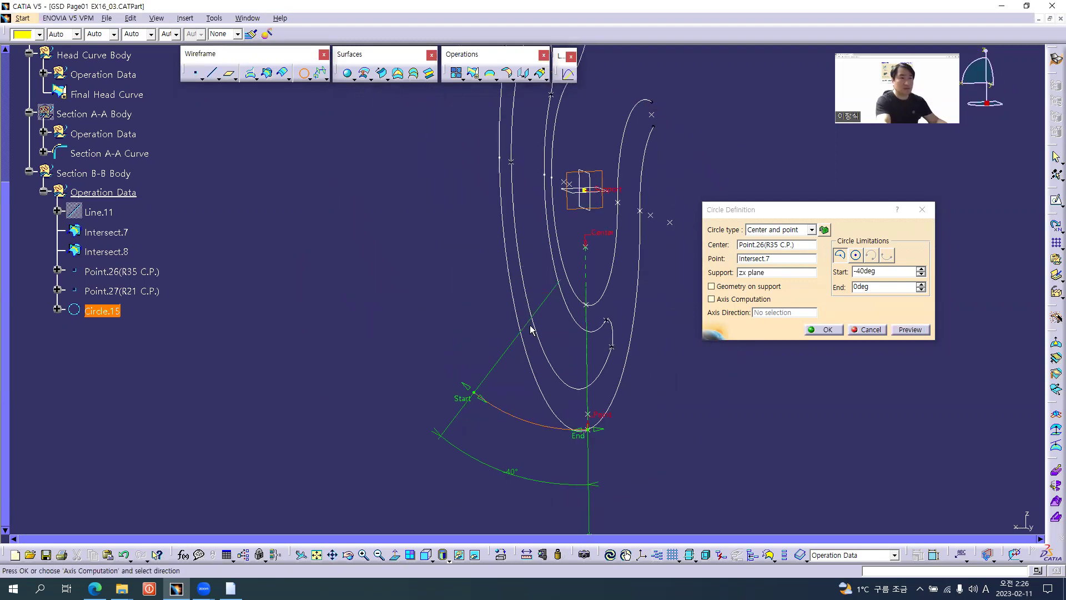
left_click(827, 330)
Step: Create a Center and point arc on the zx plane, centred on Point.27(R21 C.P.) through Intersect.8, from 0 to 35 degrees
middle_click_drag(522, 335, 372, 348)
left_click(139, 291)
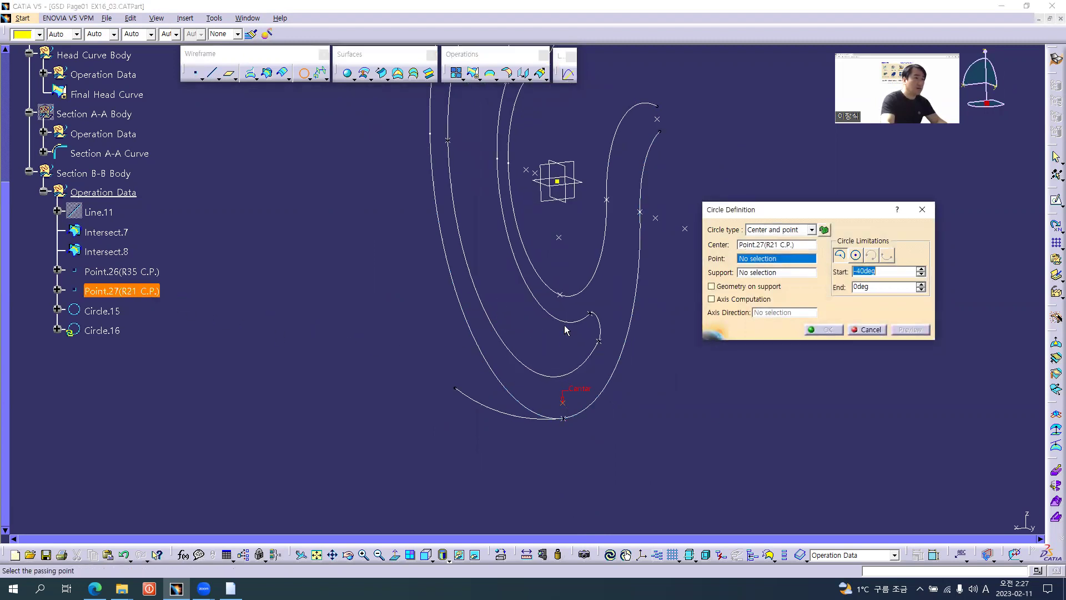
left_click(565, 297)
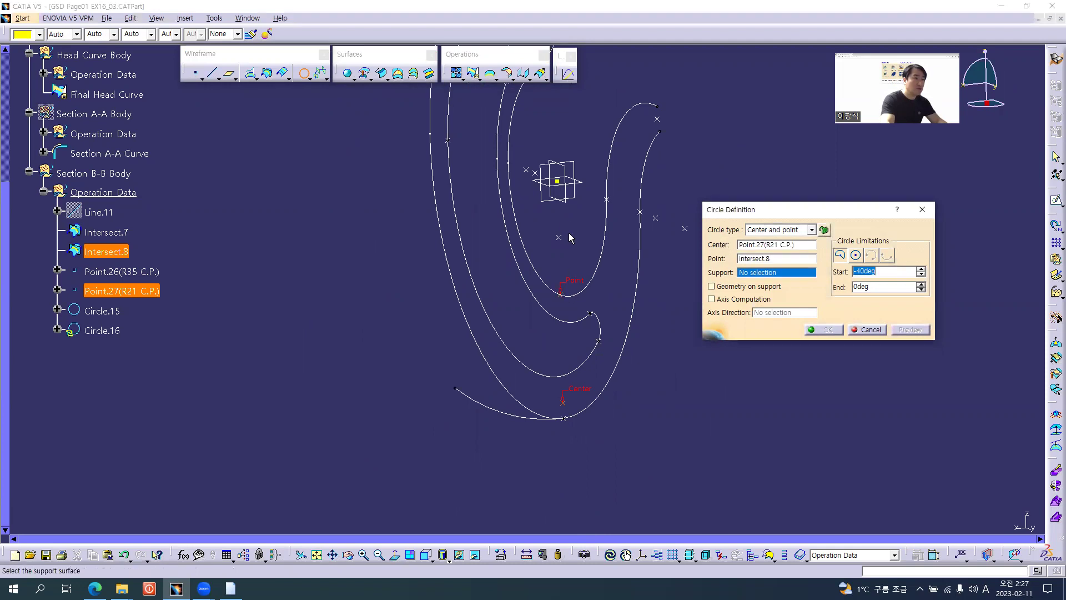
left_click(542, 200)
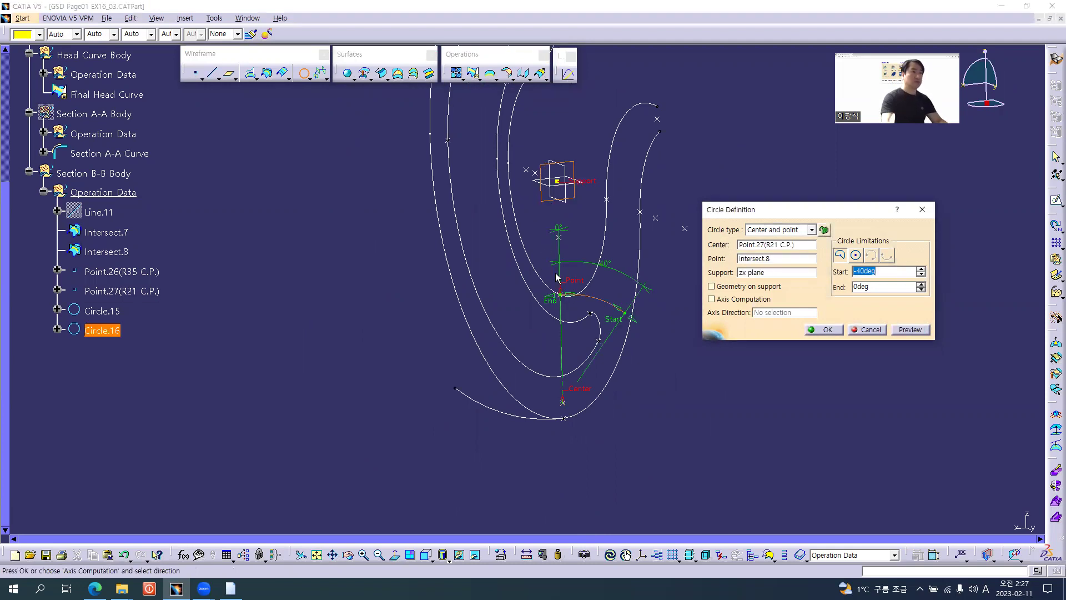
left_click_drag(558, 295, 492, 332)
middle_click_drag(633, 332, 553, 335)
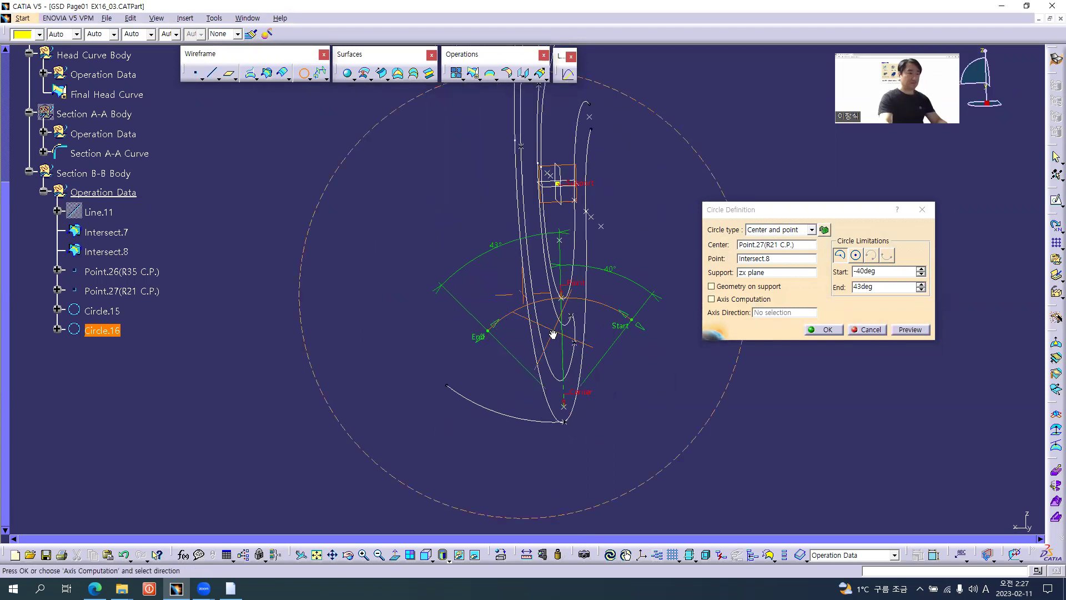
left_click(883, 280)
type("0")
key("Tab")
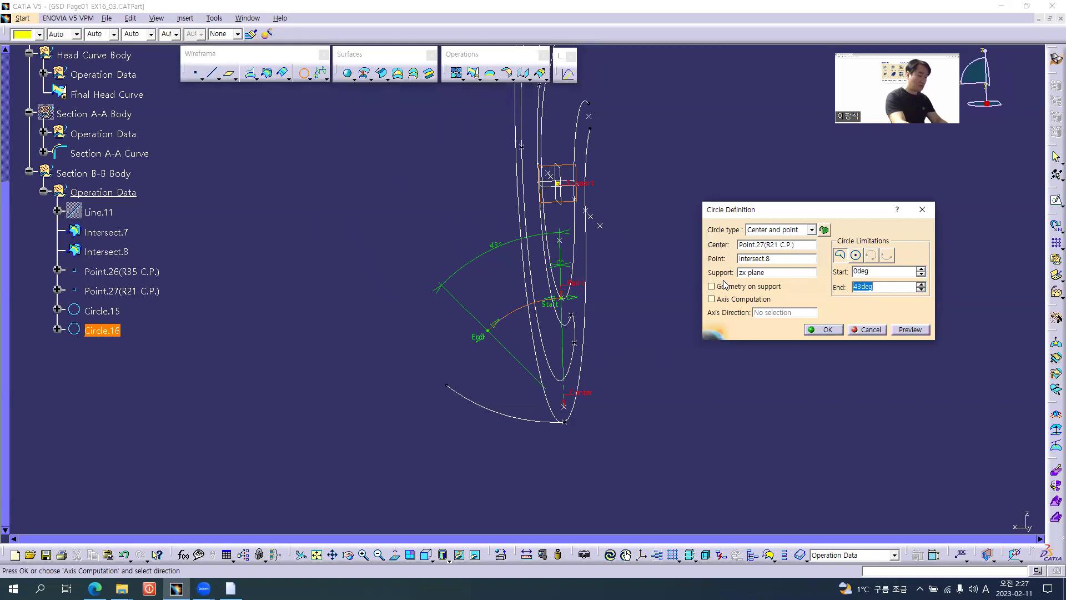
type("35")
key("Tab")
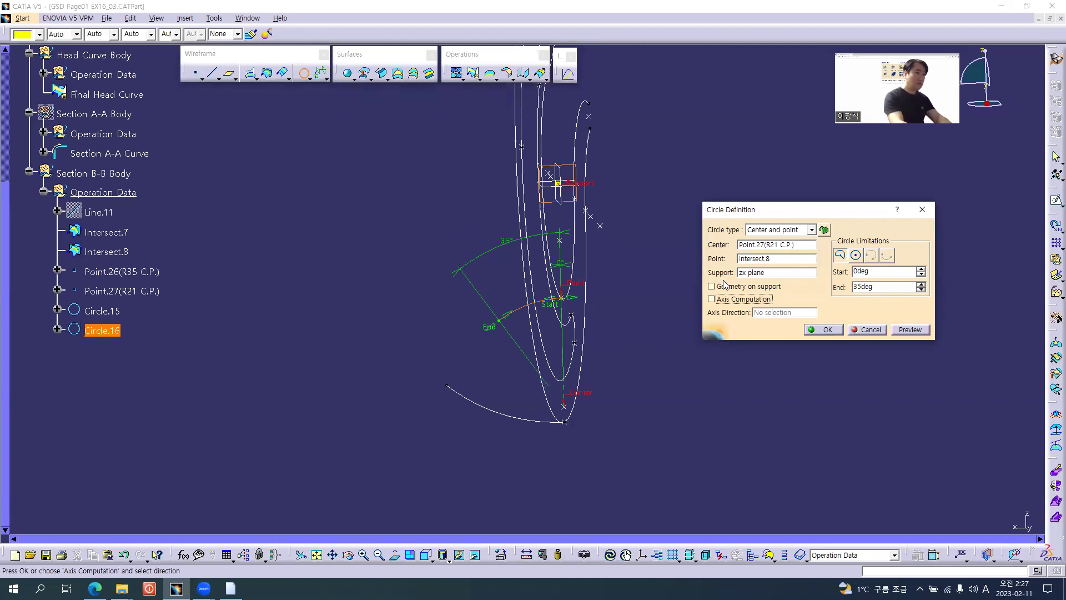
left_click(822, 331)
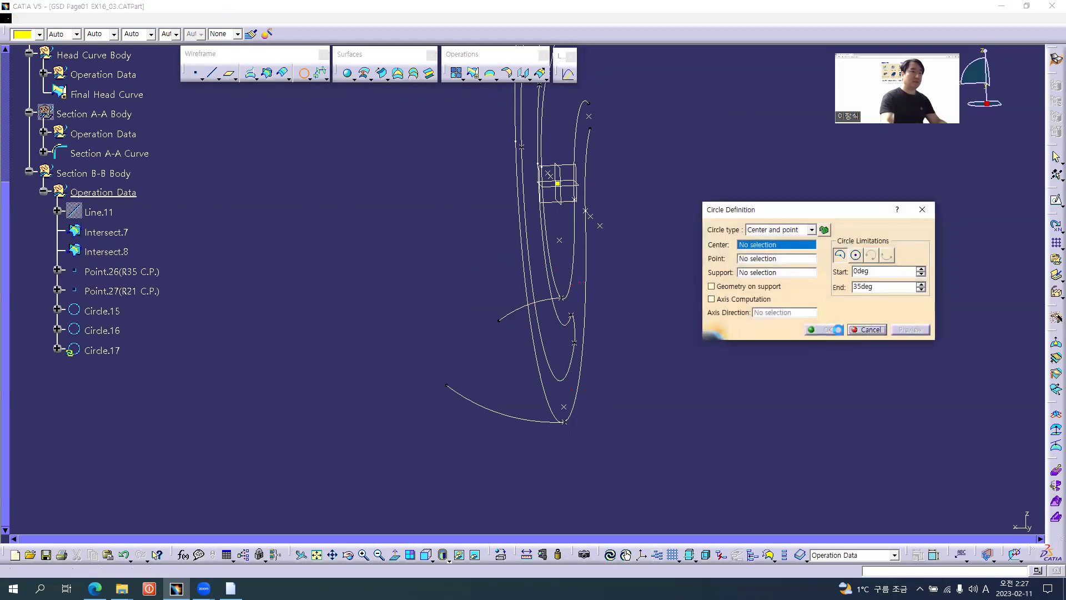
left_click(855, 330)
Step: Rename the arc centred on Point.26(R35 C.P.) as Circle.15(R35)
double_click(124, 311)
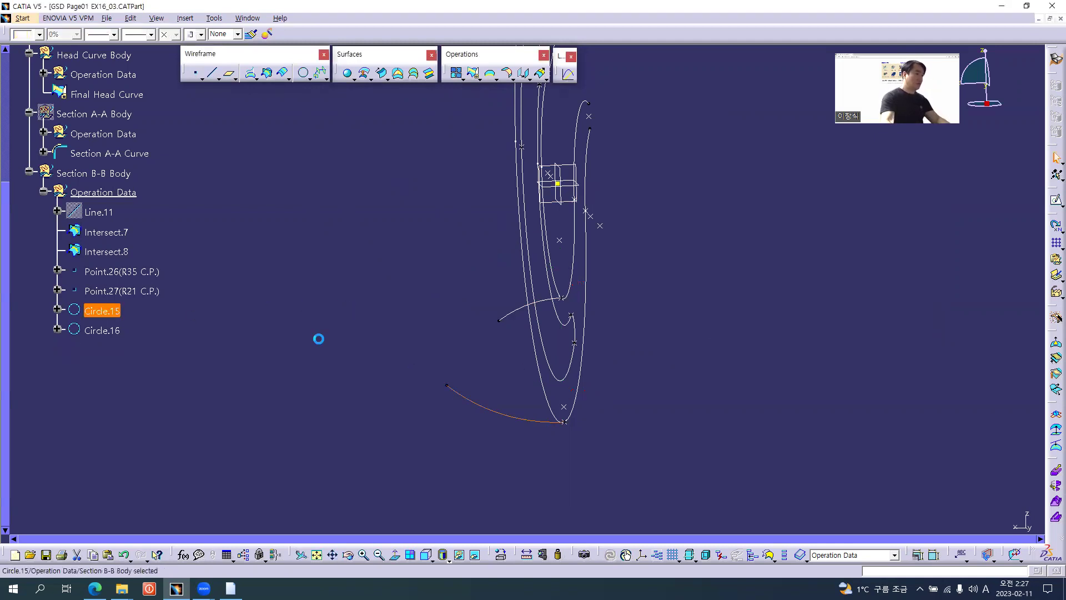
key("alt+Return")
key("End")
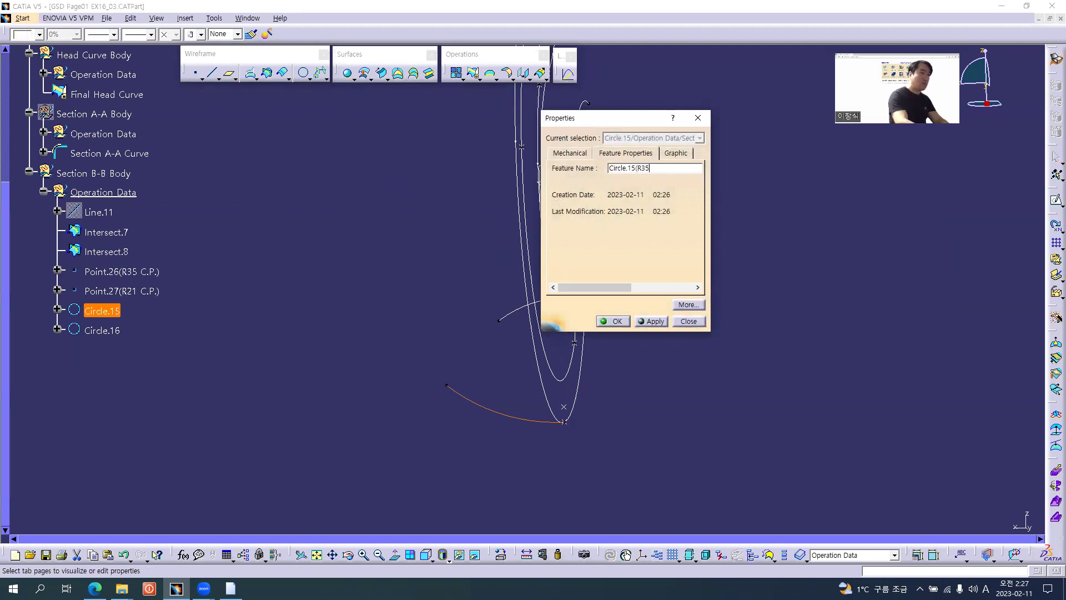
key("Return")
Step: Rename the arc centred on Point.27(R21 C.P.) as Circle.16(R21)
key("alt+Tab")
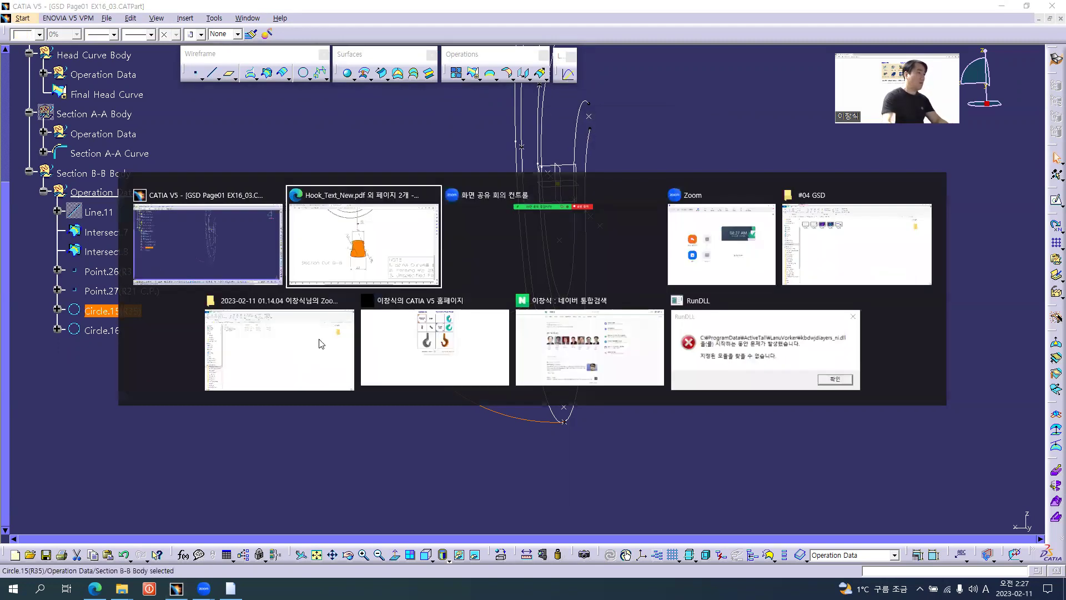
key("alt+Tab")
left_click(111, 329)
key("alt+Return")
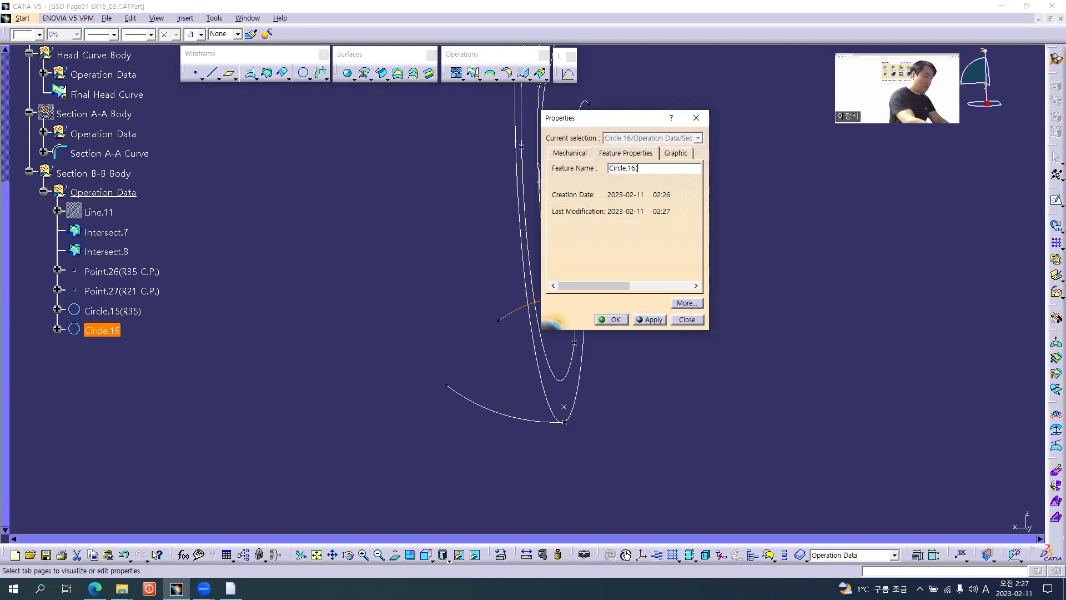
type("(R21)")
key("Return")
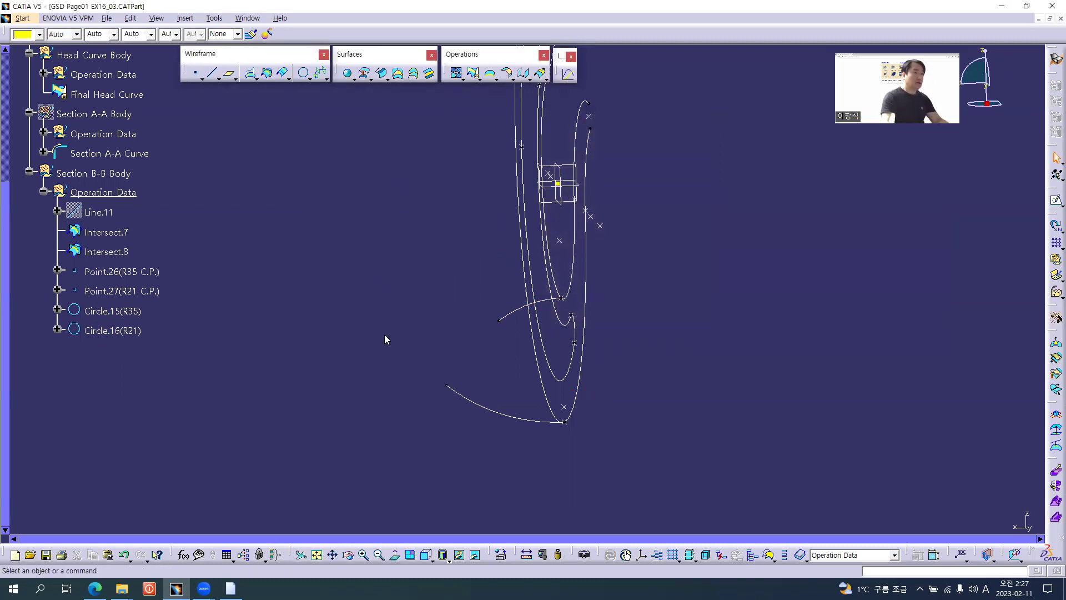
Step: Create an On curve point on Circle.15(R35) with distance along the yz plane direction, offset 11 mm from the origin
key("alt+Tab")
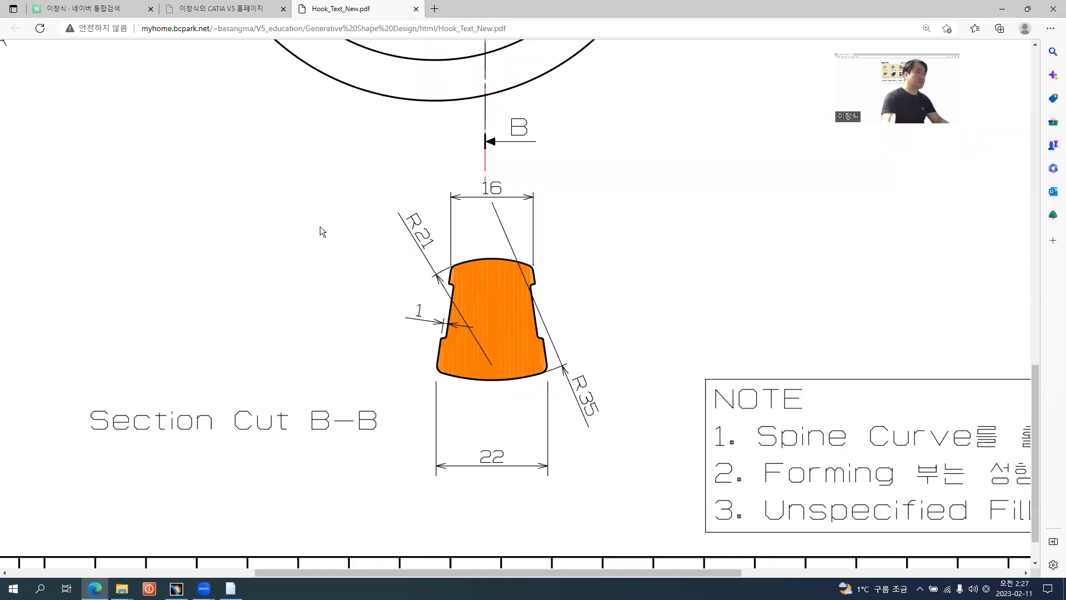
key("alt+Tab")
left_click(198, 75)
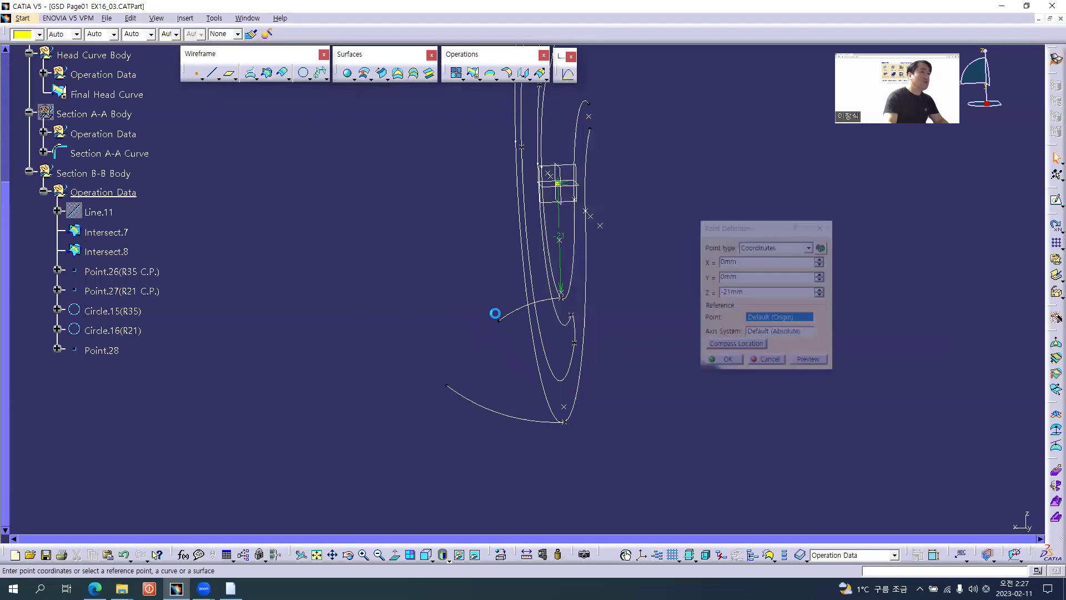
left_click(758, 251)
left_click(760, 266)
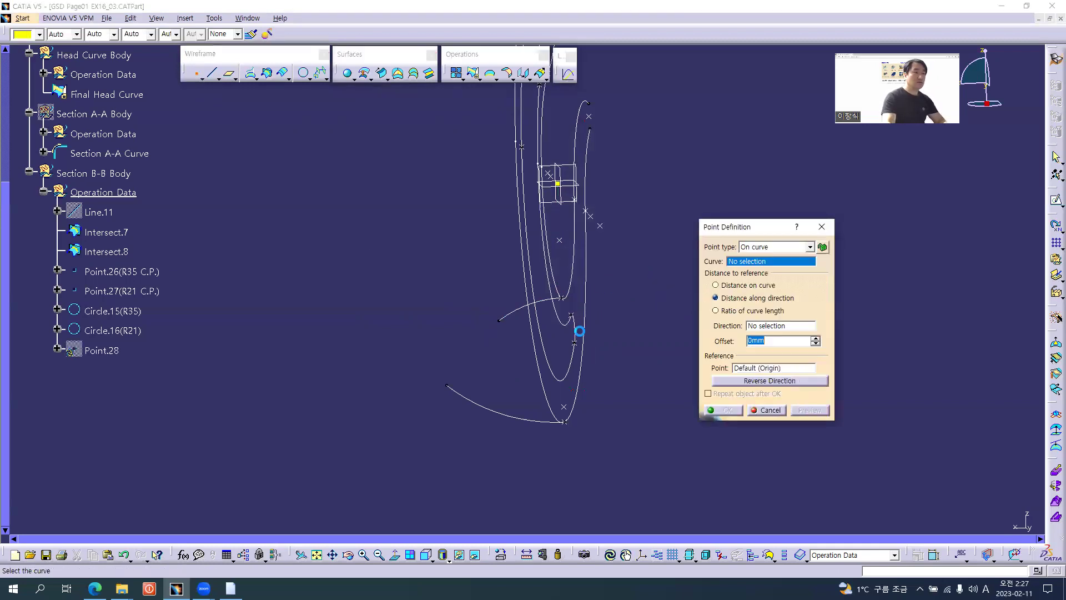
left_click(542, 422)
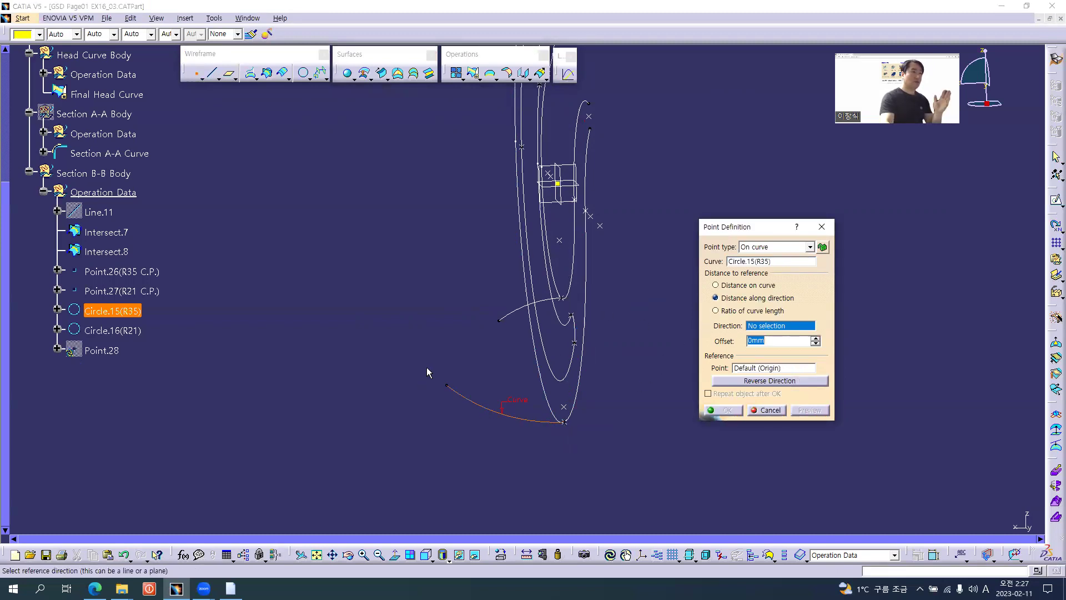
left_click(560, 197)
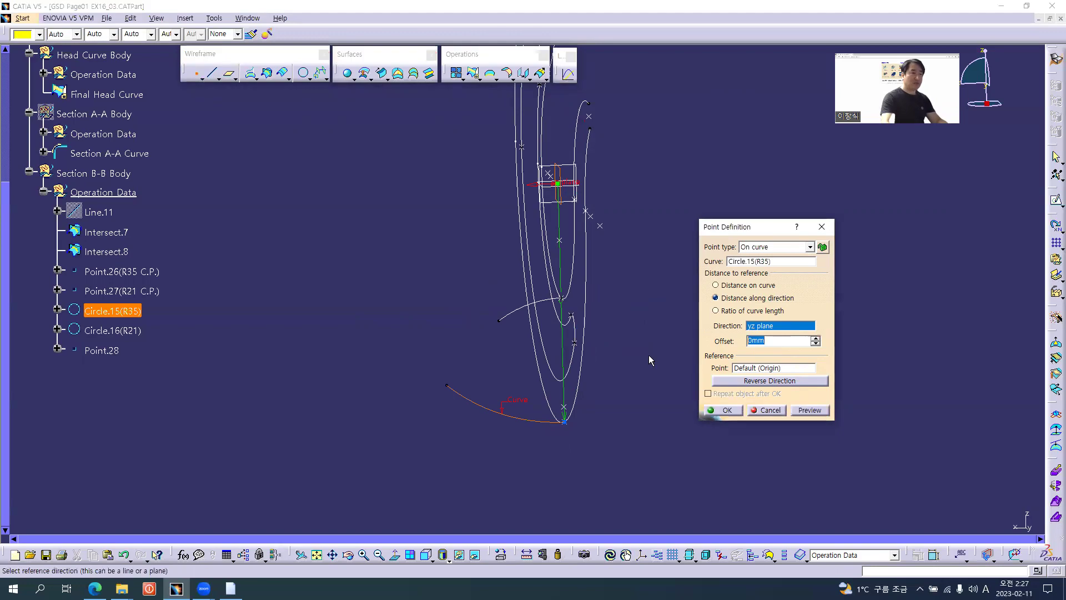
key("alt+Tab")
key("alt+Tab")
type("11")
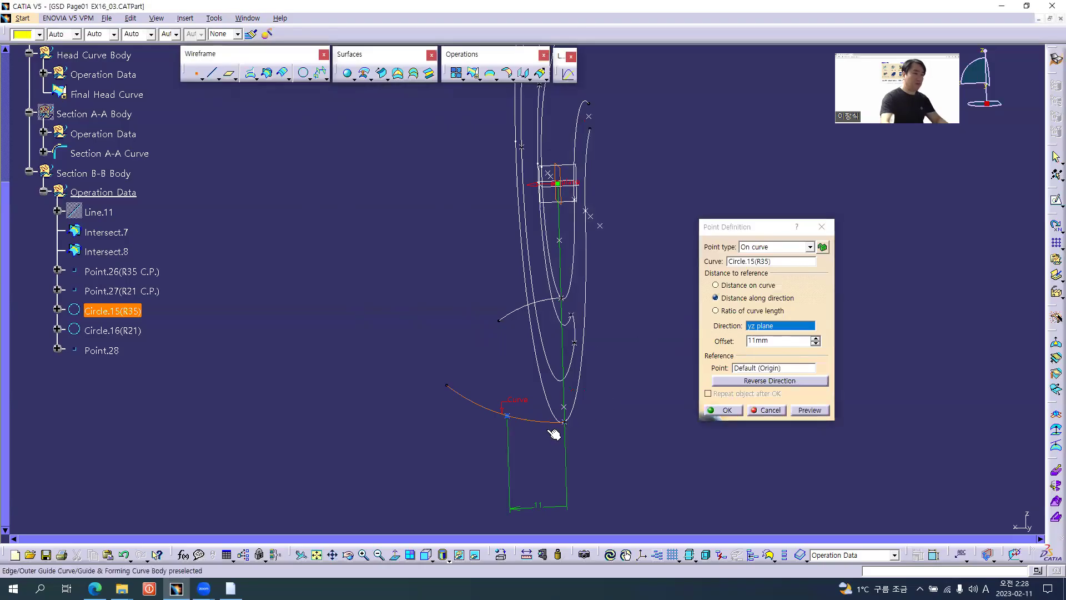
left_click(726, 411)
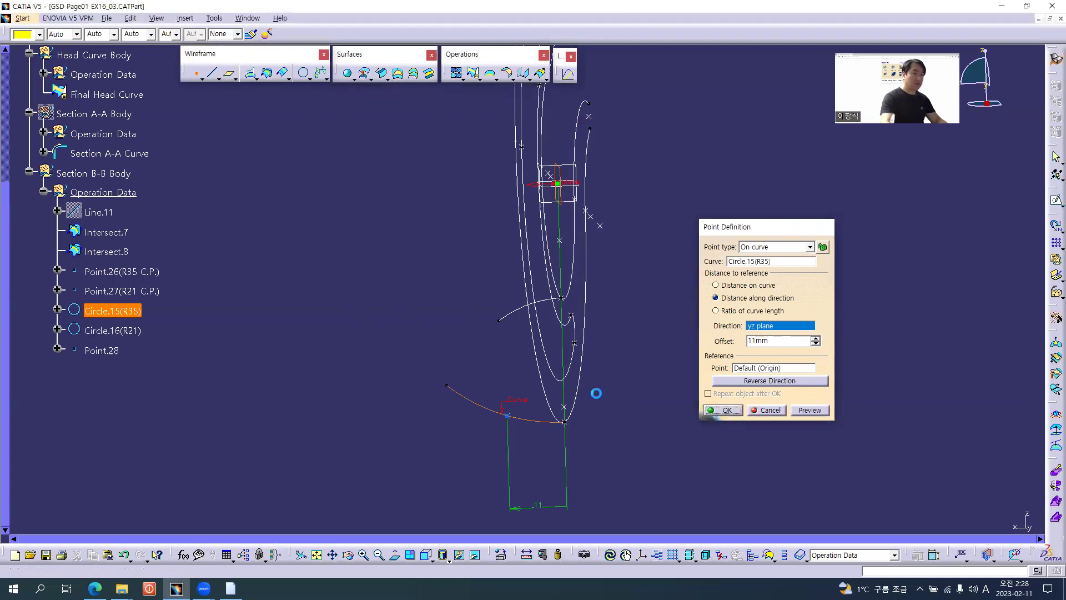
Step: Create an On curve point on Circle.16(R21) with distance along the yz plane direction, offset 8 mm from the origin
left_click(550, 305)
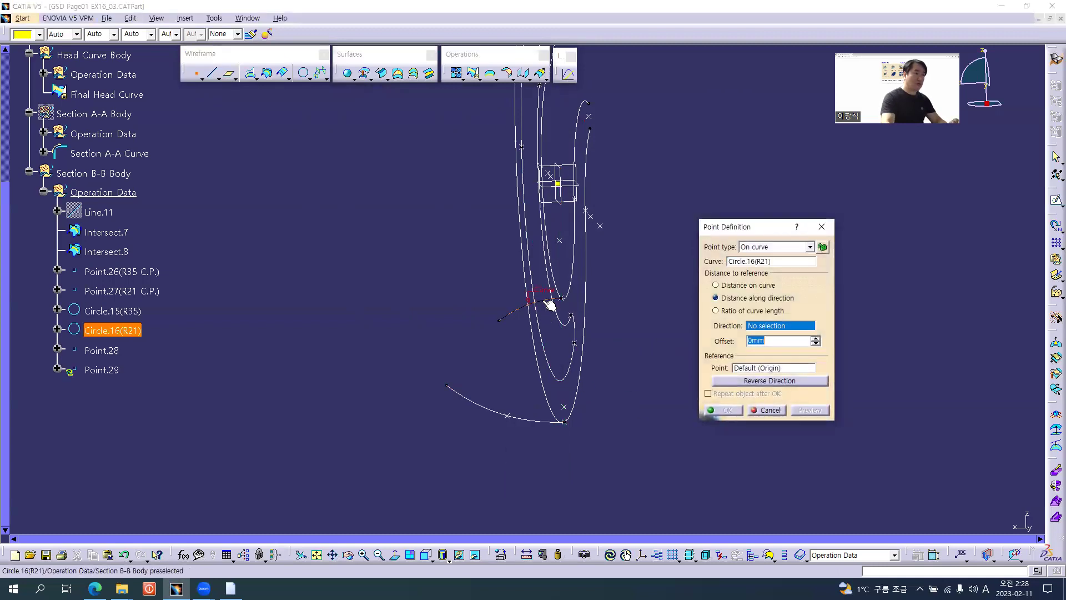
left_click(558, 195)
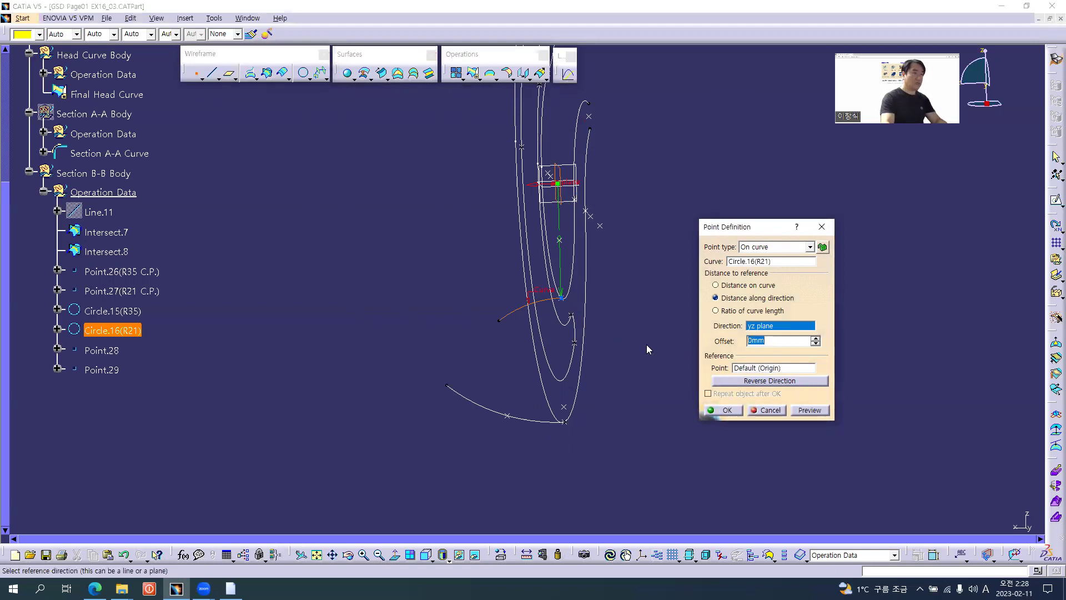
key("alt+Tab")
key("alt+Tab")
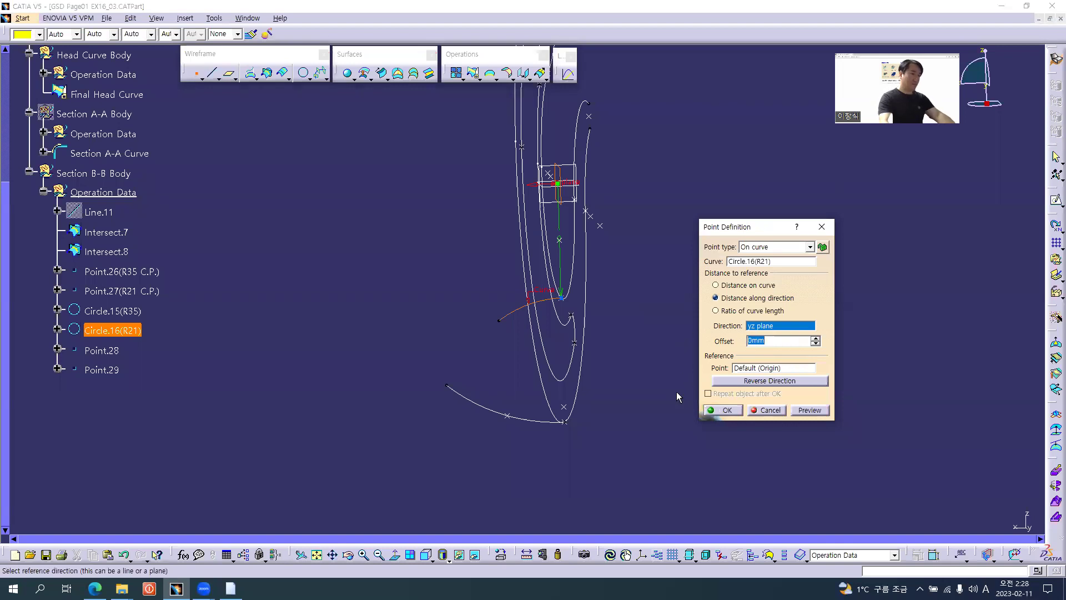
type("8")
key("Return")
left_click(728, 410)
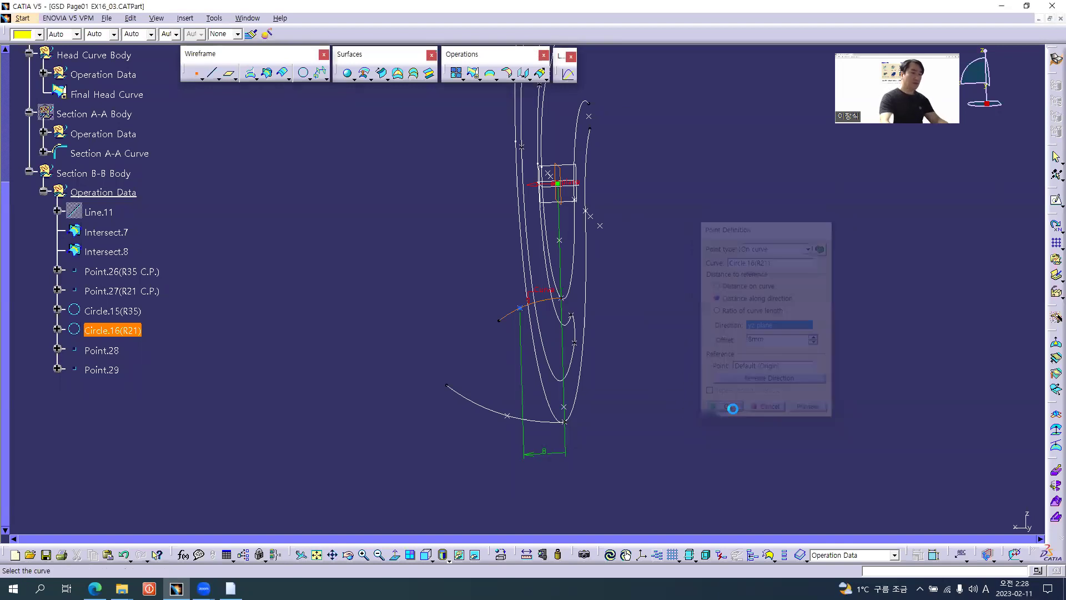
left_click(767, 410)
left_click(212, 73)
left_click(528, 308)
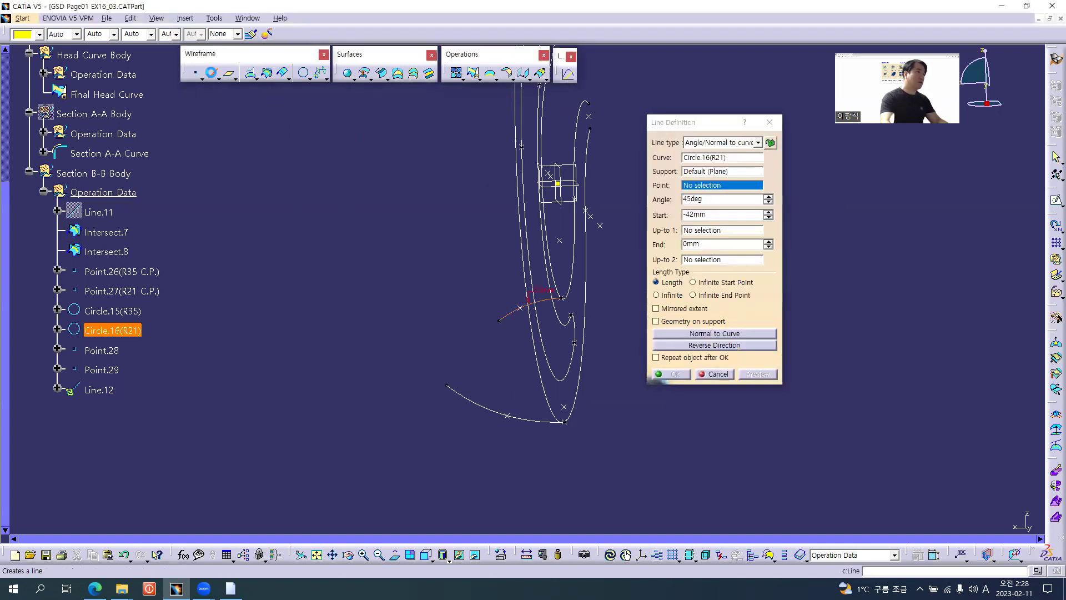
left_click(212, 72)
Step: Create a Point-Point line from Point.29 on the R21 arc to Point.28 on the R35 arc
left_click(212, 73)
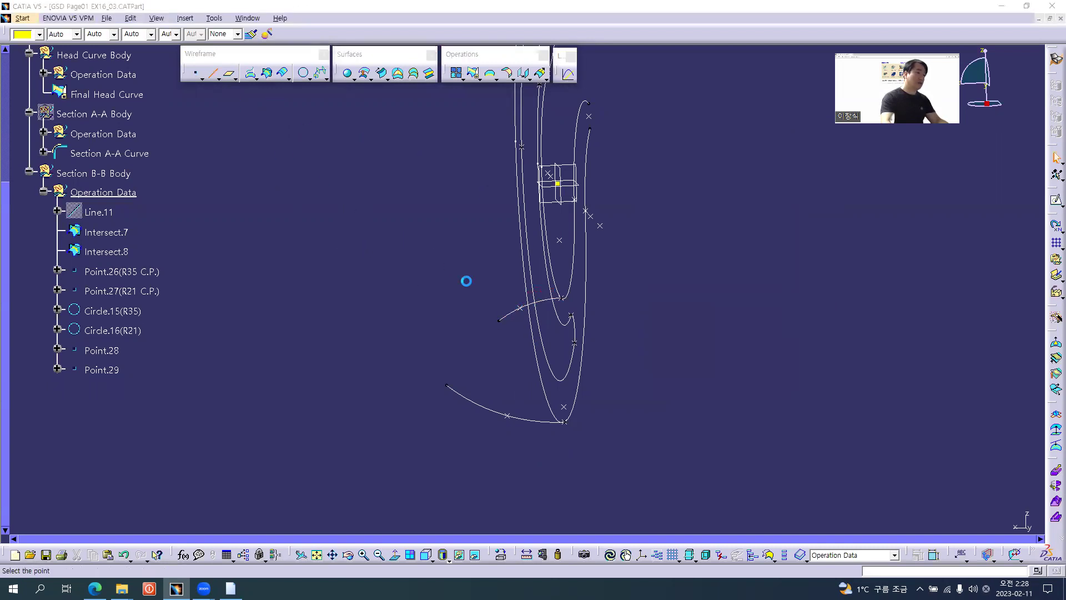
left_click(528, 314)
left_click(507, 416)
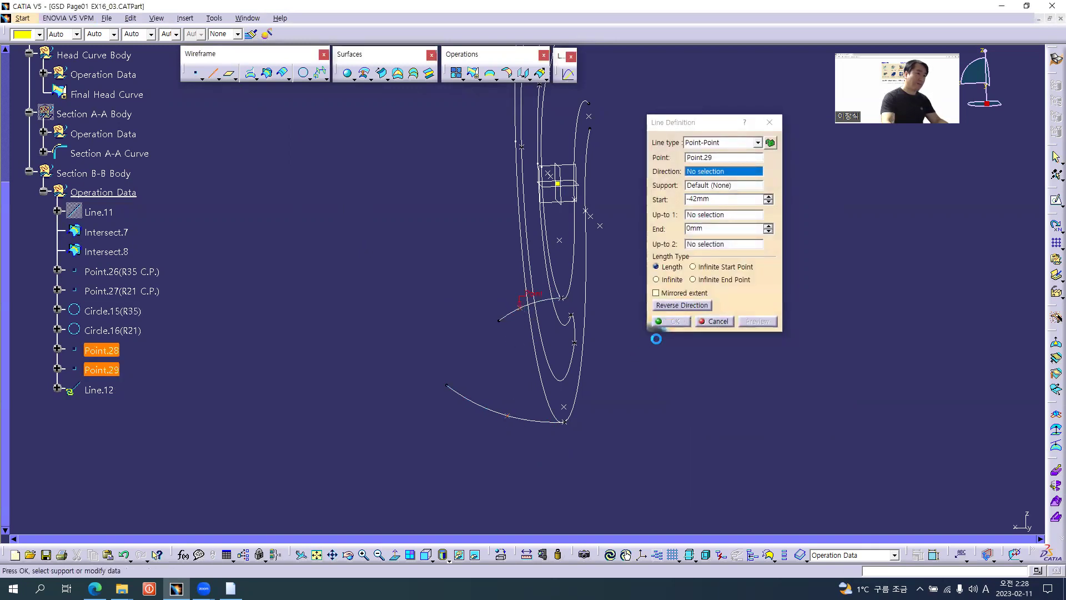
left_click(674, 309)
Step: Round the junction of Circle.16(R21) and Line.12 with a 2 mm Corner On Support, trimming both elements
middle_click_drag(611, 362, 533, 281)
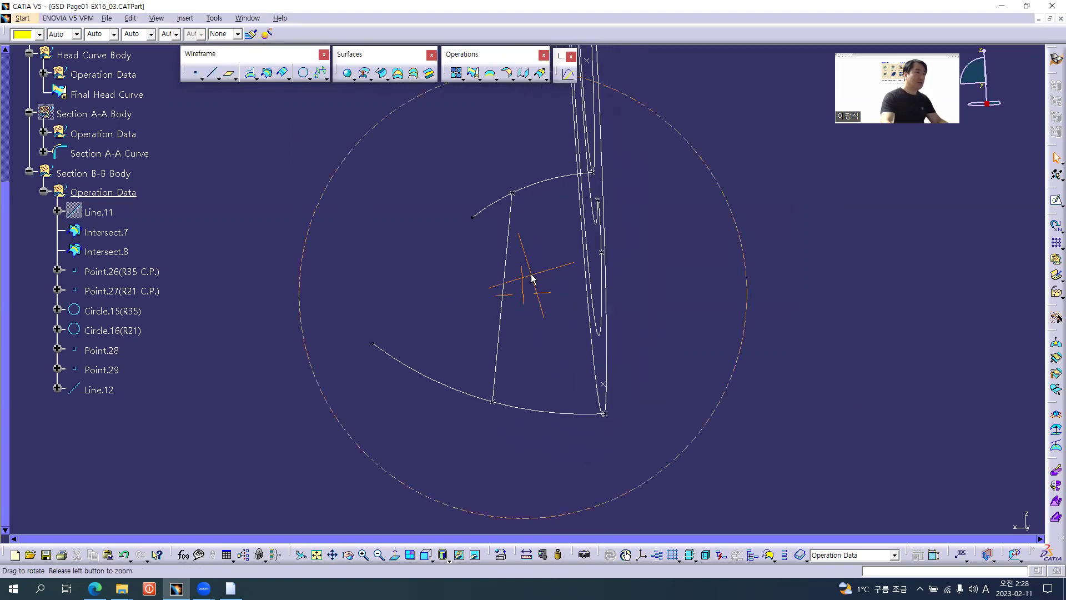
left_click(309, 79)
left_click(339, 91)
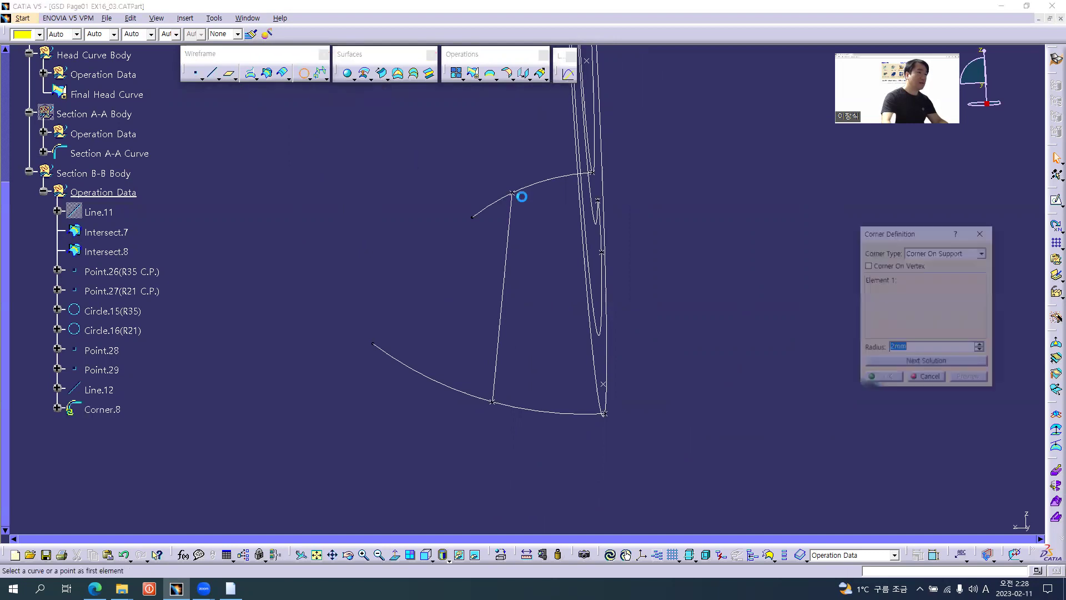
left_click(544, 184)
left_click(512, 228)
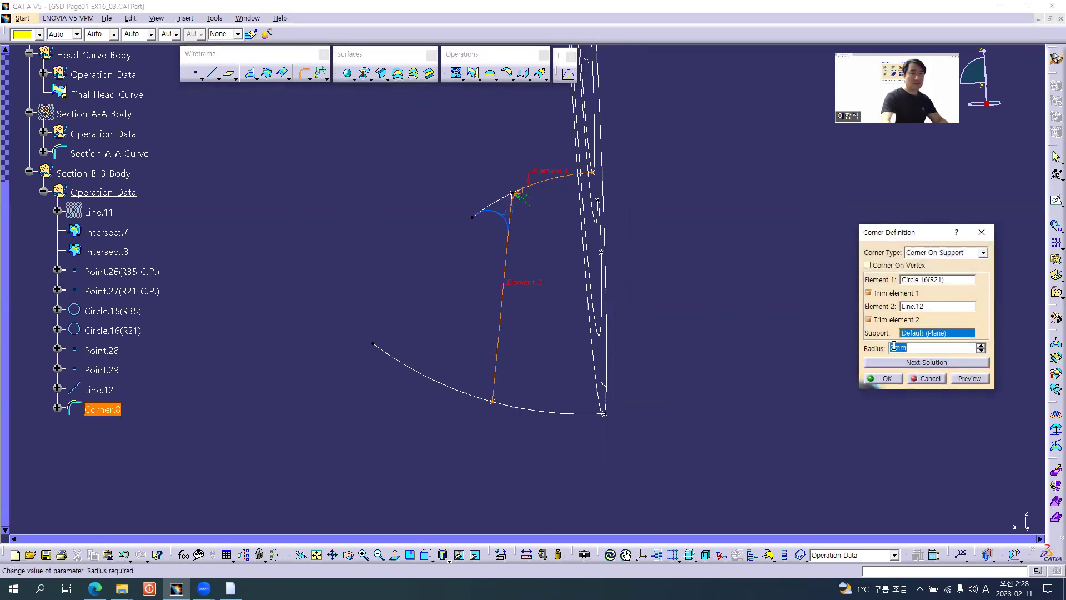
left_click(884, 378)
Step: Round the junction of Corner.8 and Circle.15(R35) with a 2 mm corner, trimming both elements
left_click(503, 381)
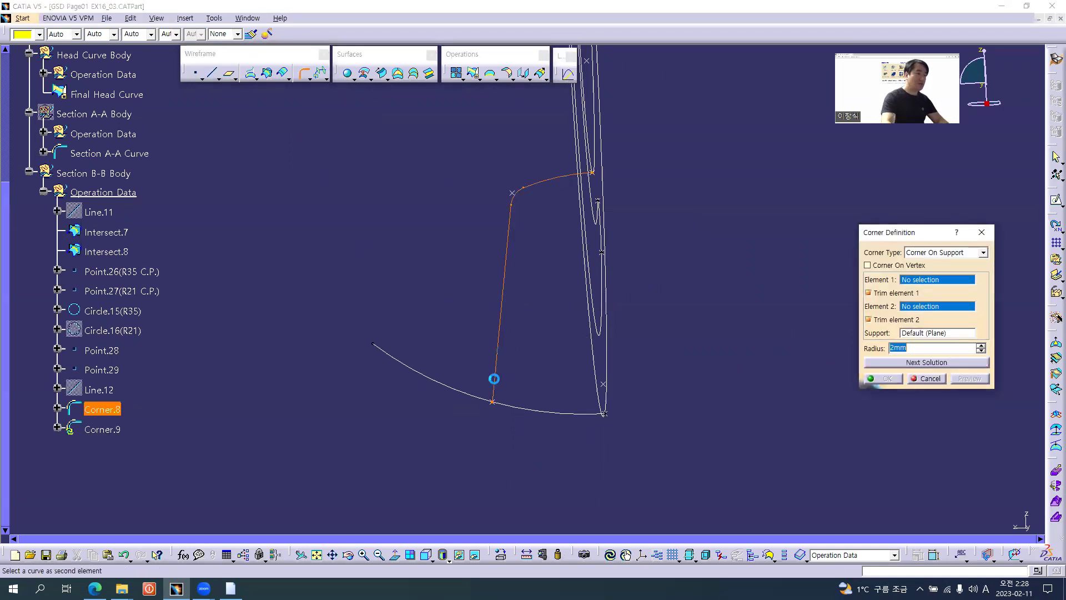
left_click(509, 402)
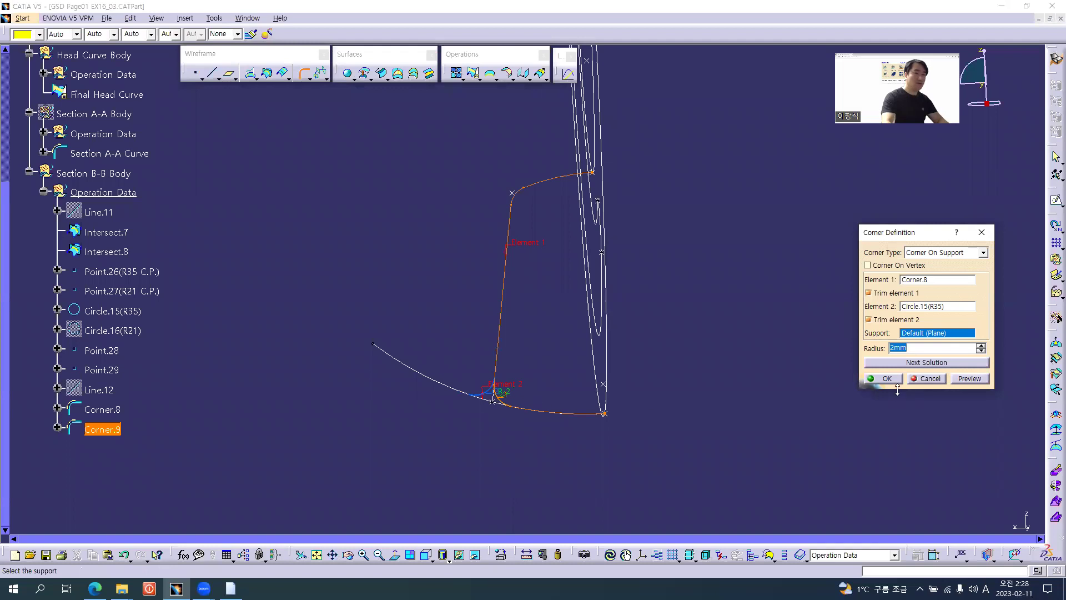
left_click(886, 378)
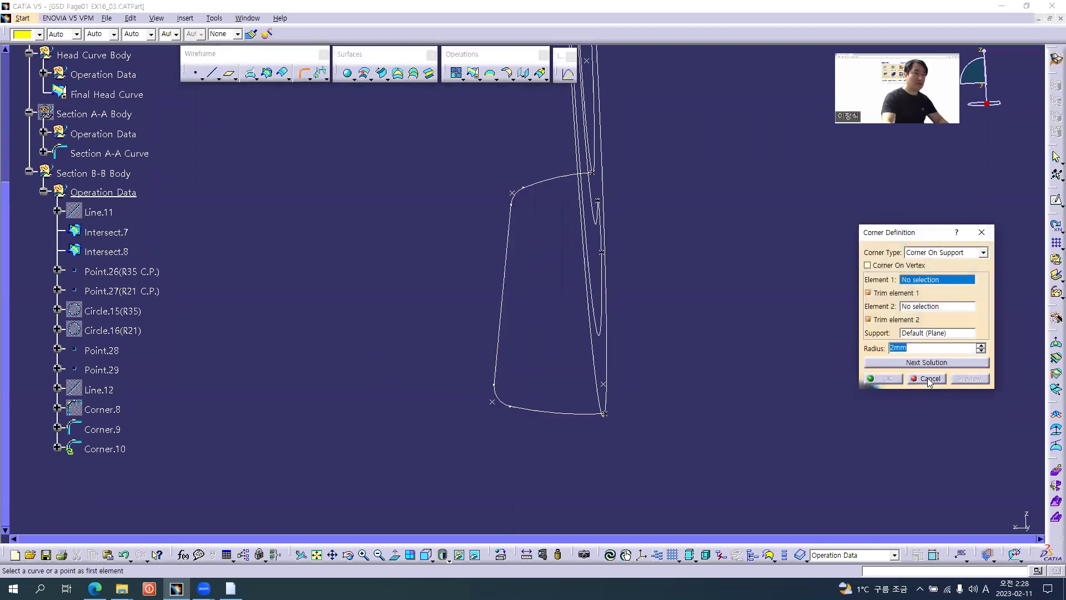
left_click(927, 380)
Step: Move Corner.9 out of Operation Data directly into Section B-B Body, and collapse Operation Data in the tree
middle_click_drag(459, 271, 495, 312)
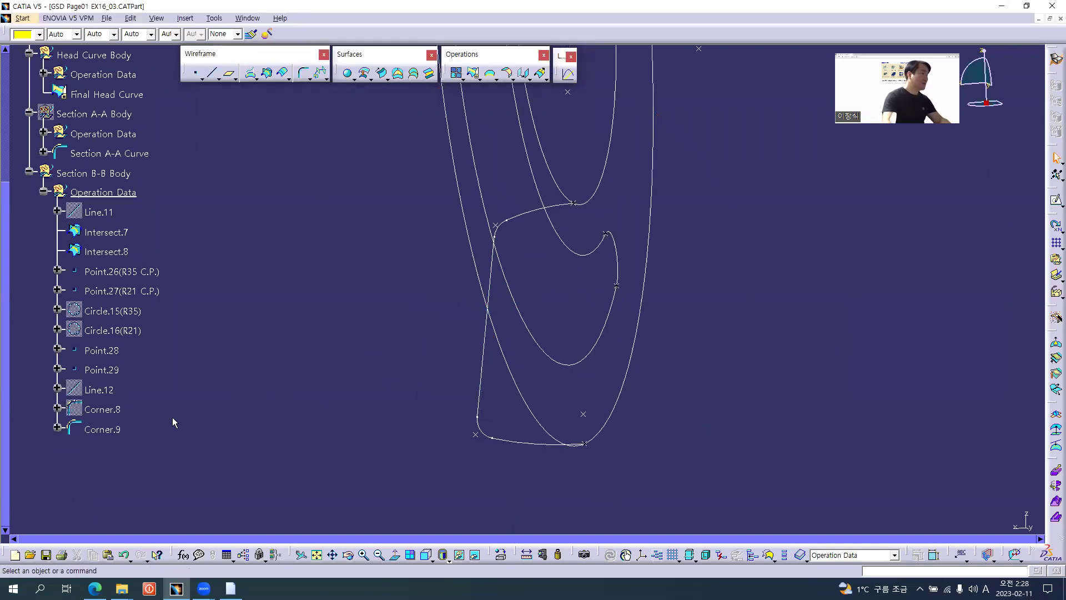
left_click(109, 430)
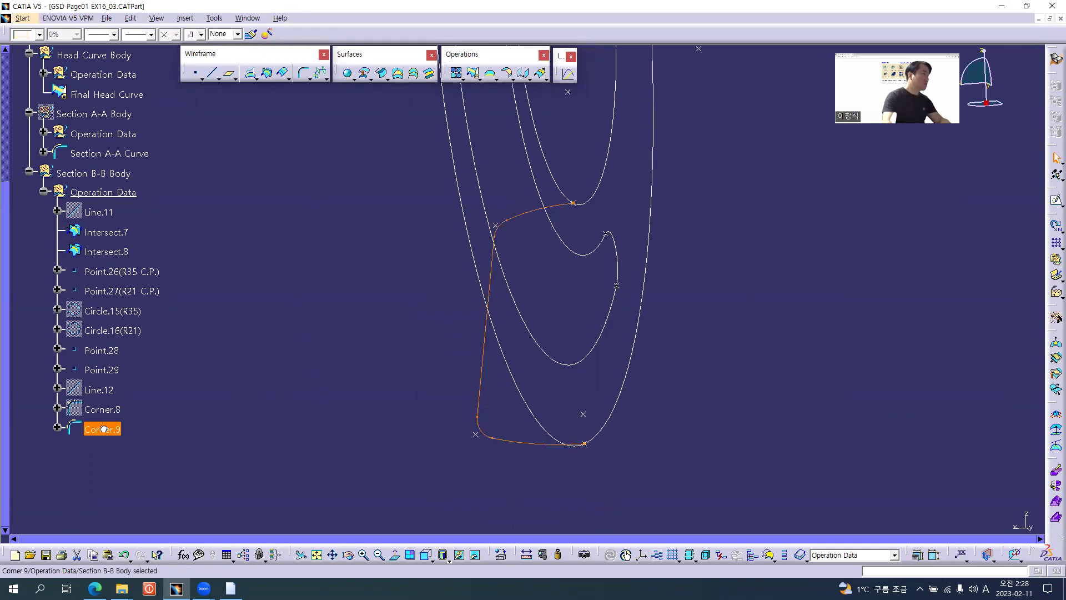
left_click_drag(103, 227, 104, 175)
left_click(43, 191)
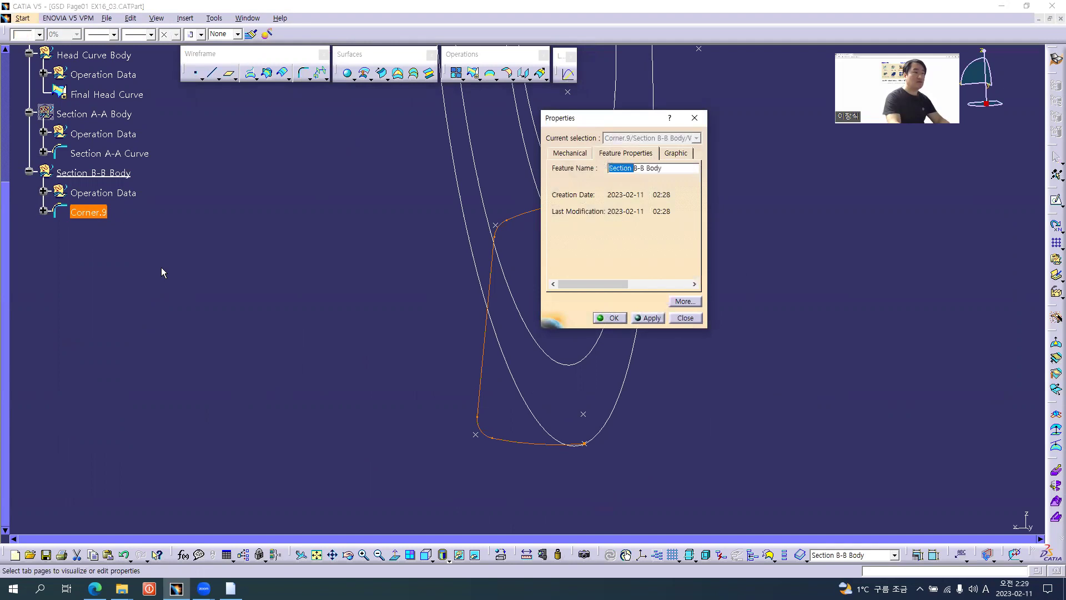
Step: Rename Corner.9 as Section B-B Curve
key("Right")
key("Right")
key("Right")
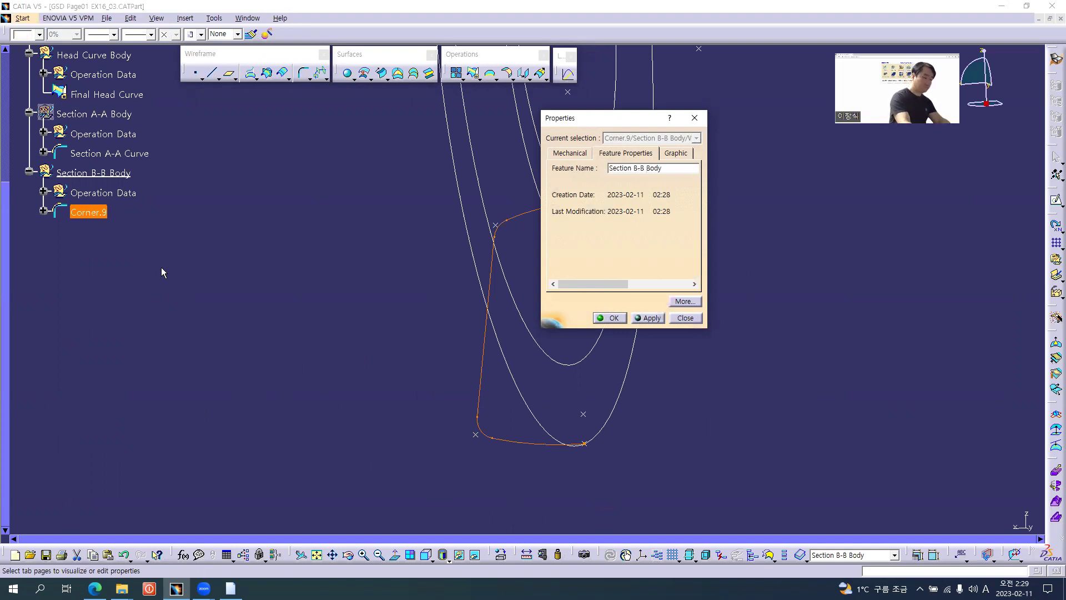
type("Curve")
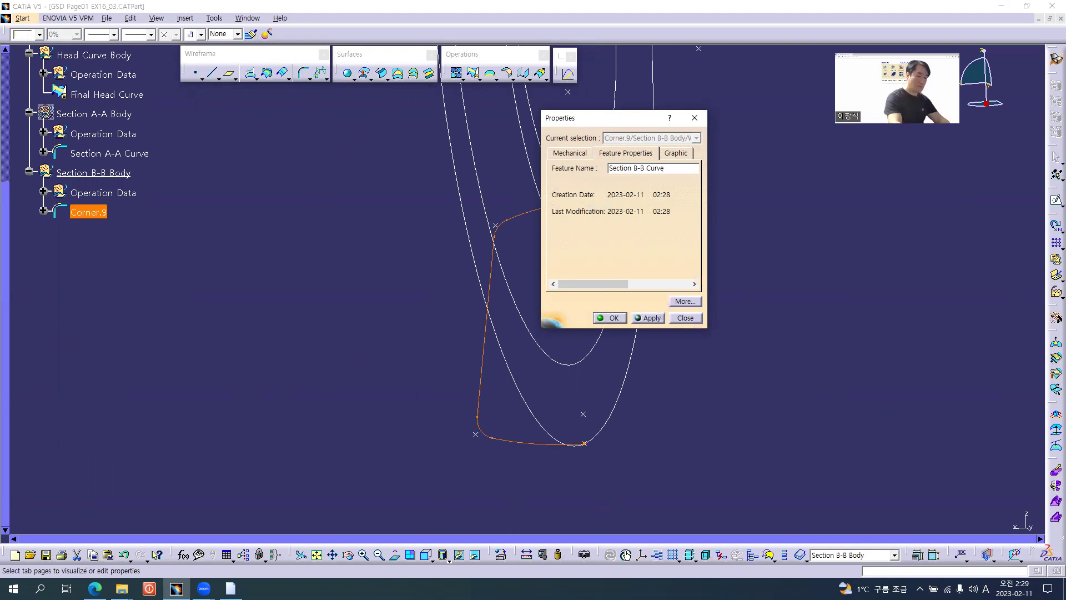
key("Return")
Step: Show the hidden Section A-A Body so both section curves appear on the hook wireframe
left_click(397, 225)
middle_click_drag(397, 225, 380, 335)
middle_click_drag(562, 234, 622, 302)
middle_click_drag(521, 222, 535, 321)
right_click(93, 114)
left_click(123, 150)
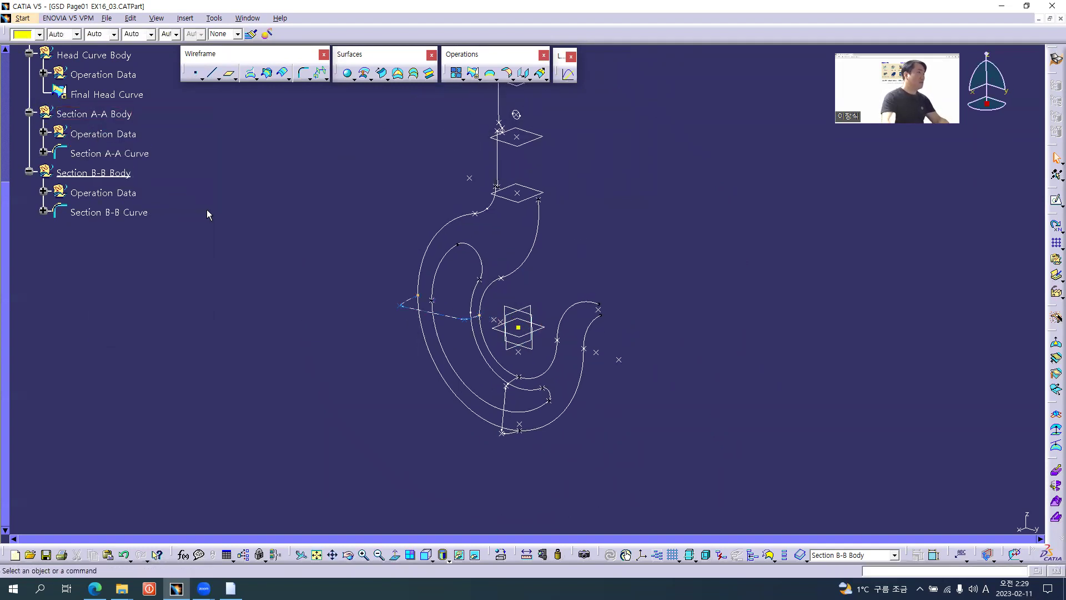
scroll(208, 210, "up", 3)
middle_click_drag(518, 334, 507, 305)
middle_click_drag(568, 381, 580, 325)
middle_click_drag(546, 240, 552, 289)
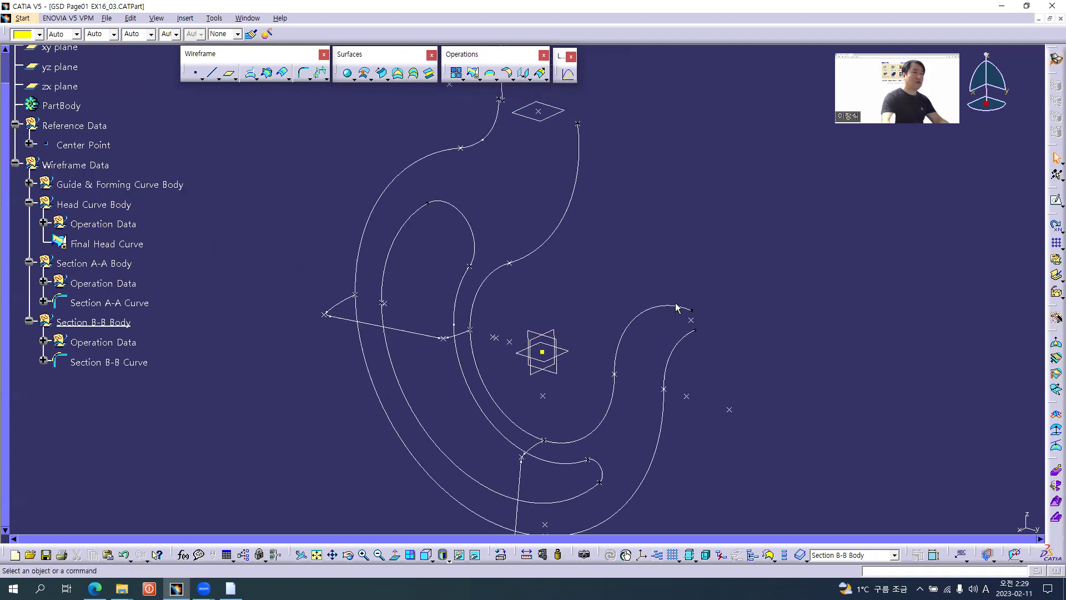